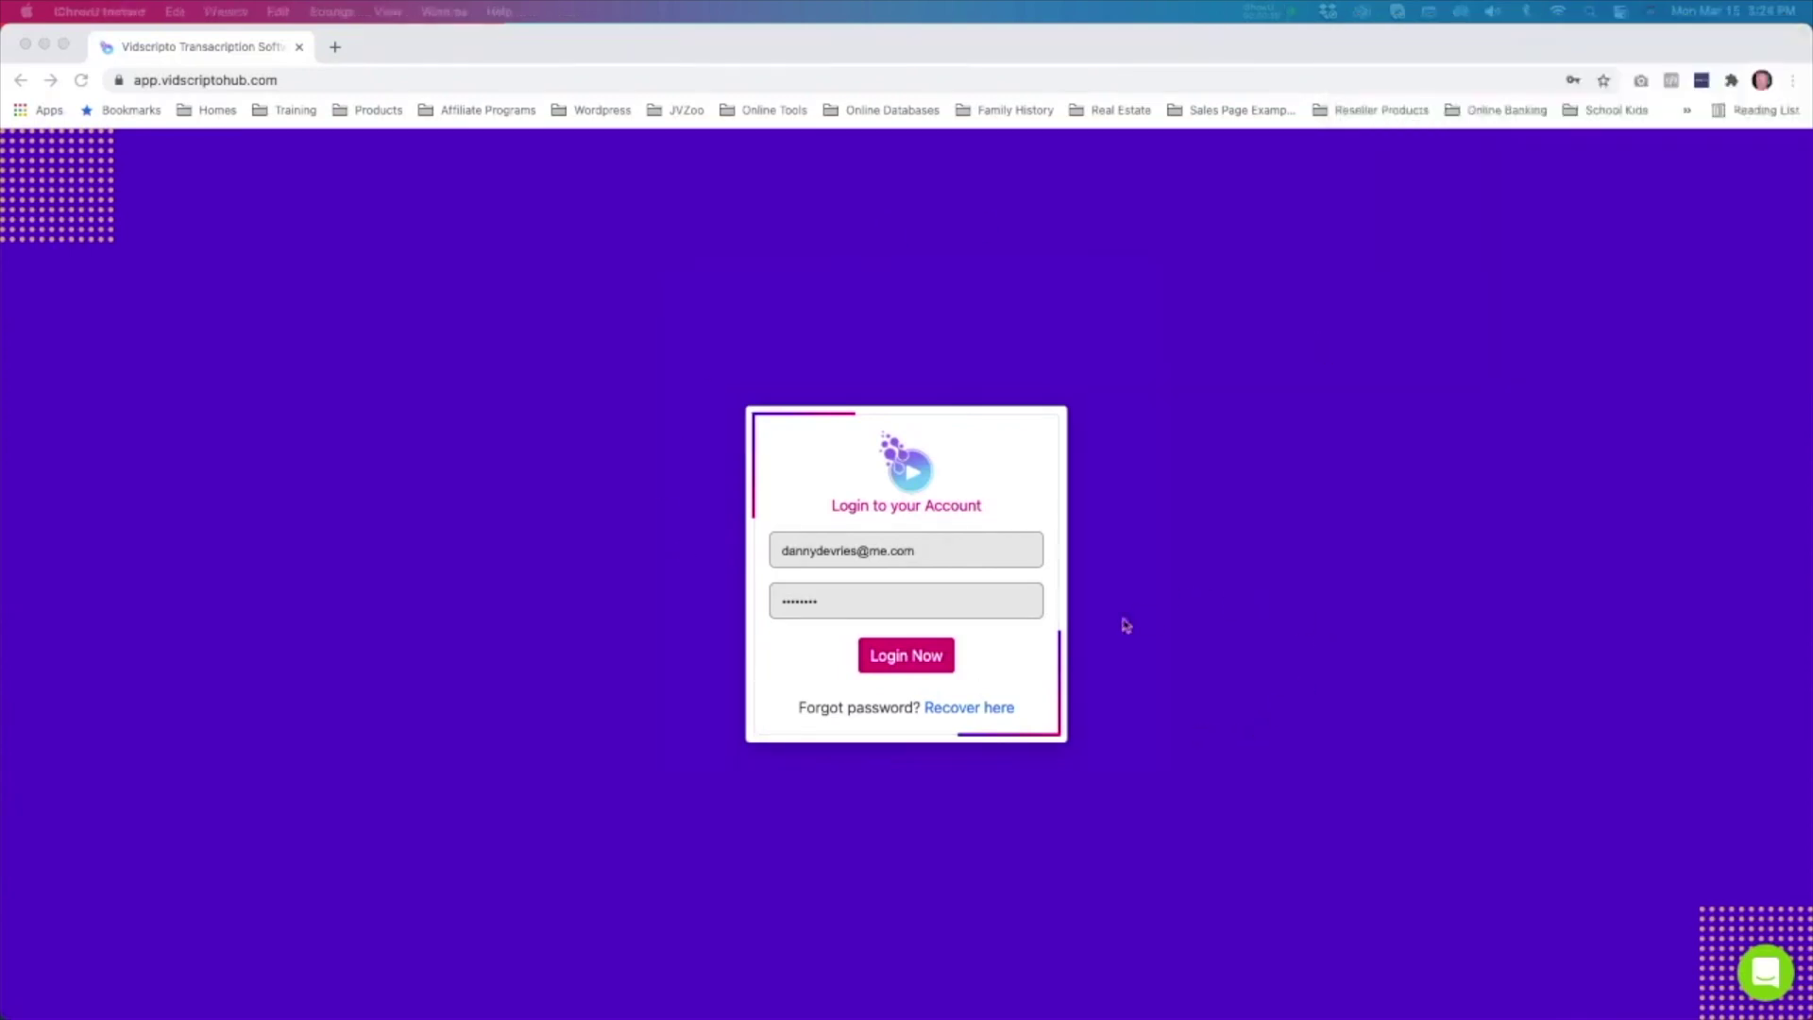
Step: Log in to the account with the prefilled credentials and start creating a new campaign
click(909, 658)
click(909, 659)
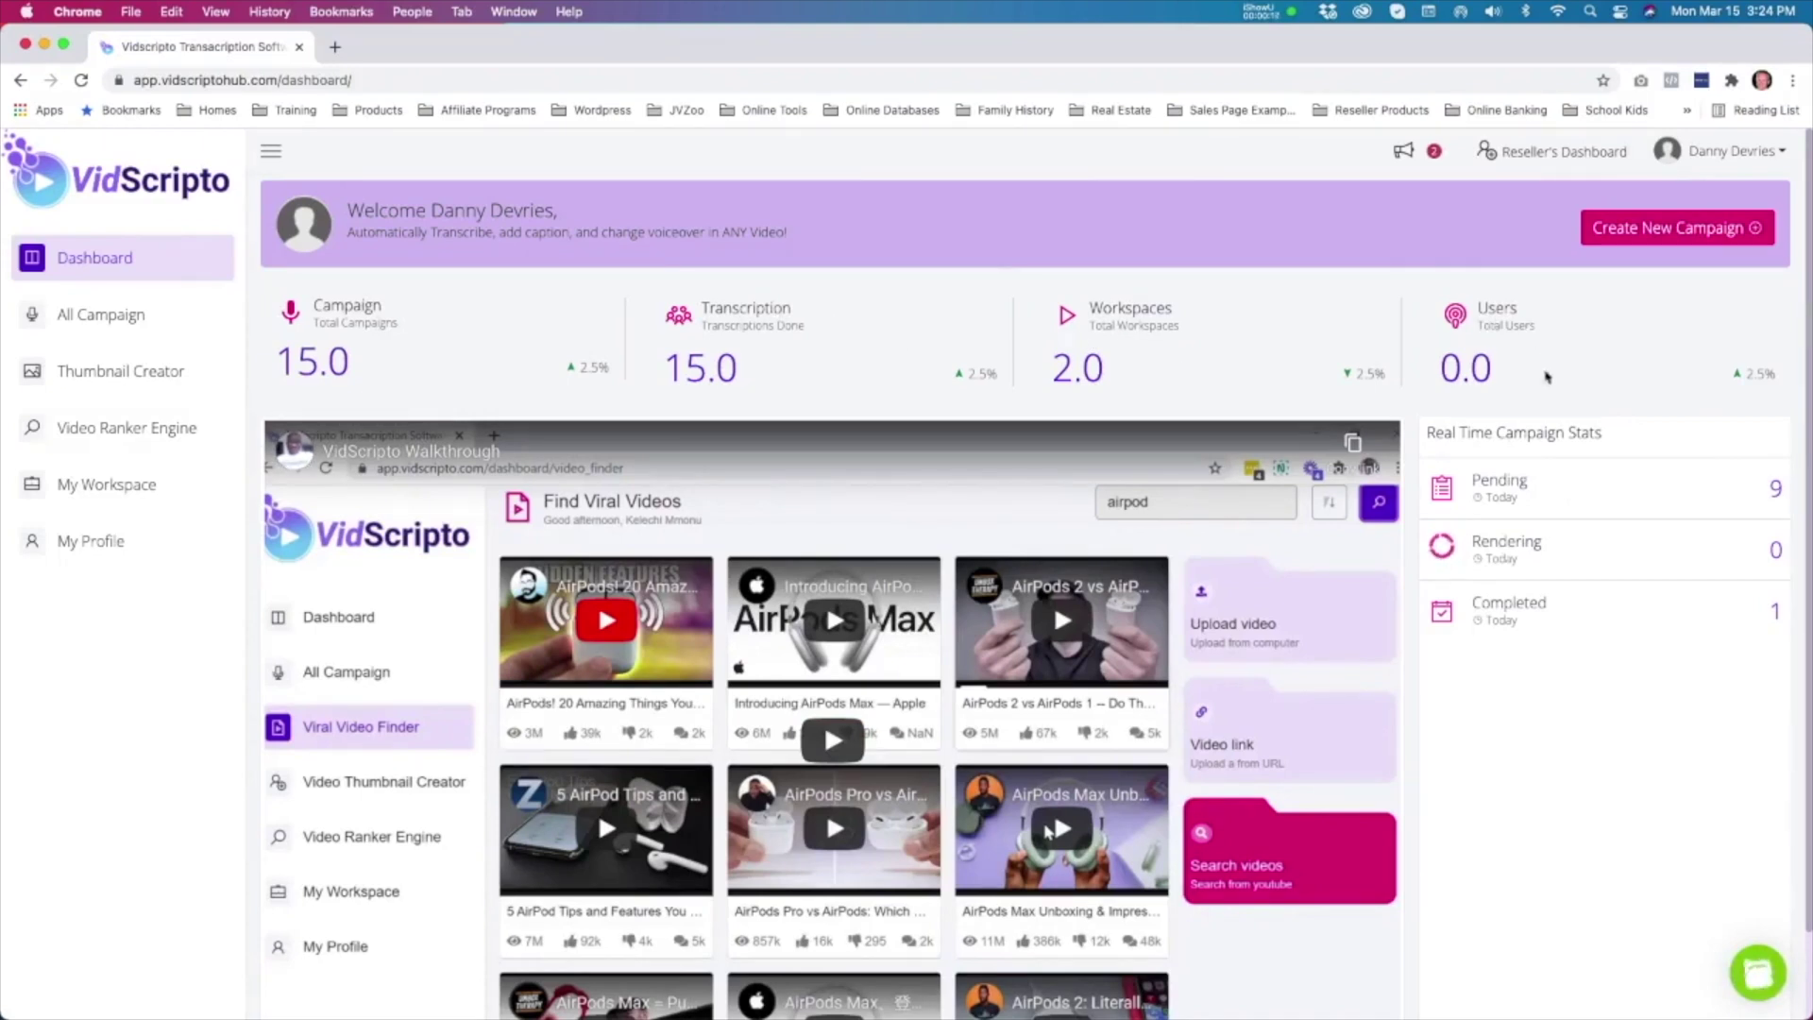
click(1617, 234)
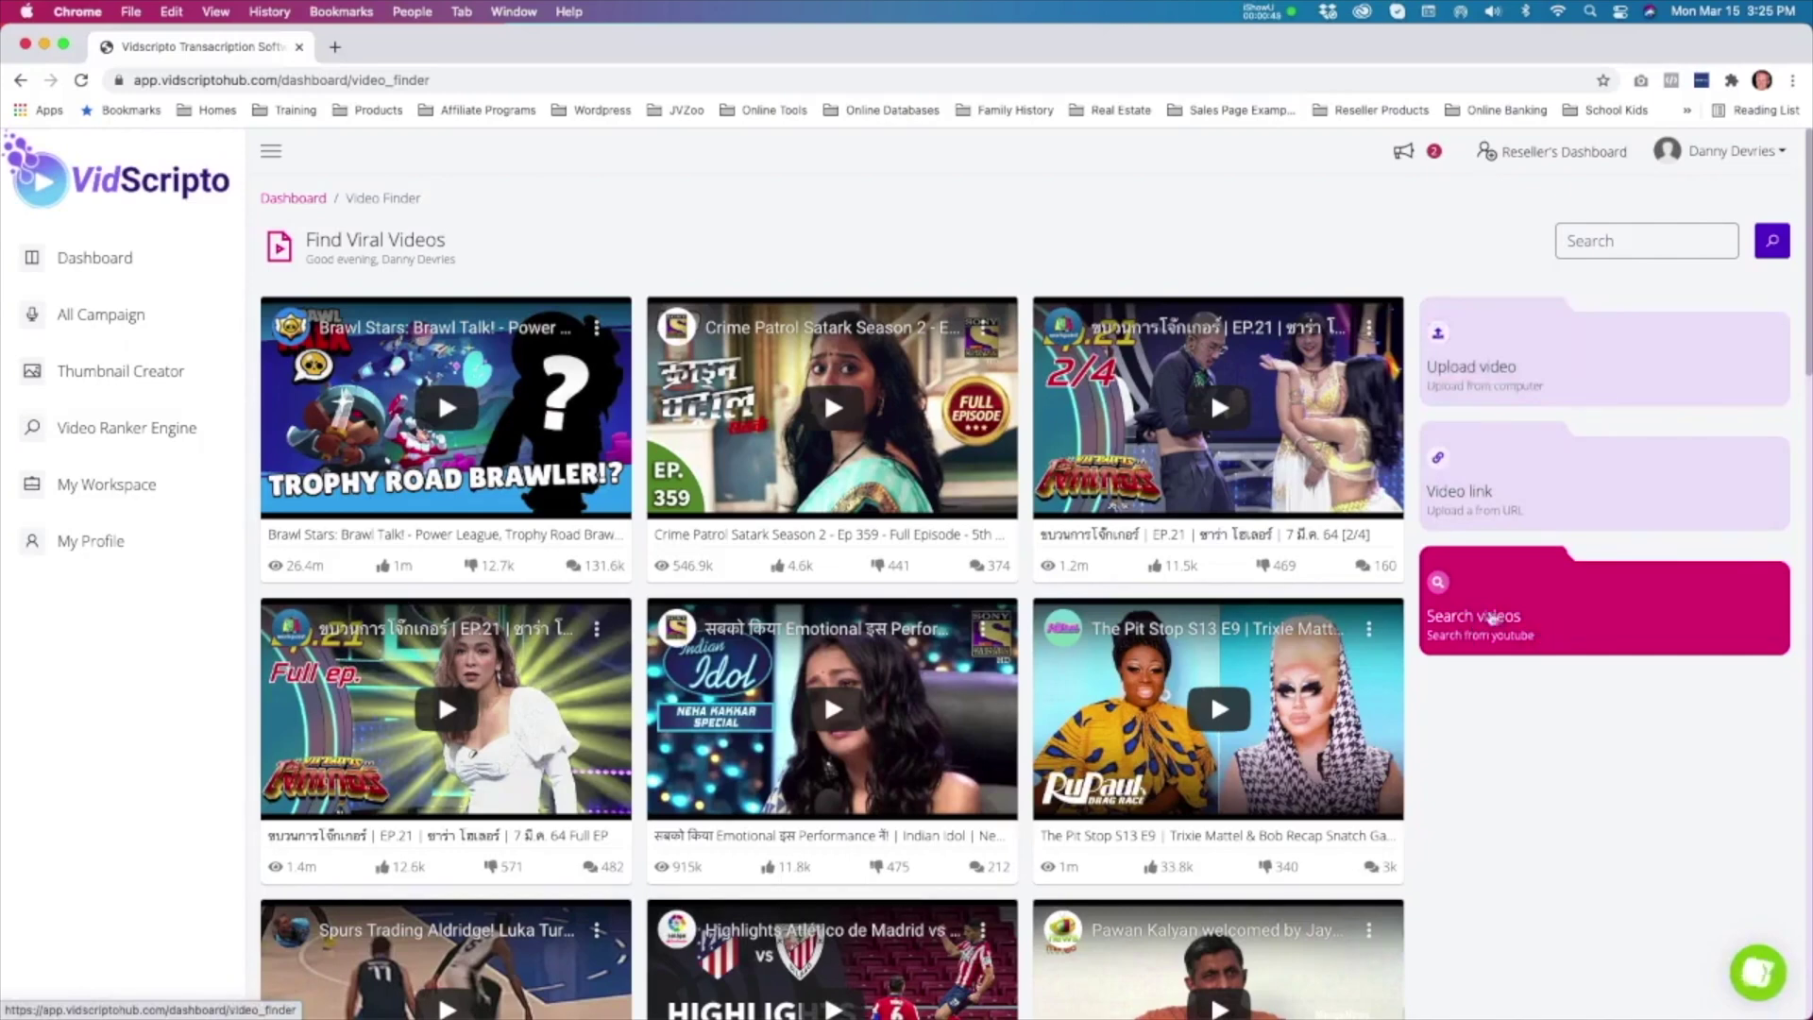
Step: Search the viral video finder for "Real Estate" videos
click(1648, 241)
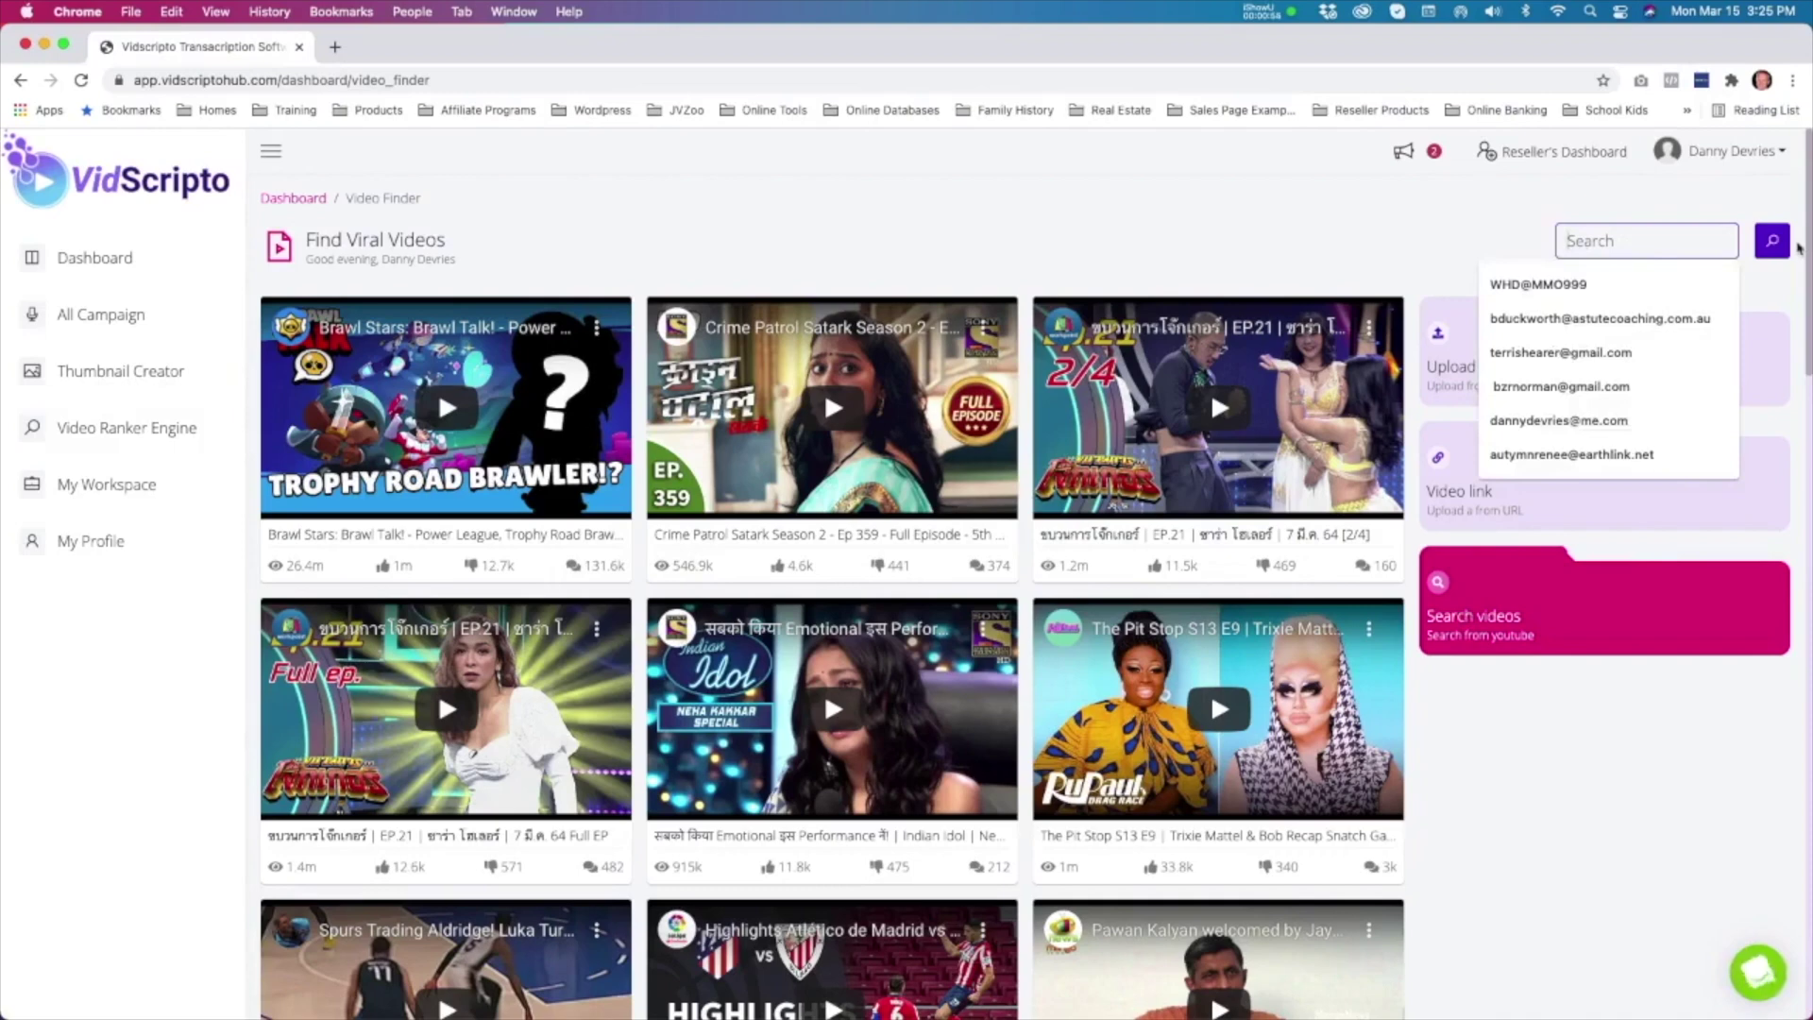
text(Real Estate)
key(Return)
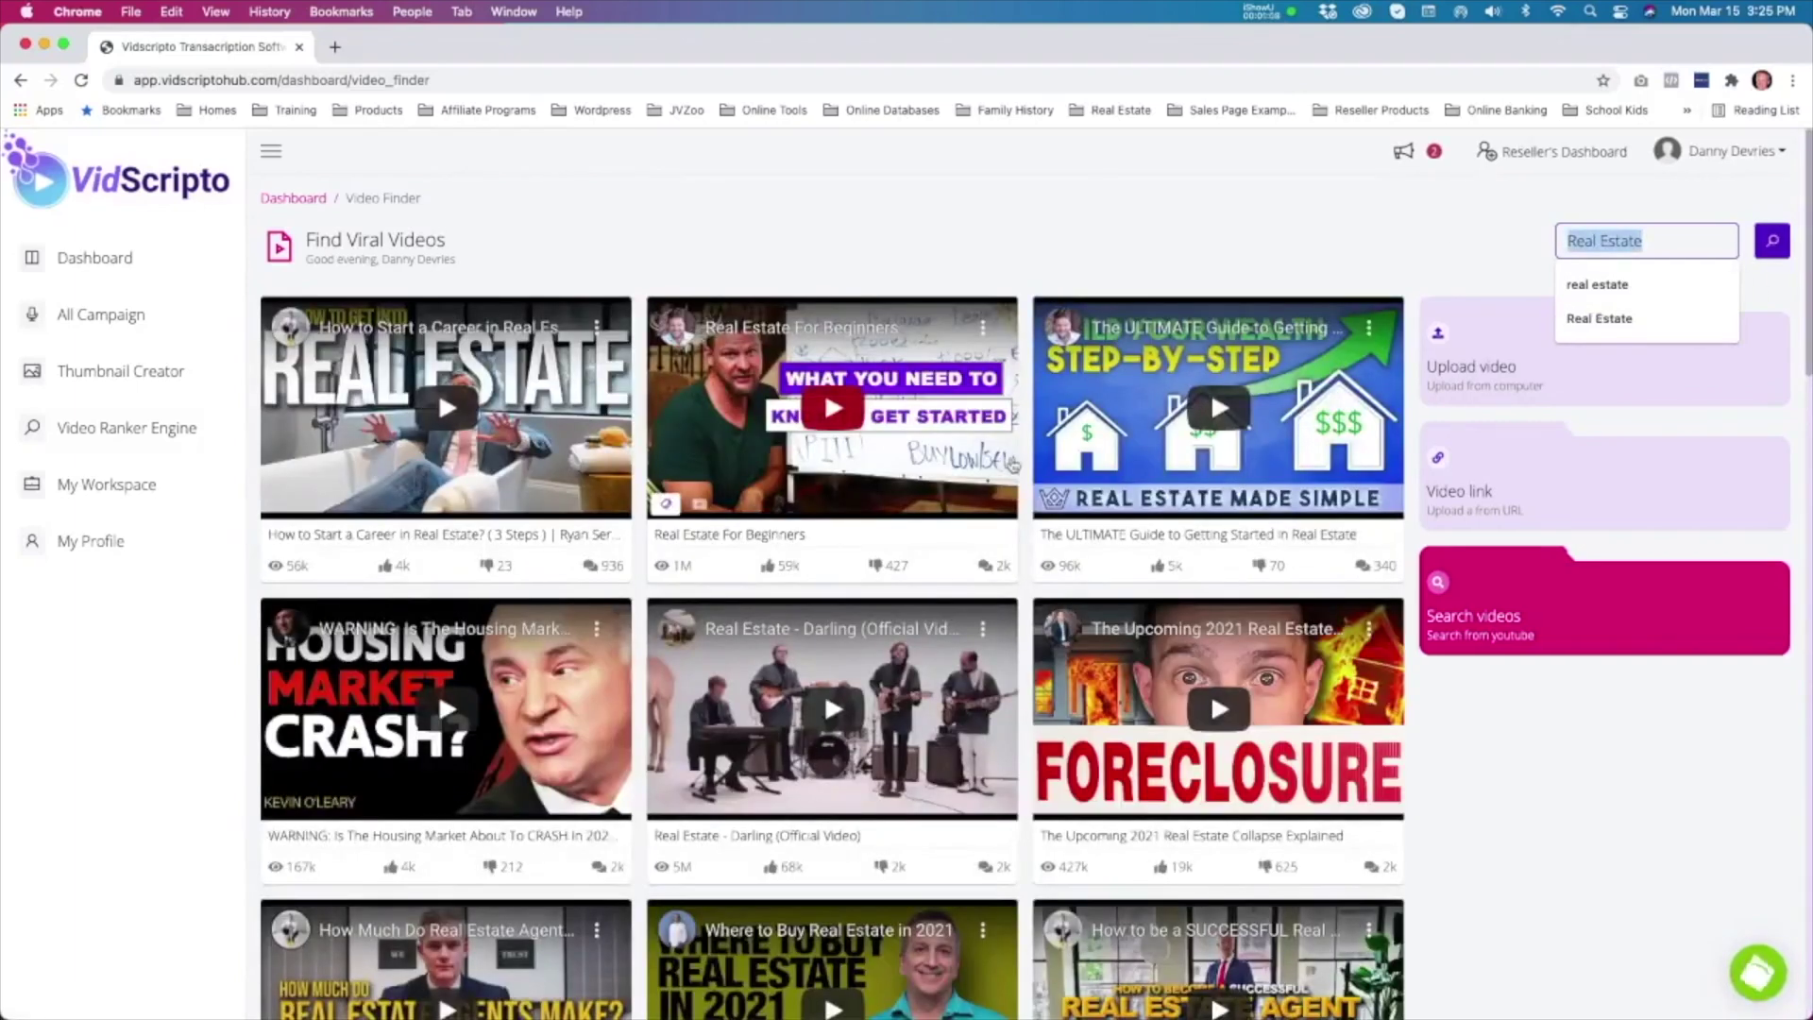
scroll(894, 452, down, 1)
scroll(850, 358, up, 1)
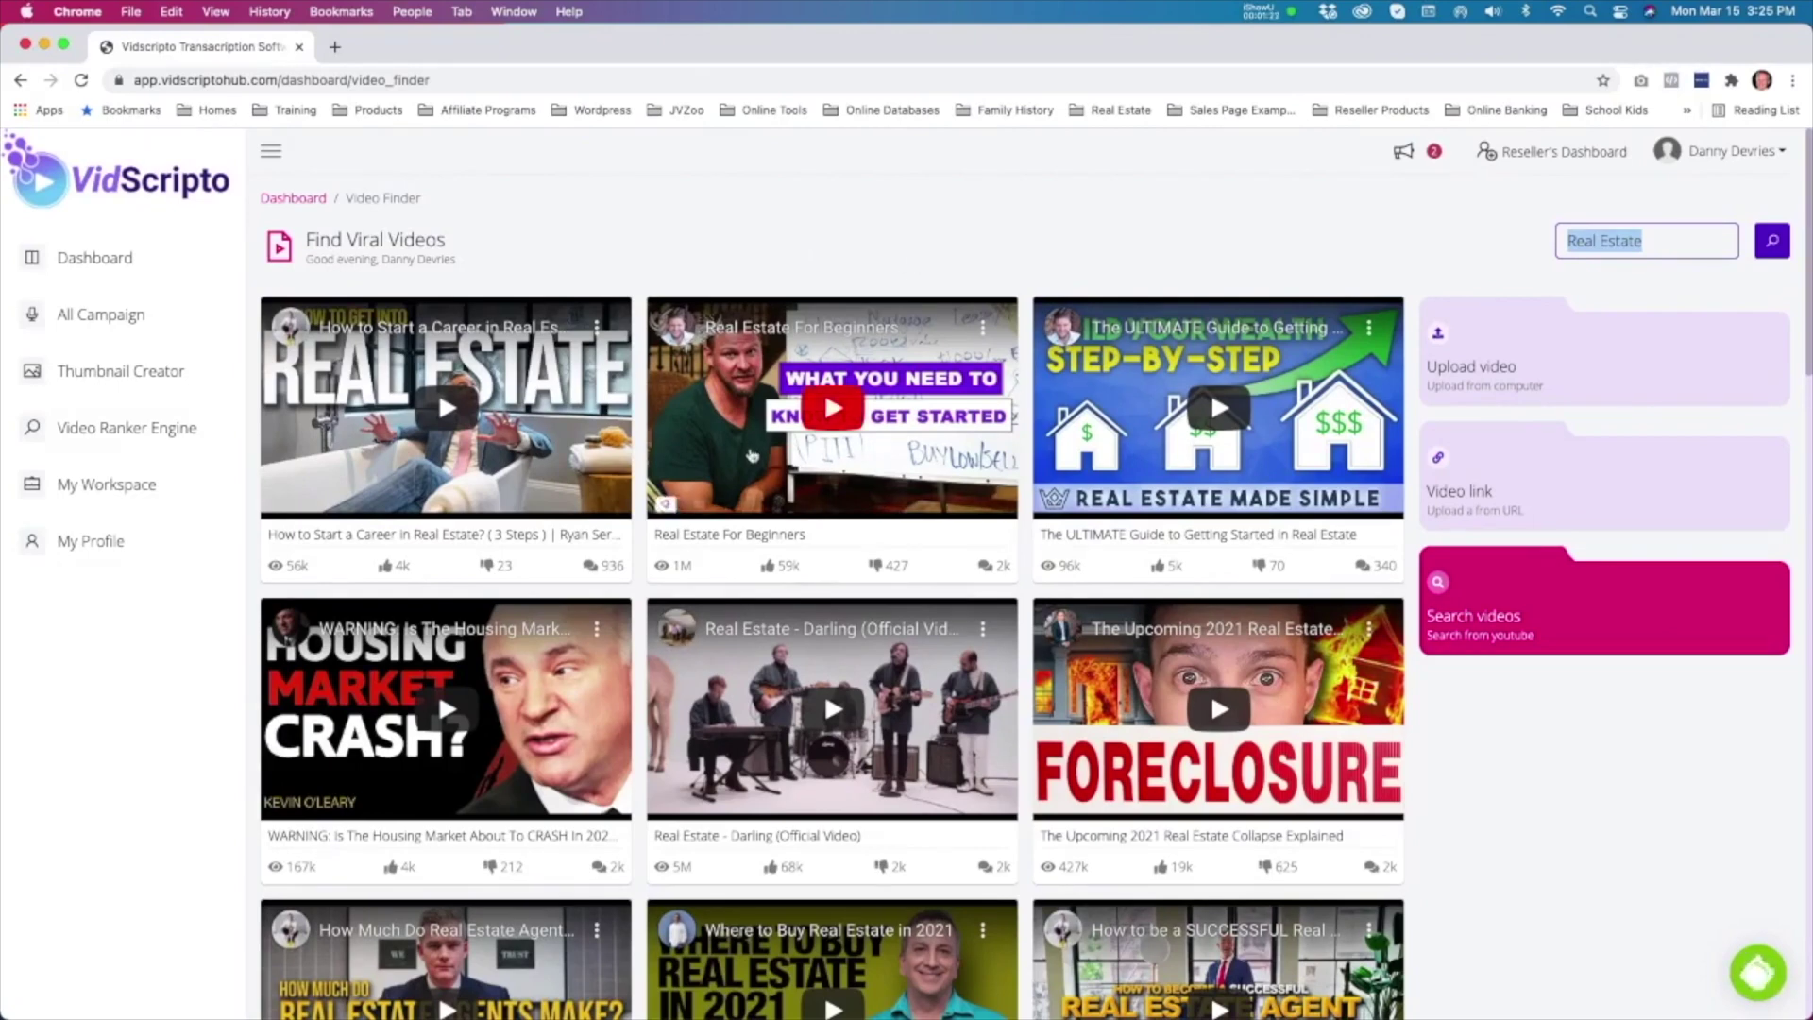
Step: Find "Where to Buy Real Estate in 2021" among the video results, preview it briefly and pause the playback
scroll(949, 730, down, 3)
scroll(949, 730, down, 6)
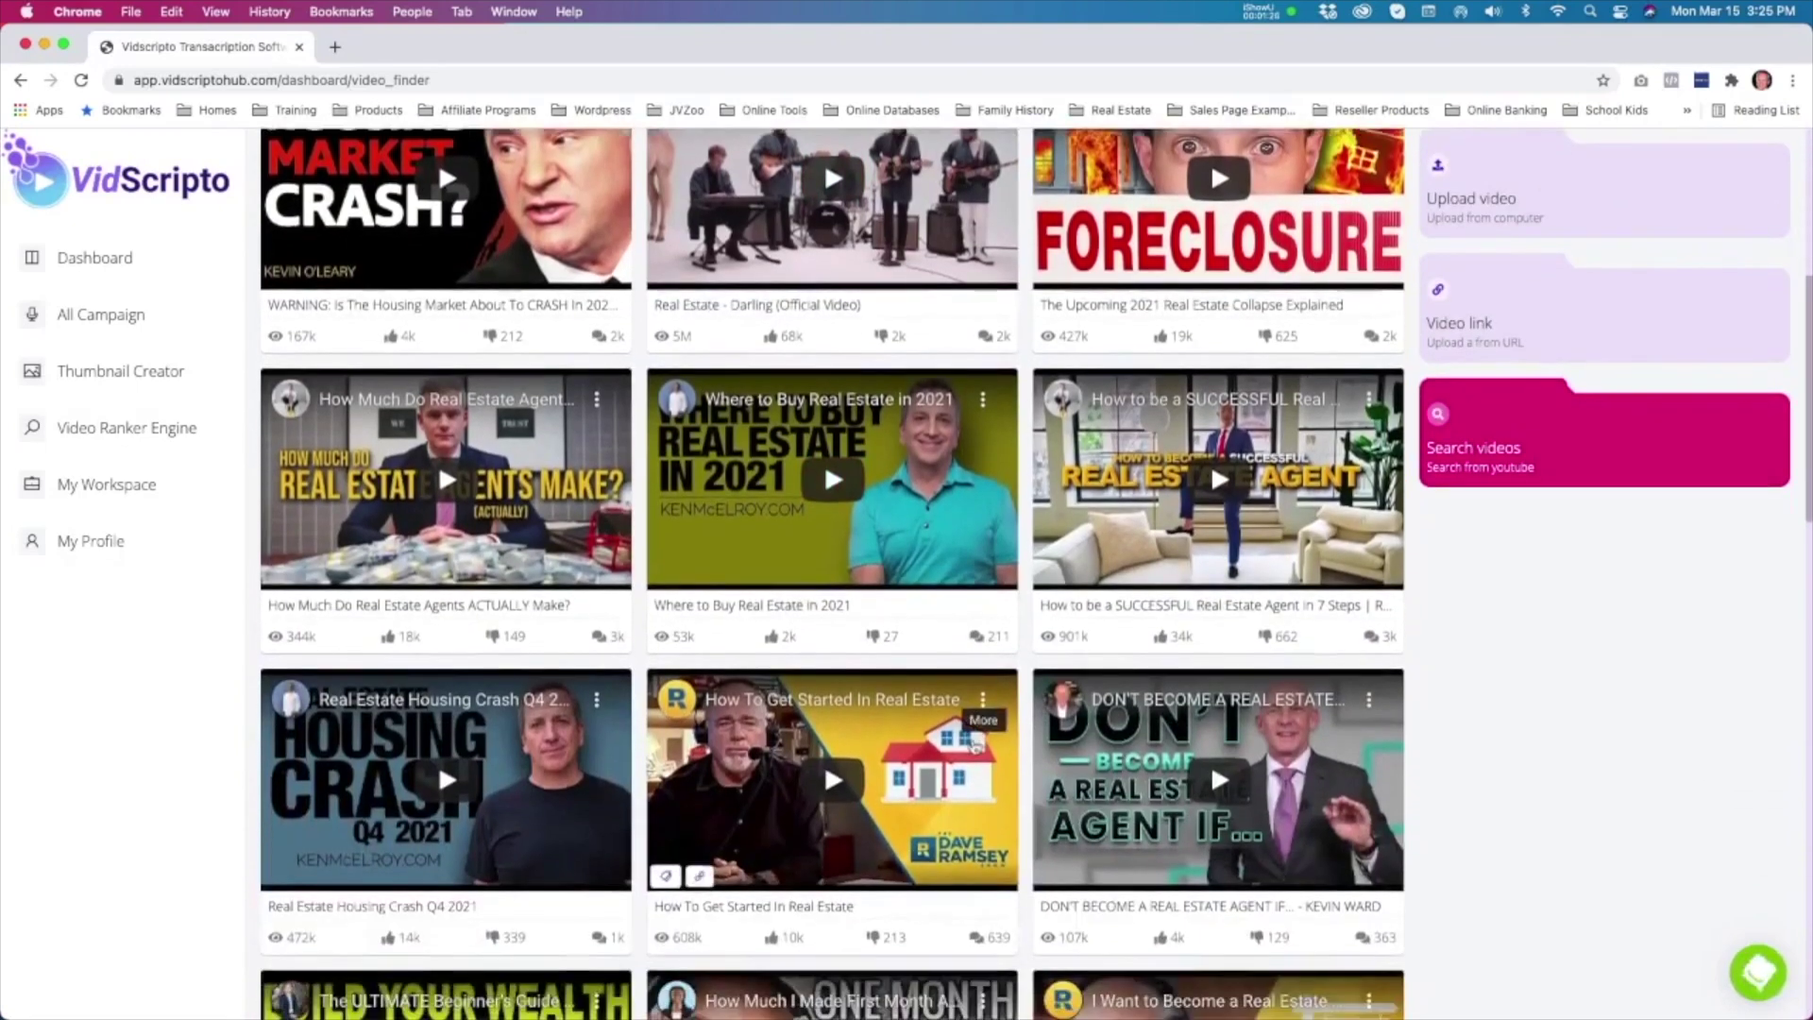
scroll(853, 704, up, 2)
scroll(853, 703, up, 1)
click(838, 652)
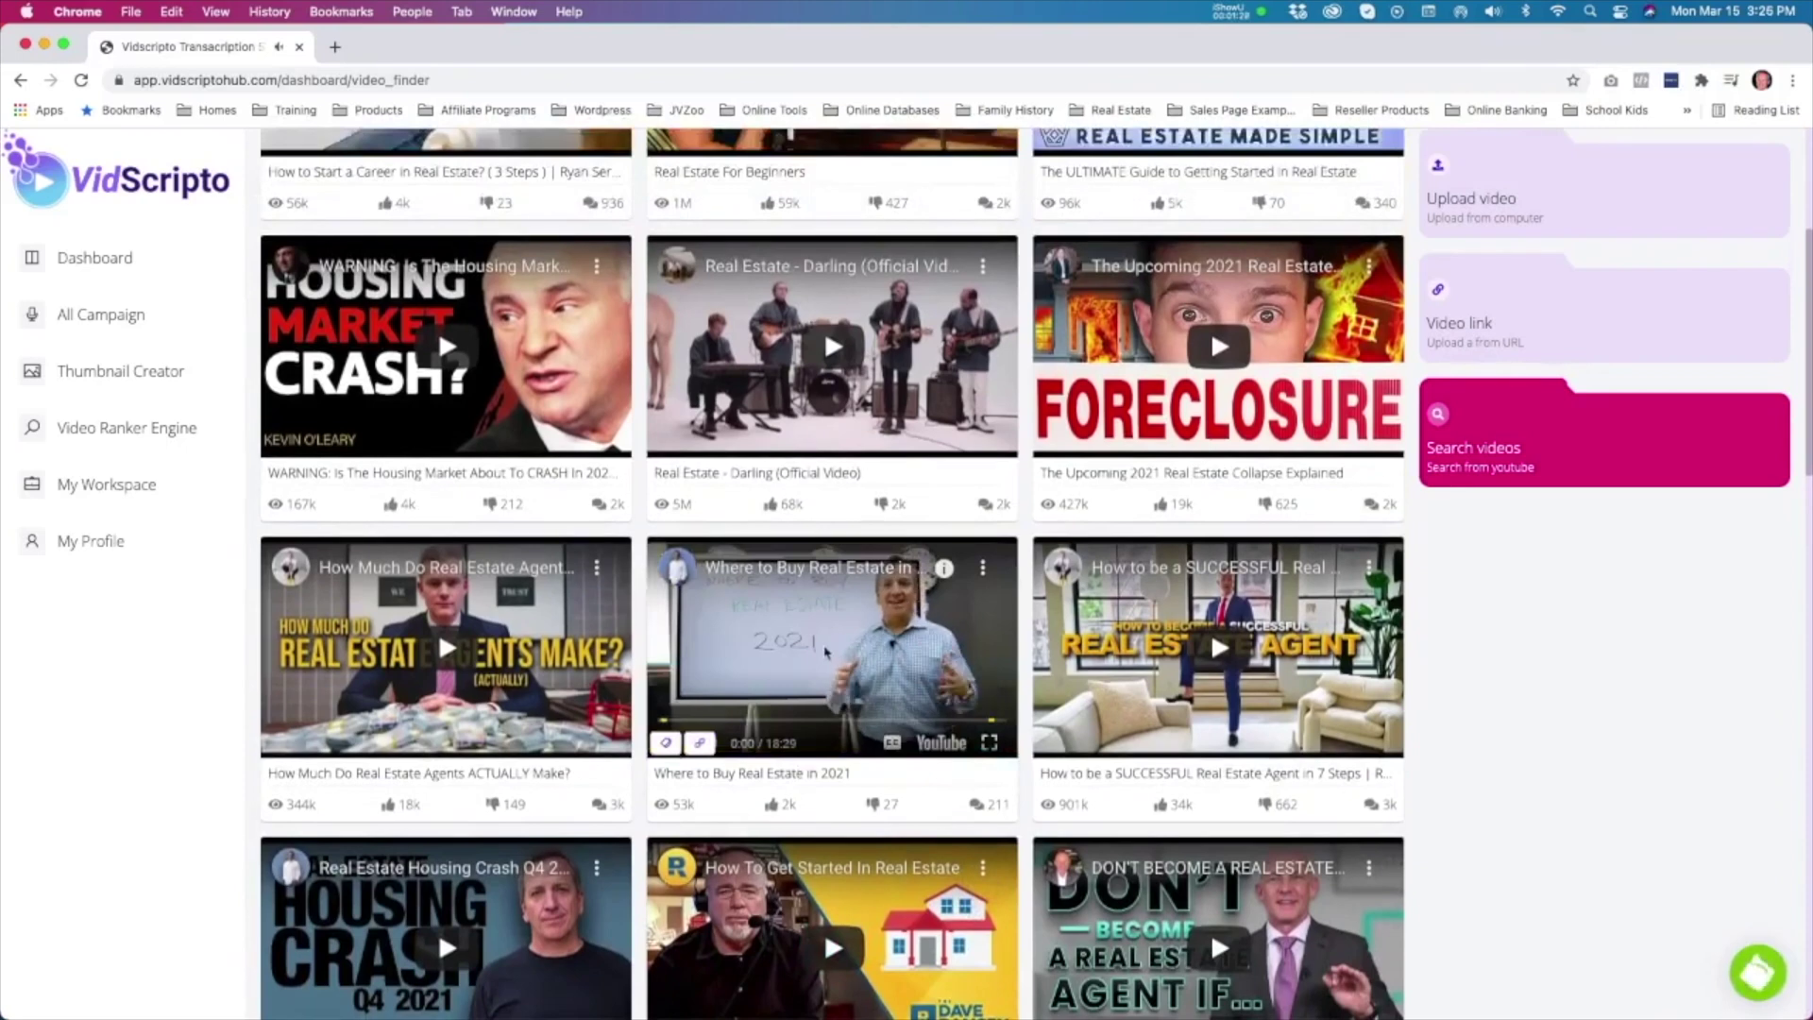
click(825, 649)
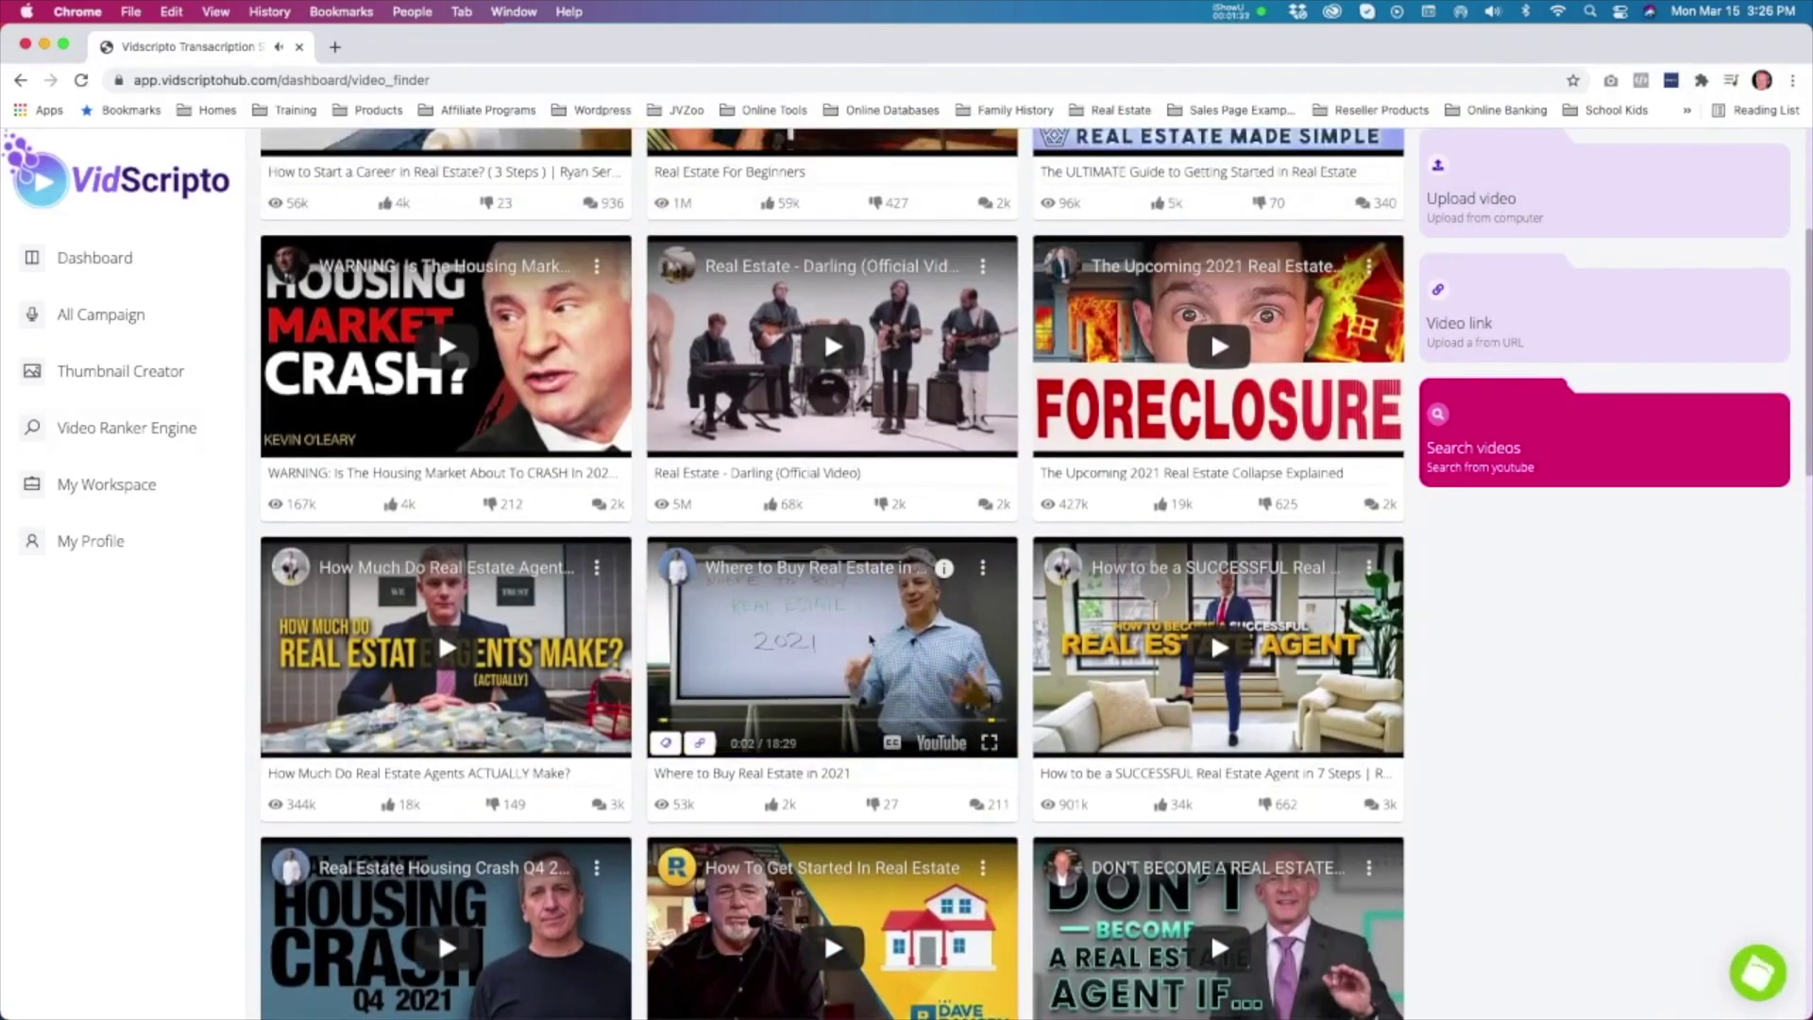
Step: Choose the video "Where to Buy Real Estate in 2021" for transcription
scroll(870, 639, up, 2)
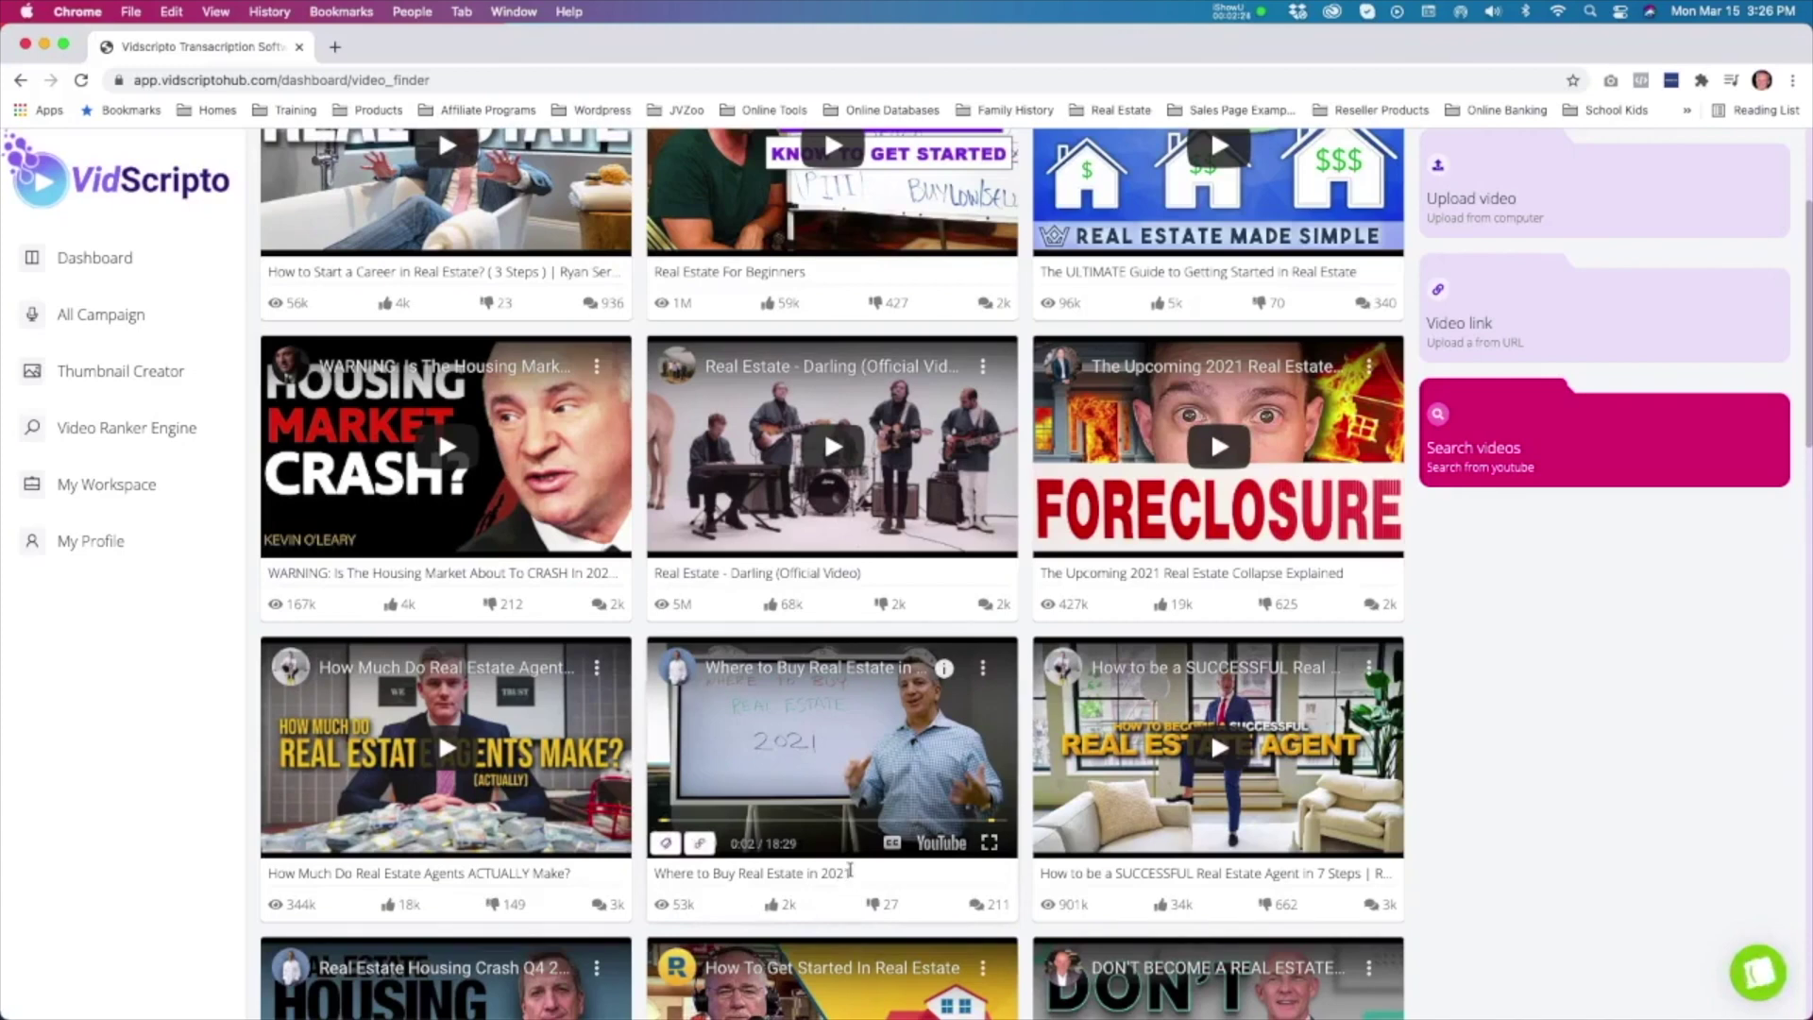
drag(853, 873, 702, 872)
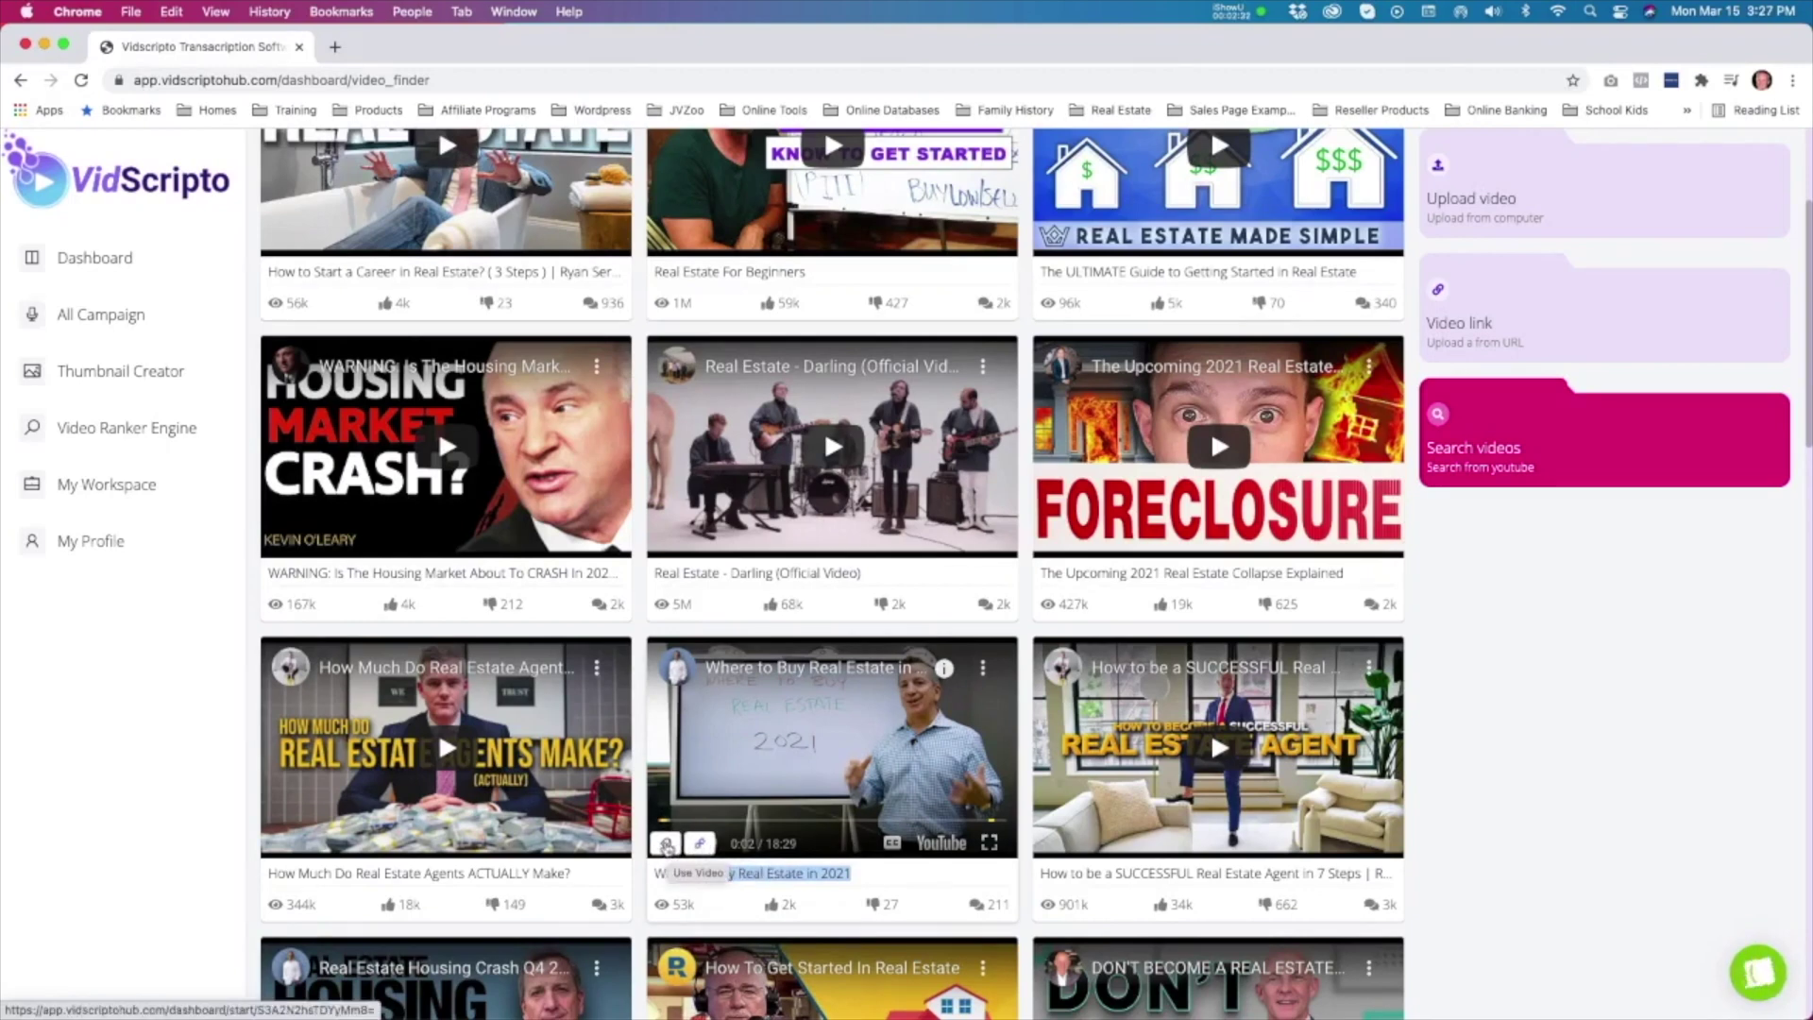
click(667, 845)
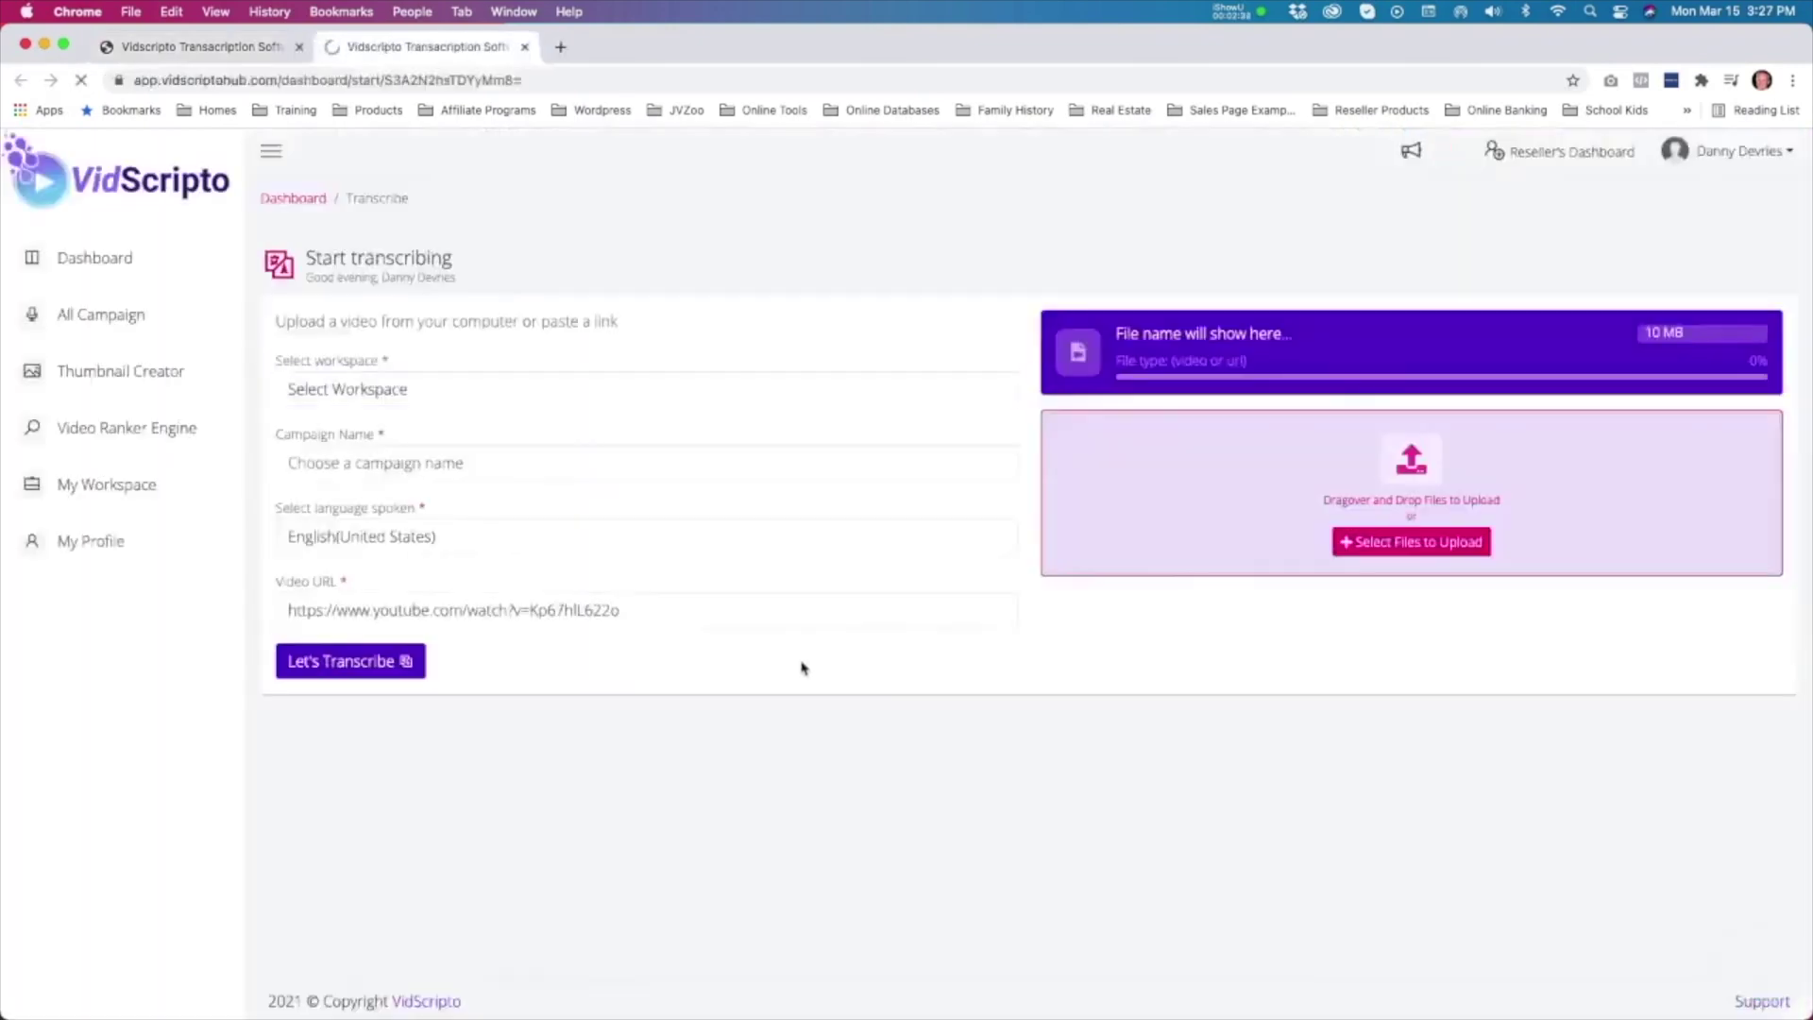
Step: Assign the transcription to the Testing workspace and name the campaign "Real Estate 2021"
click(422, 392)
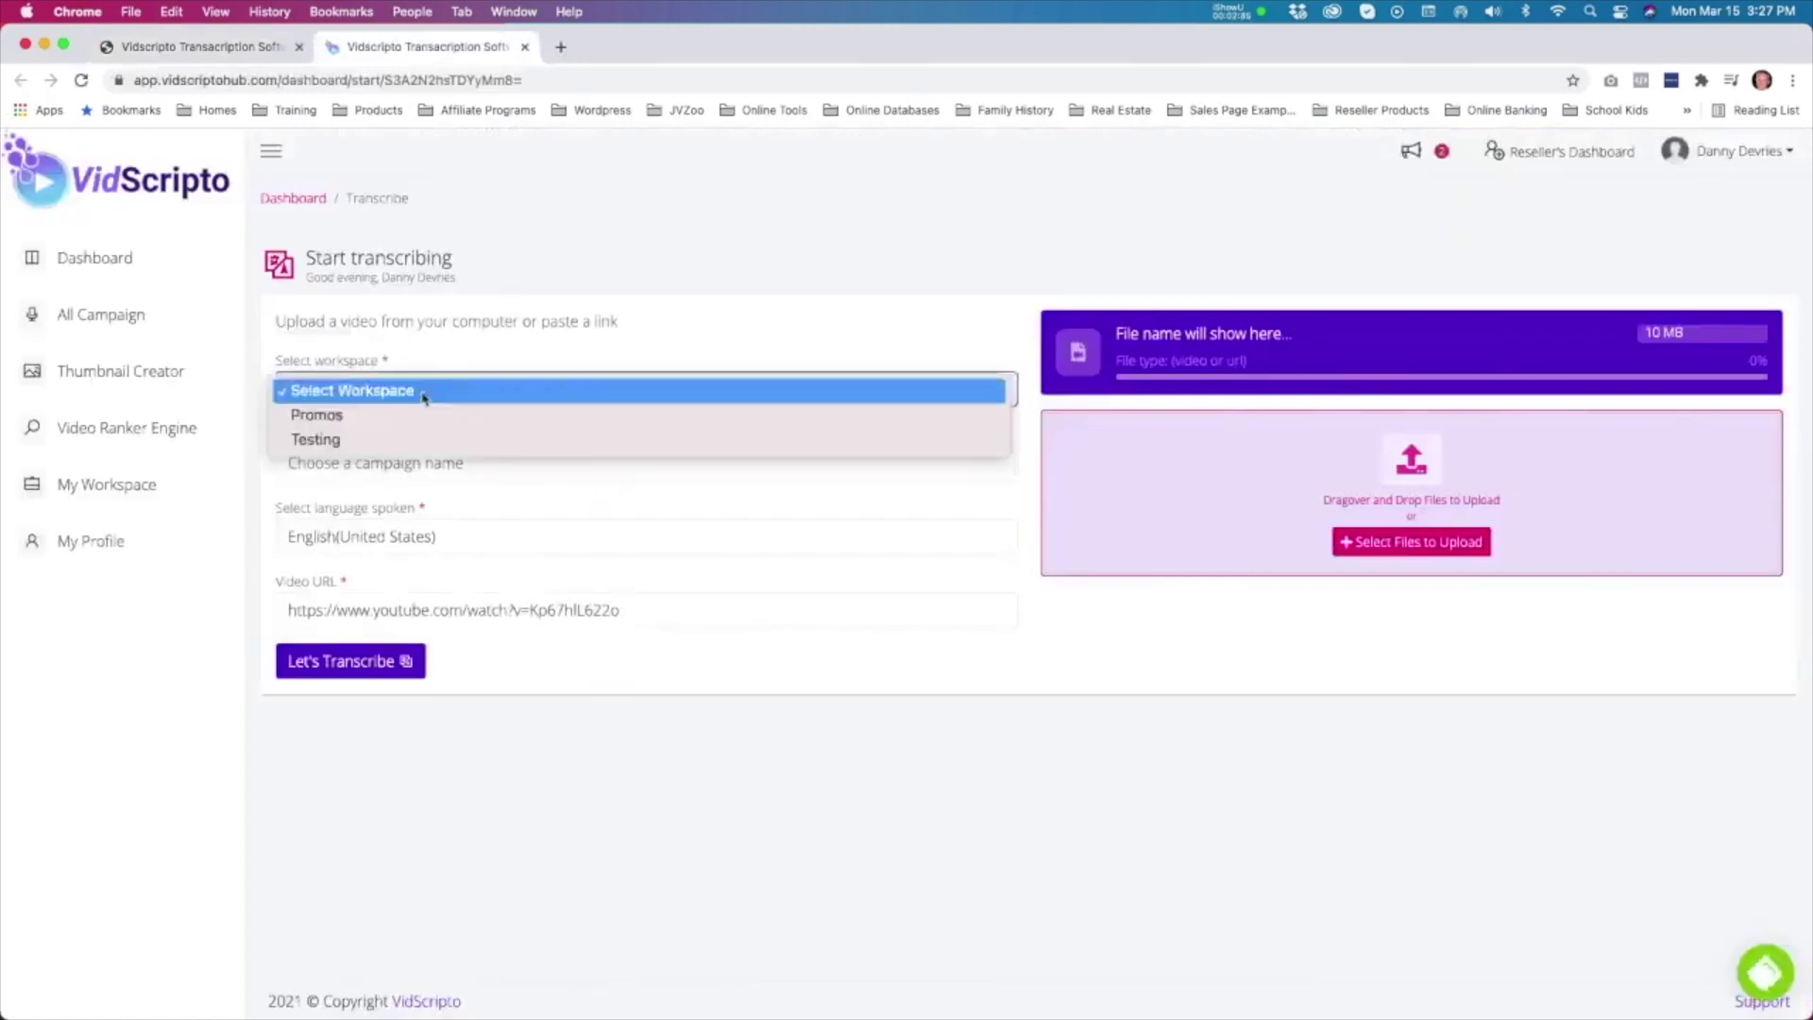
click(397, 441)
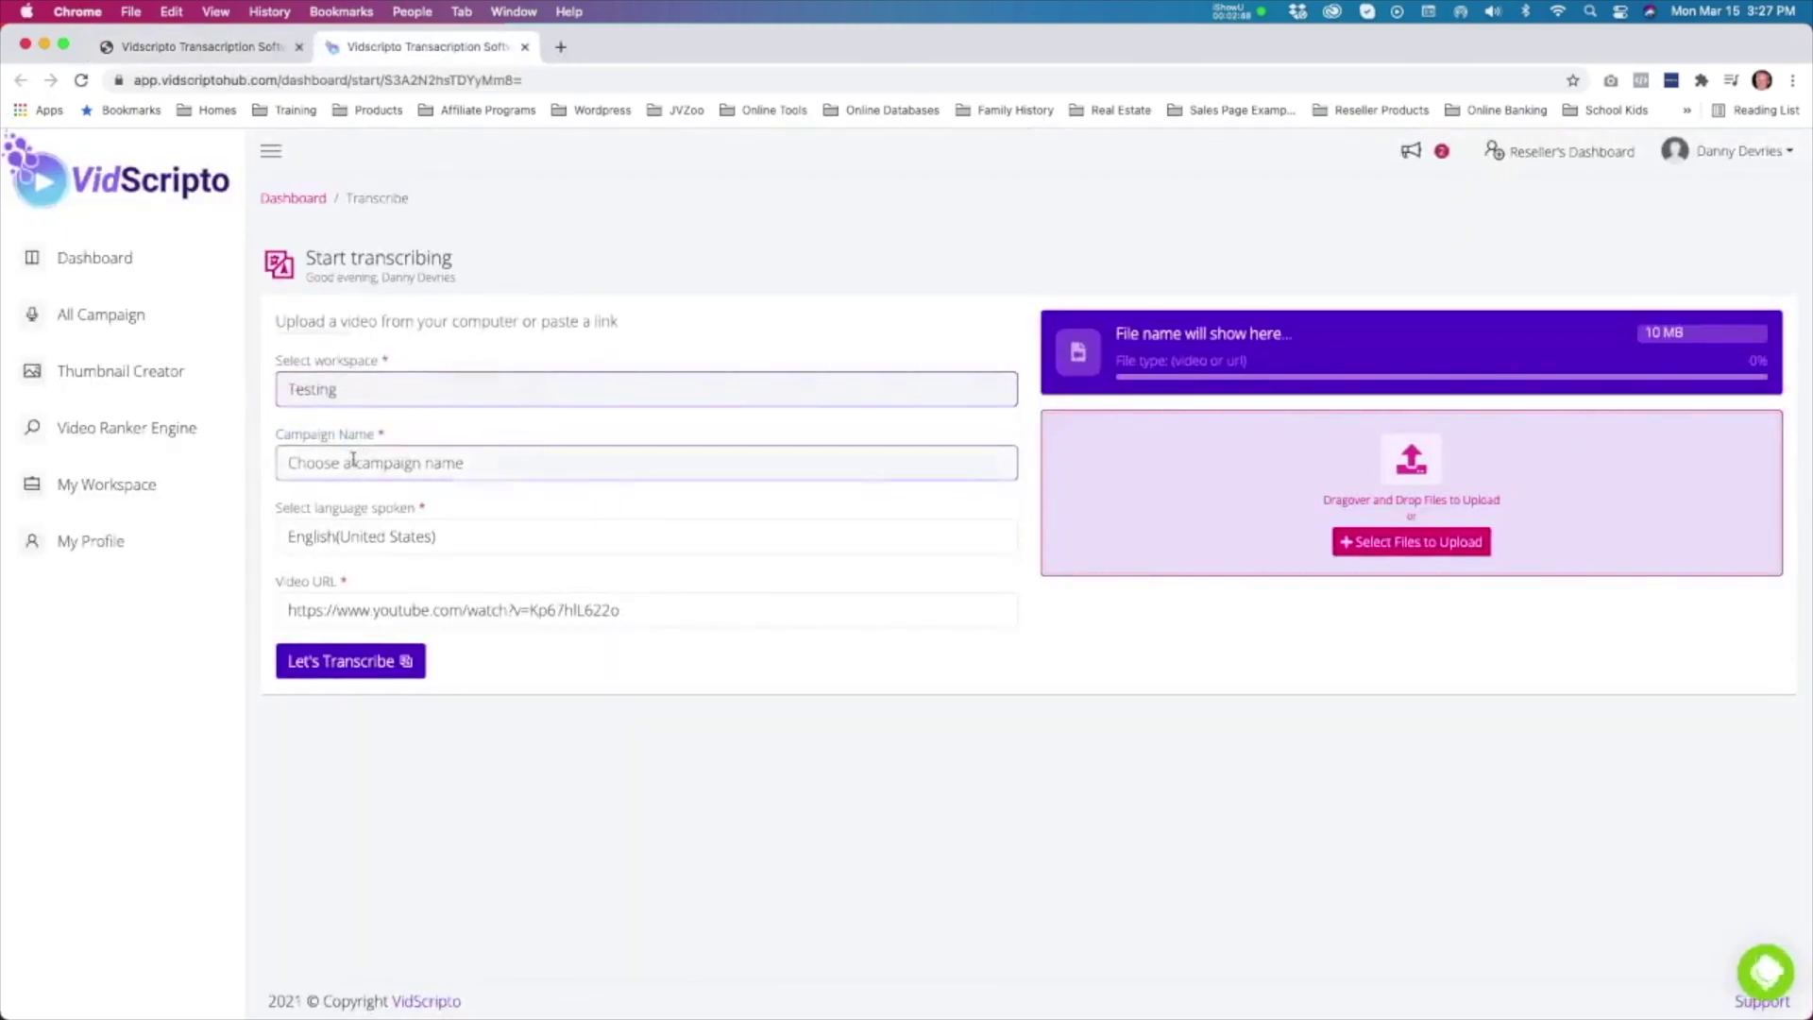
click(303, 462)
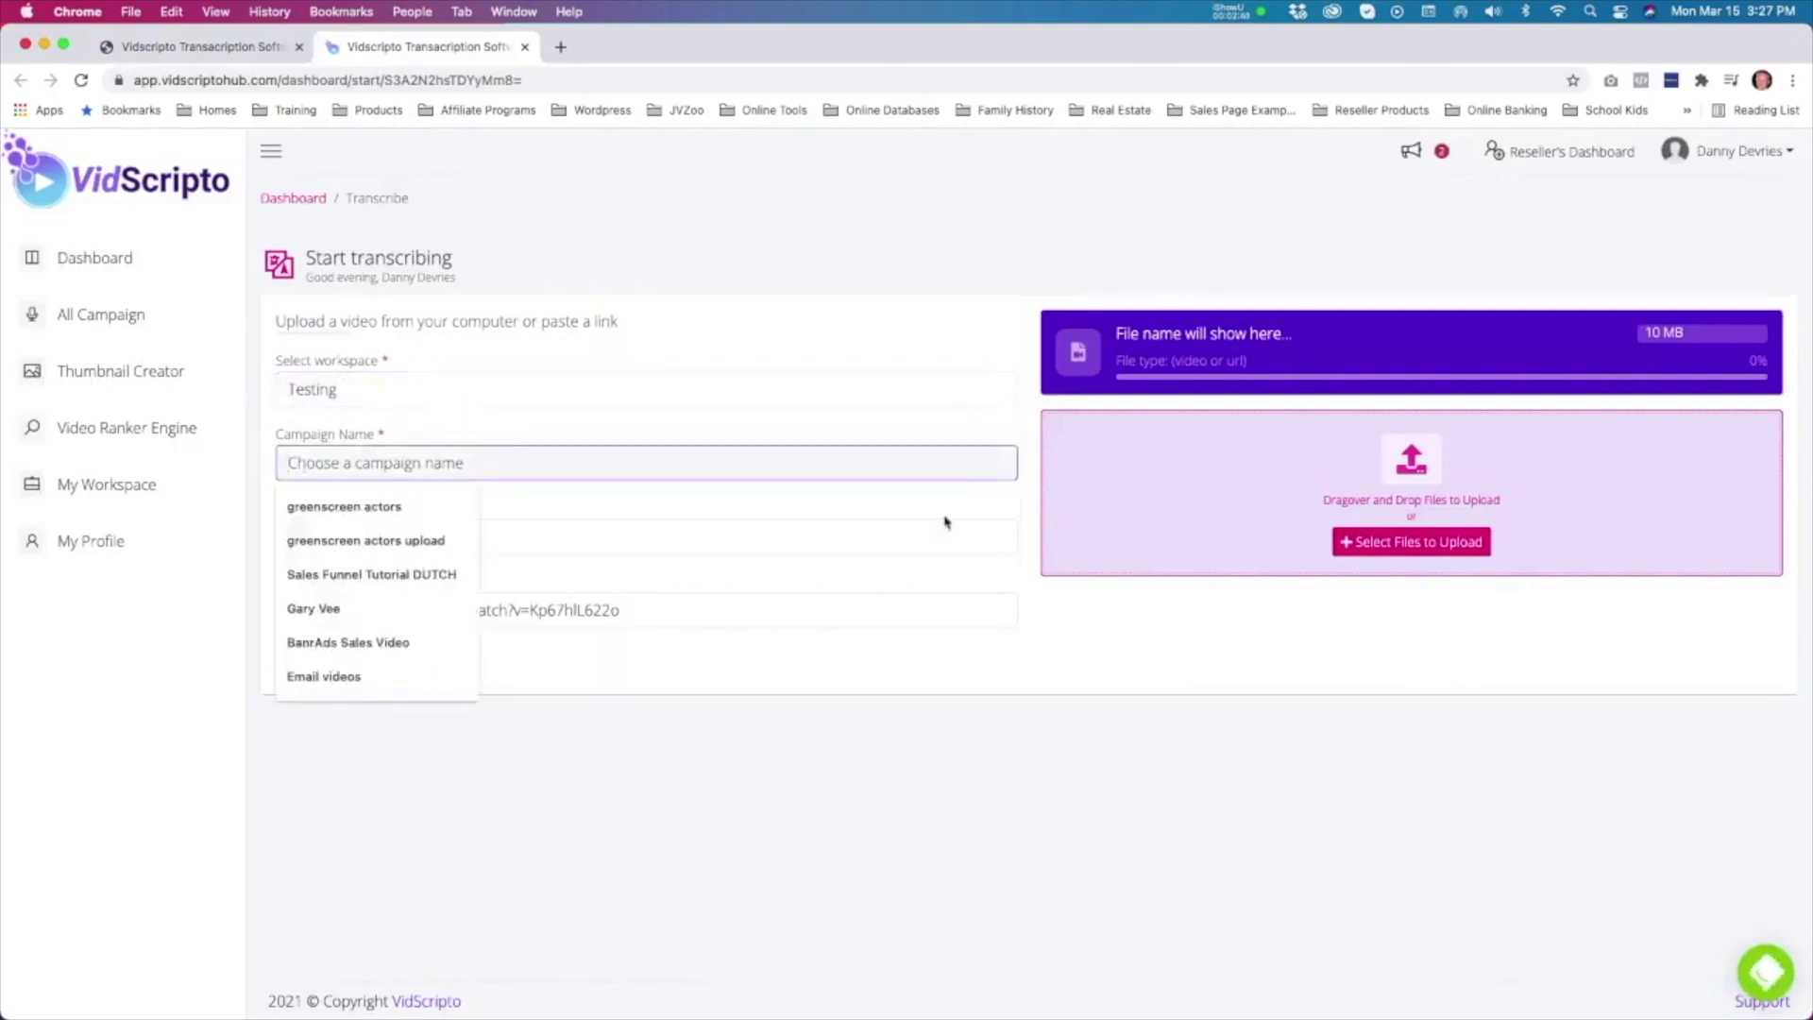
text(Real Estate twentytwenty)
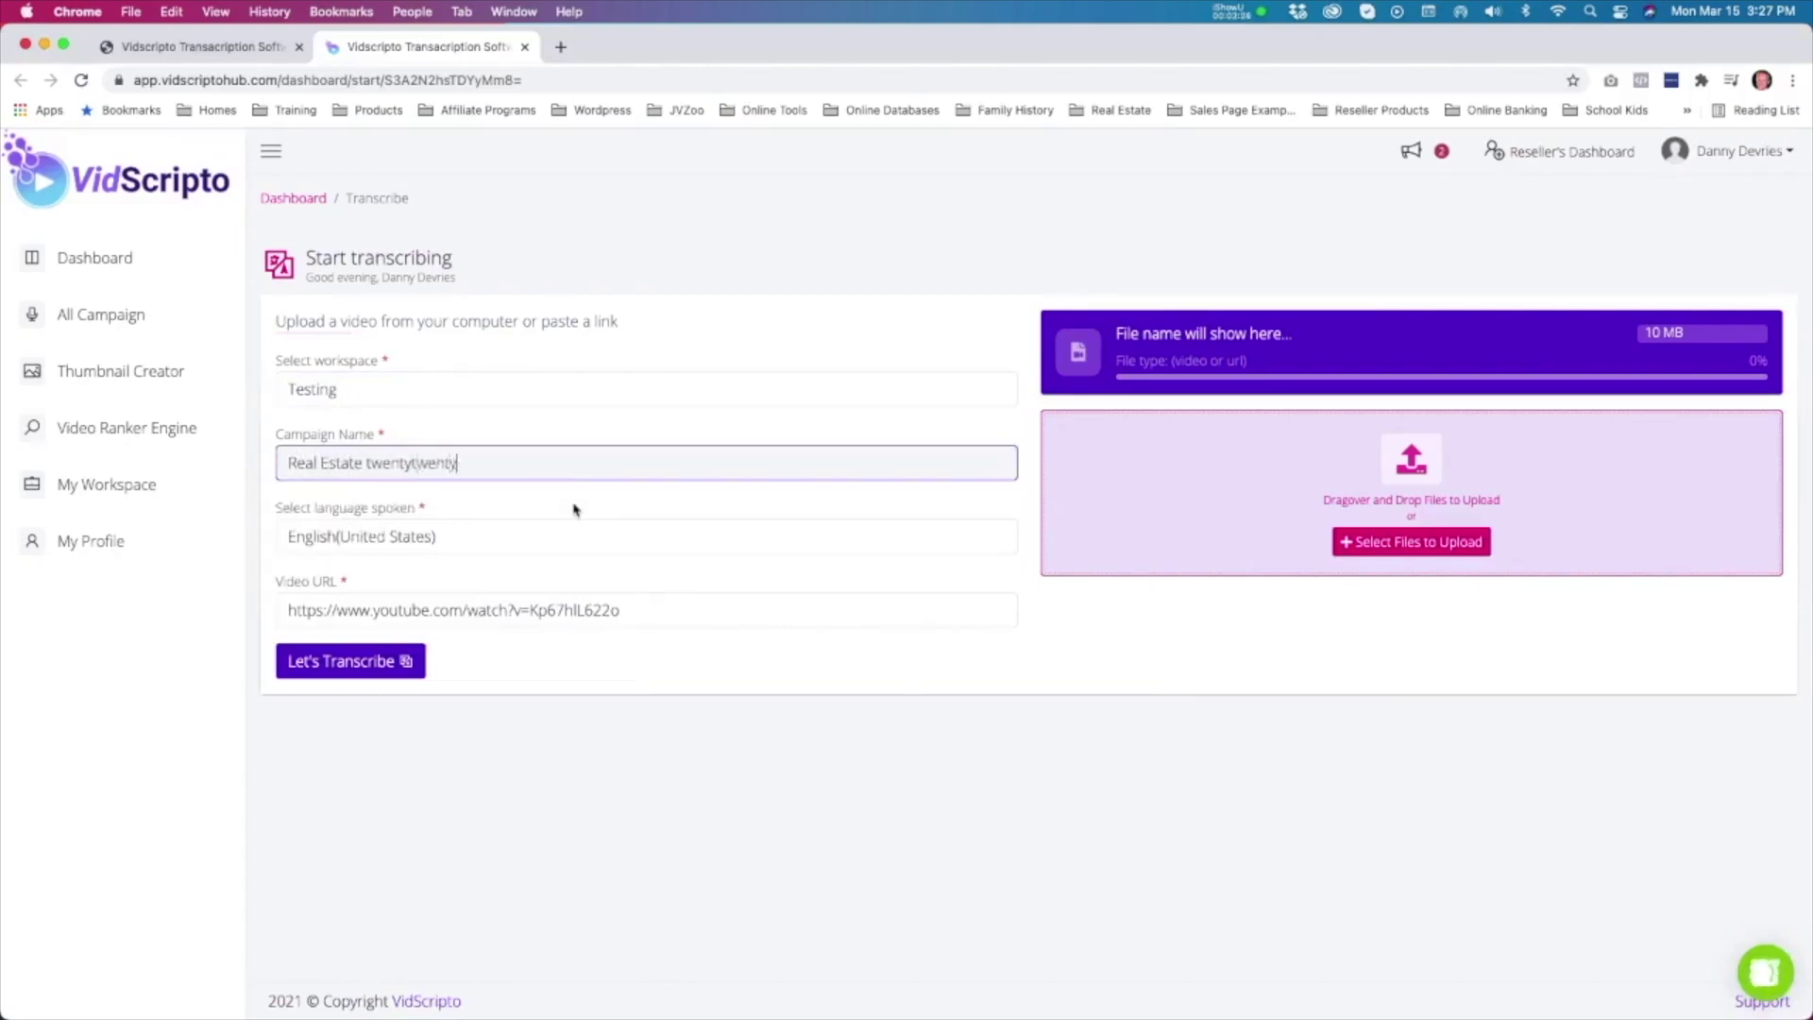
key(alt+BackSpace)
text(2021)
Step: Keep English(United States) as the spoken language and the prefilled YouTube URL, and start the transcription
click(436, 539)
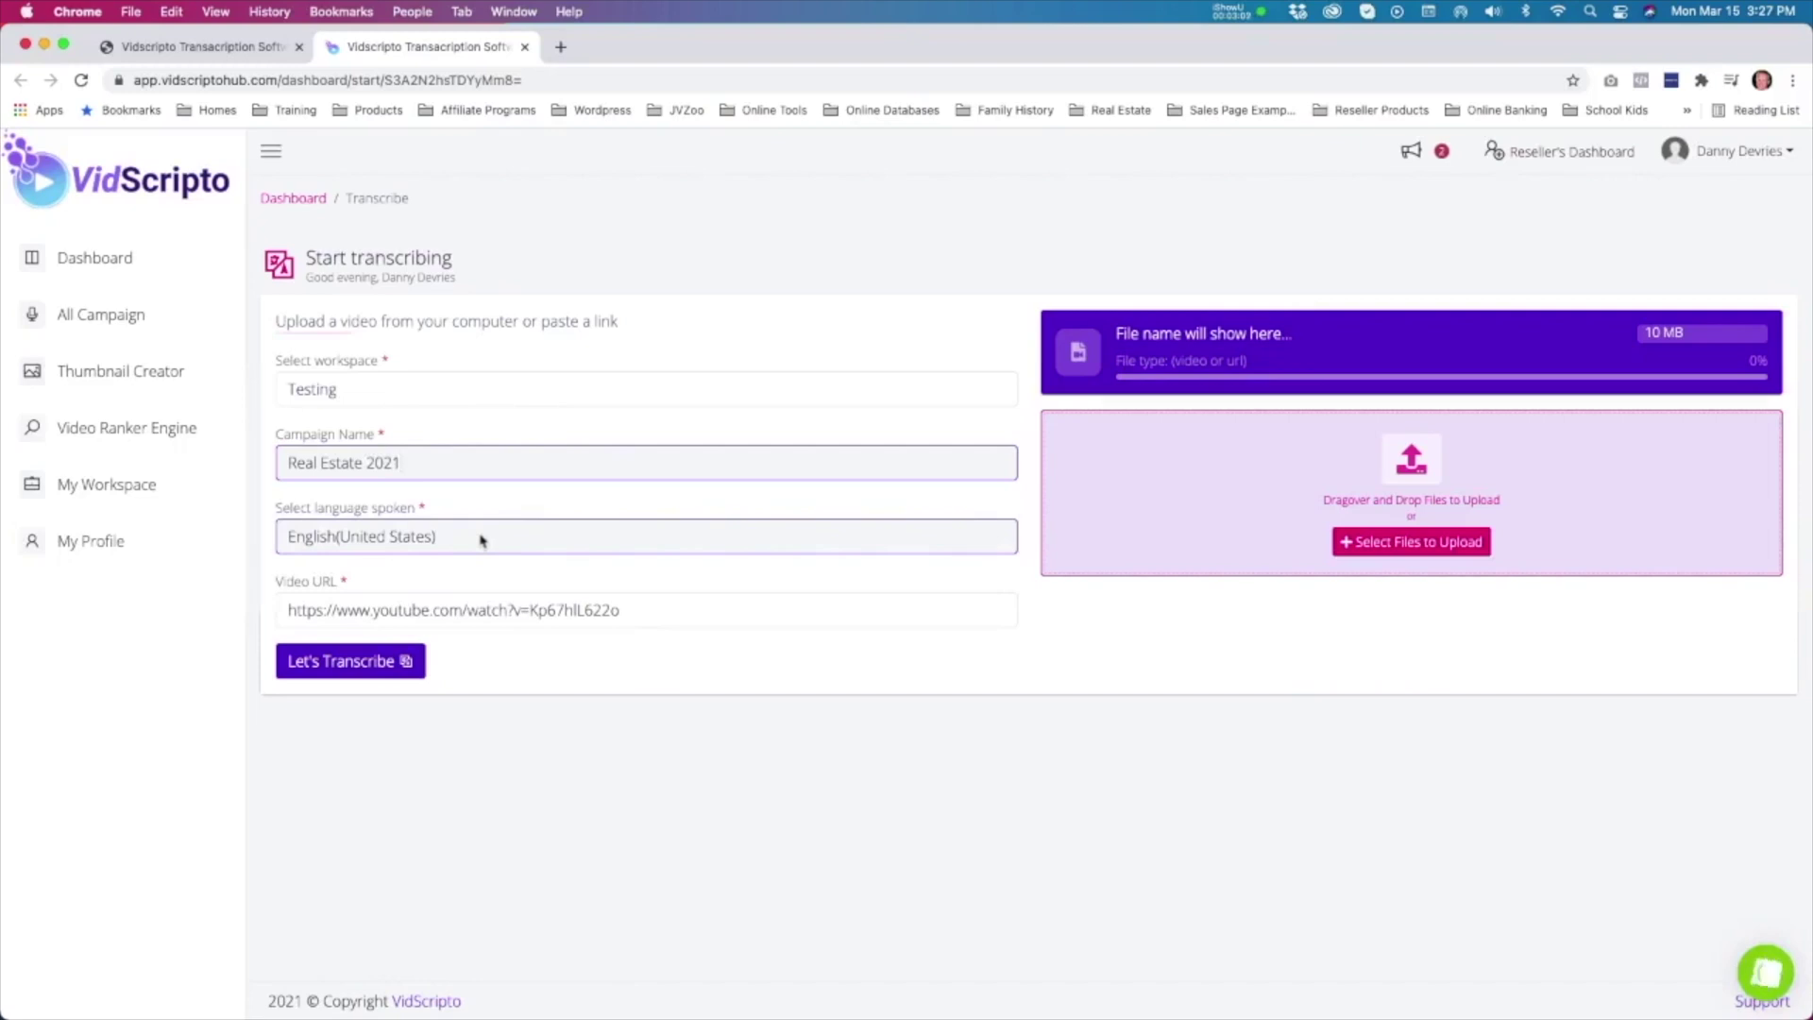
click(373, 613)
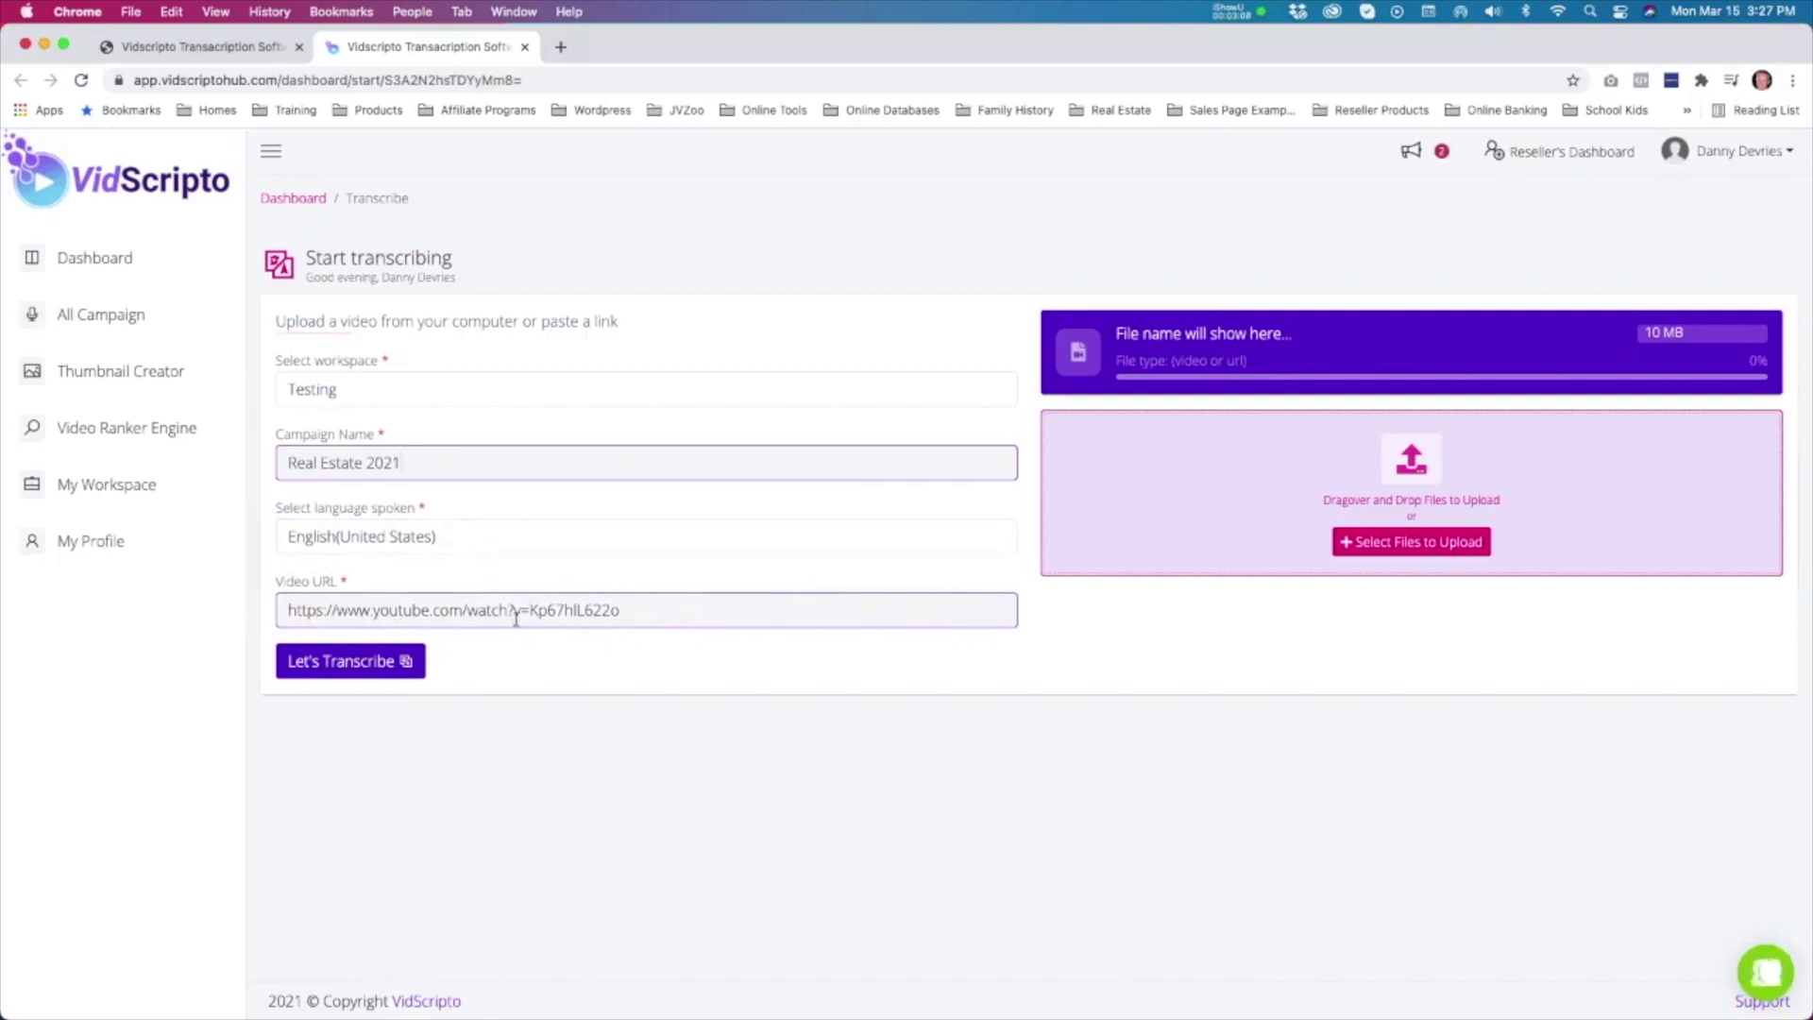
click(340, 664)
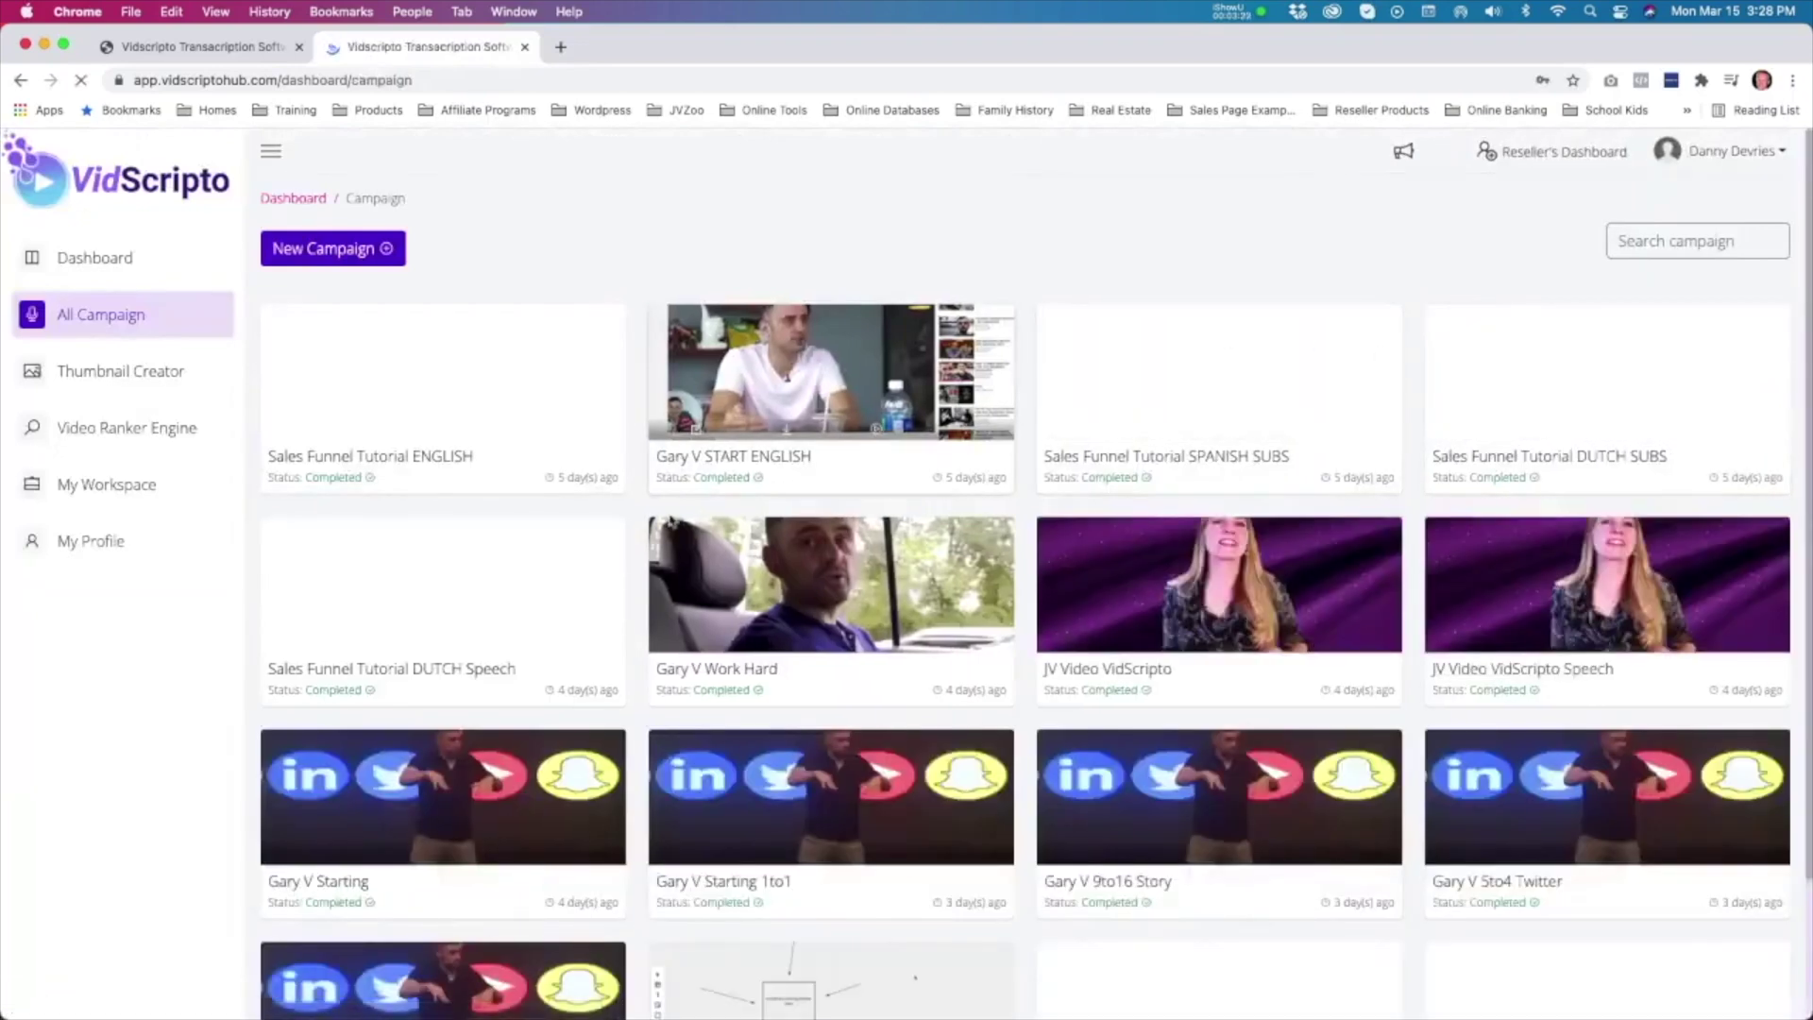
scroll(666, 522, down, 3)
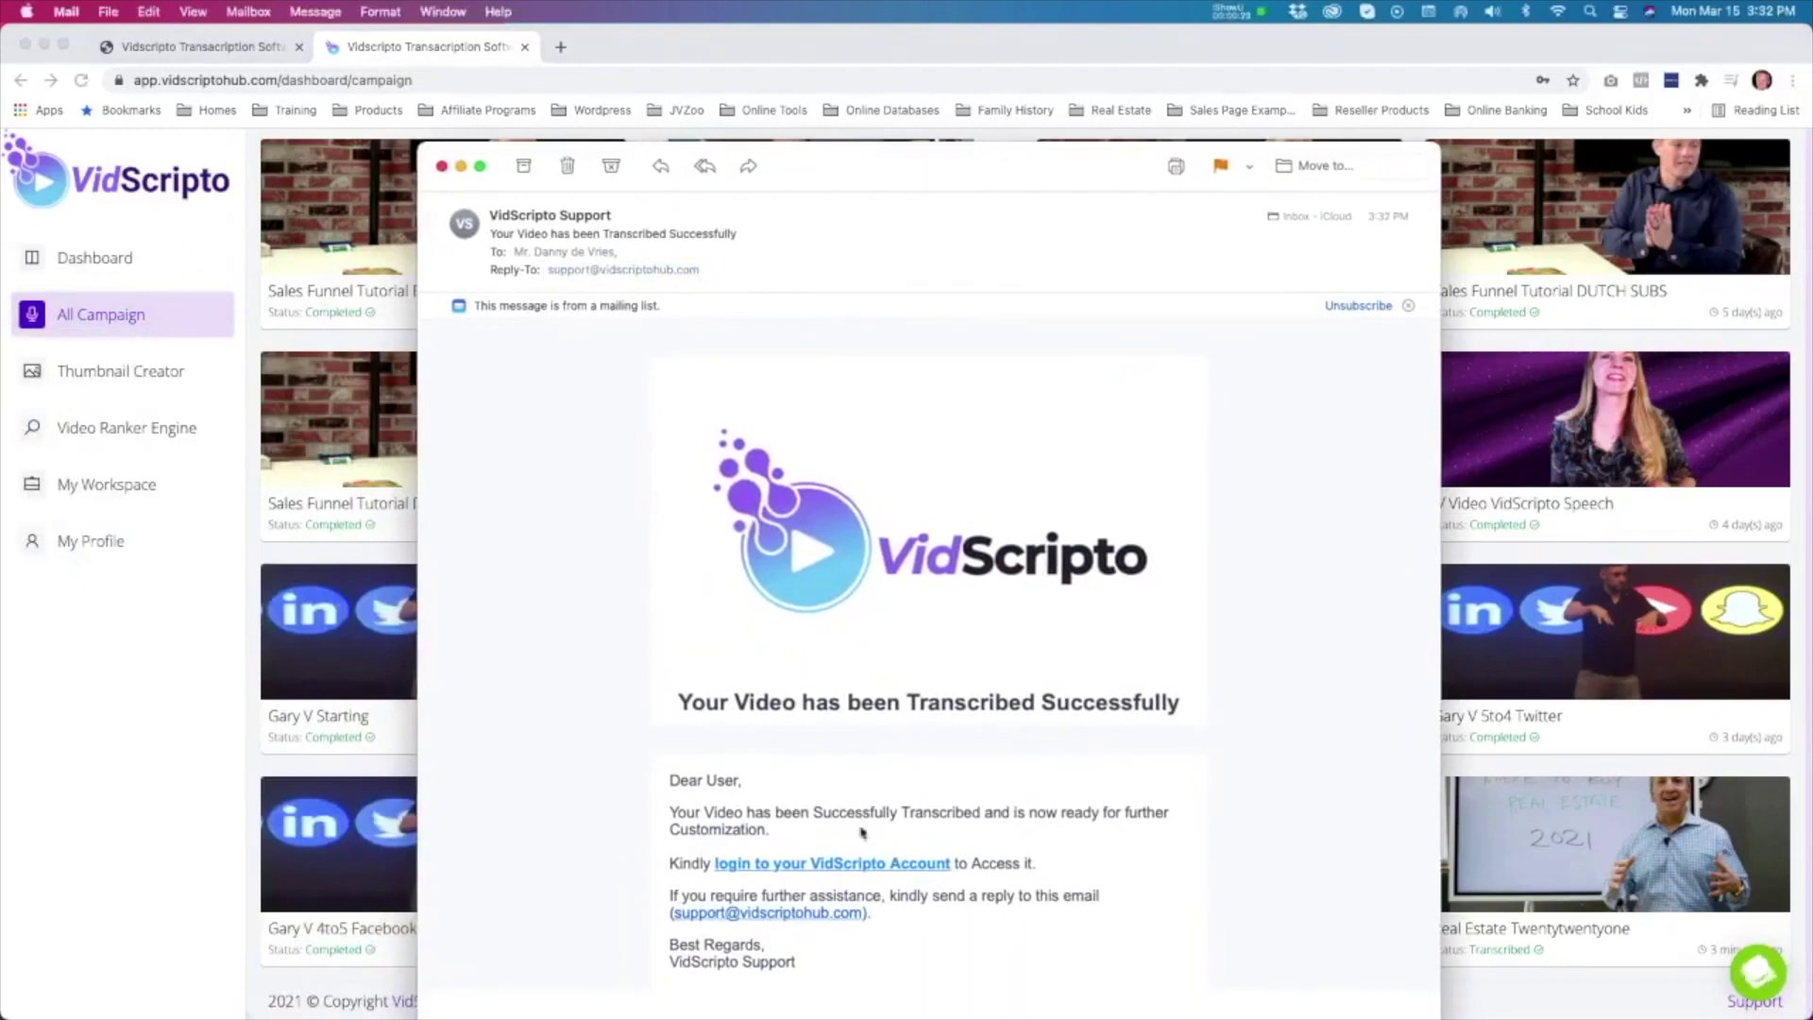
Step: Move the transcription notification e-mail out of the way and open the campaign "Real Estate Twentytwentyone" in the subtitle editor
drag(971, 179, 0, 212)
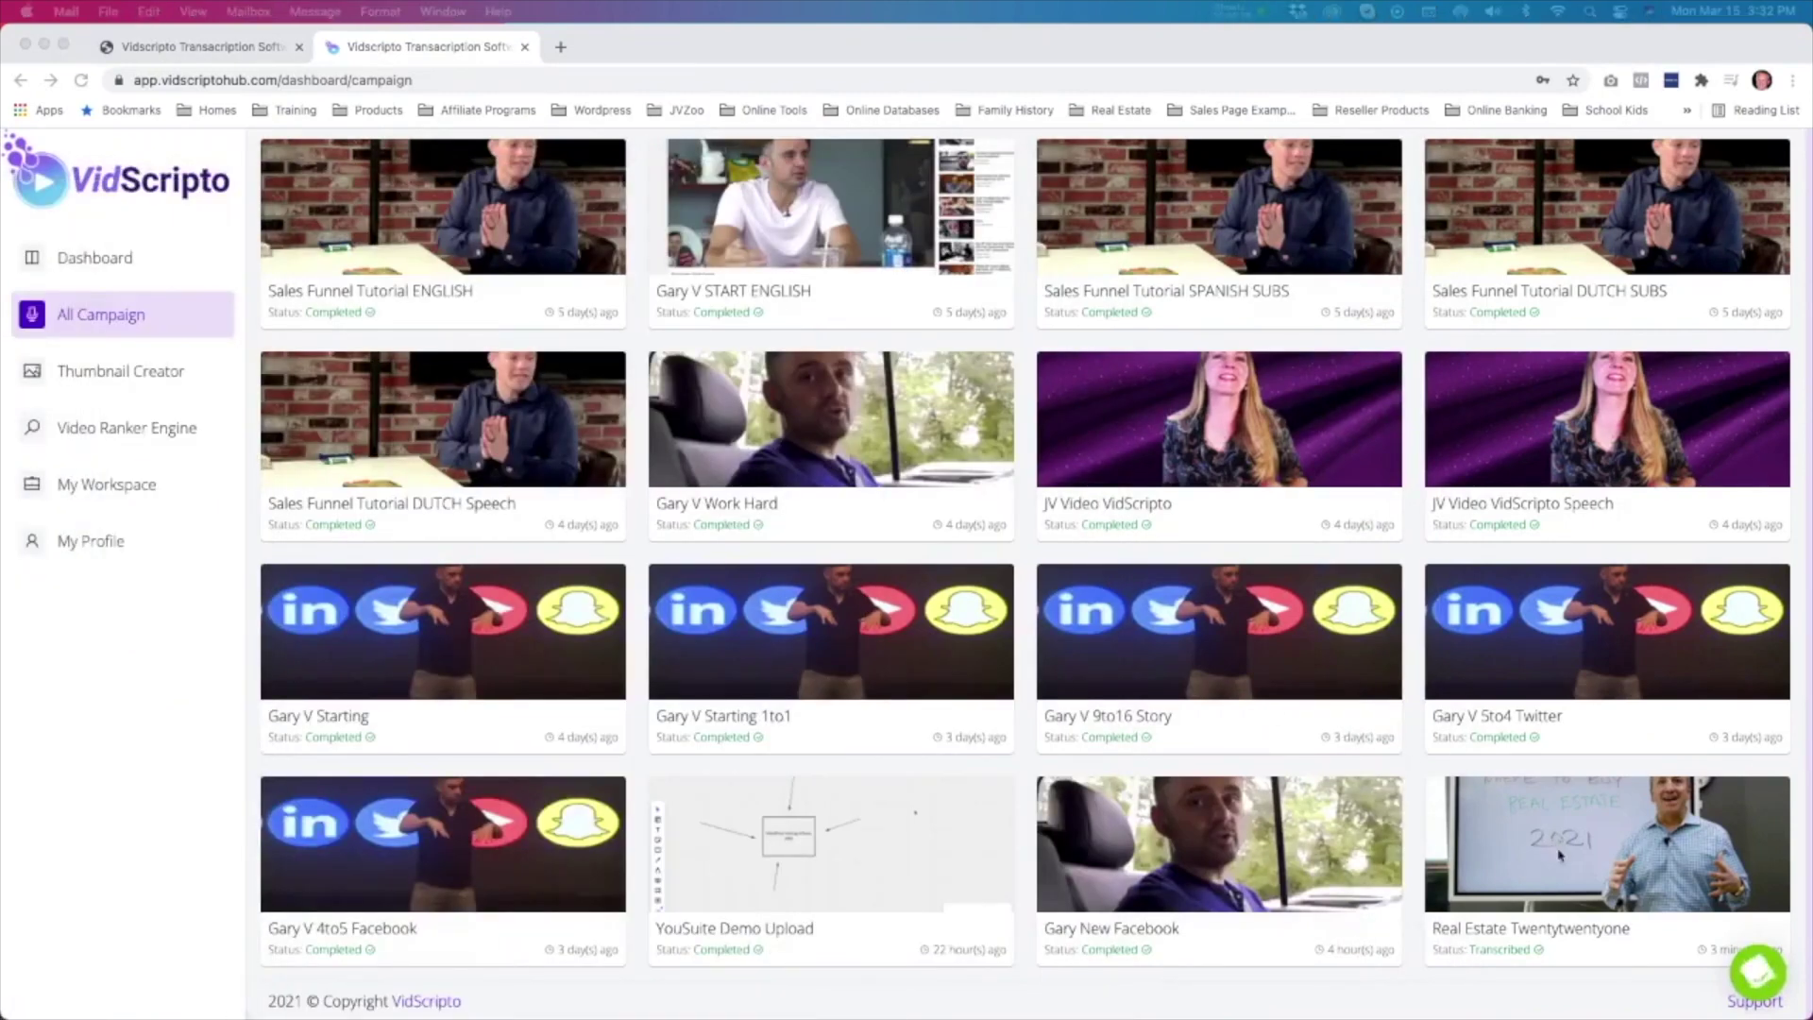
click(1584, 850)
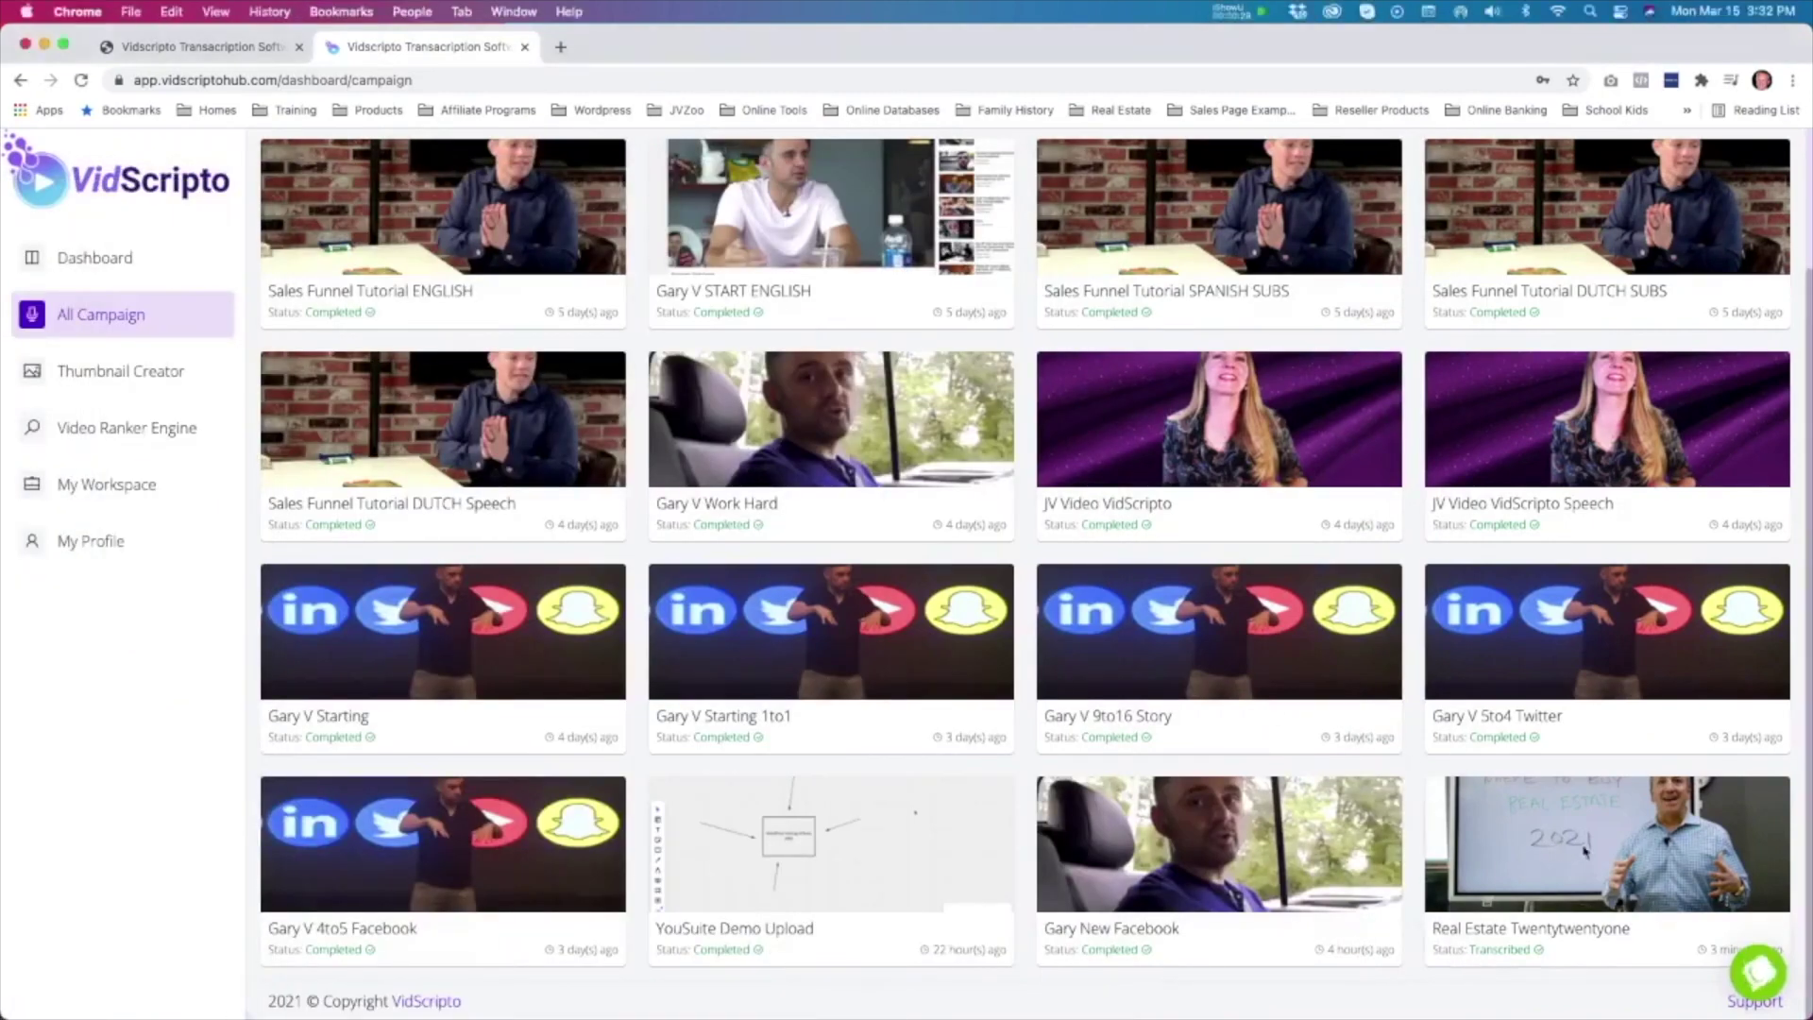
click(1491, 906)
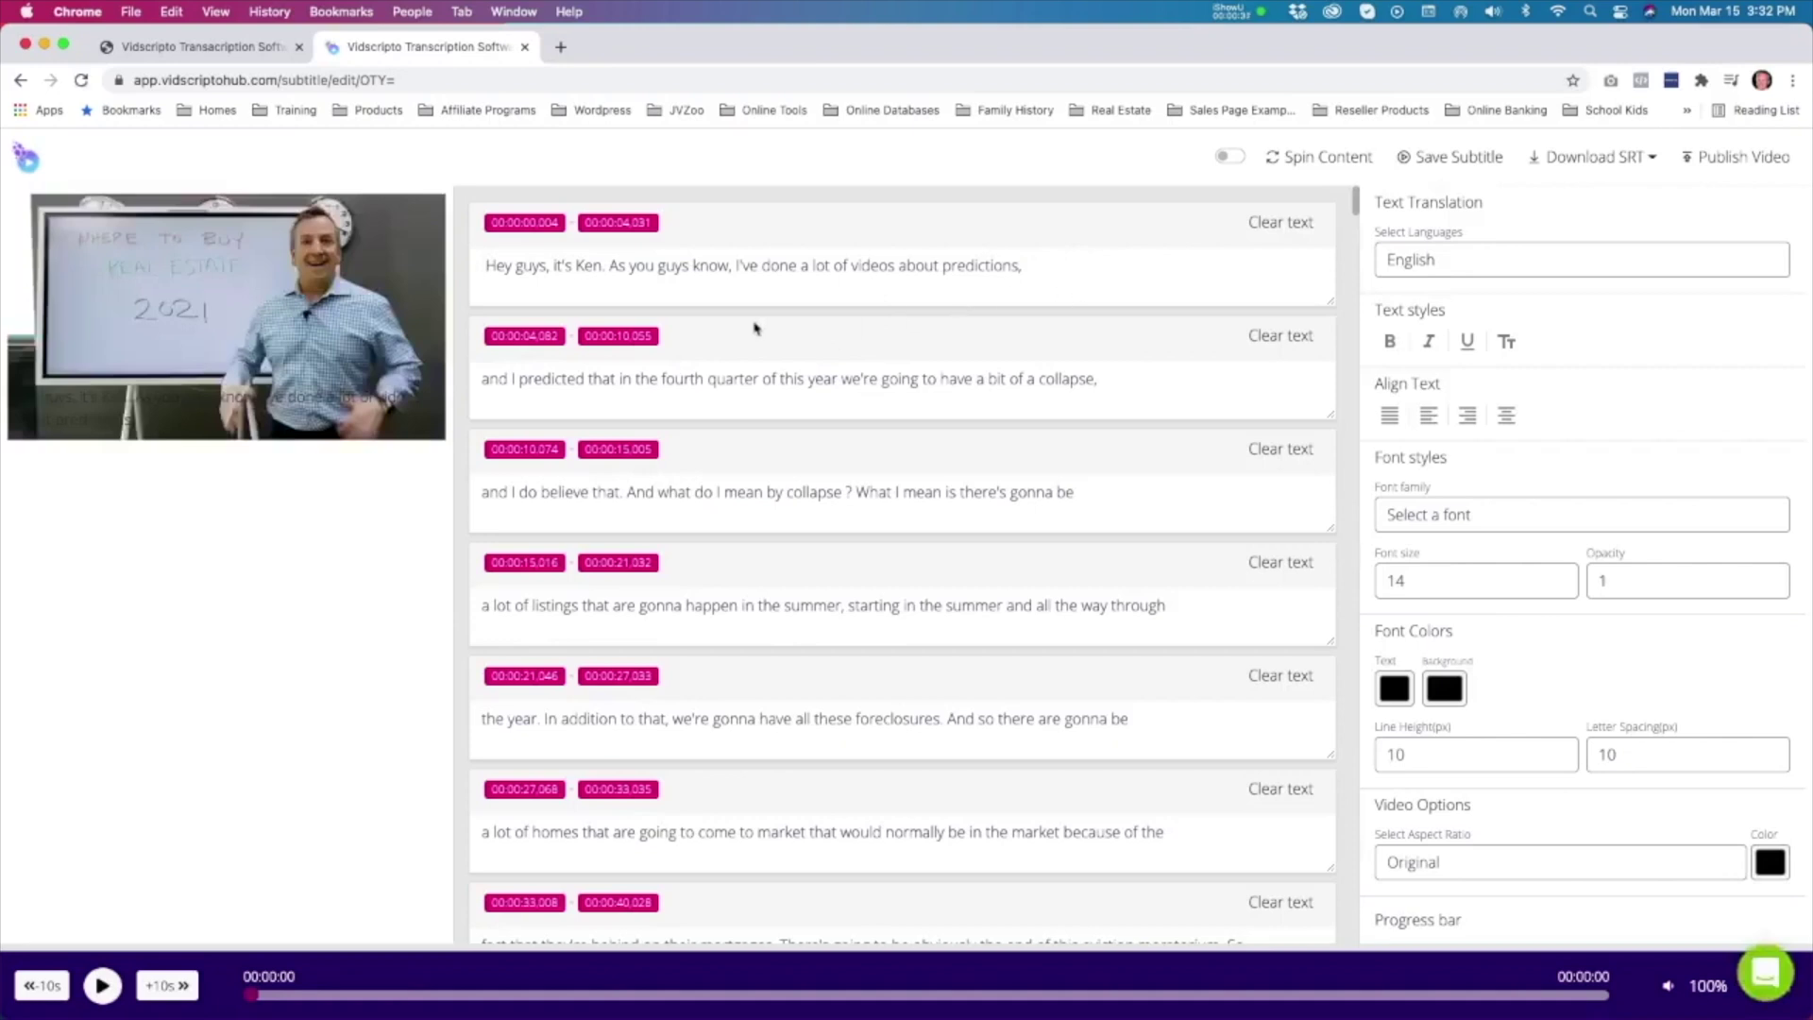
Step: Look through the opening subtitles and play the video to compare the spoken words with the transcribed lines
scroll(924, 326, down, 5)
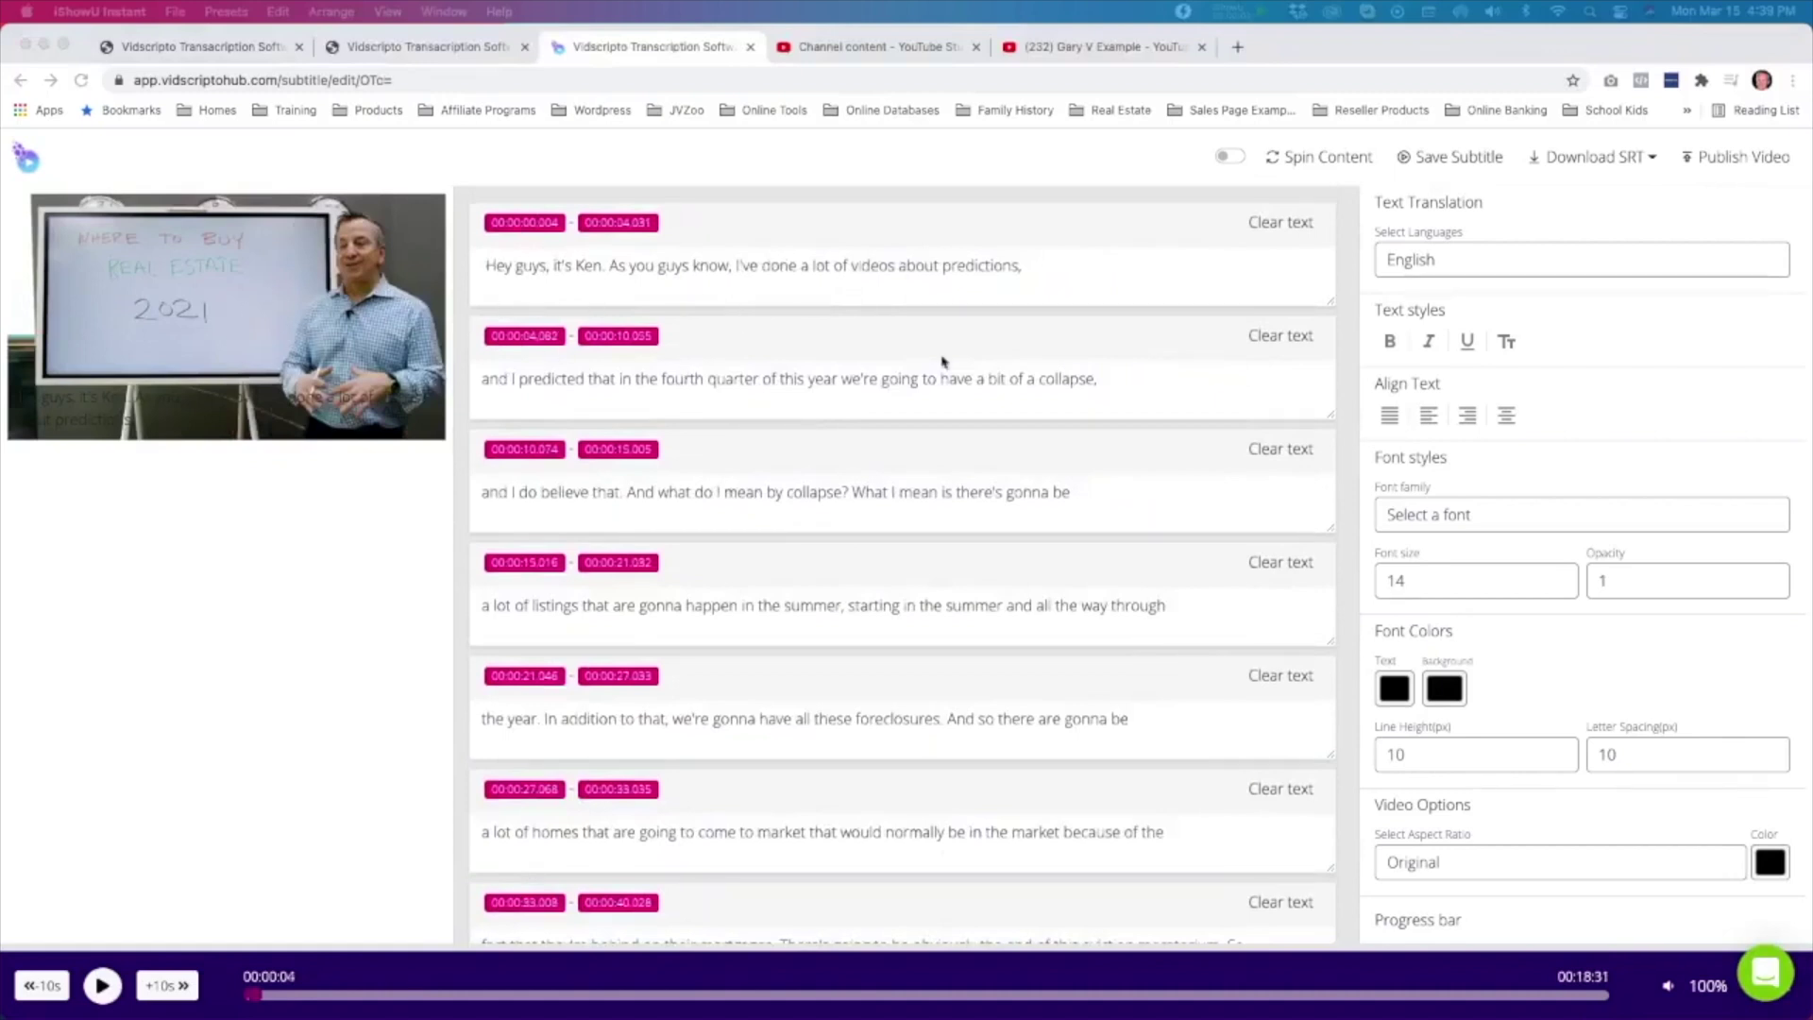
scroll(897, 430, down, 3)
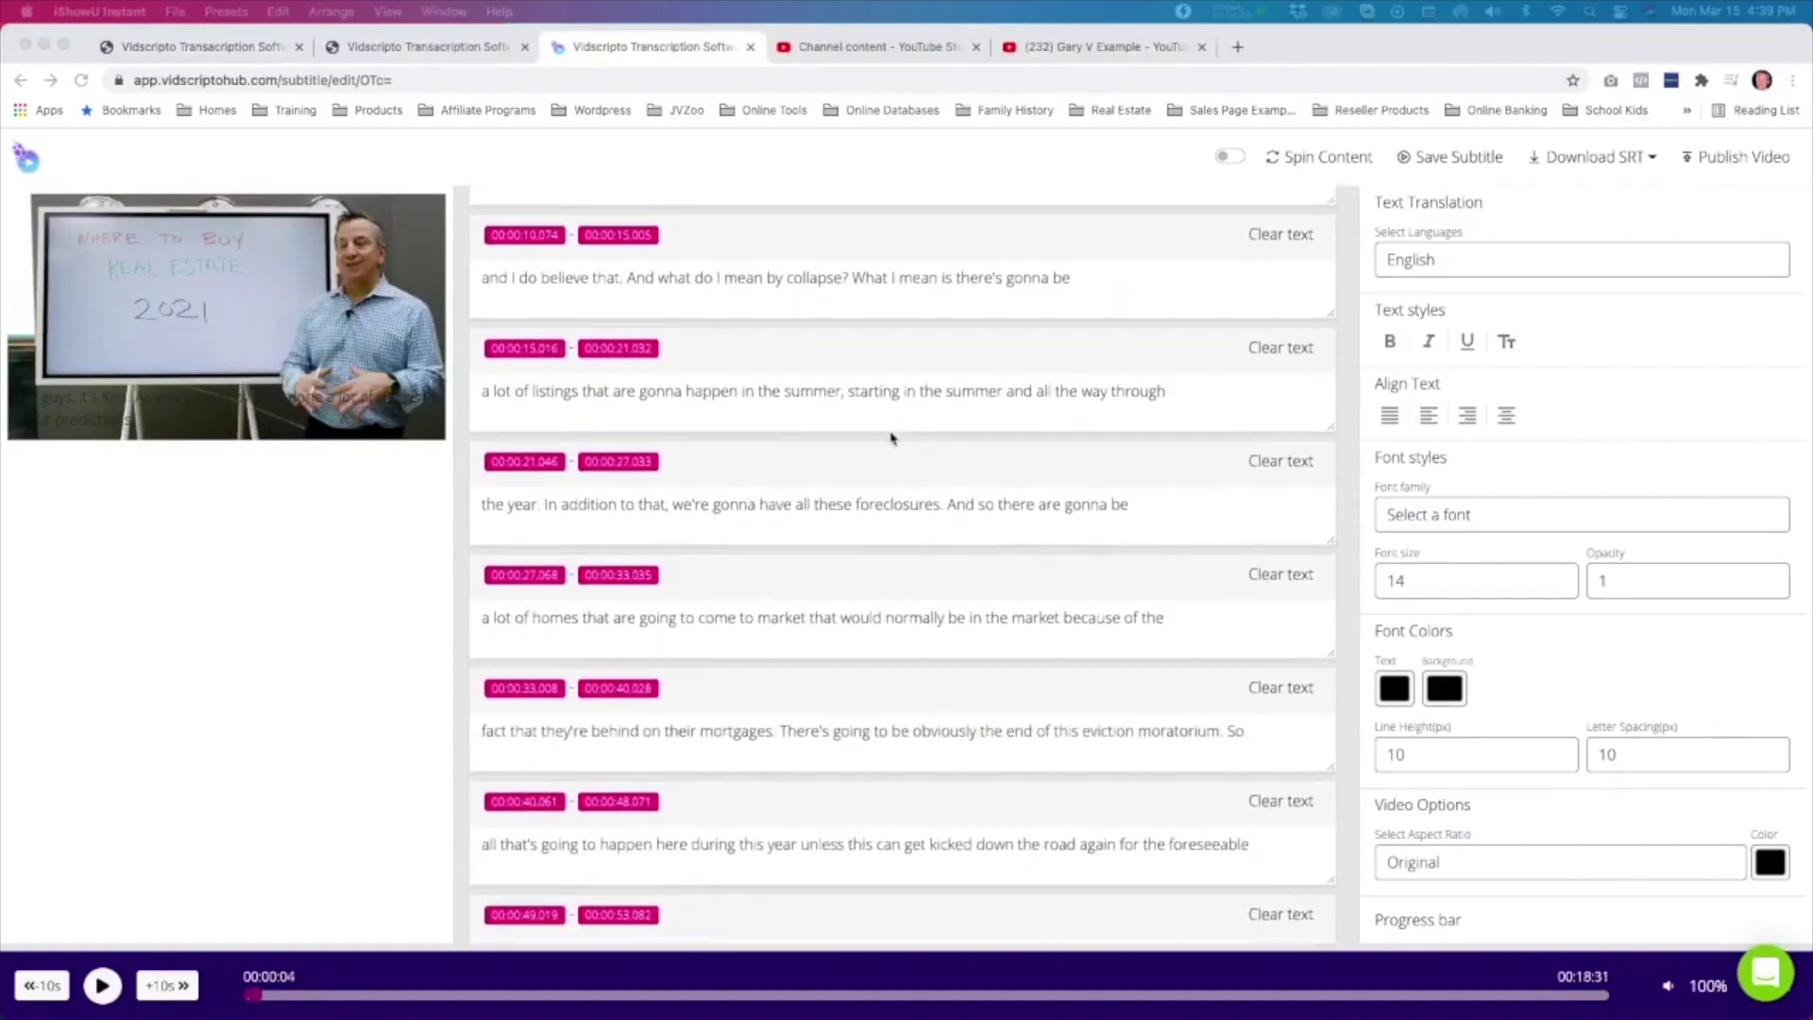
scroll(890, 437, up, 3)
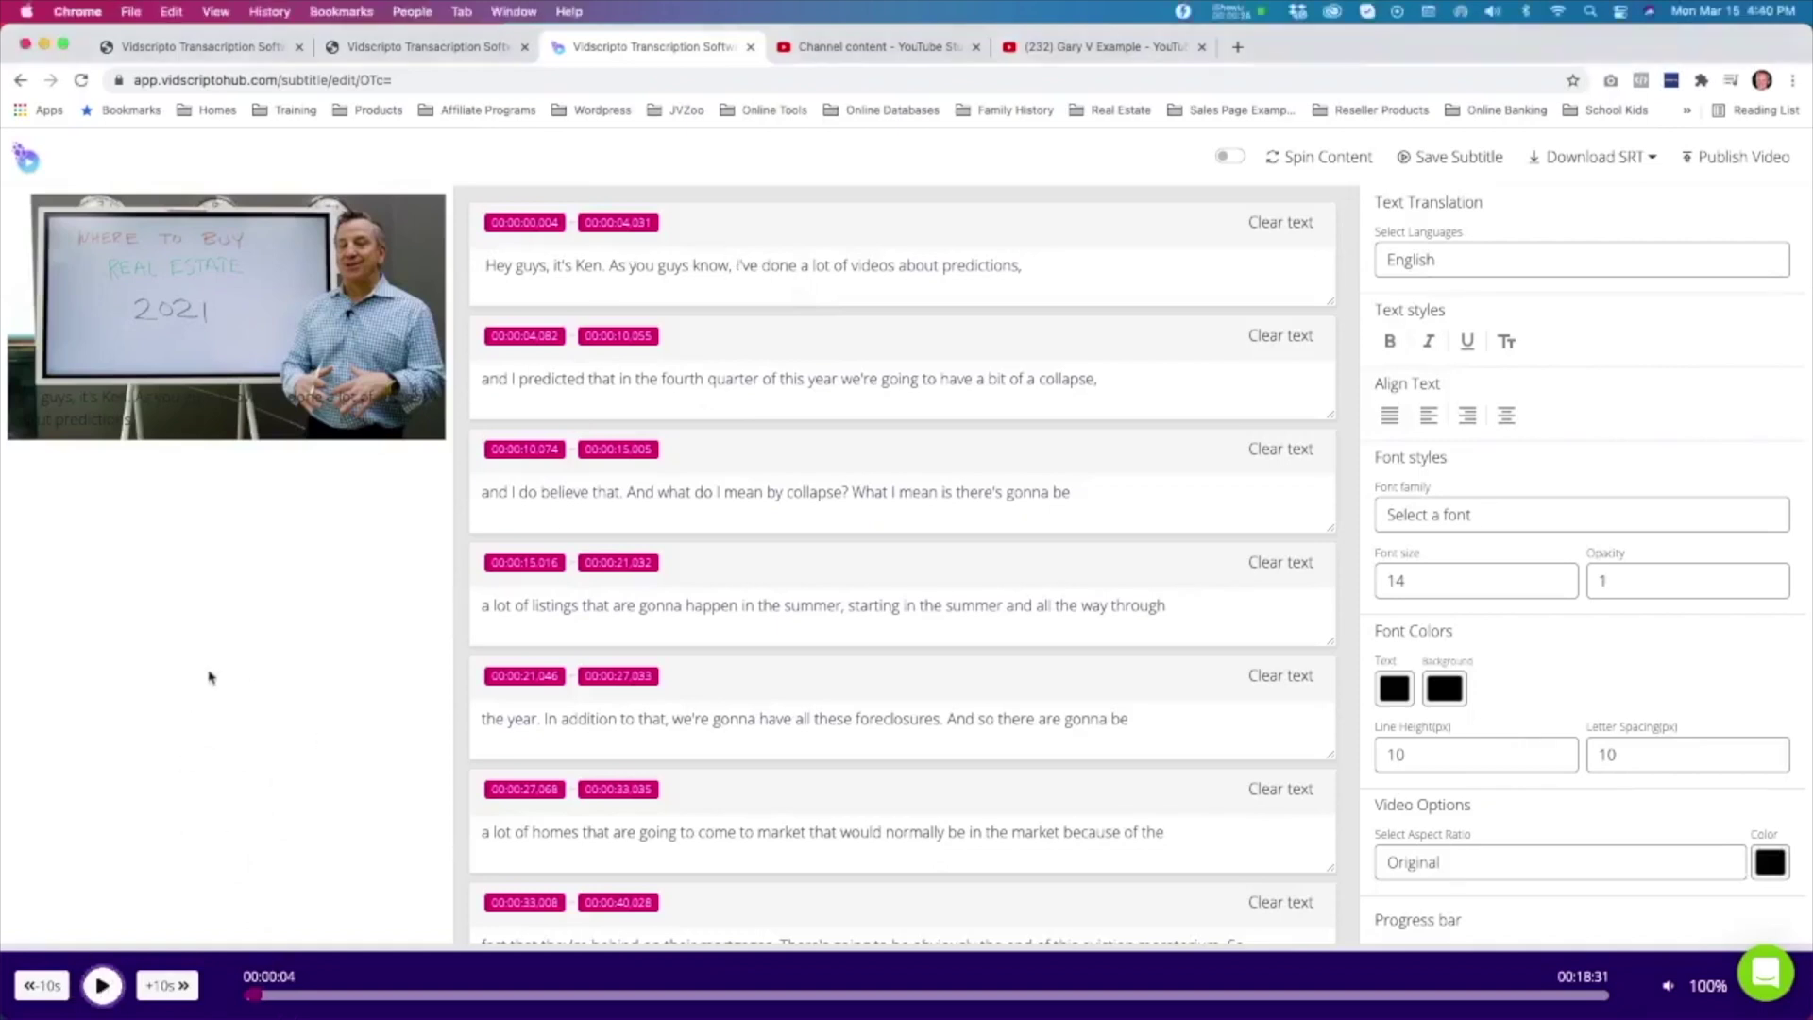
click(102, 985)
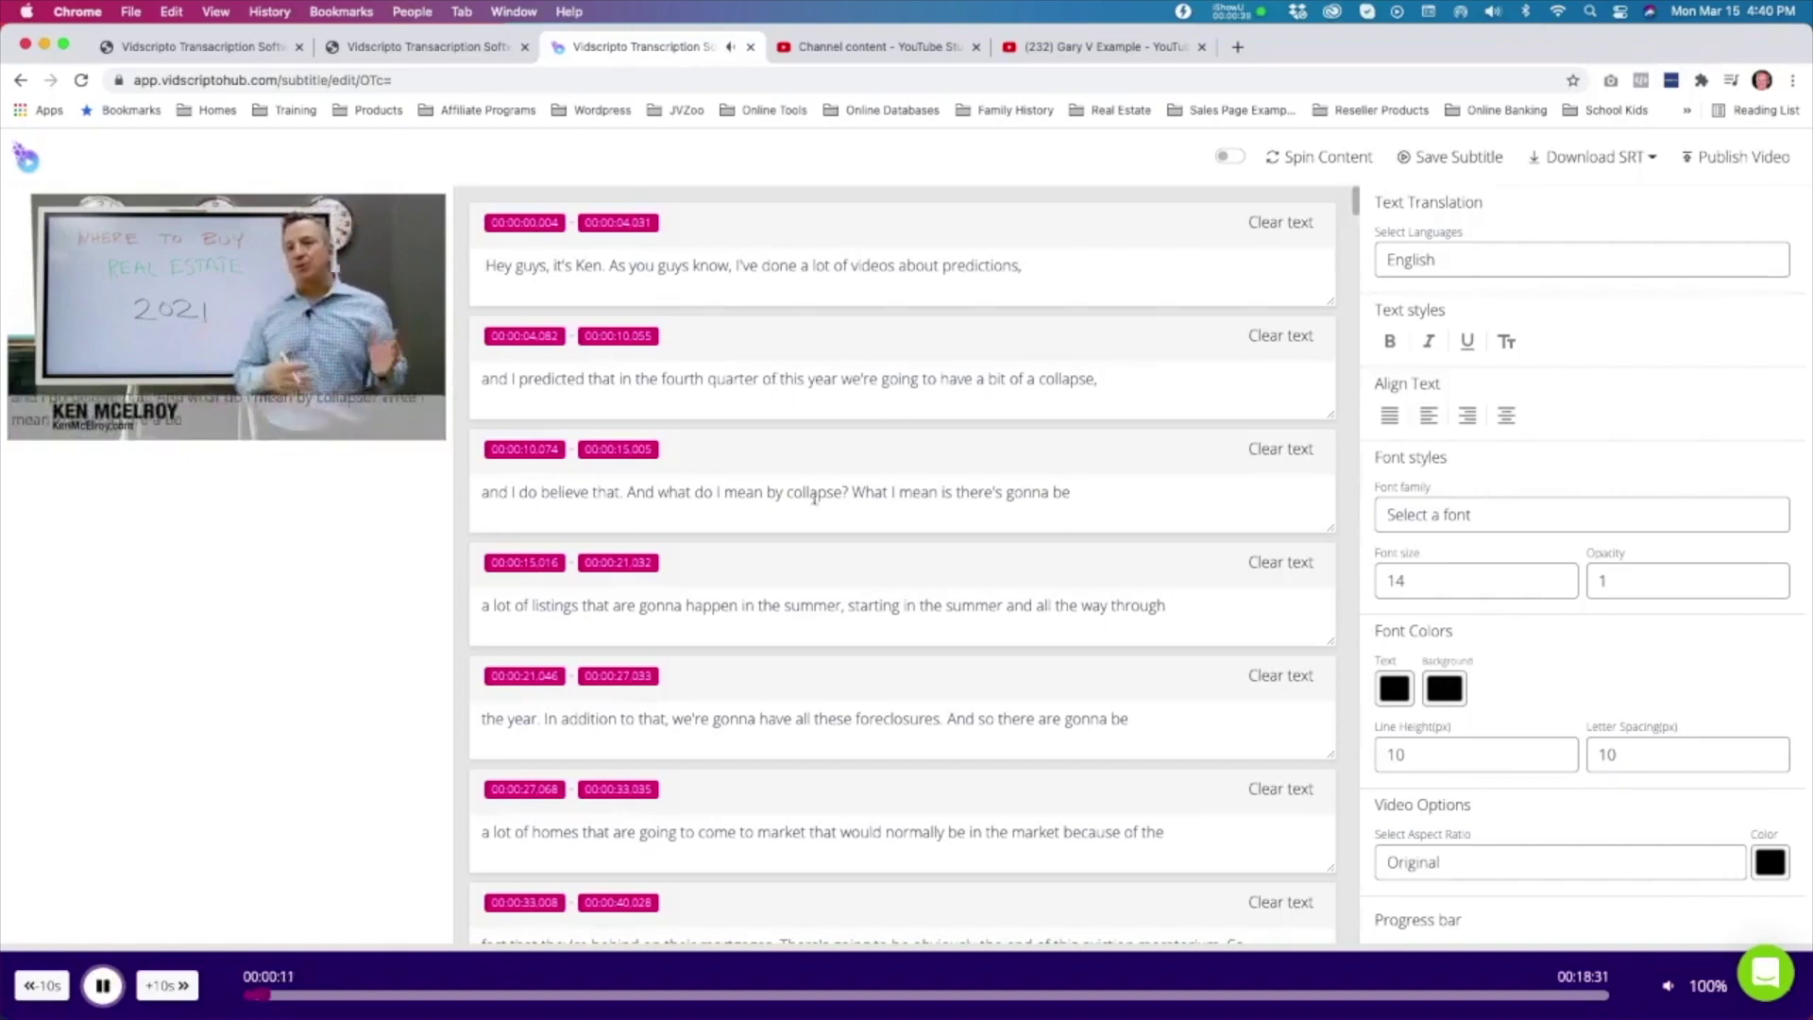
click(731, 498)
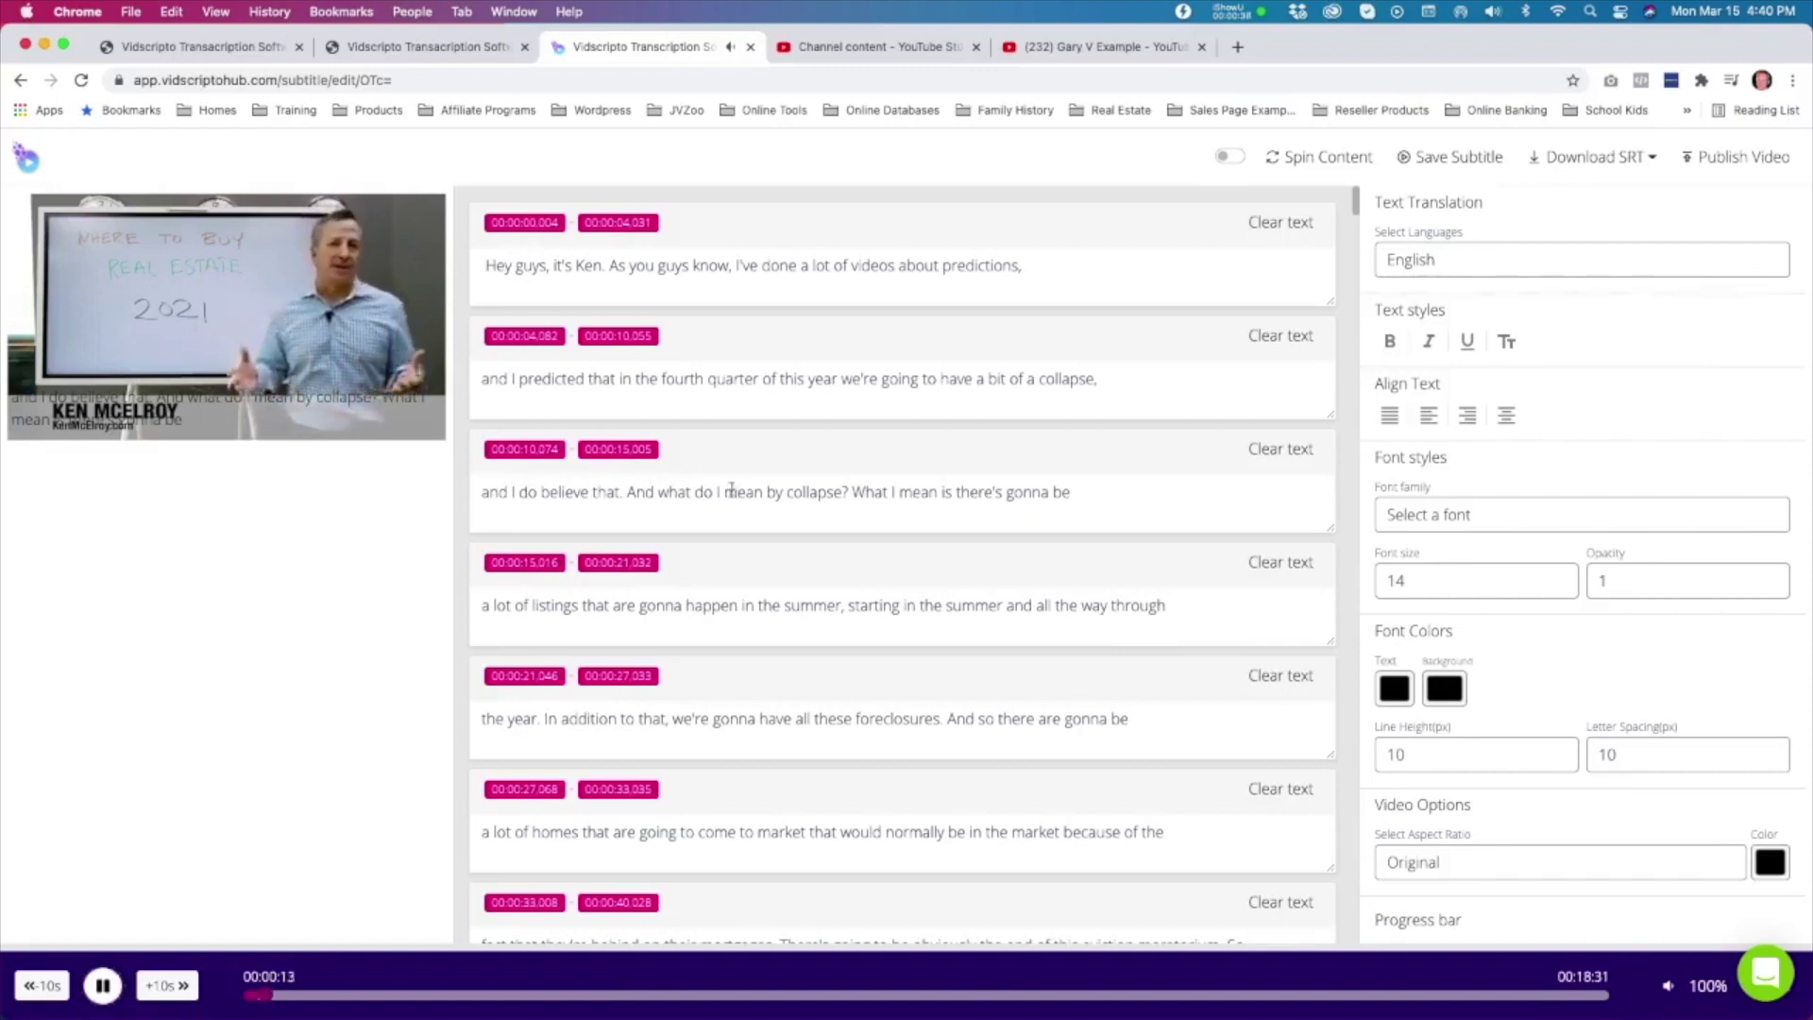
click(994, 719)
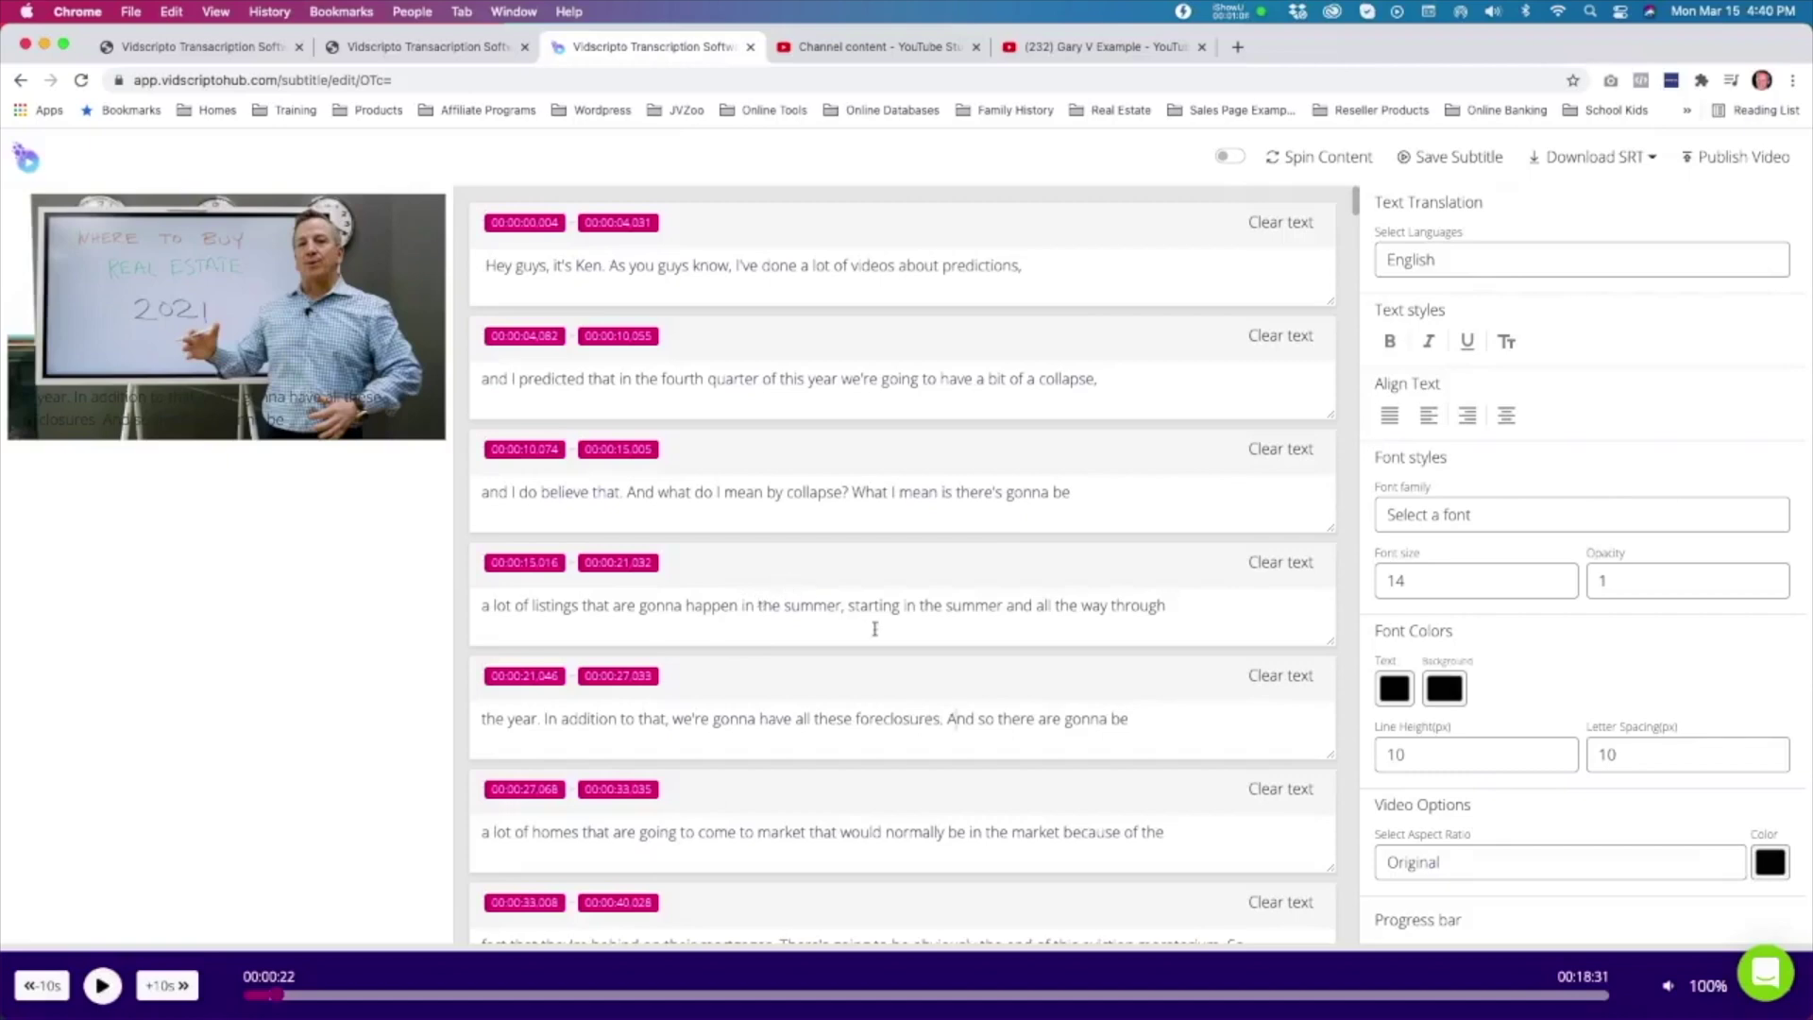
Step: In the subtitle starting at 00:12:23, replay the passage and correct "national inventory decline" to "national inventory declined"
scroll(874, 629, down, 6)
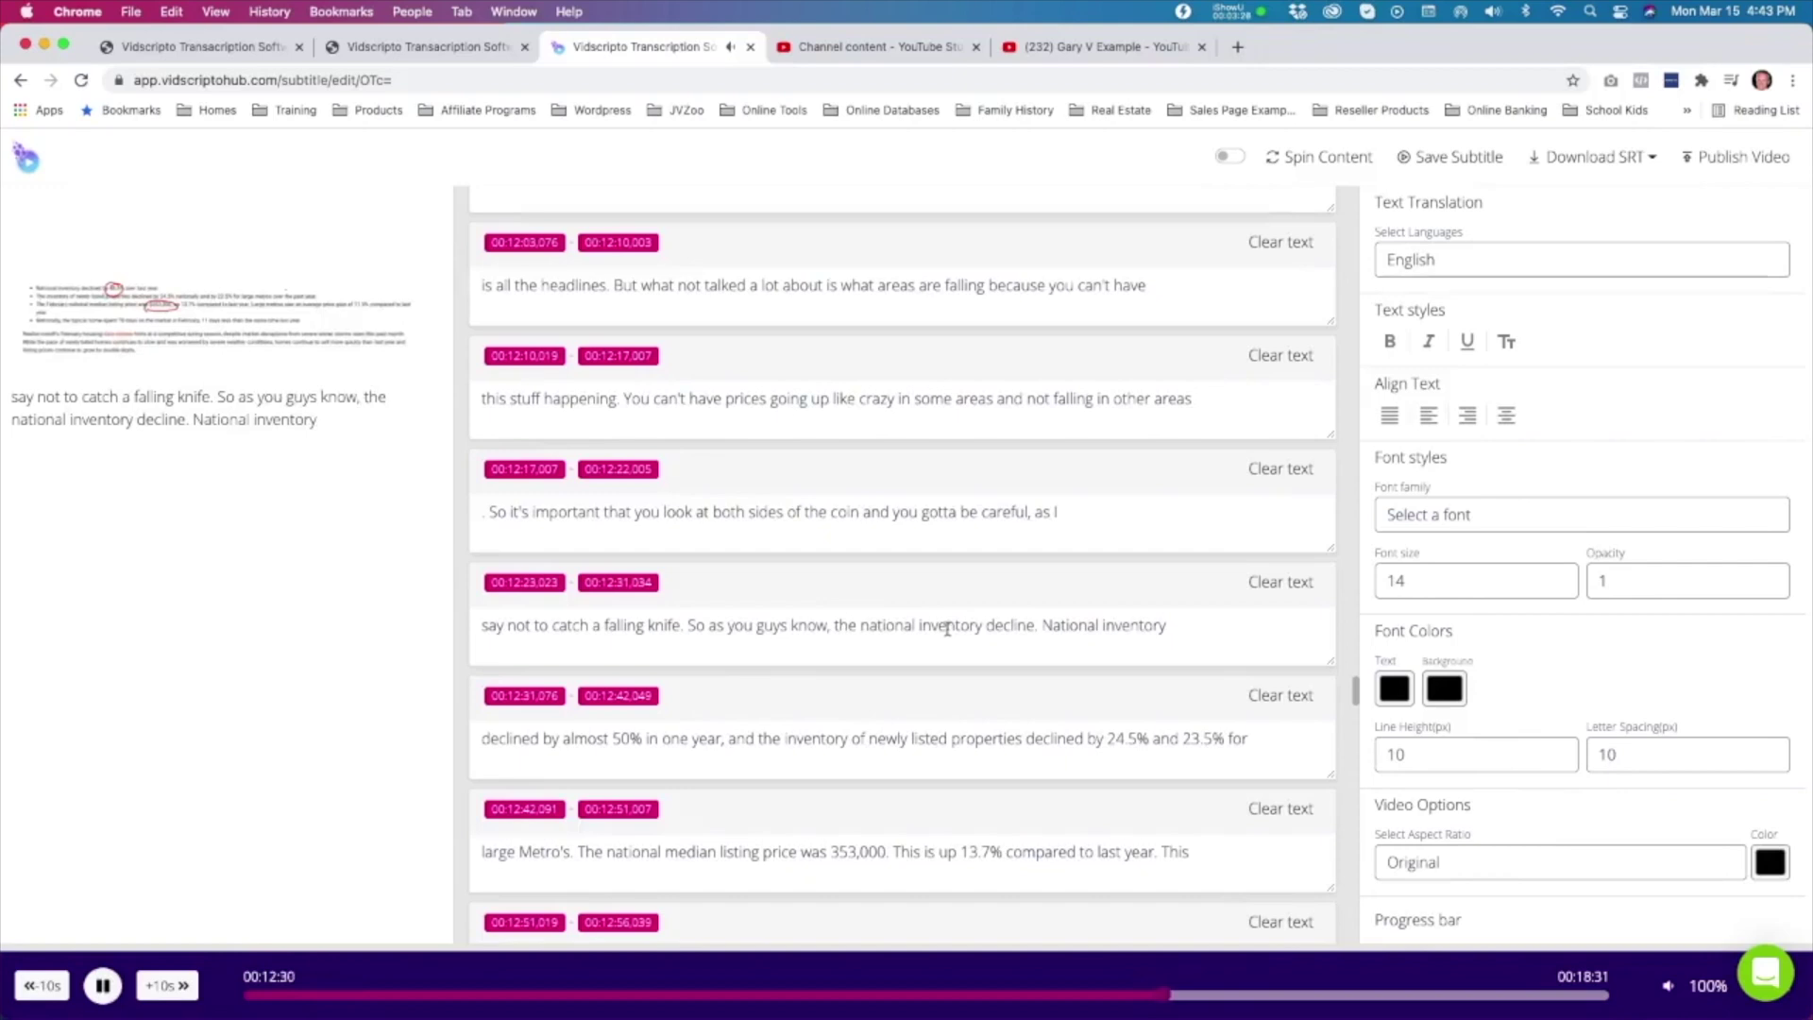
click(1033, 558)
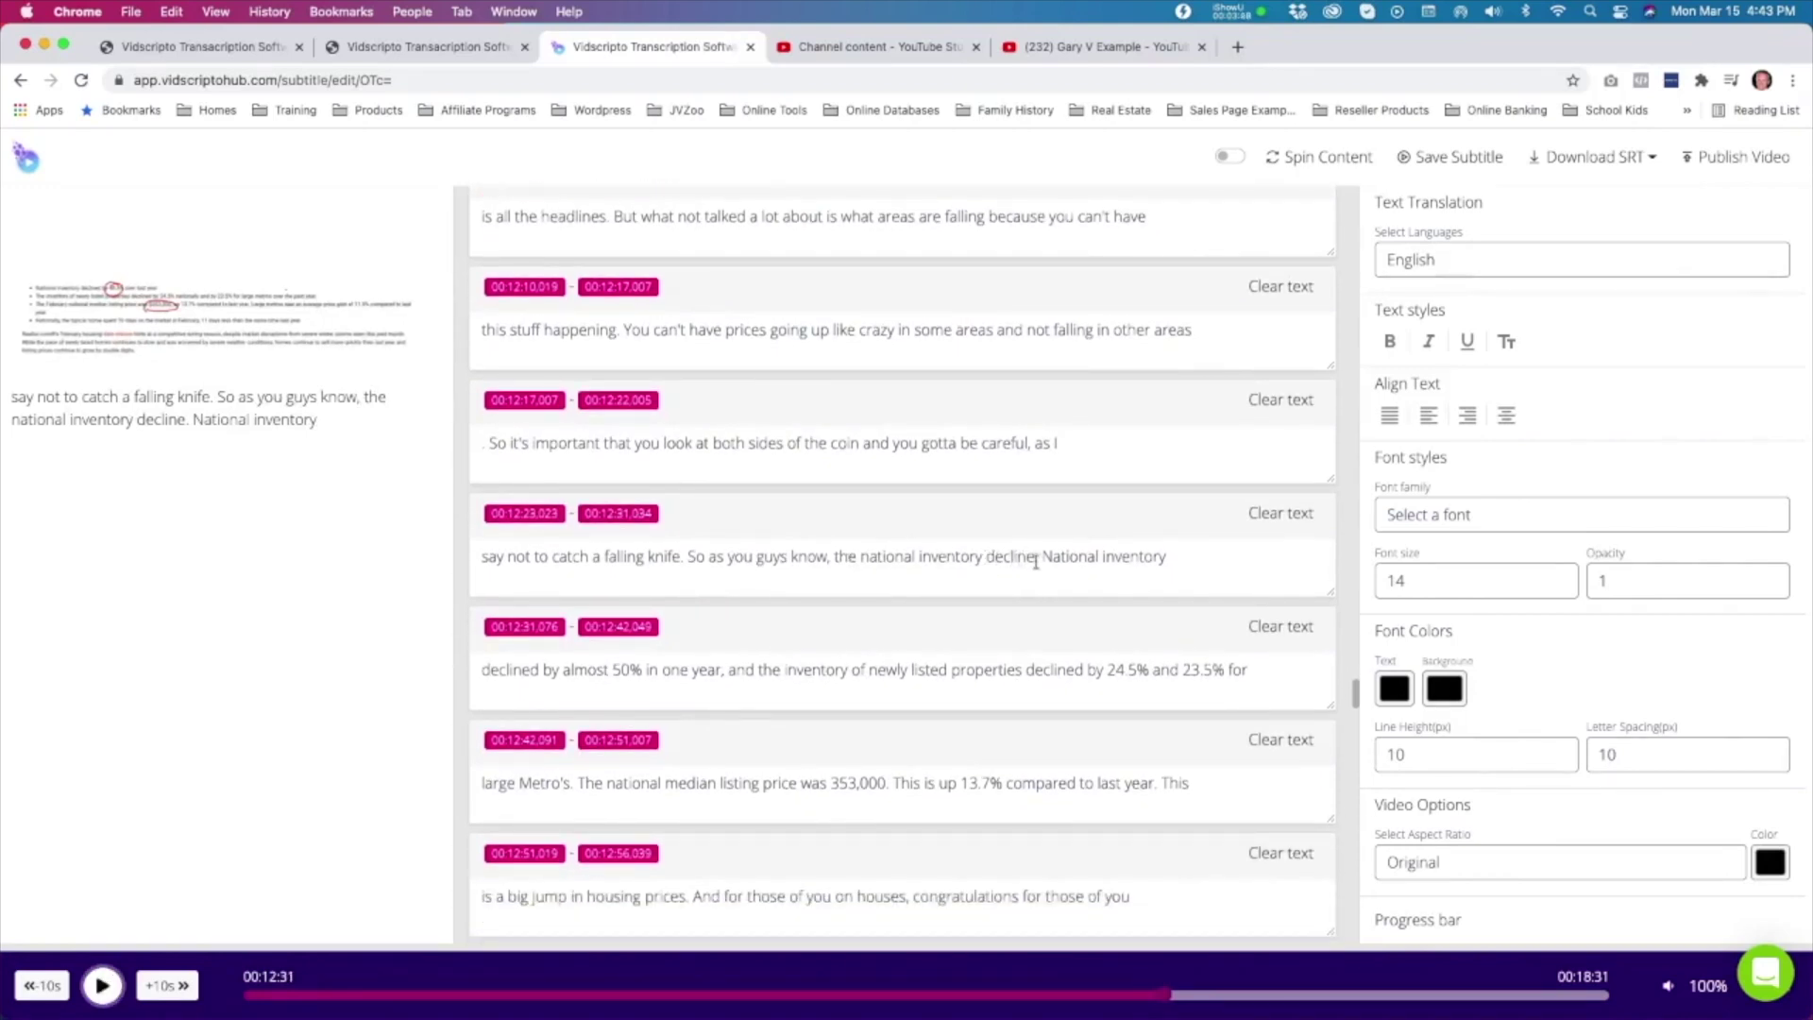
click(1034, 559)
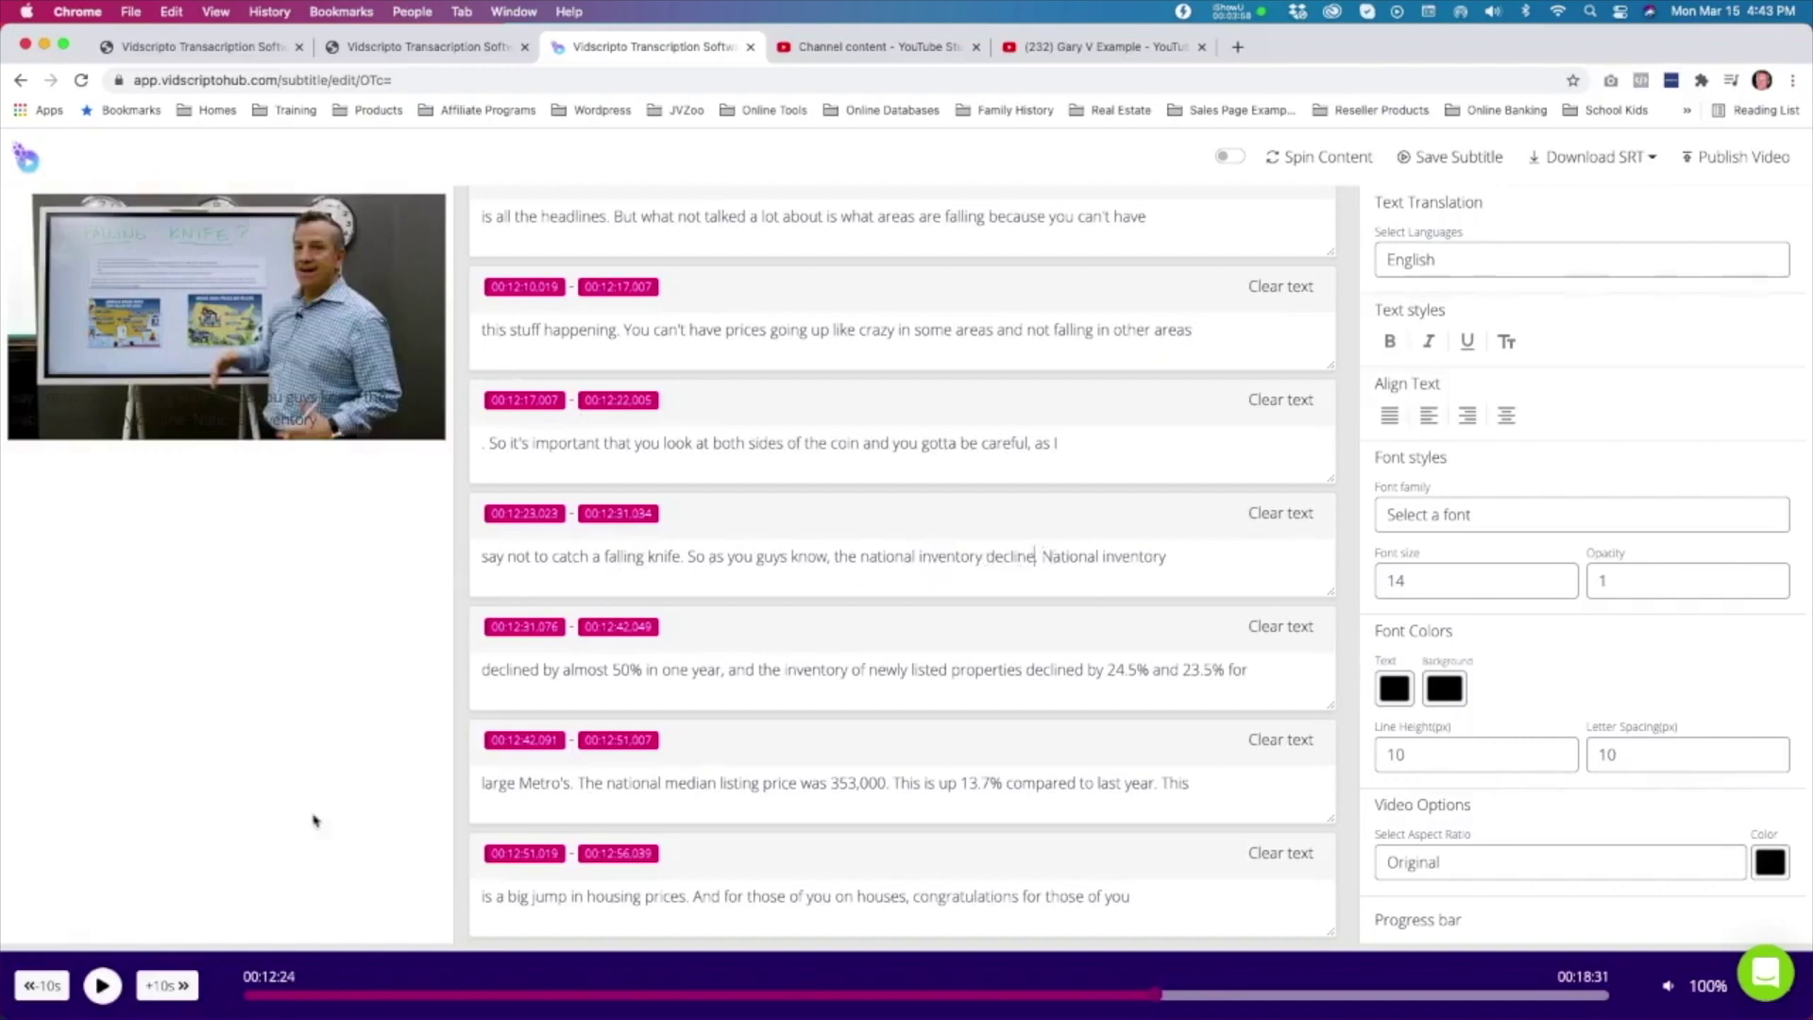
click(102, 986)
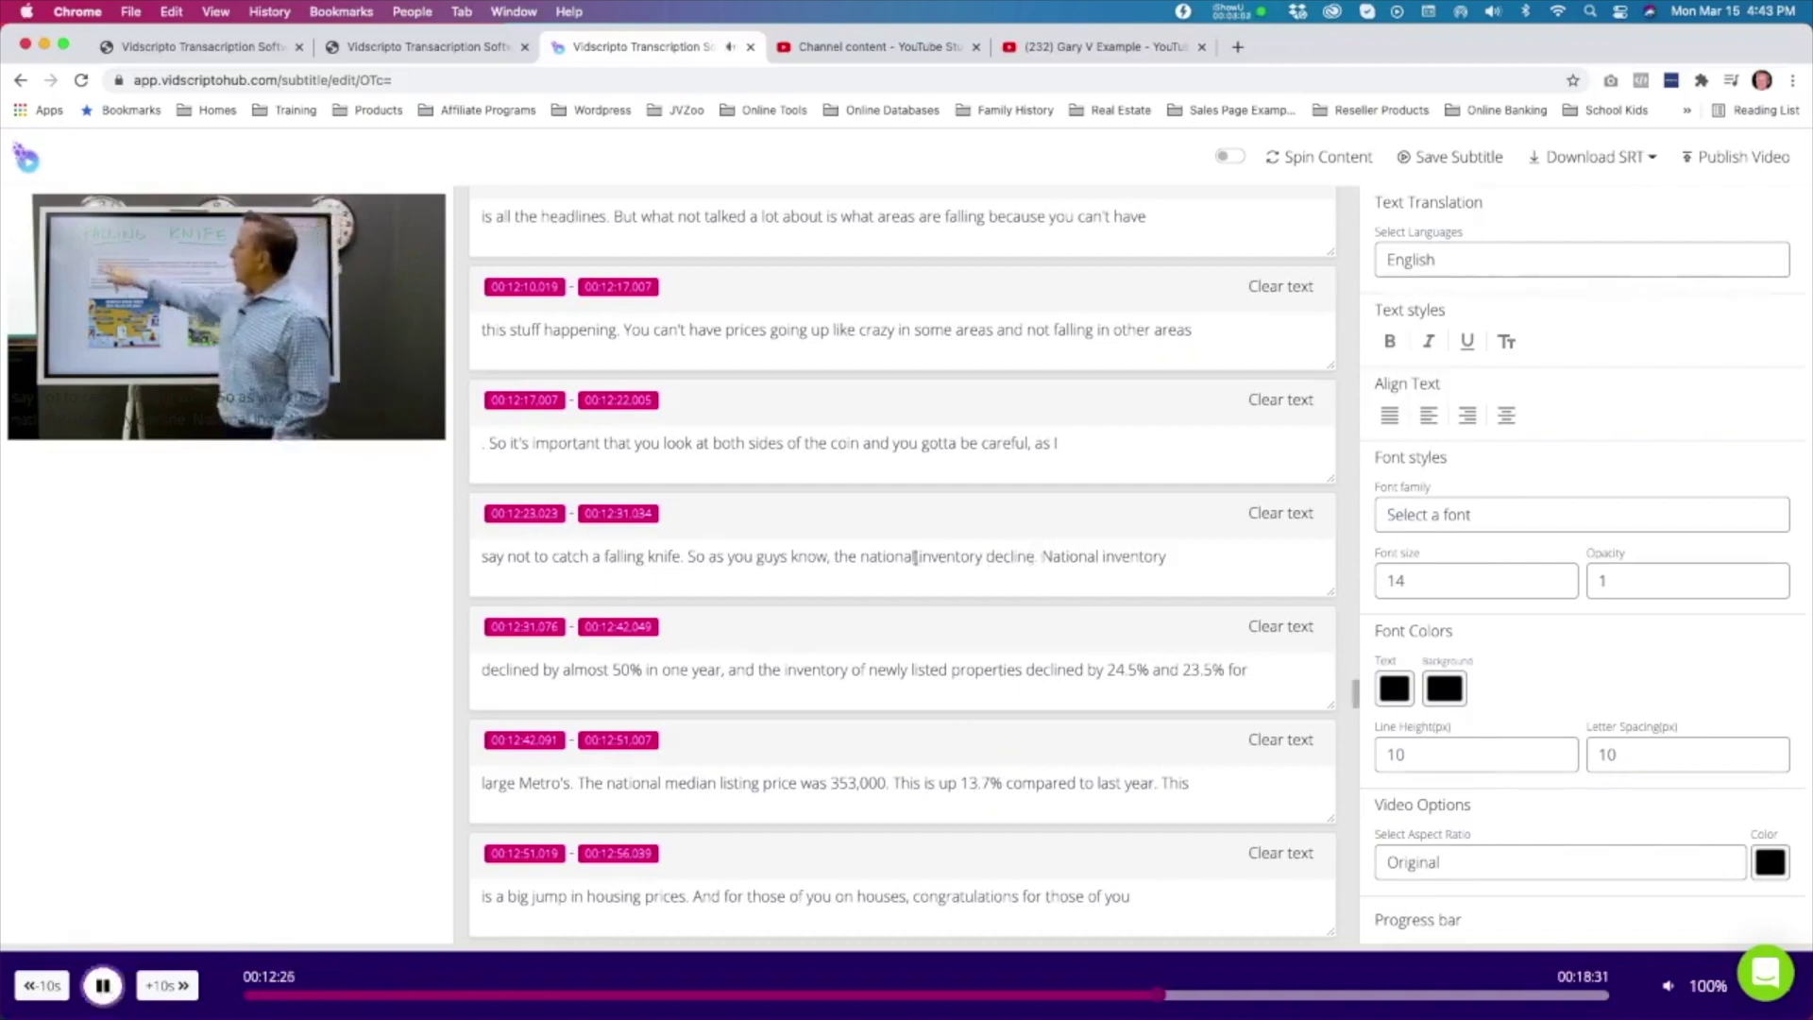
click(1033, 557)
key(BackSpace)
text(d,)
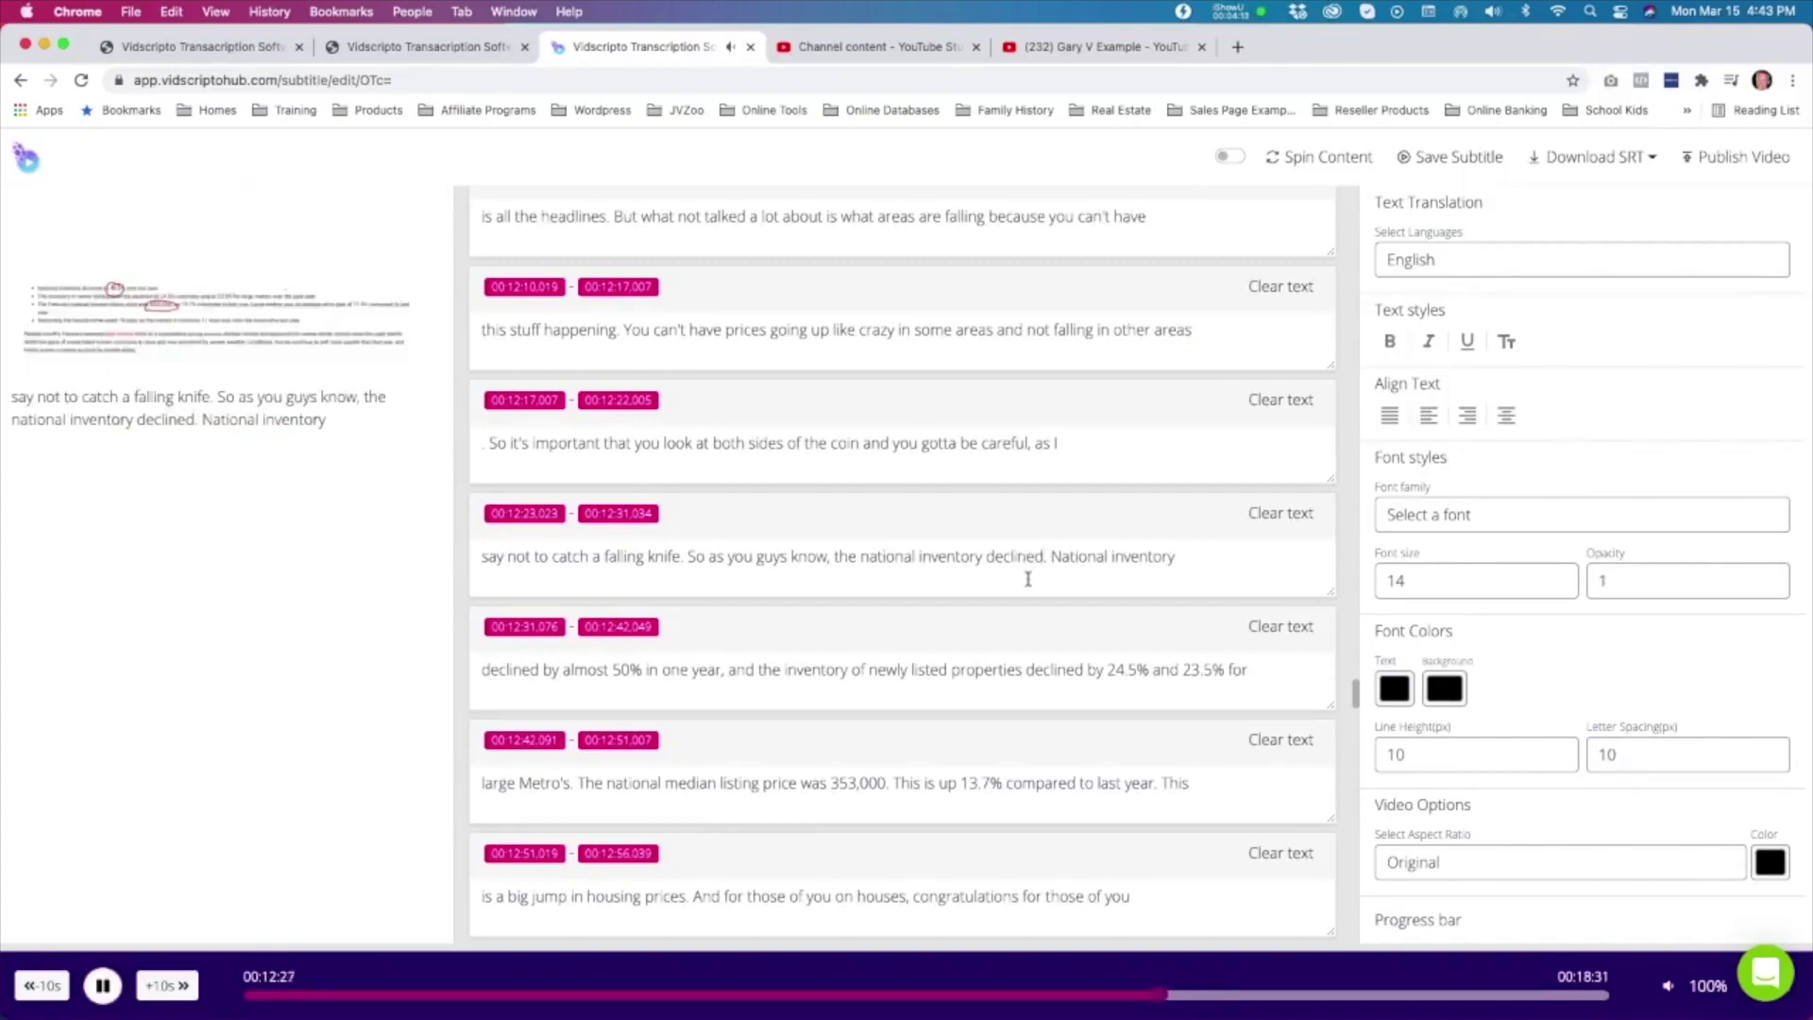
click(102, 985)
scroll(655, 558, down, 3)
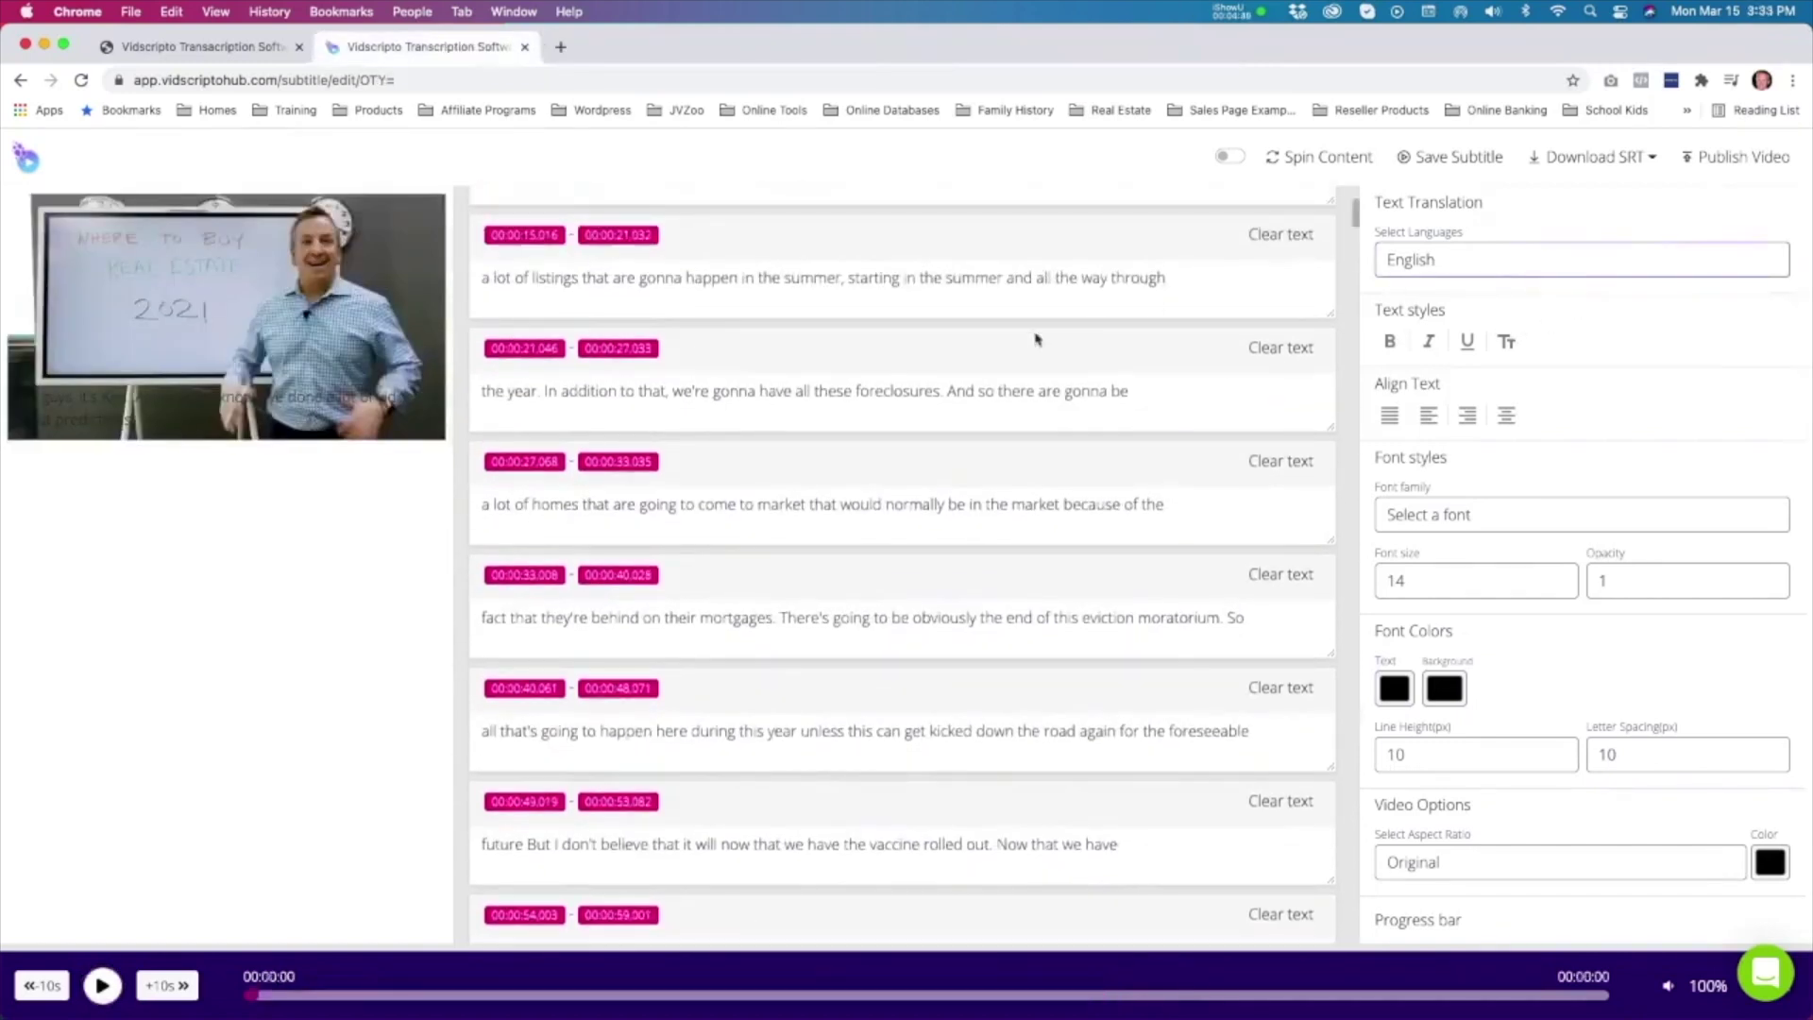
scroll(1035, 336, up, 4)
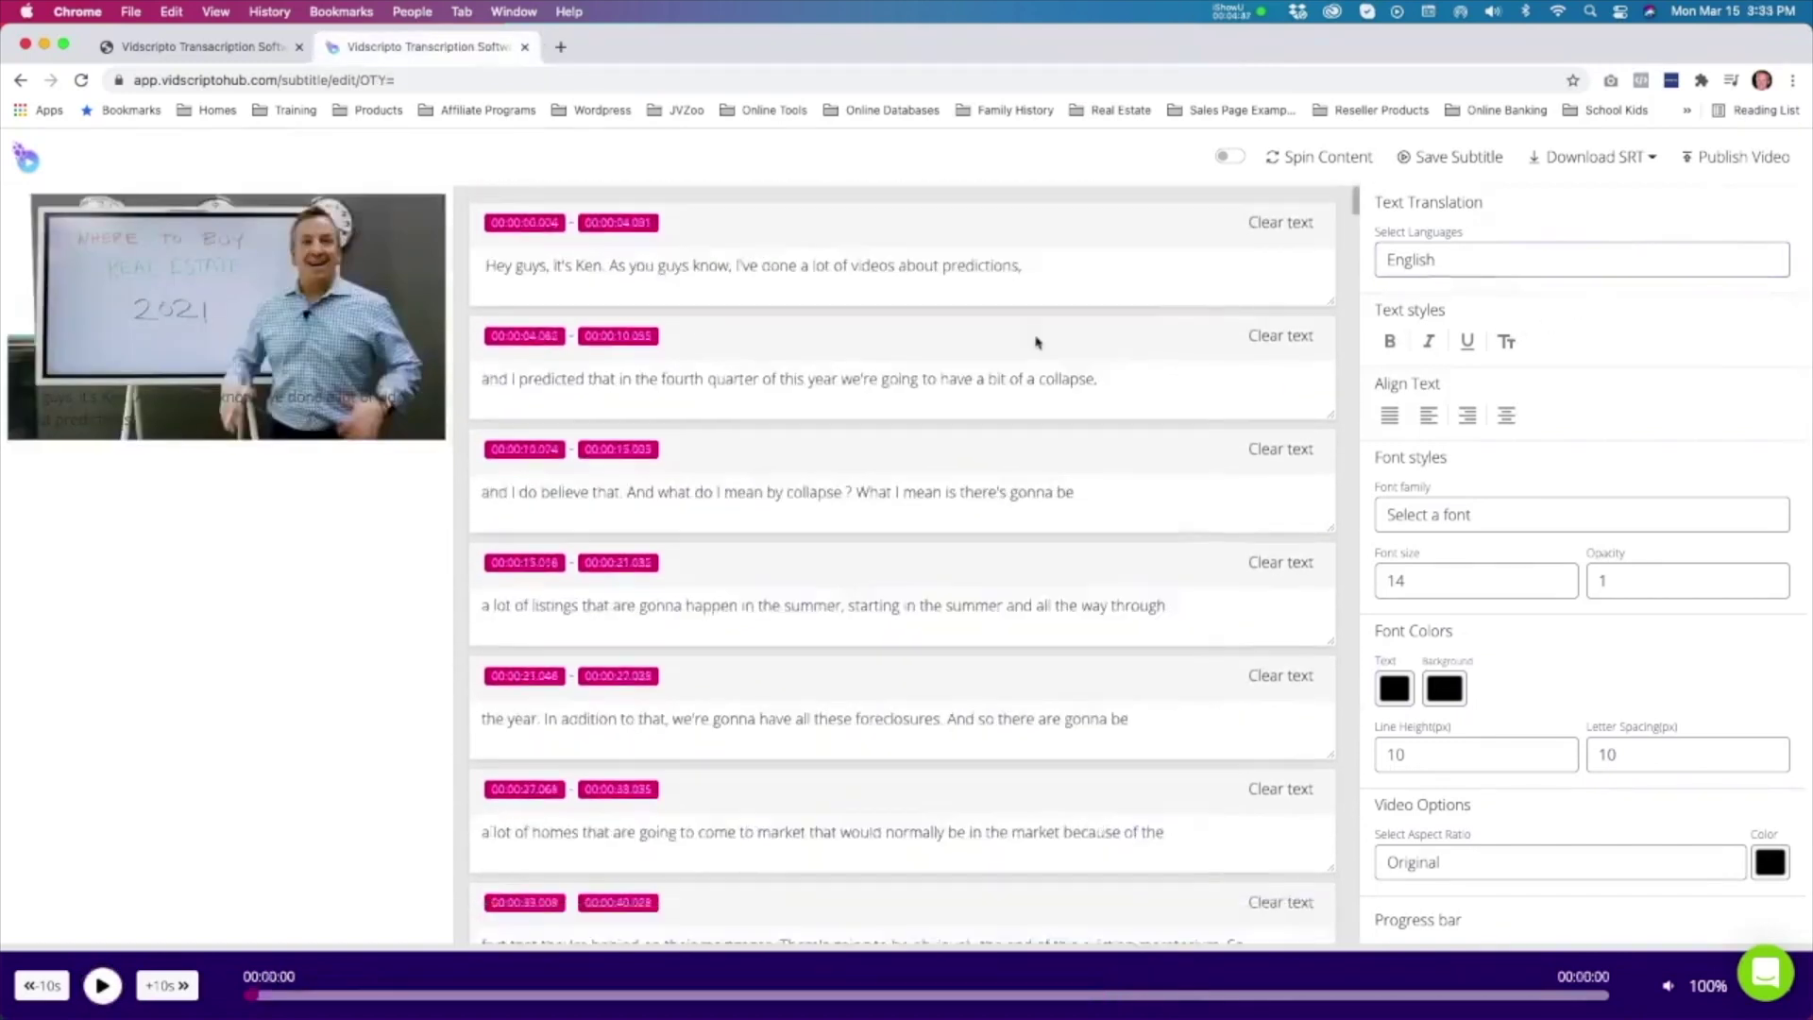
Step: Translate the subtitles from English into Spanish
click(1474, 269)
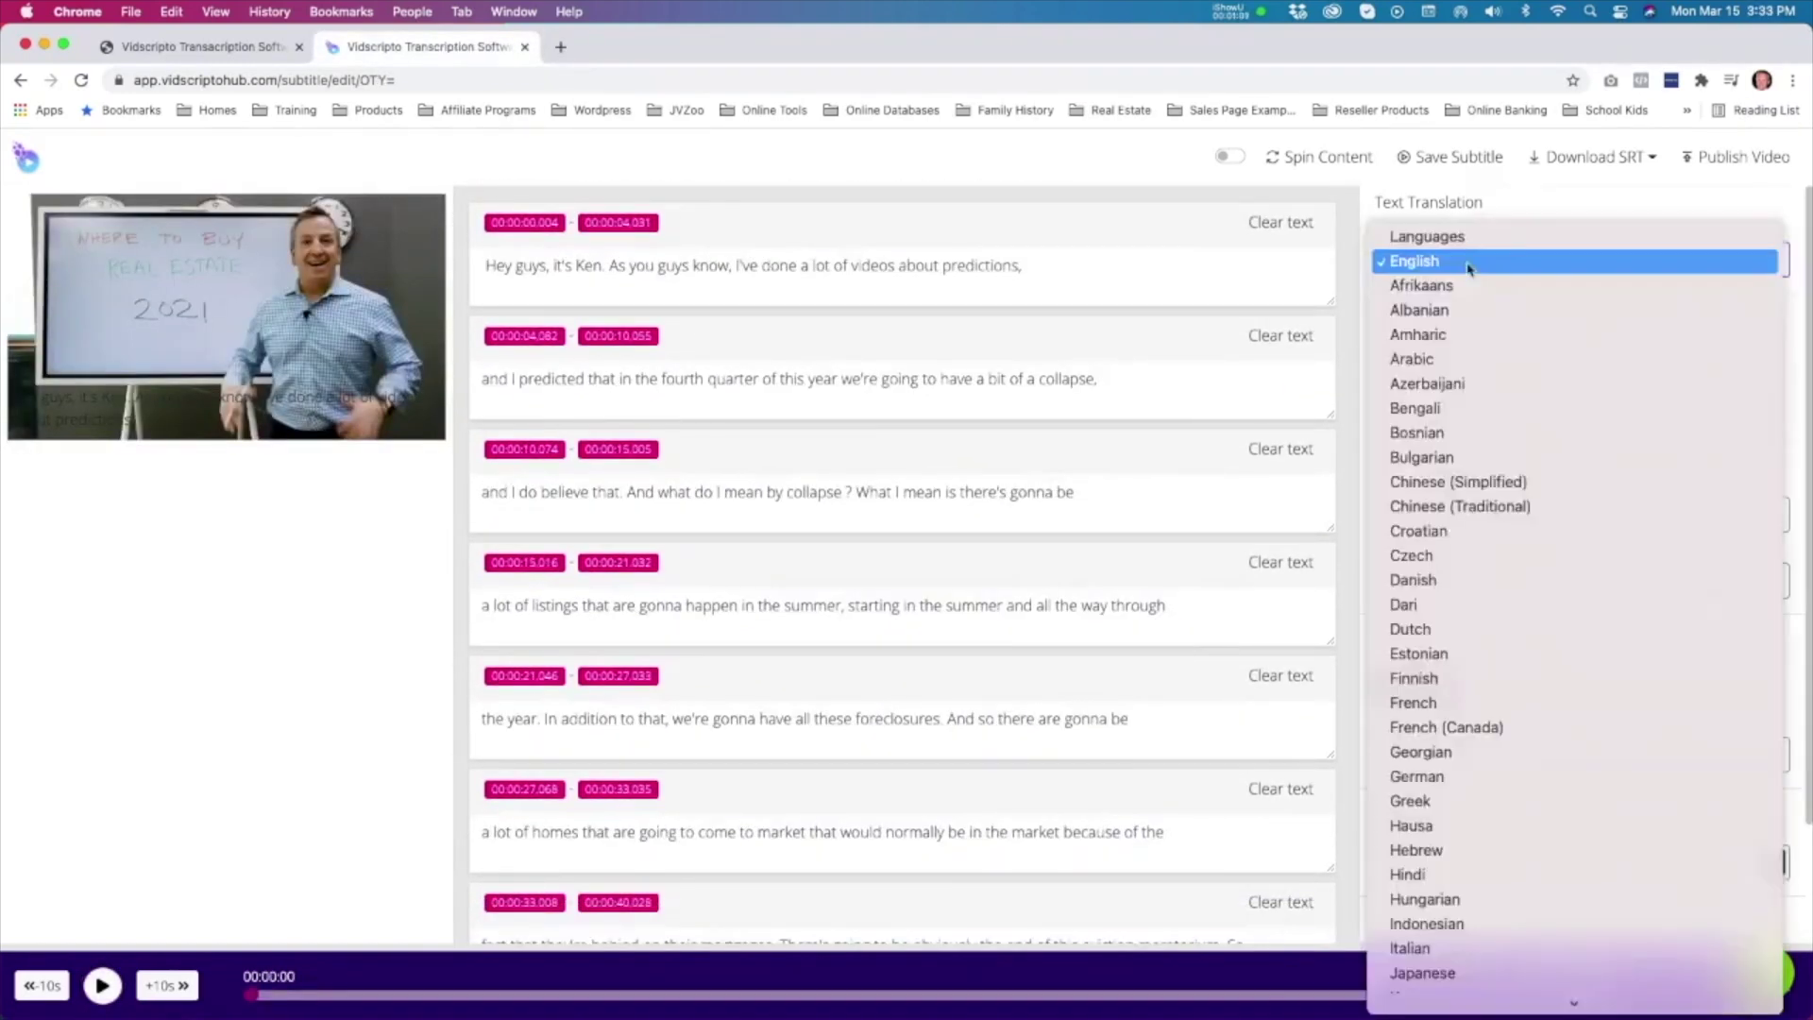
scroll(1511, 680, down, 10)
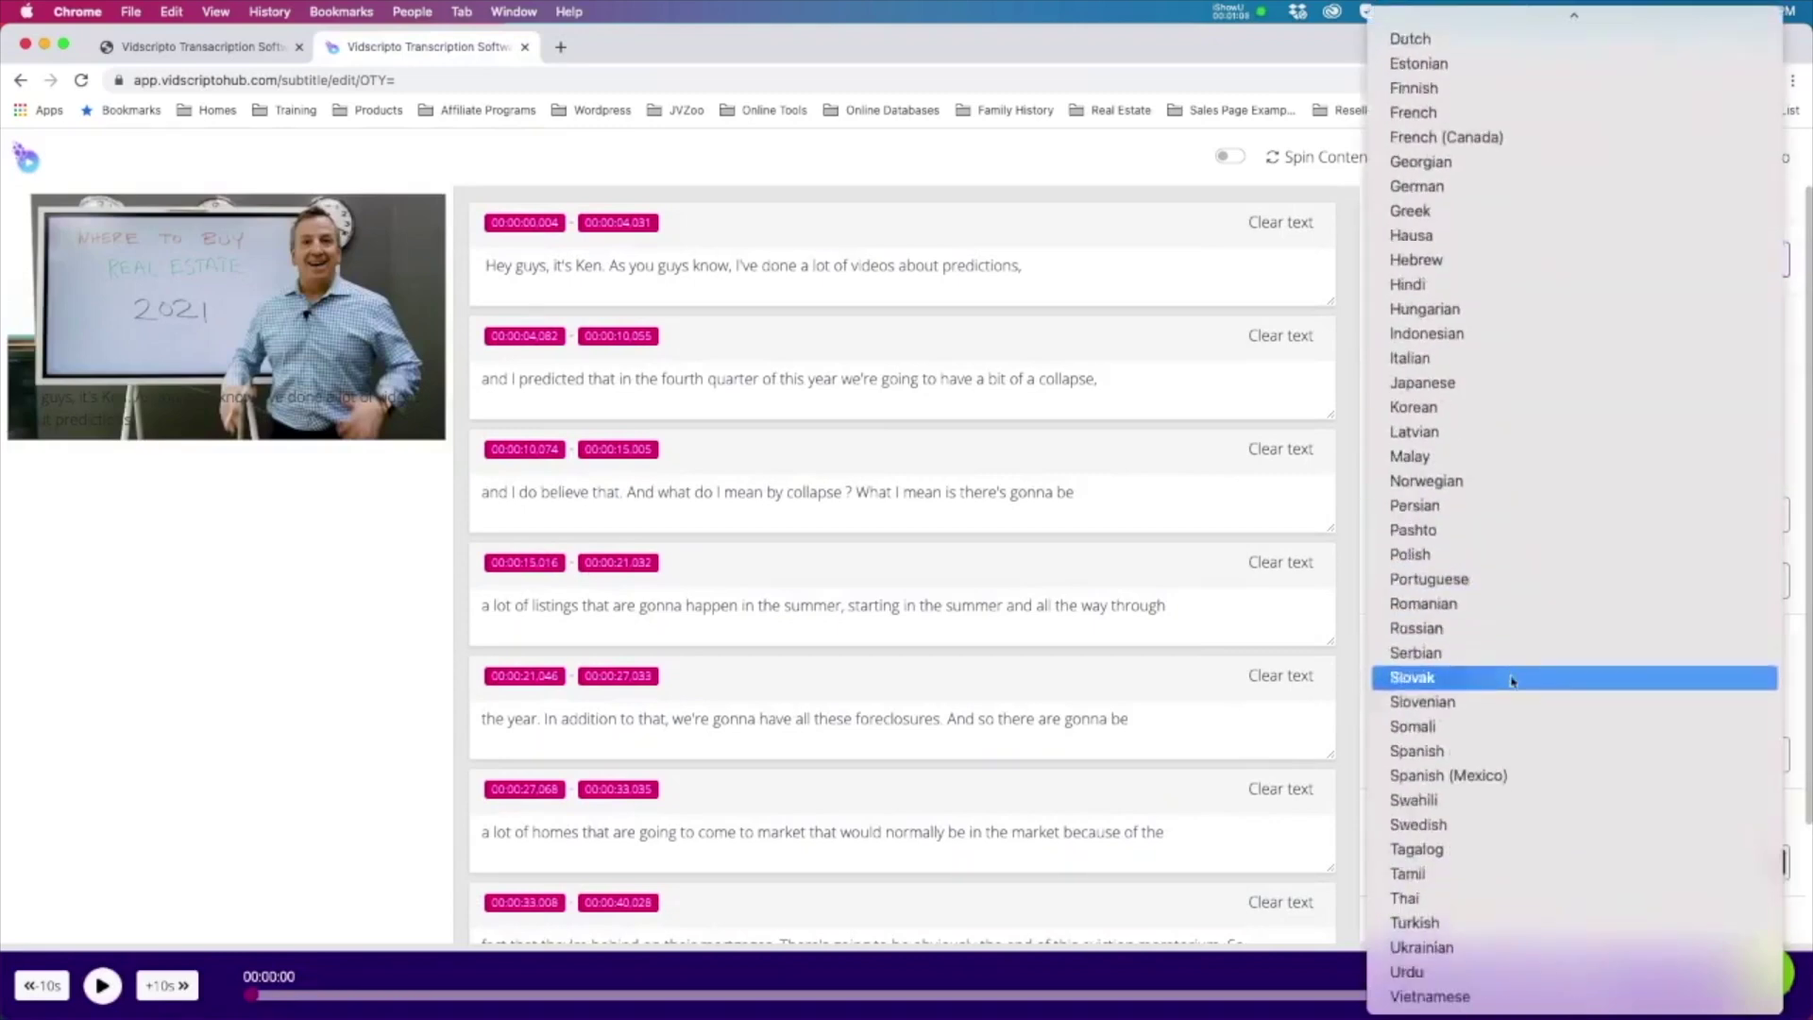
click(1491, 752)
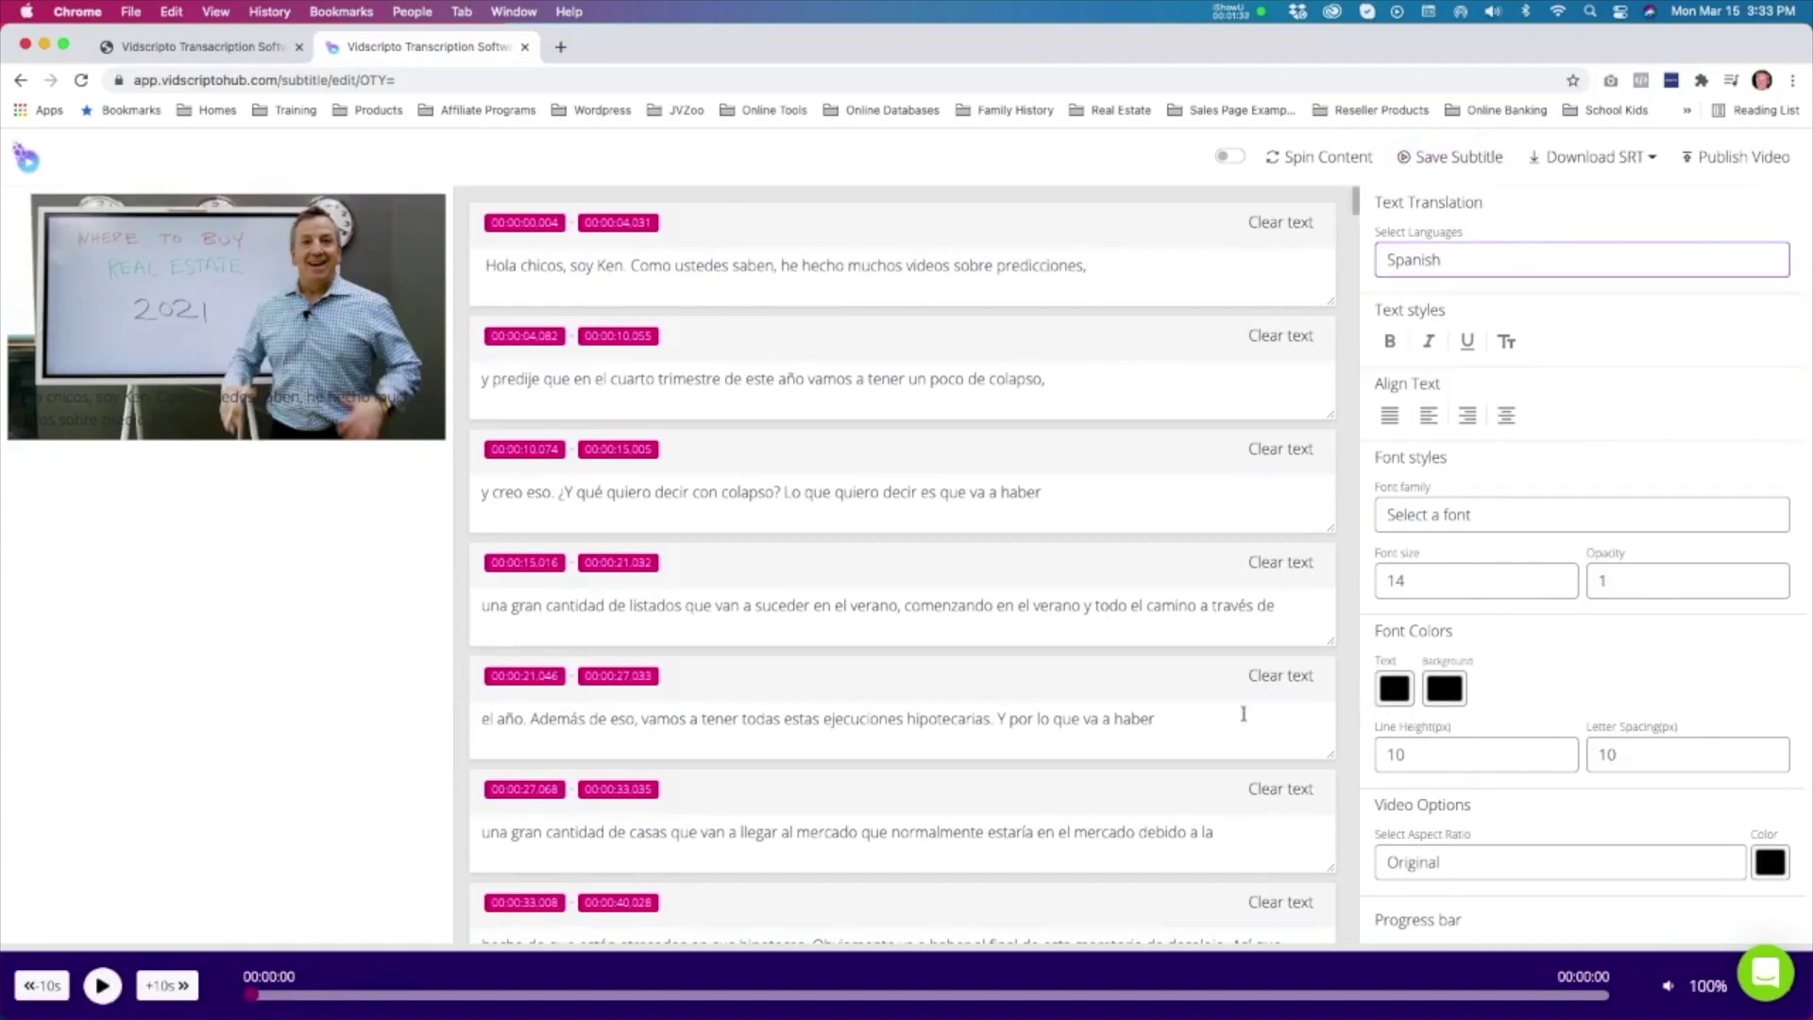
Step: Set the subtitle text colour to white (255, 255, 255) and its background colour to medium grey
click(1394, 688)
click(1380, 709)
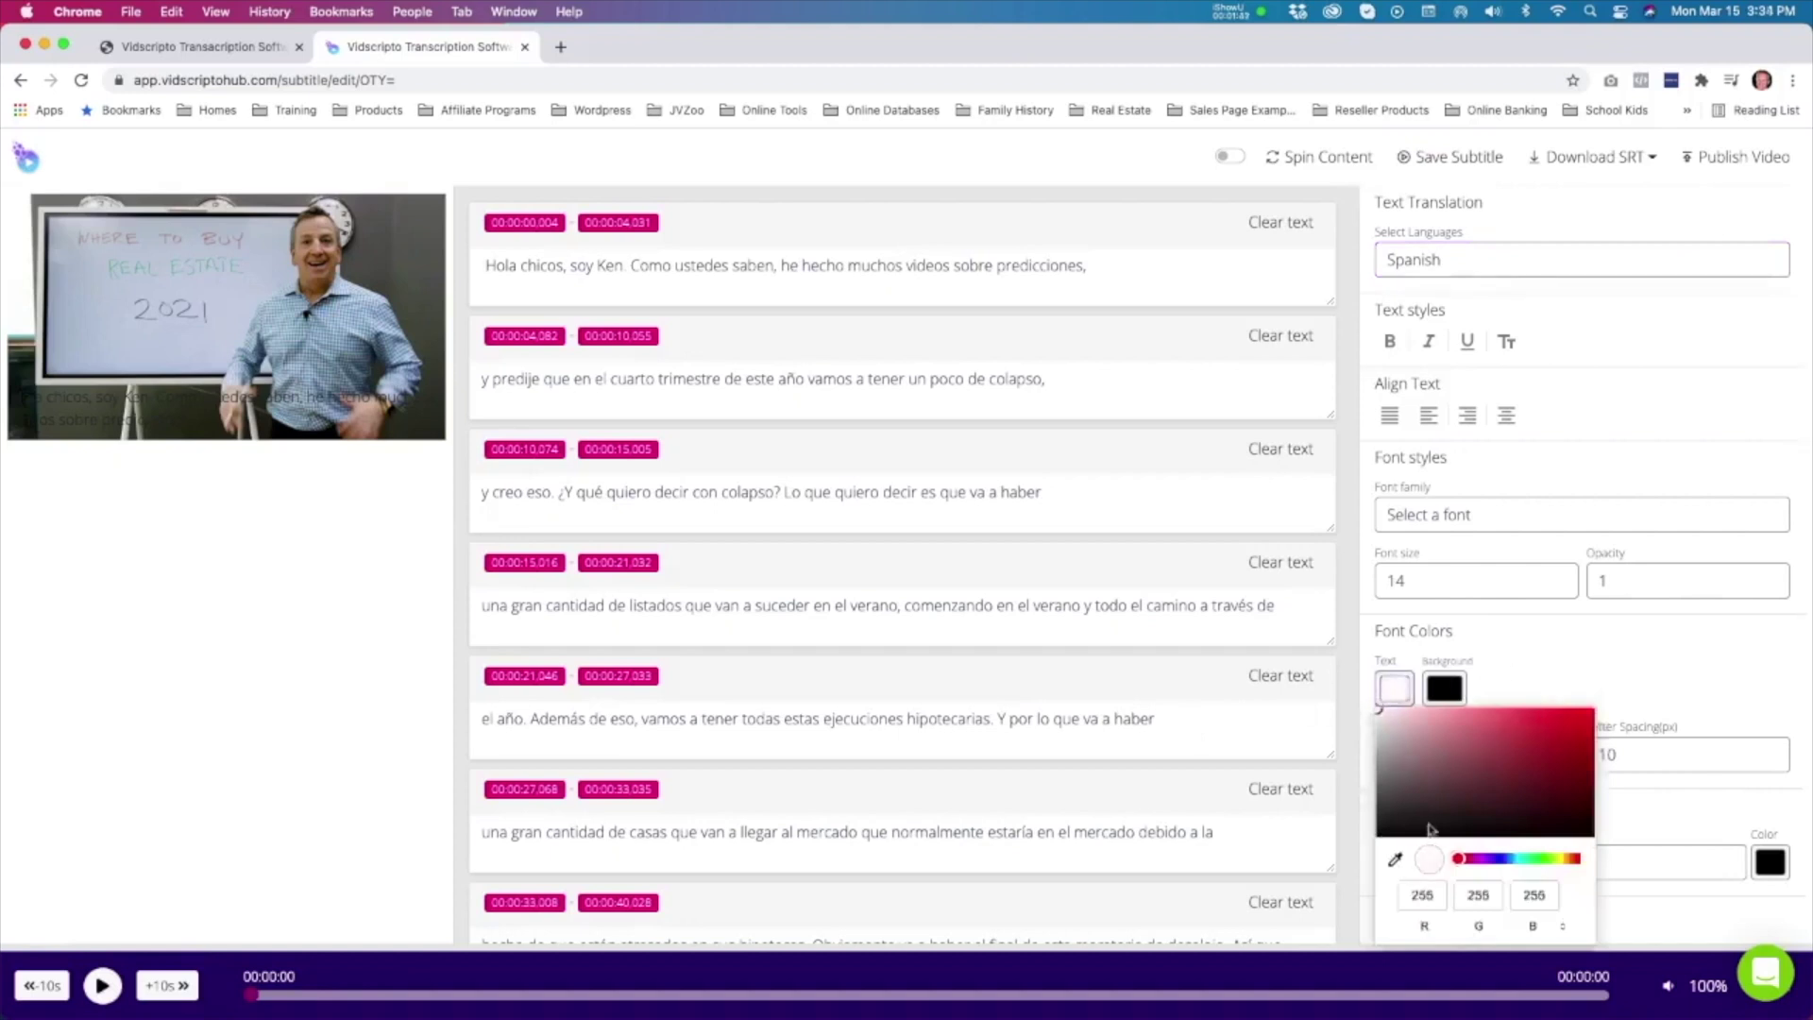
click(1451, 687)
drag(1428, 814, 1424, 766)
click(1580, 667)
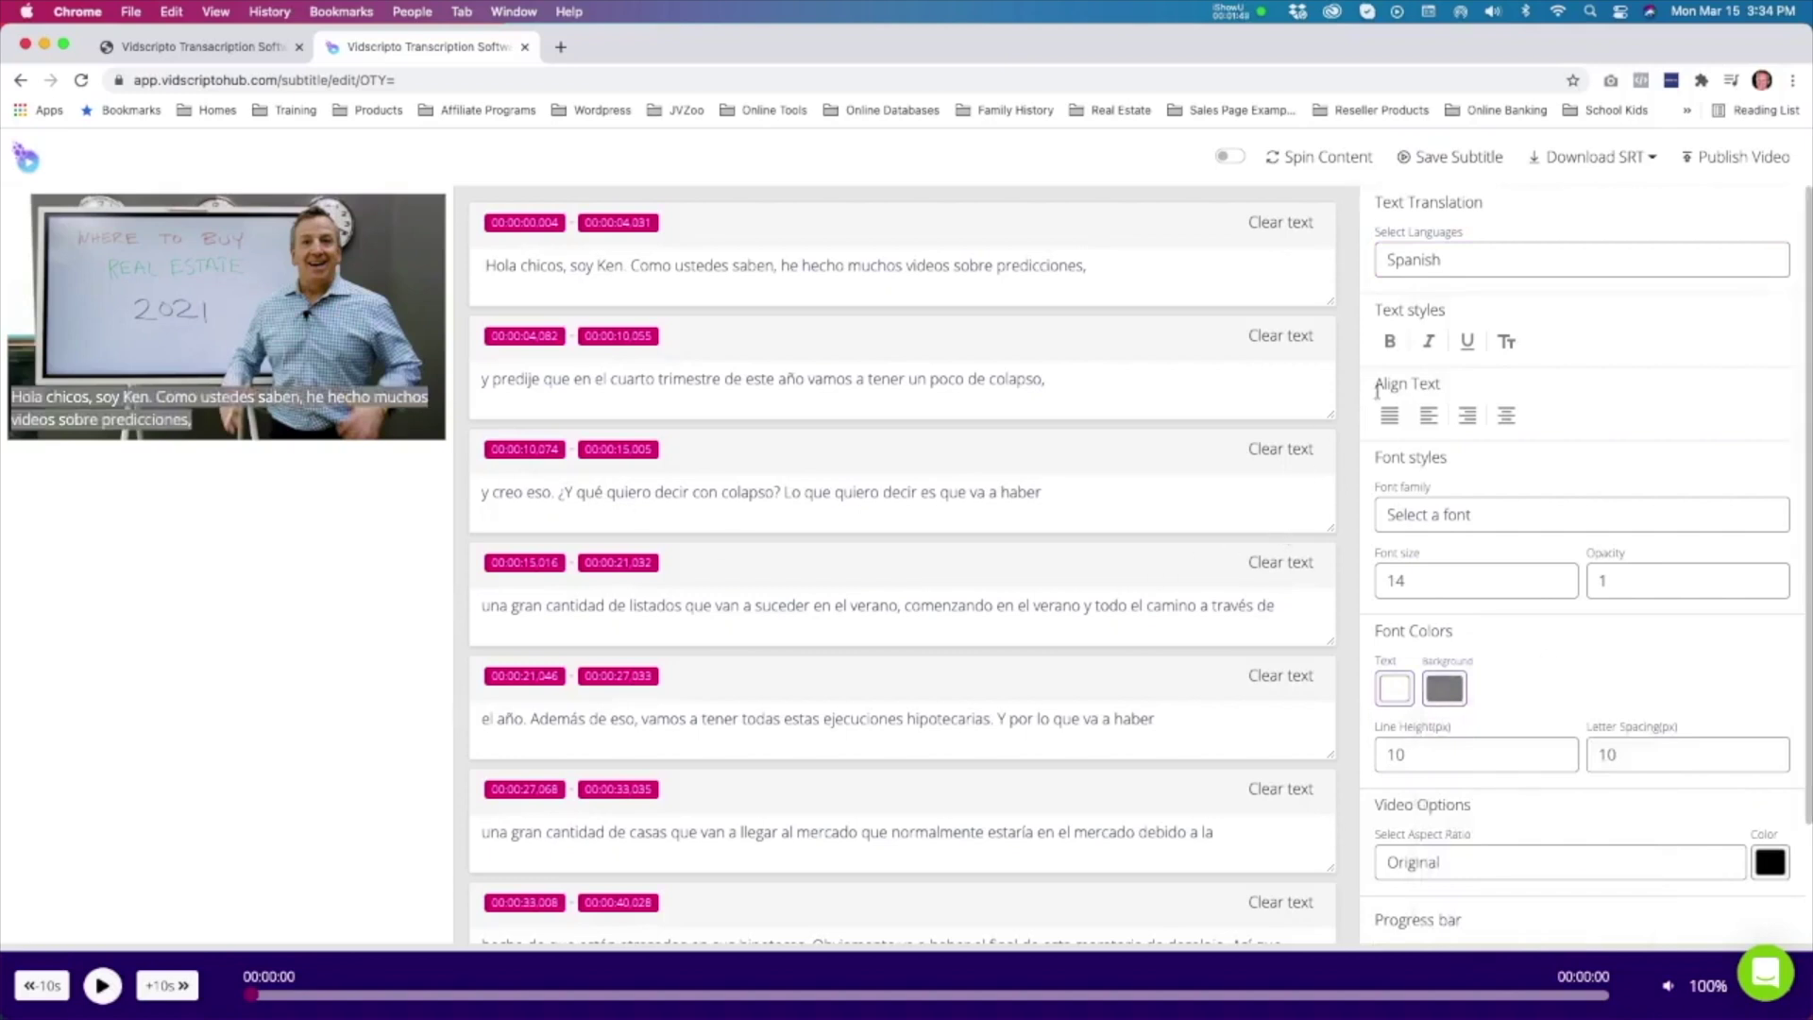
Step: Centre-align the subtitle text and set its font family to Montserrat
click(1506, 418)
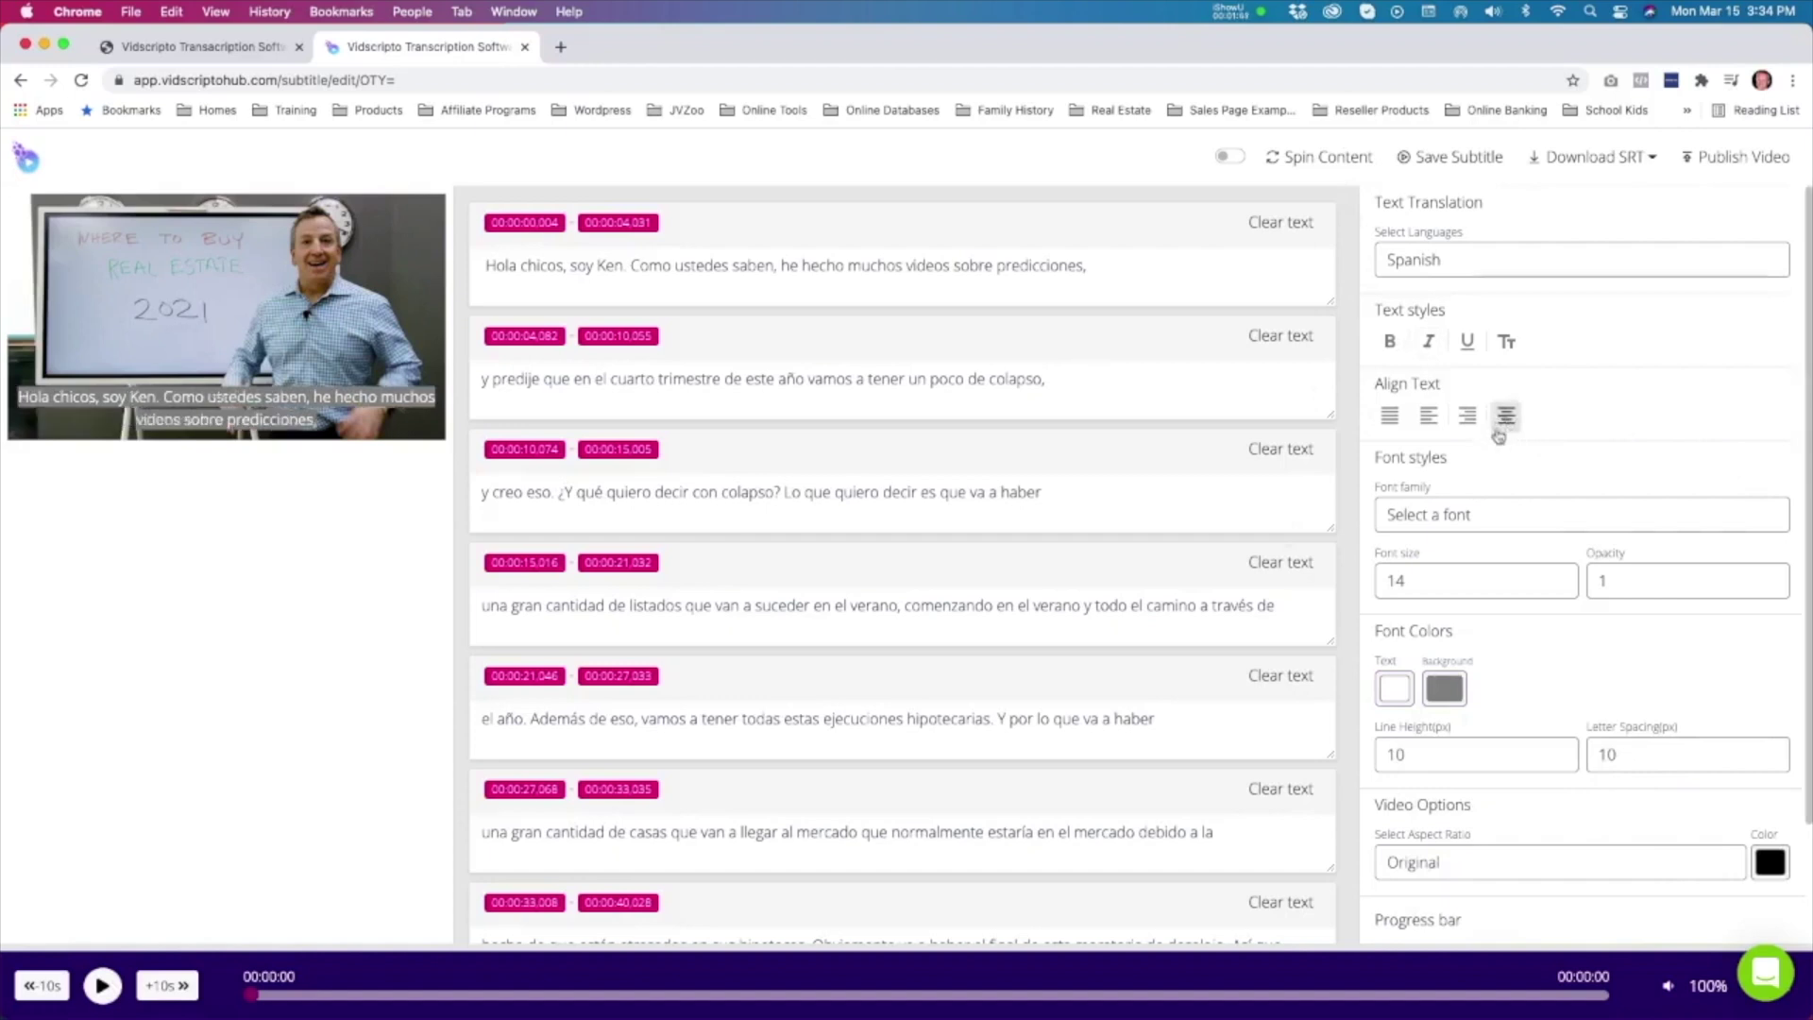
click(1471, 525)
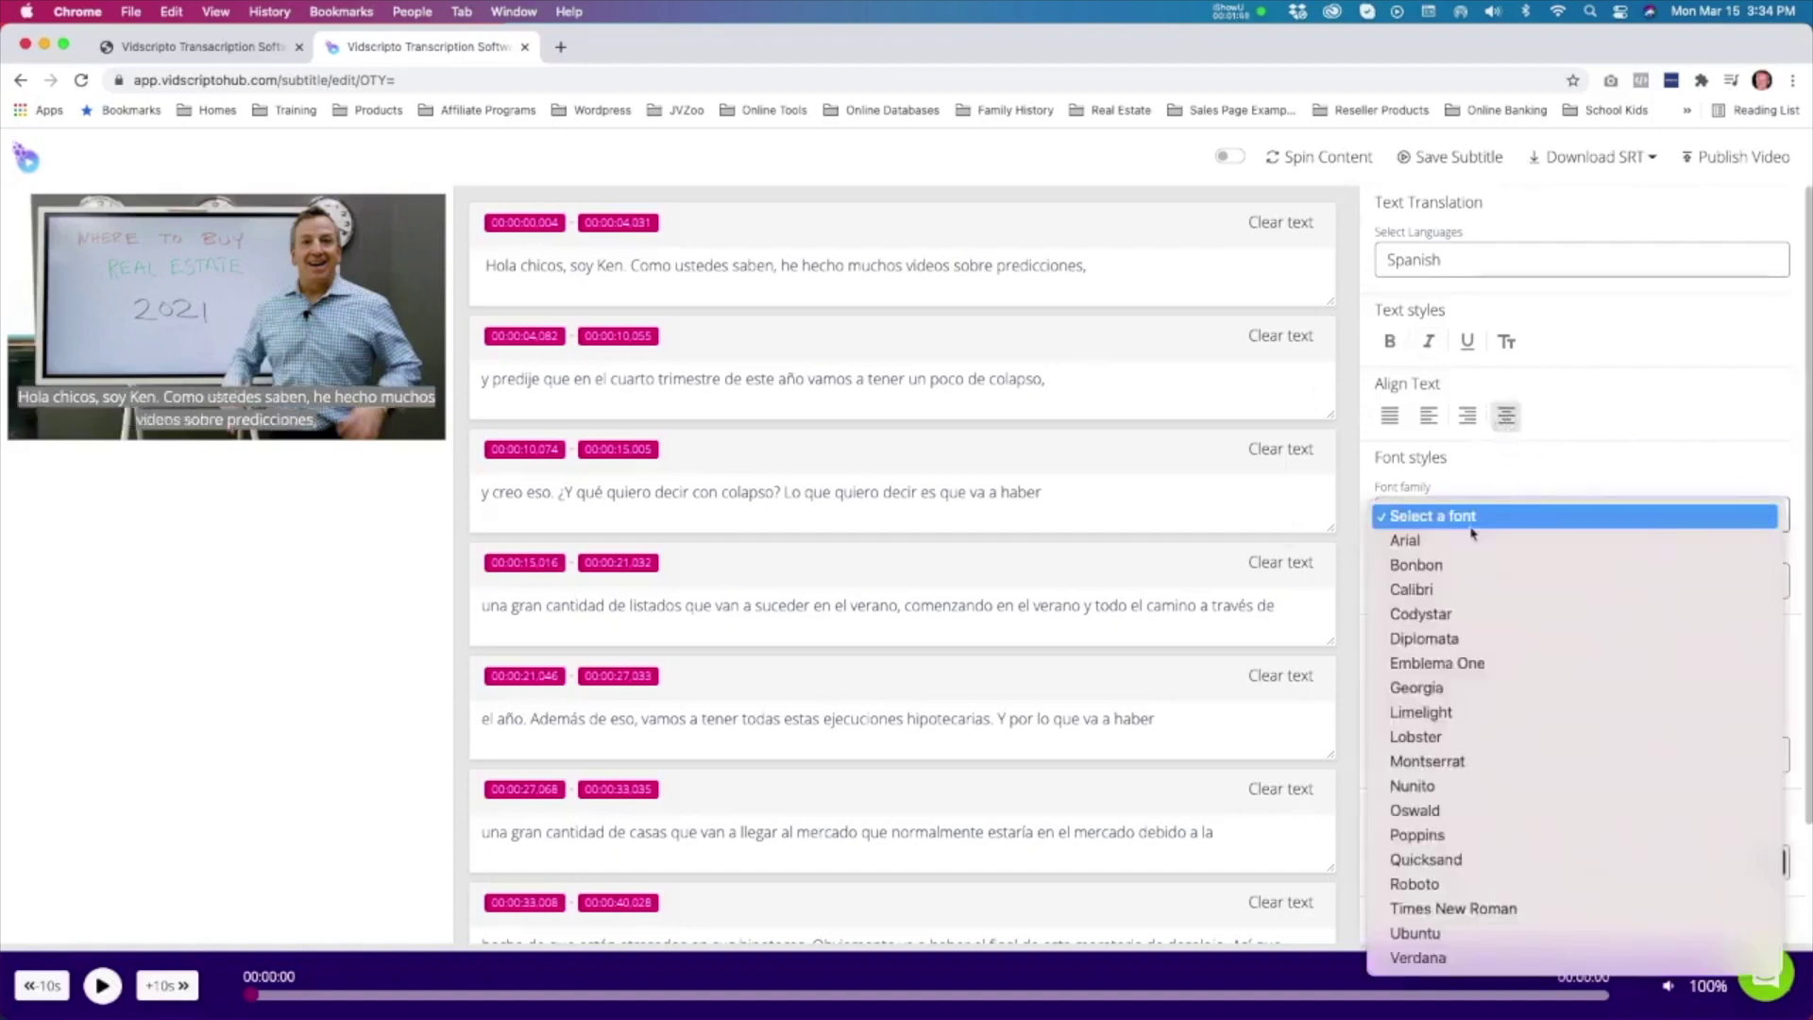
click(1492, 769)
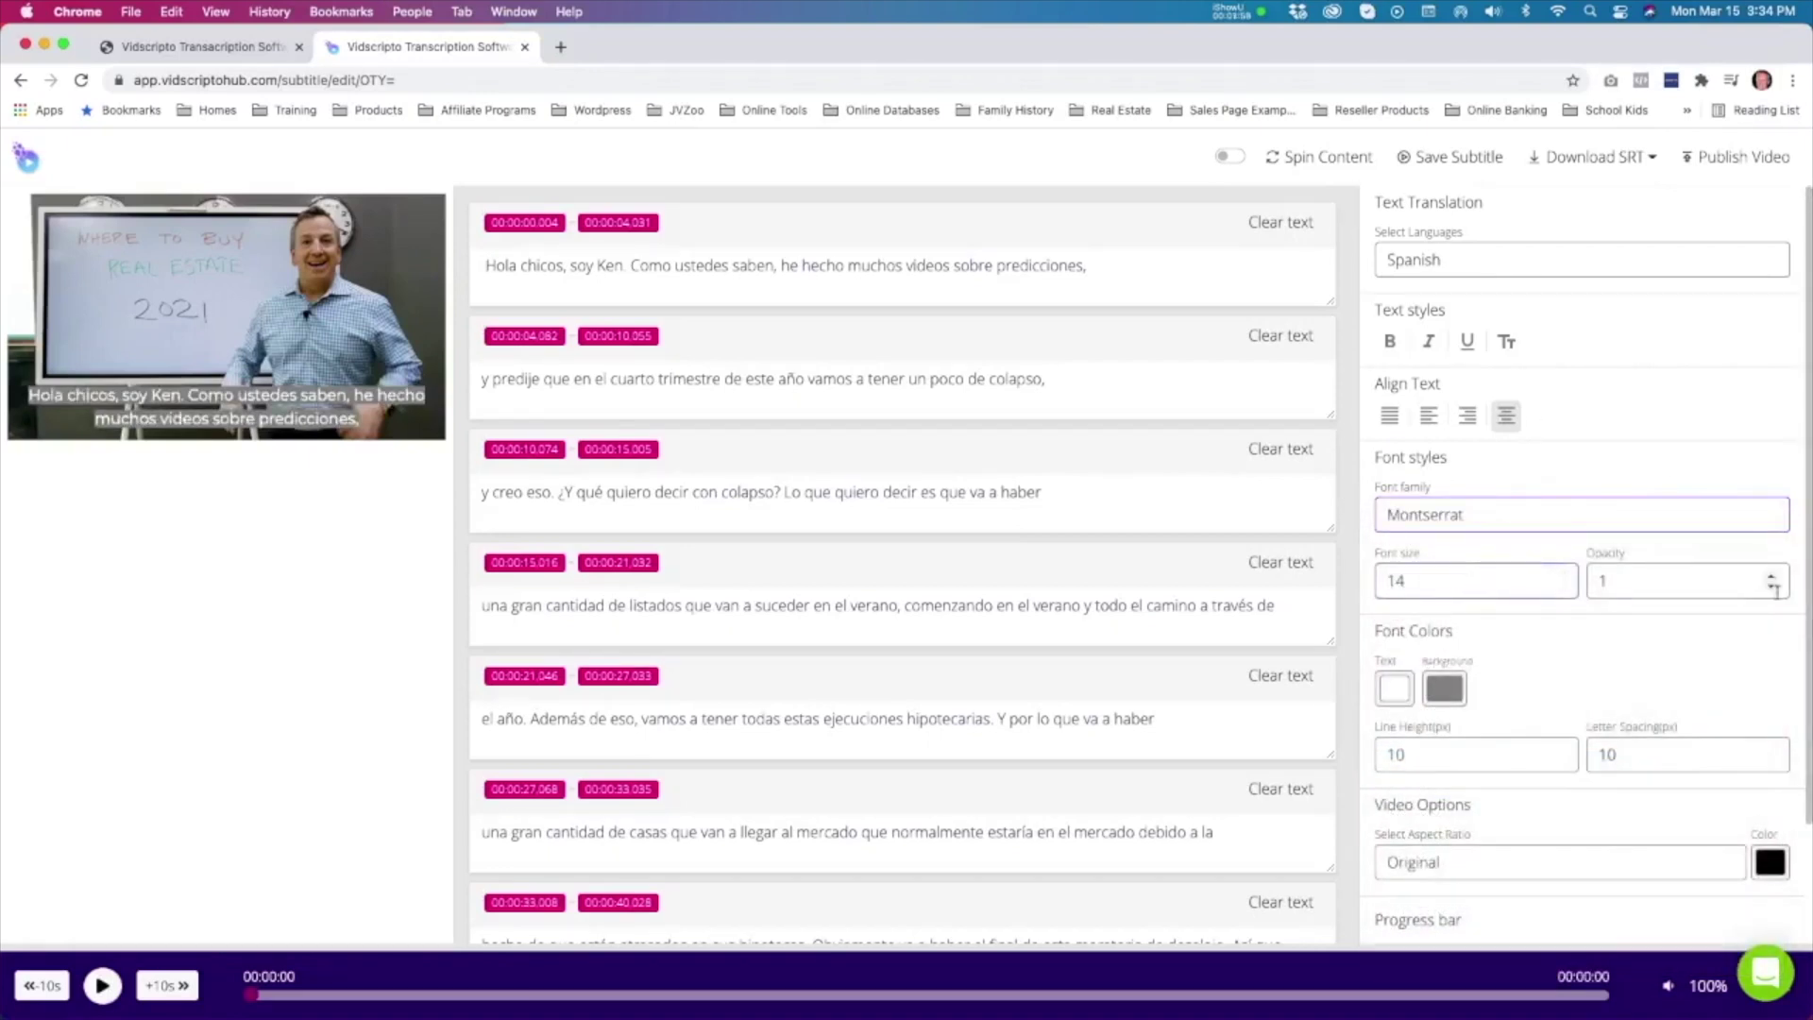
Step: Set the video's aspect ratio to 1:1 (Square)
scroll(1511, 637, down, 3)
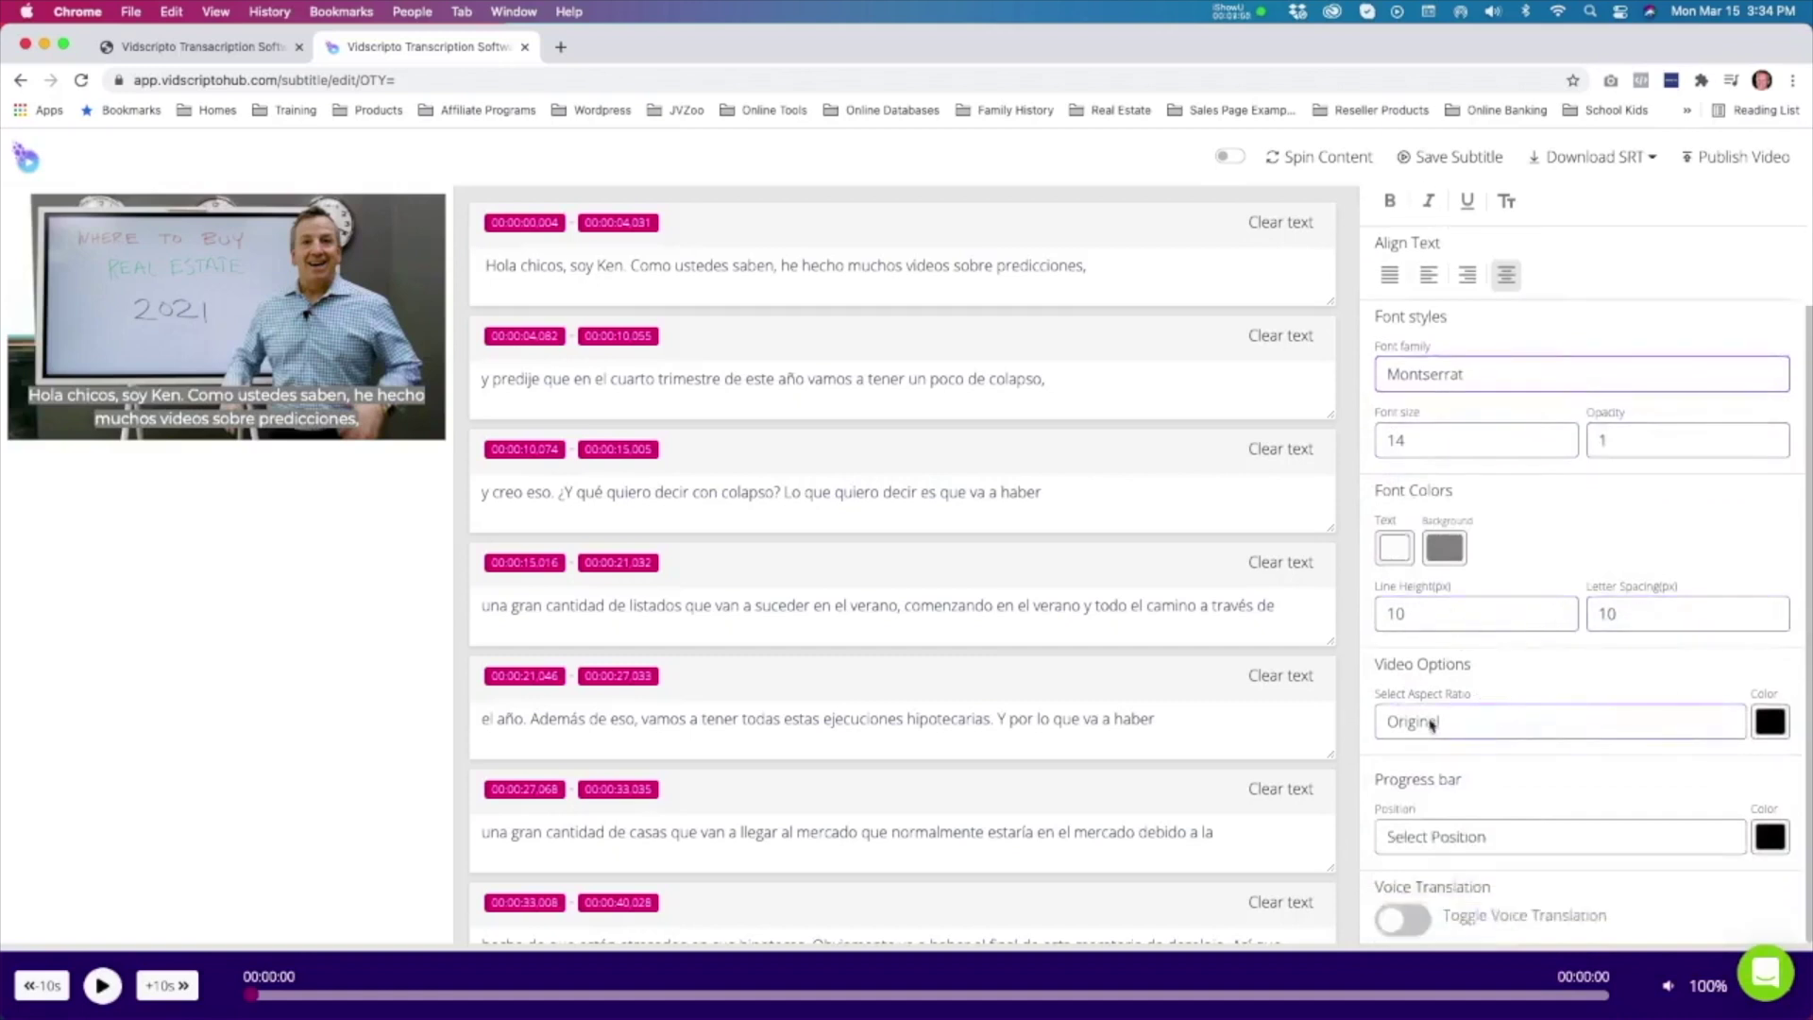
click(1489, 725)
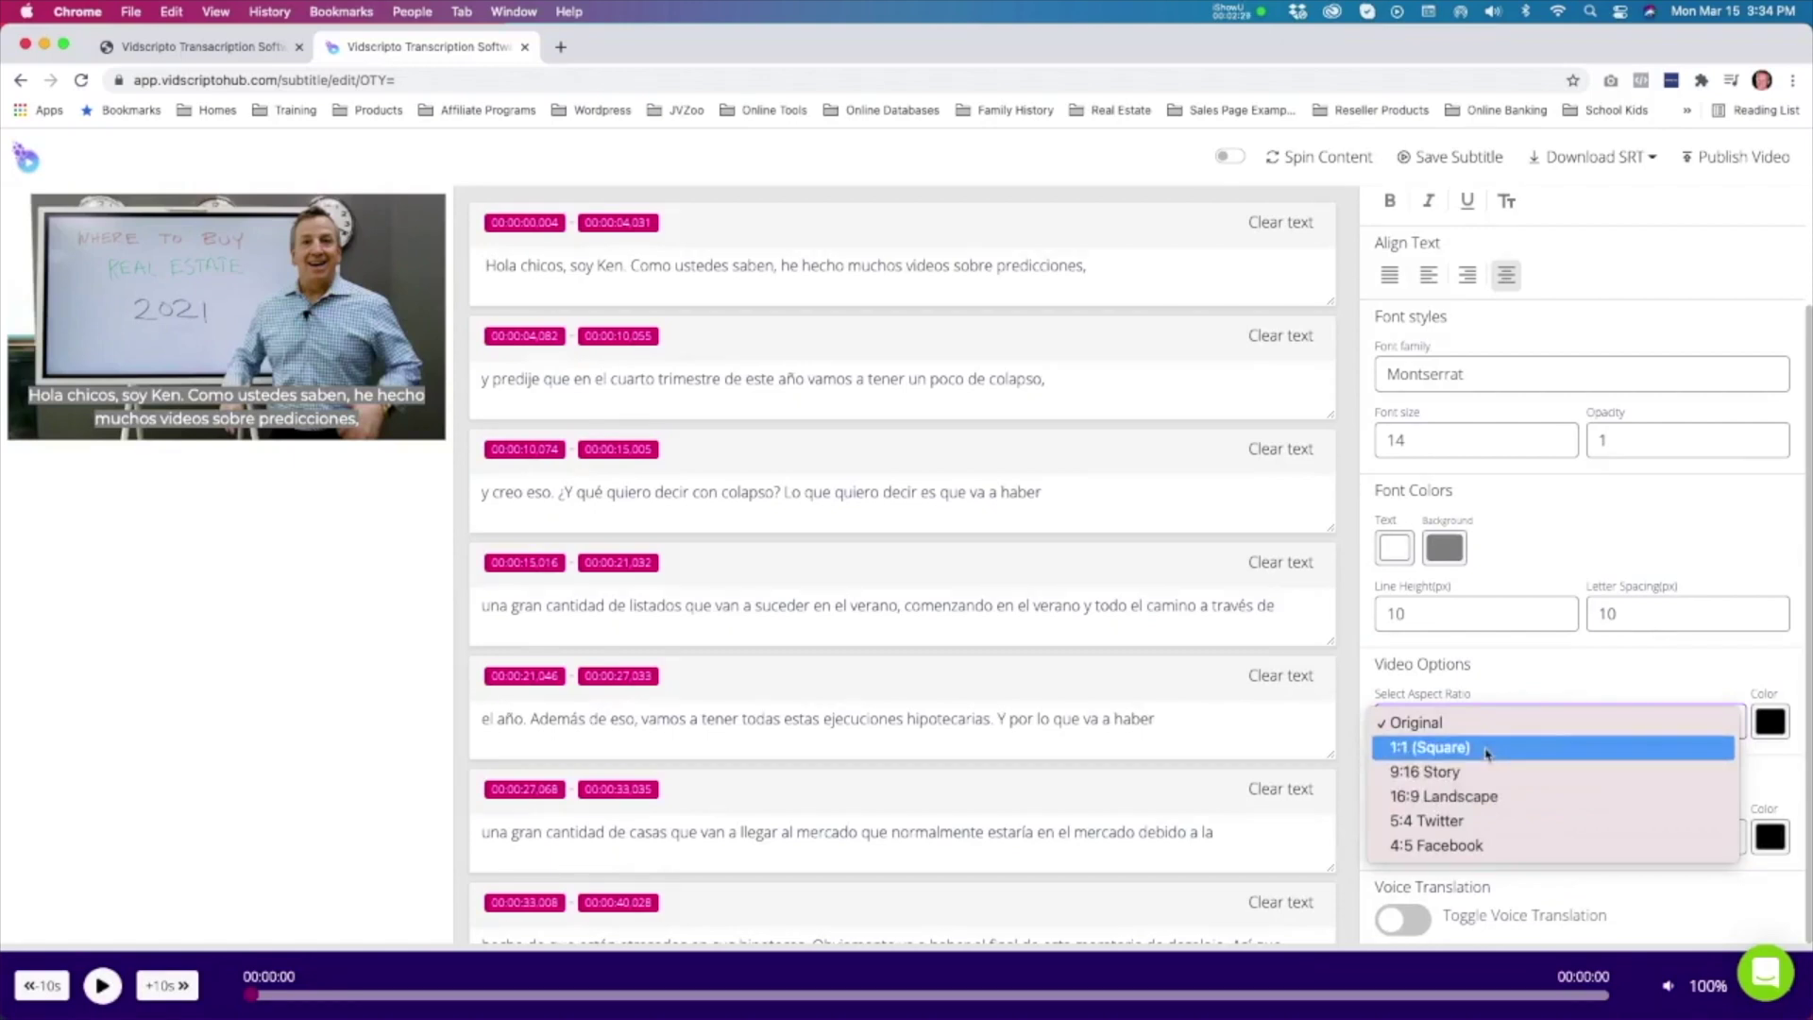
click(1486, 752)
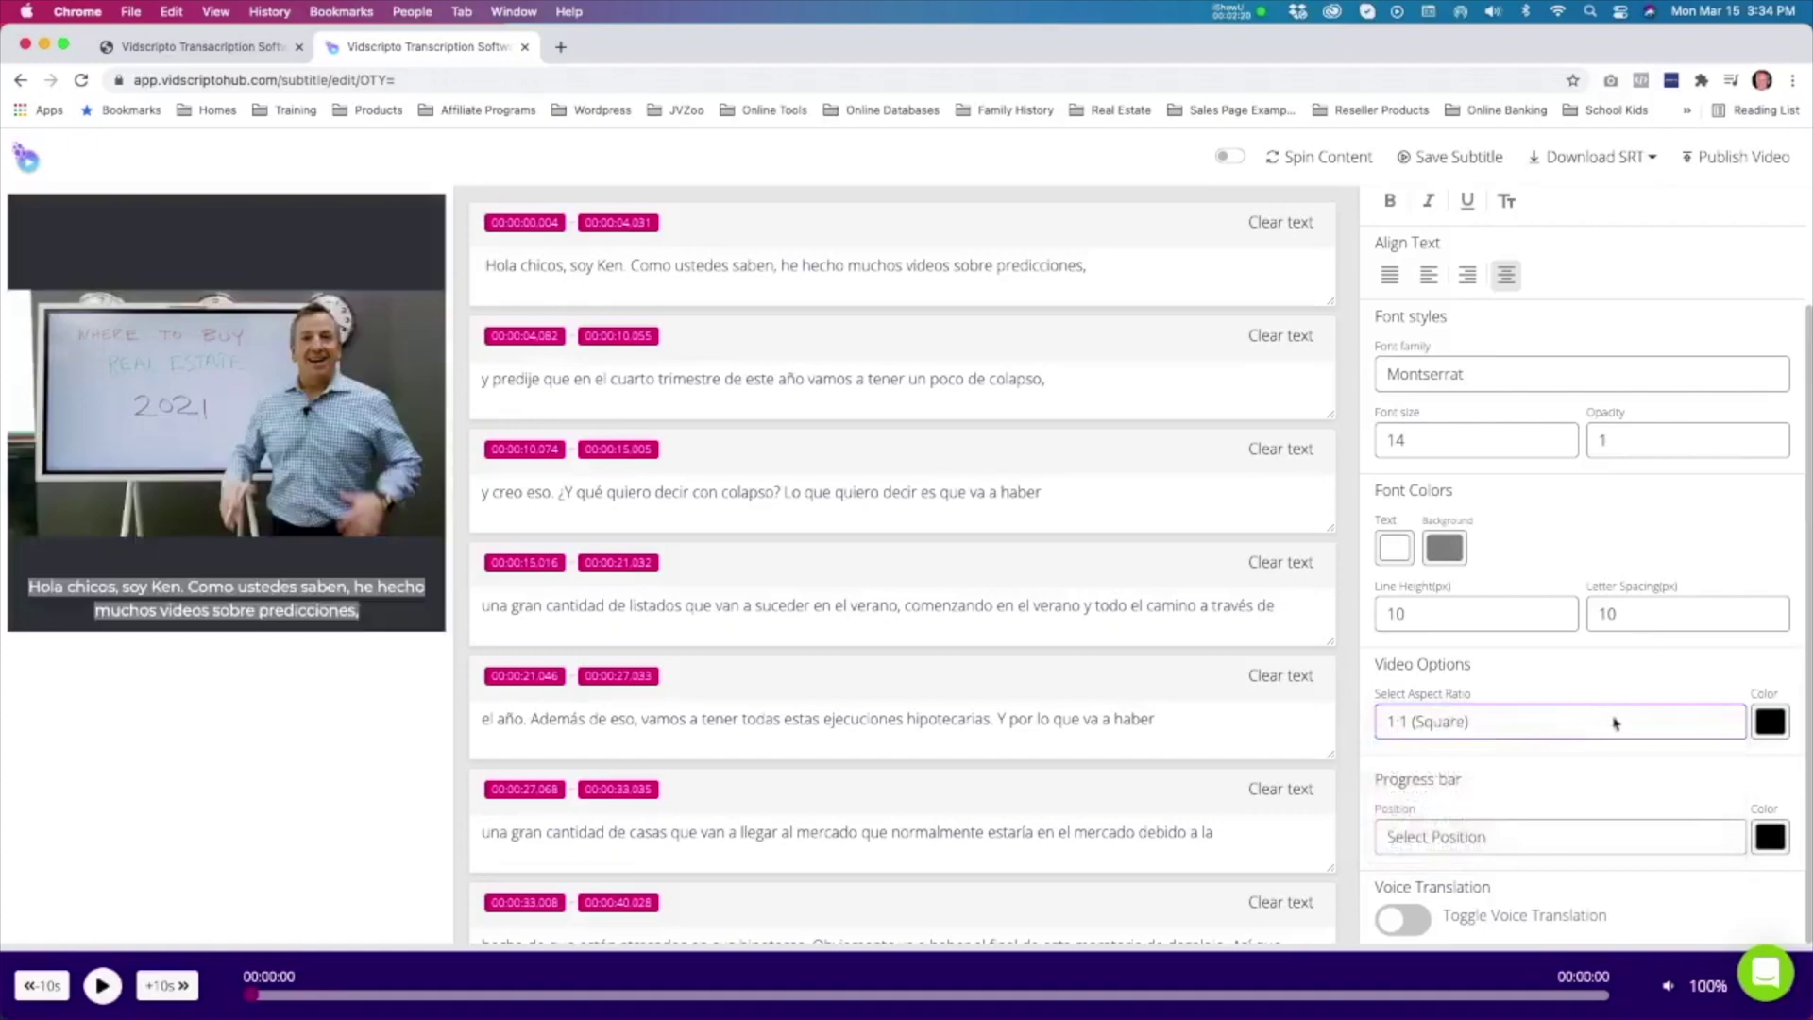
Step: Set the colour of the bands around the square video to red (255, 0, 0)
click(1770, 721)
click(1618, 916)
text(255)
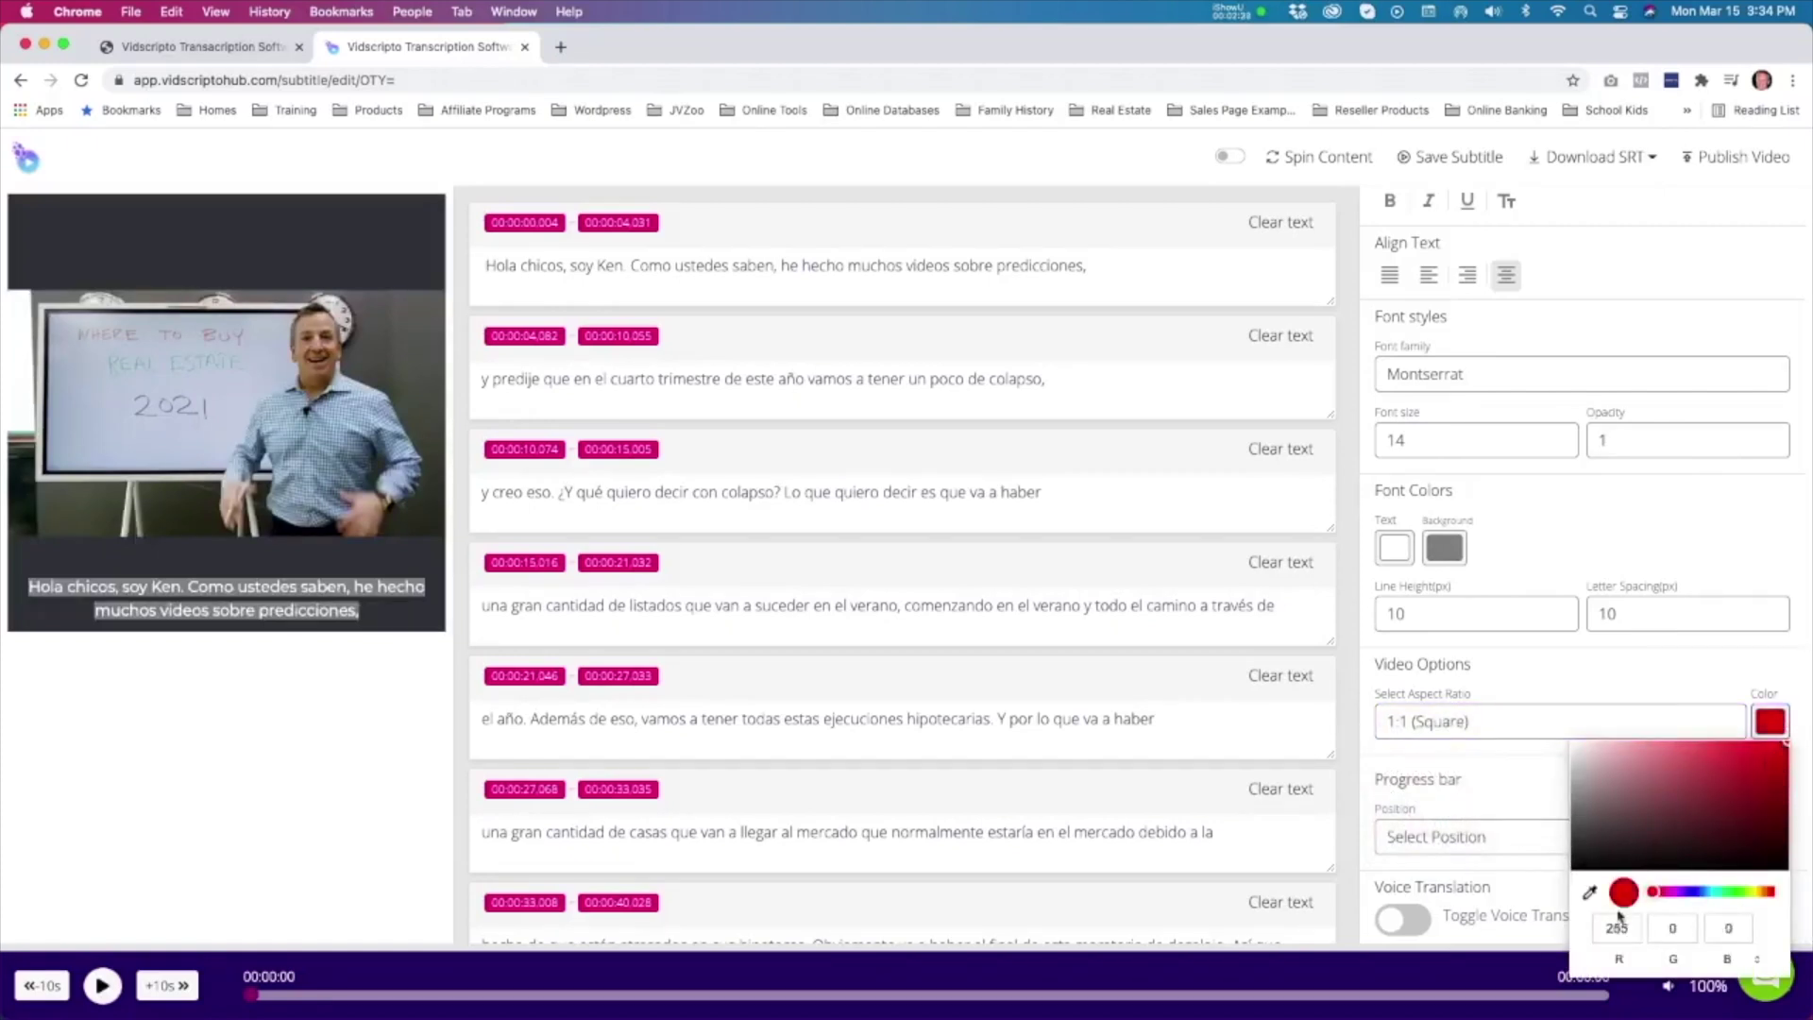
click(1622, 694)
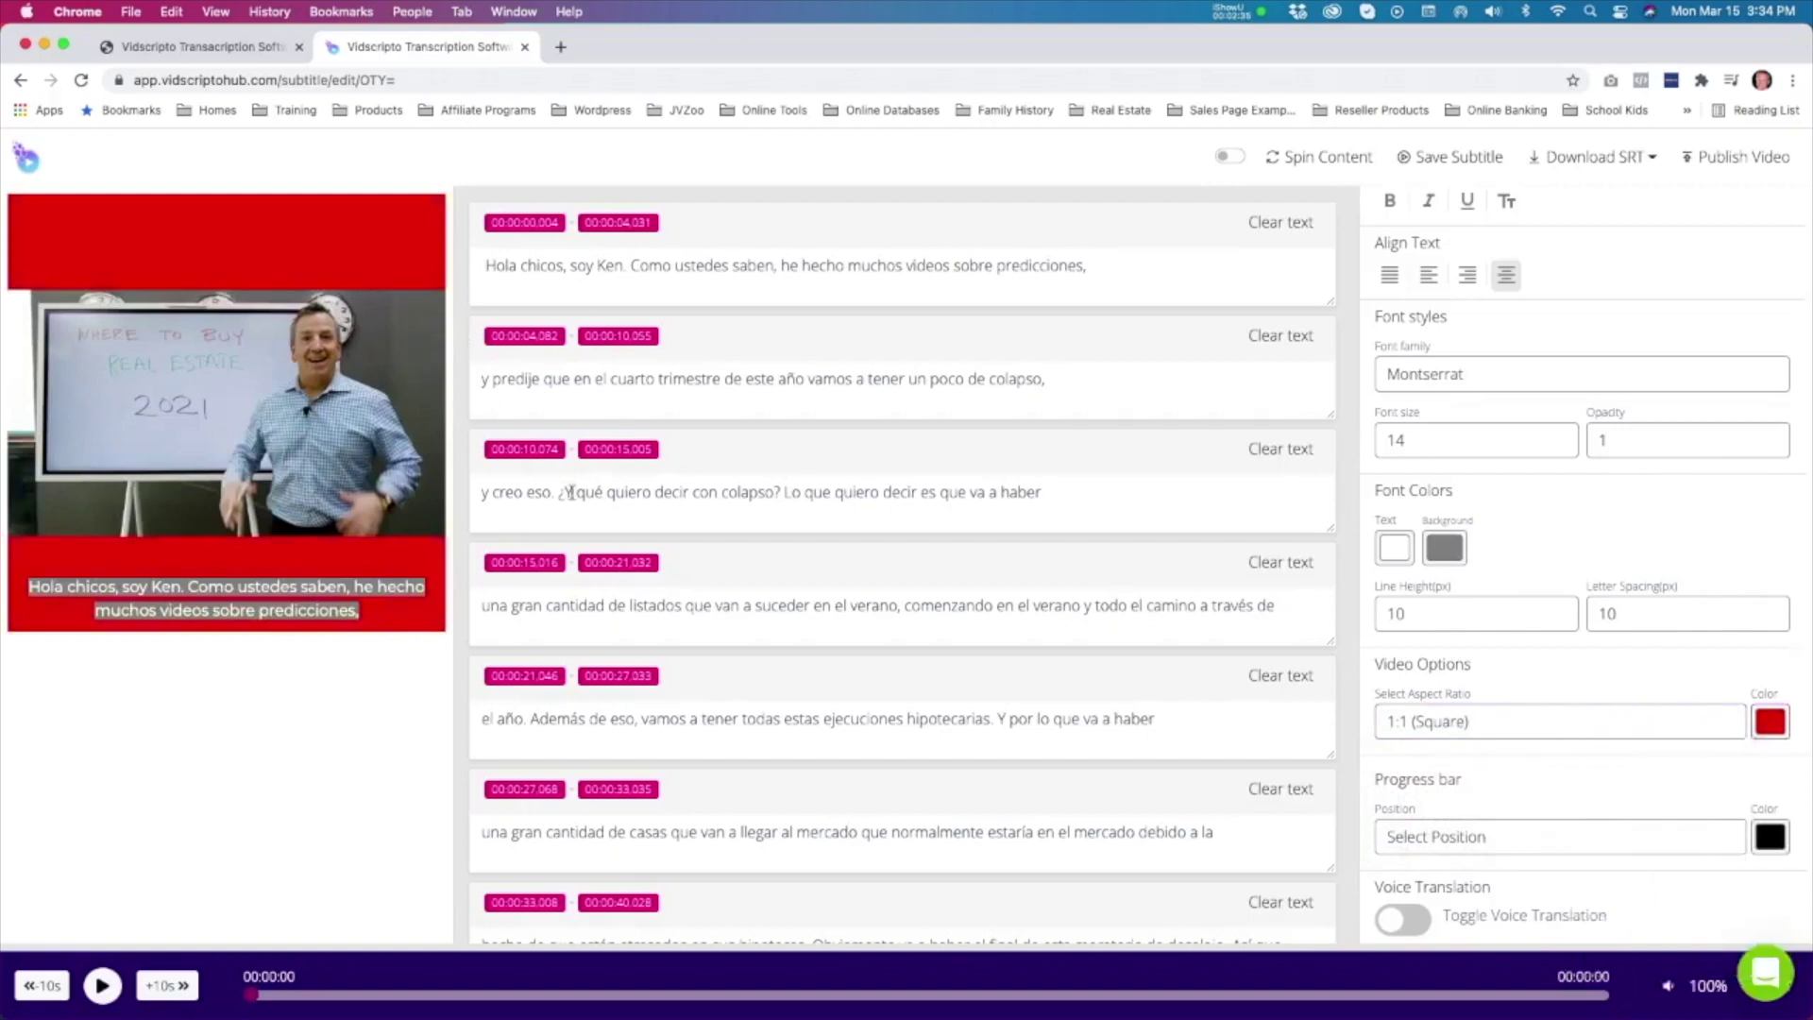
Step: Change the colour of the bands around the square video to light blue
click(1773, 722)
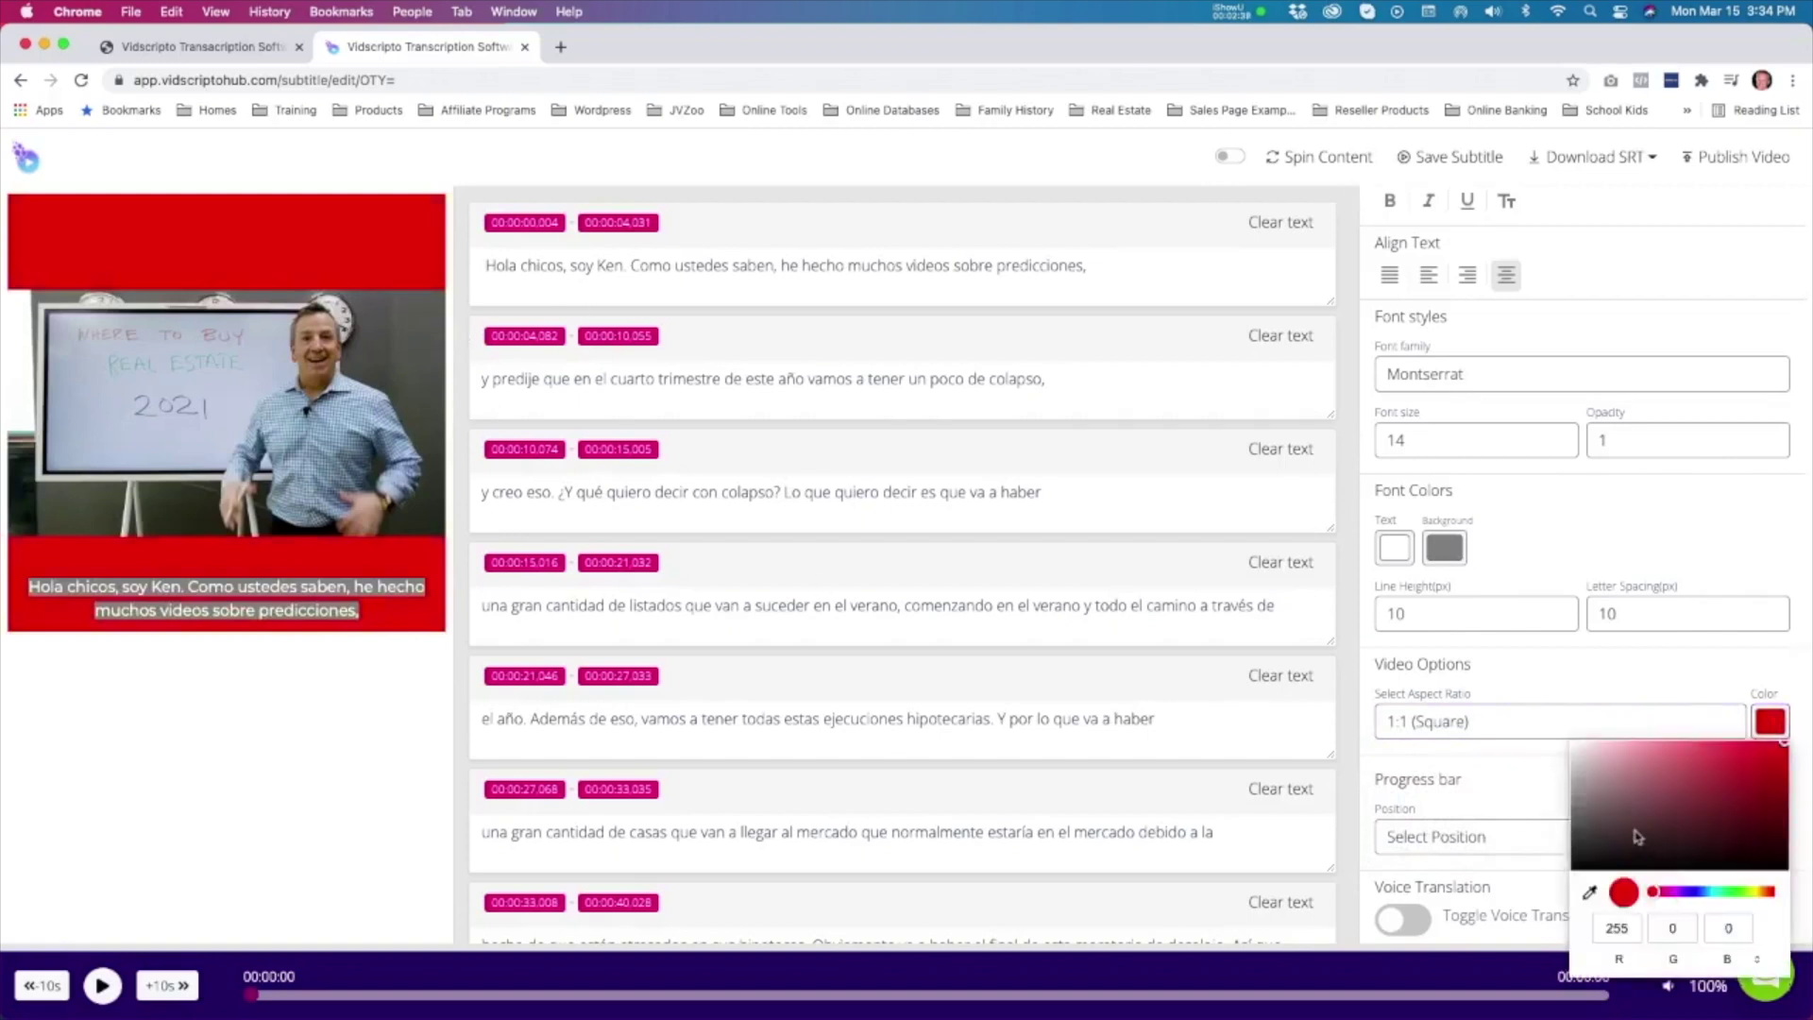
drag(1684, 903, 1712, 900)
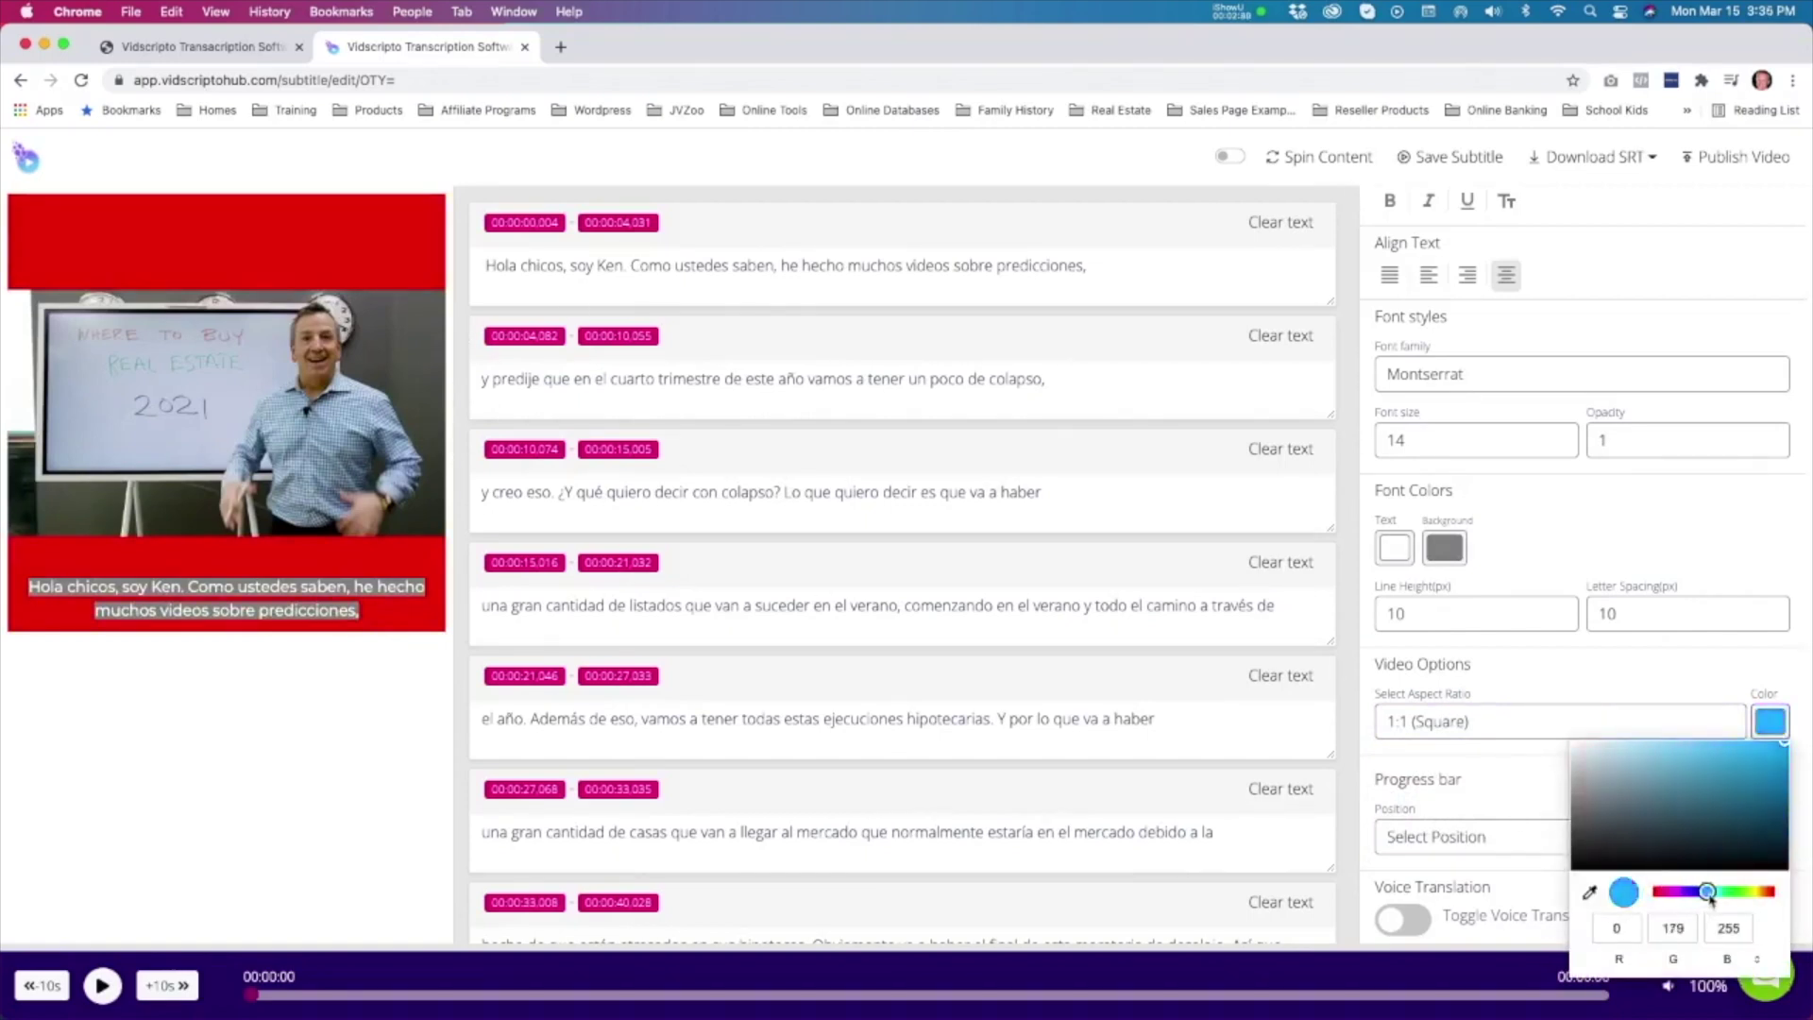
click(1771, 722)
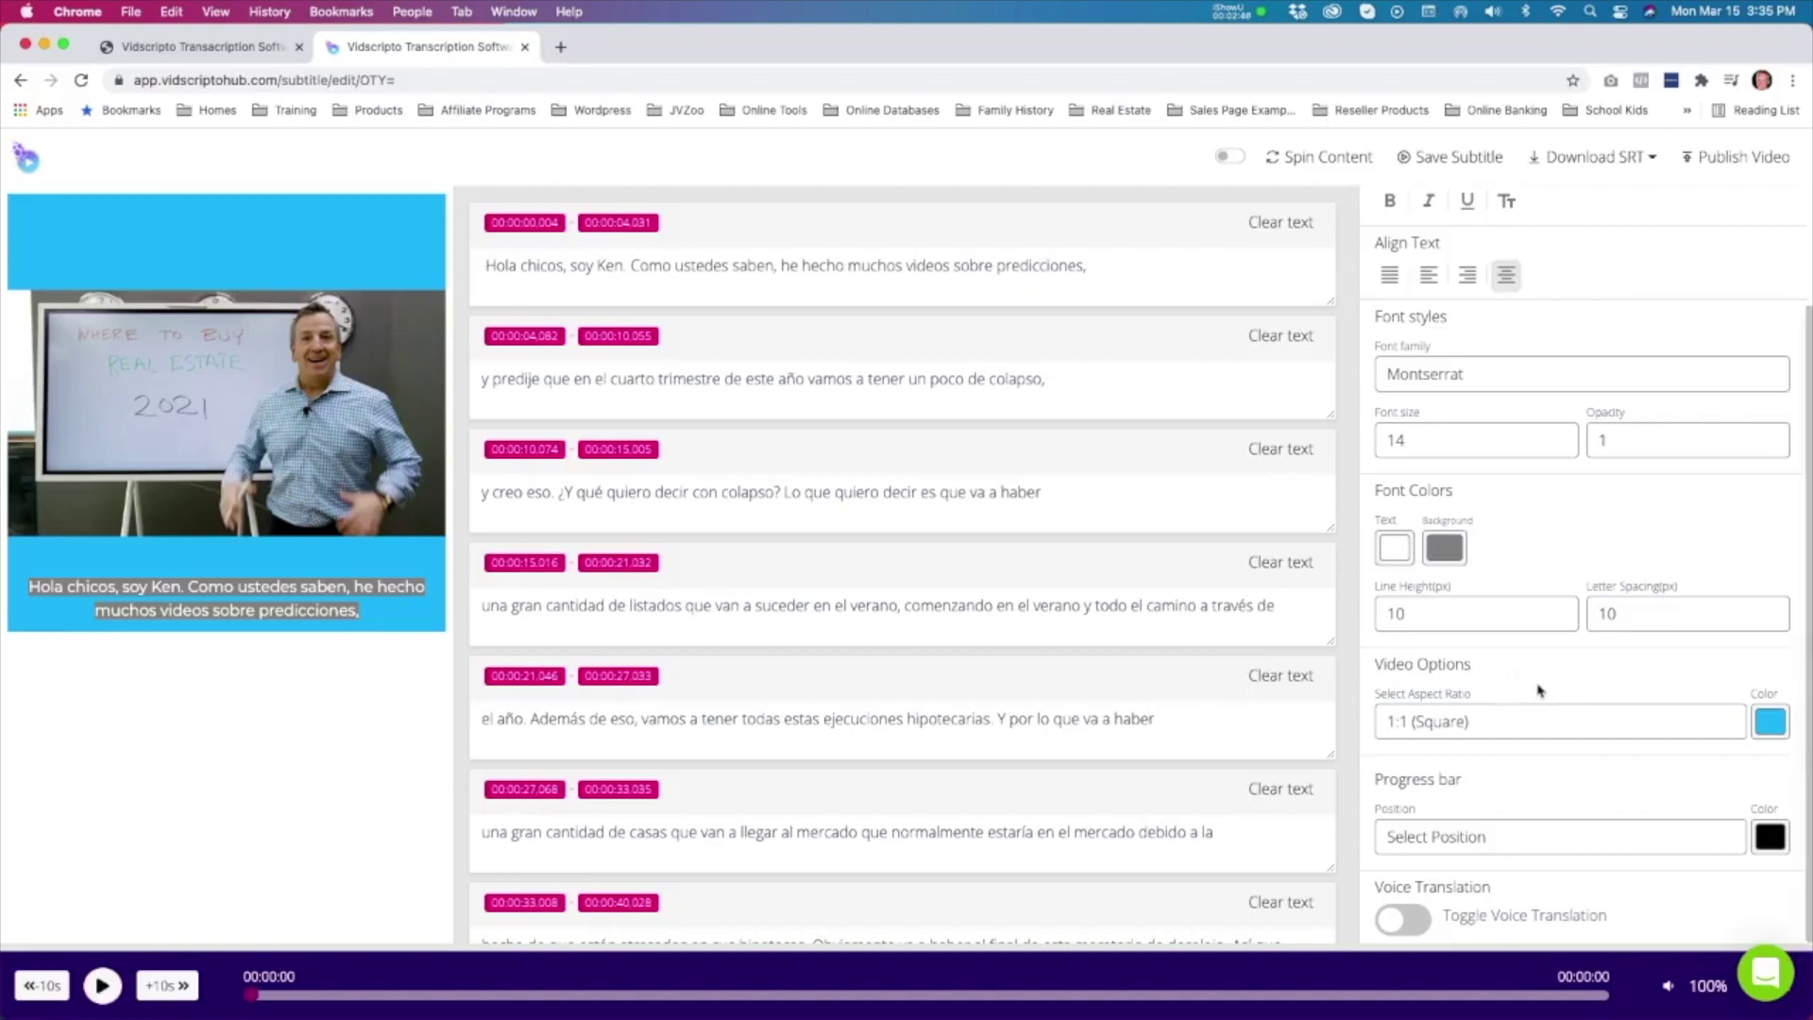
Step: Place the video's progress bar at the Top and keep its colour black
click(1497, 847)
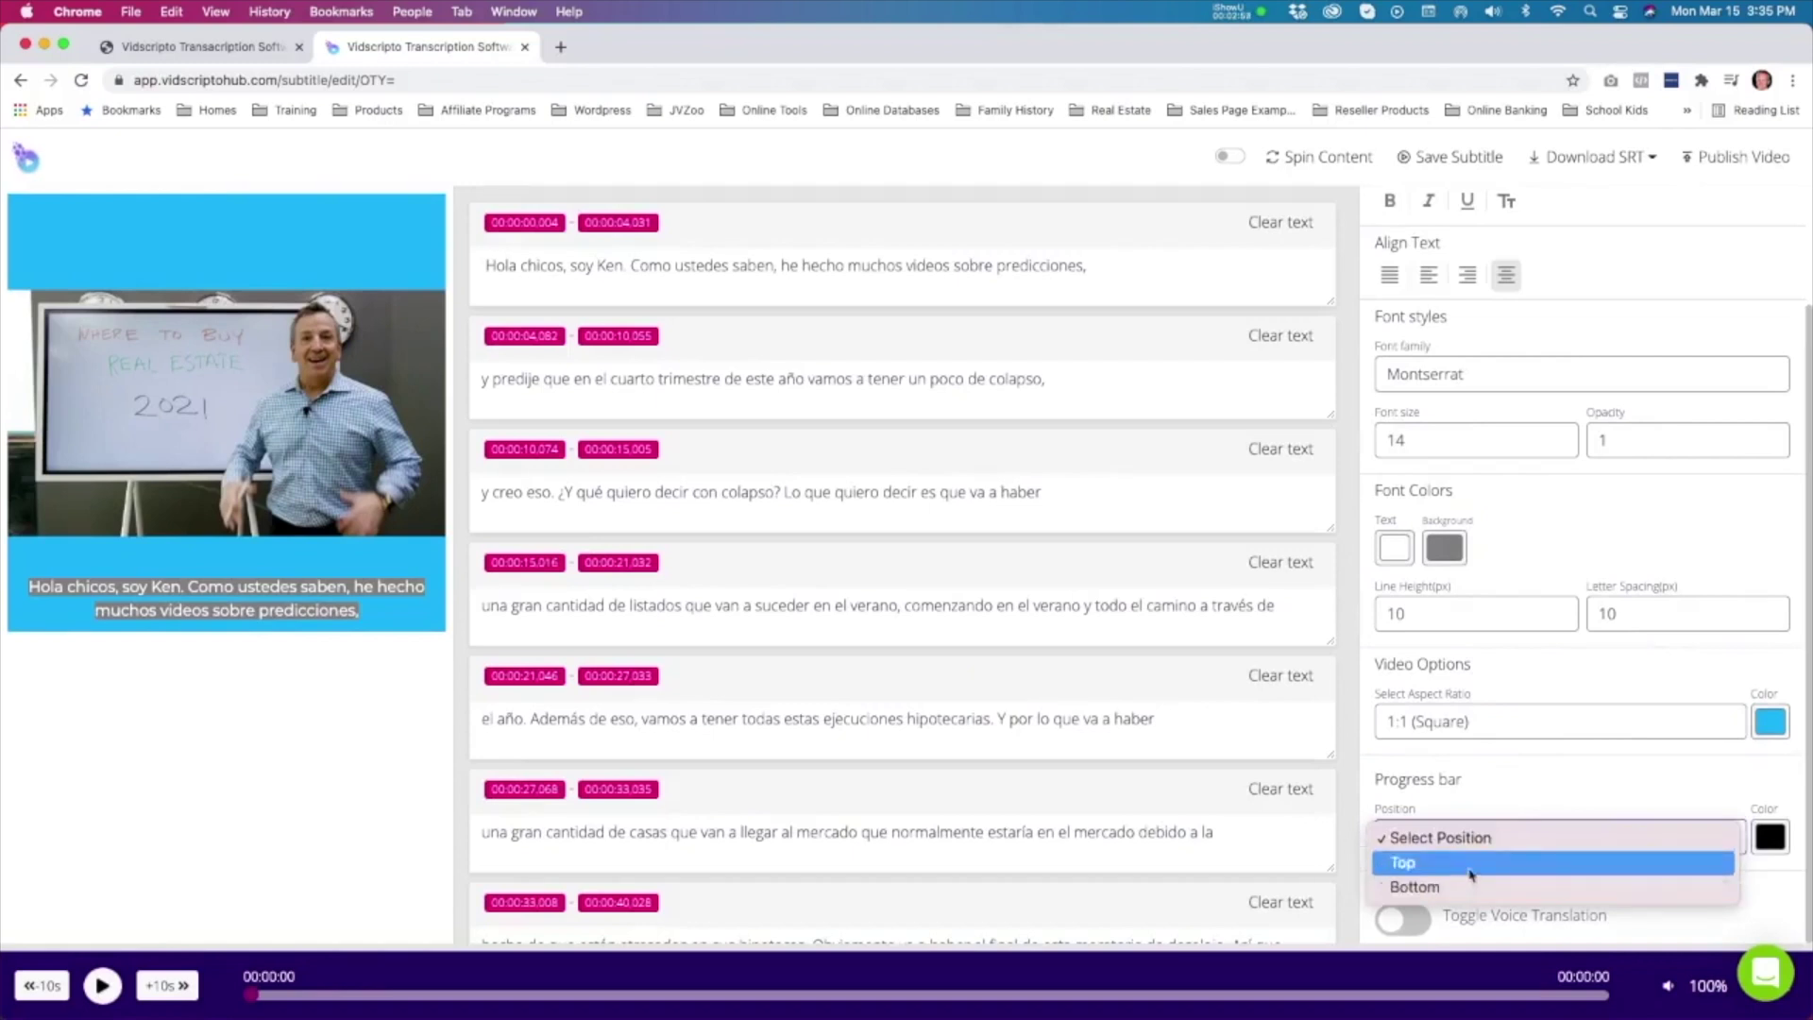
click(1478, 862)
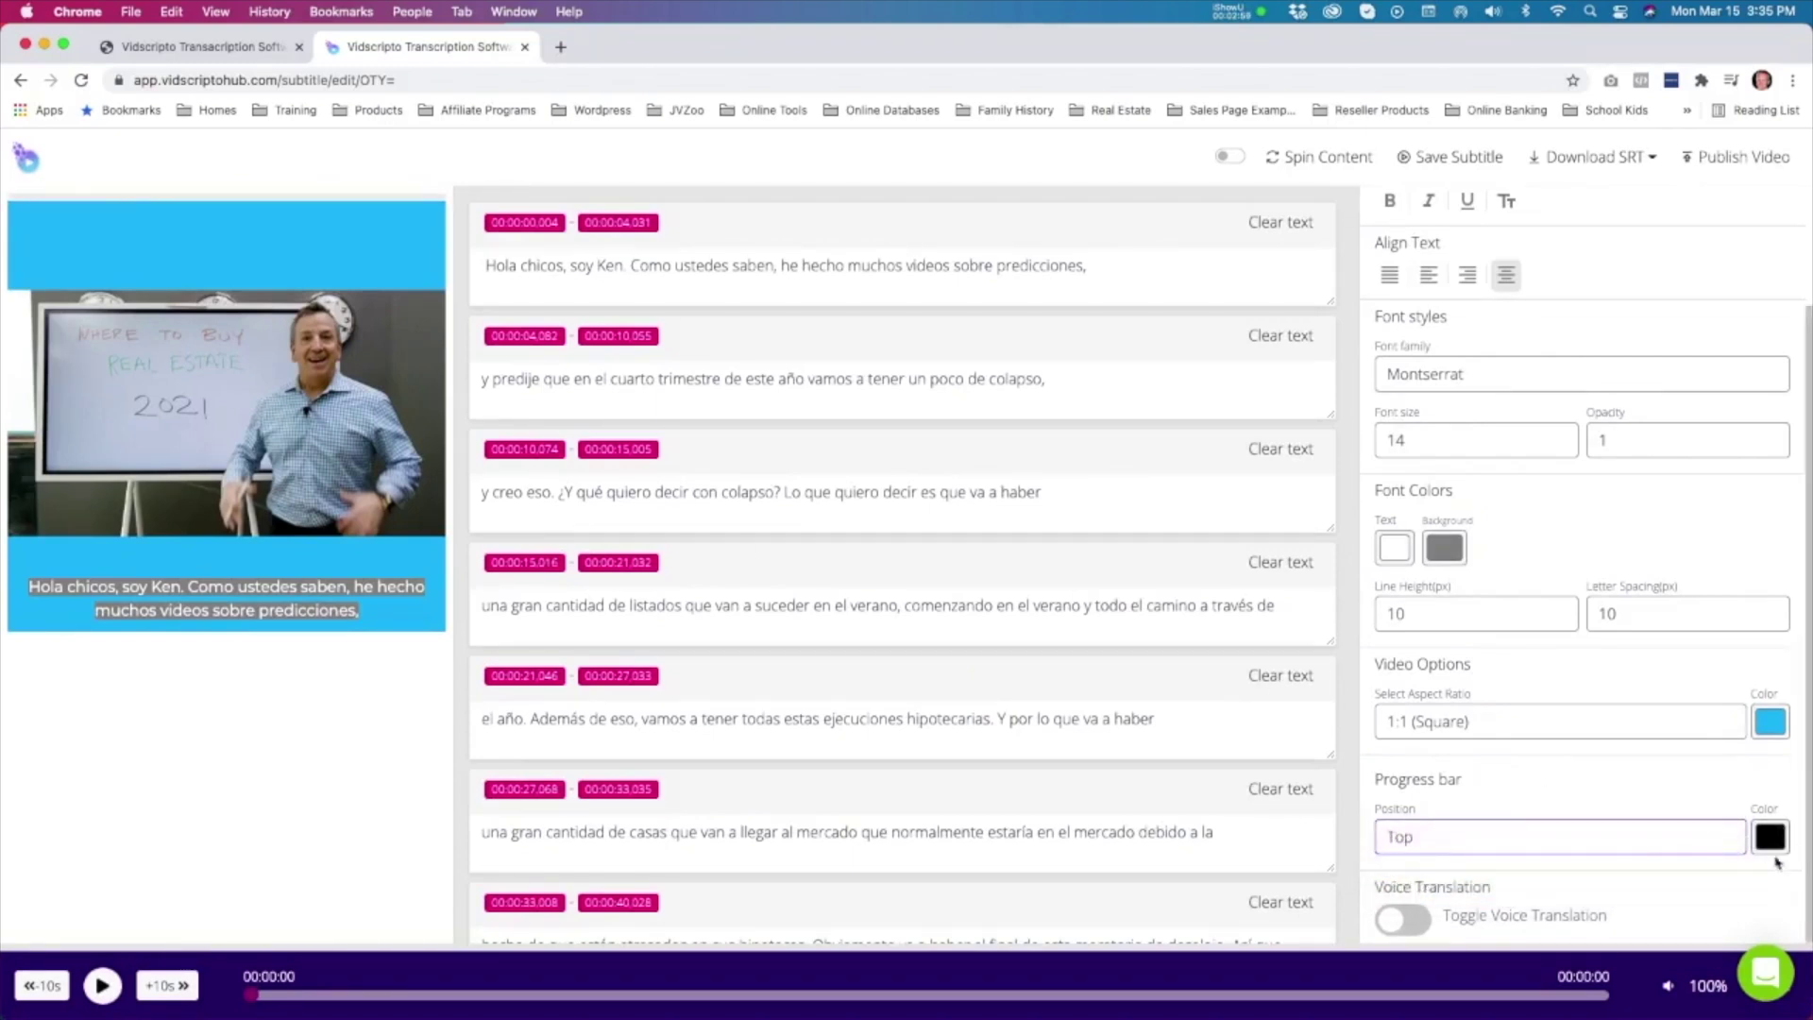
click(1778, 842)
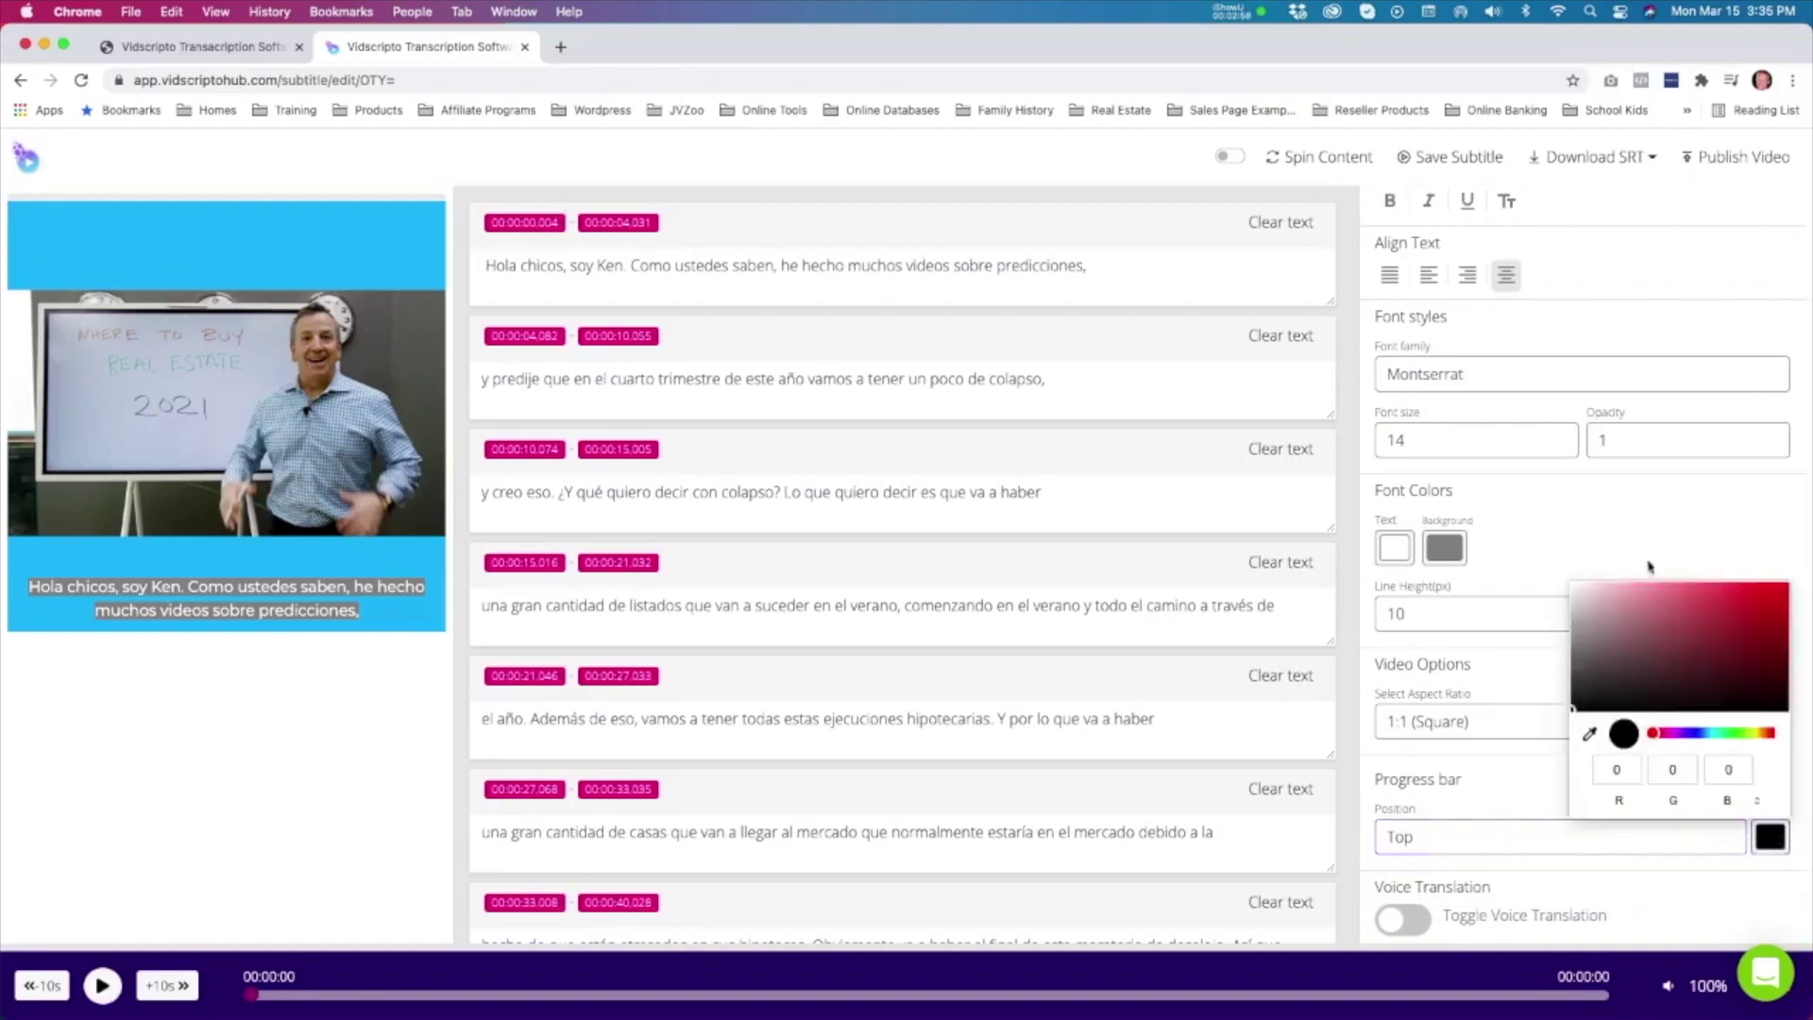
click(1659, 552)
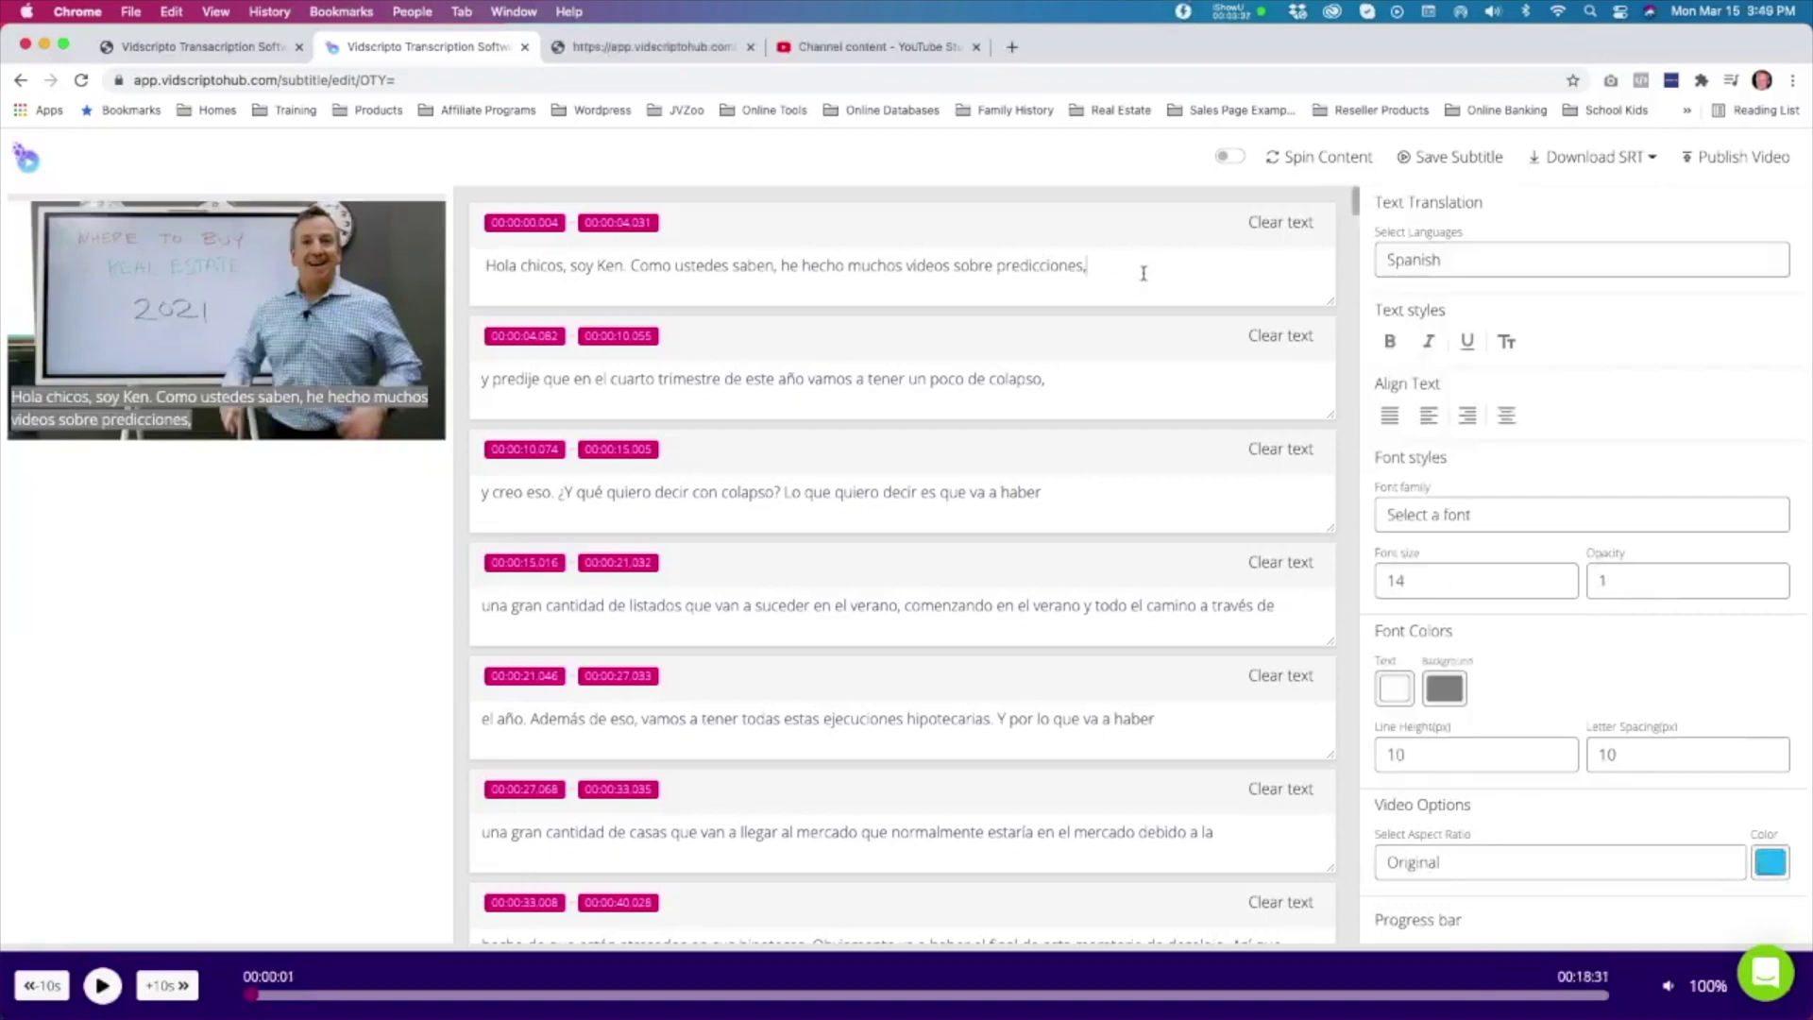
Step: Save the styled Spanish subtitles and publish the video
click(1459, 158)
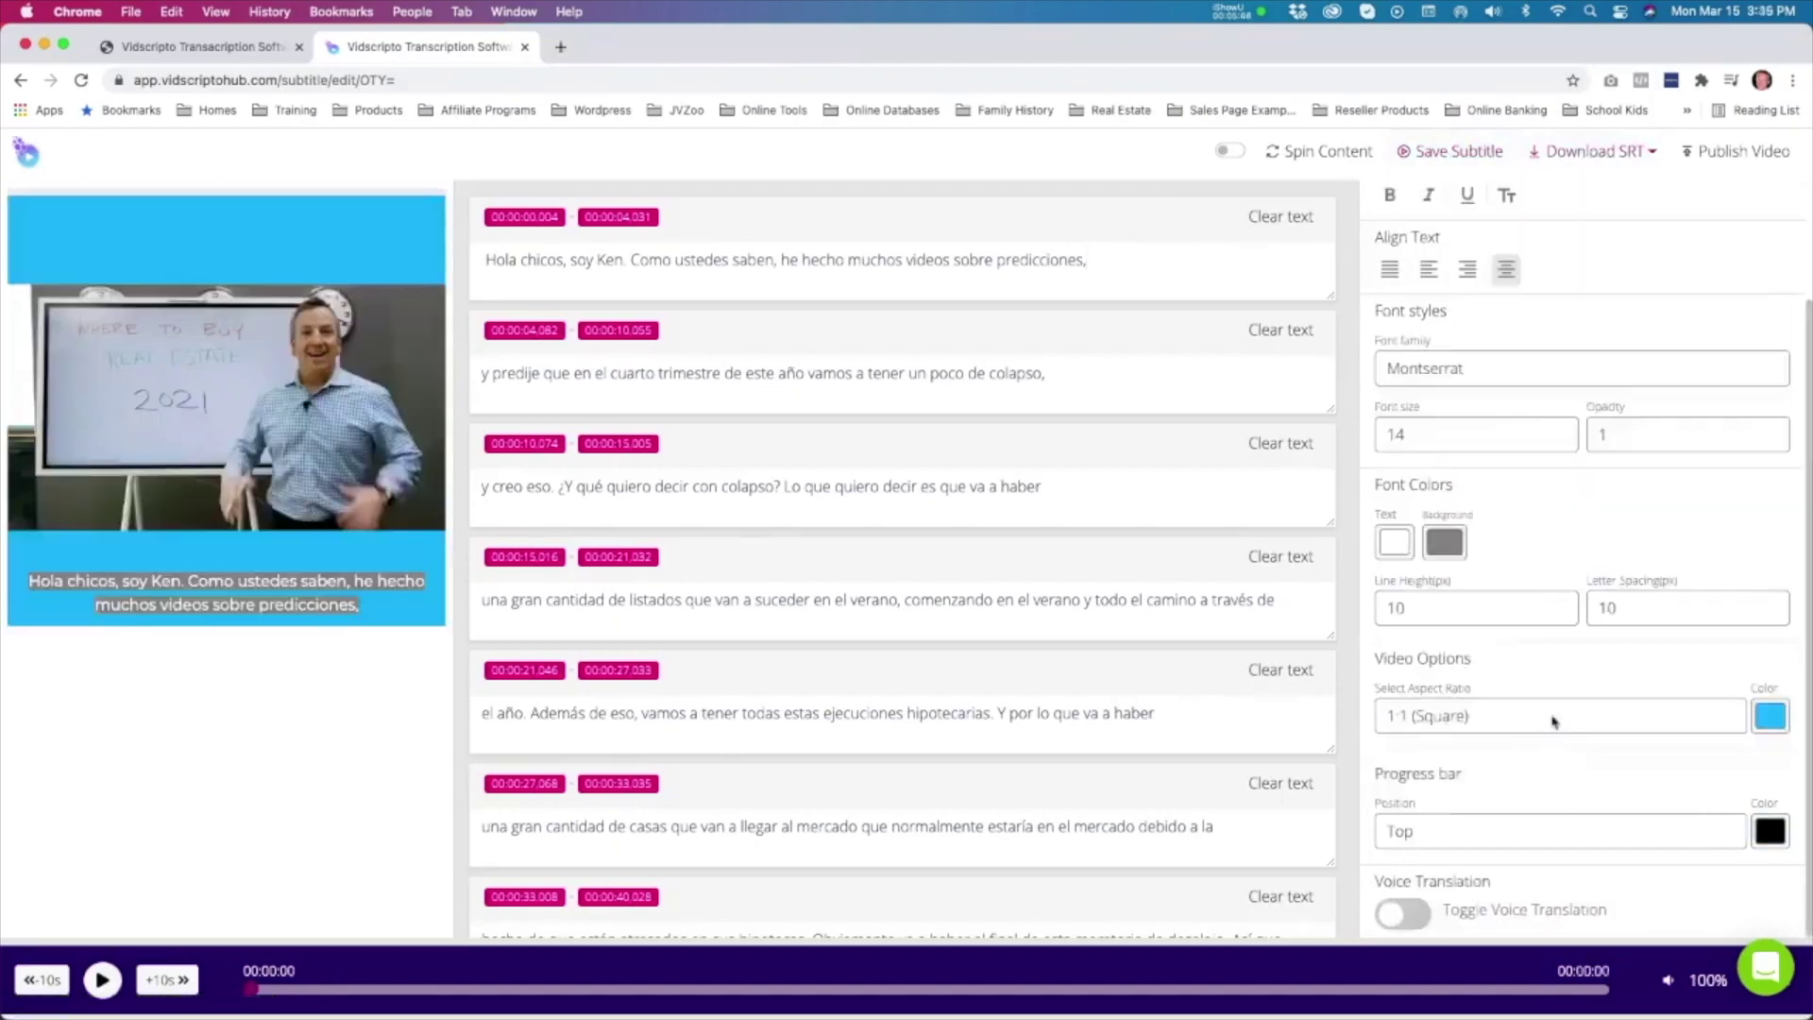
scroll(1553, 723, up, 3)
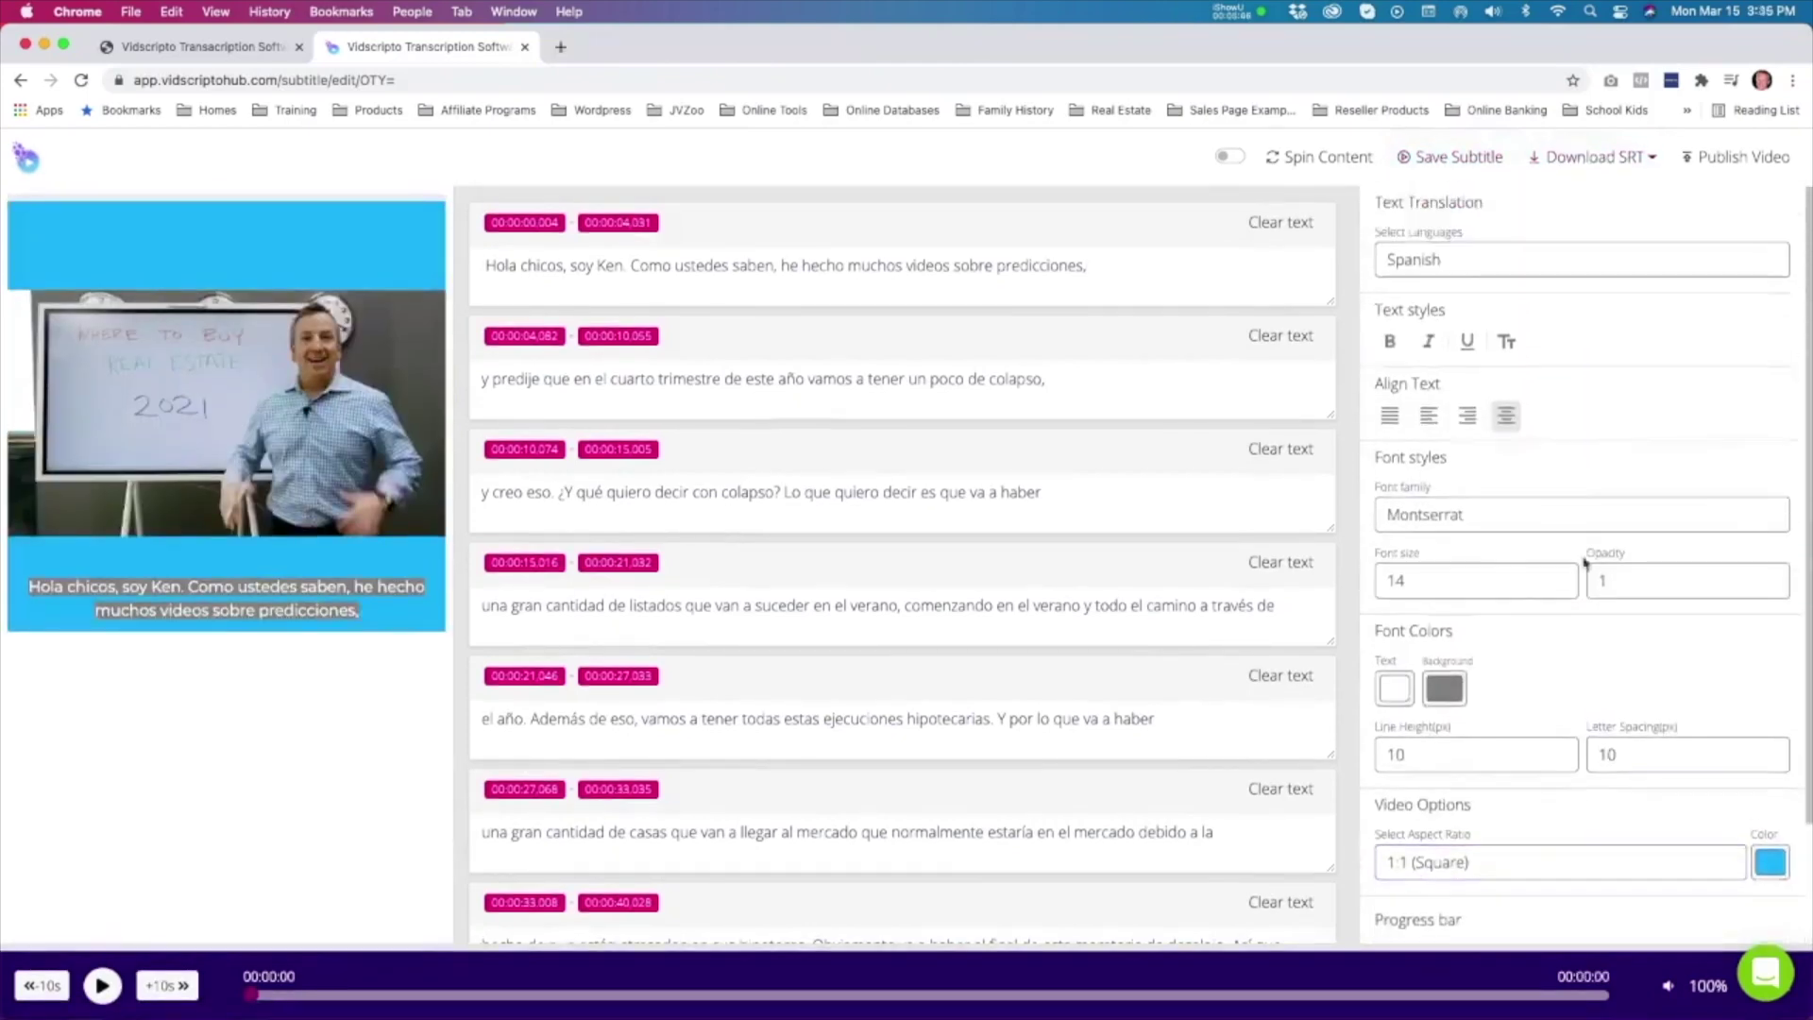
click(1729, 161)
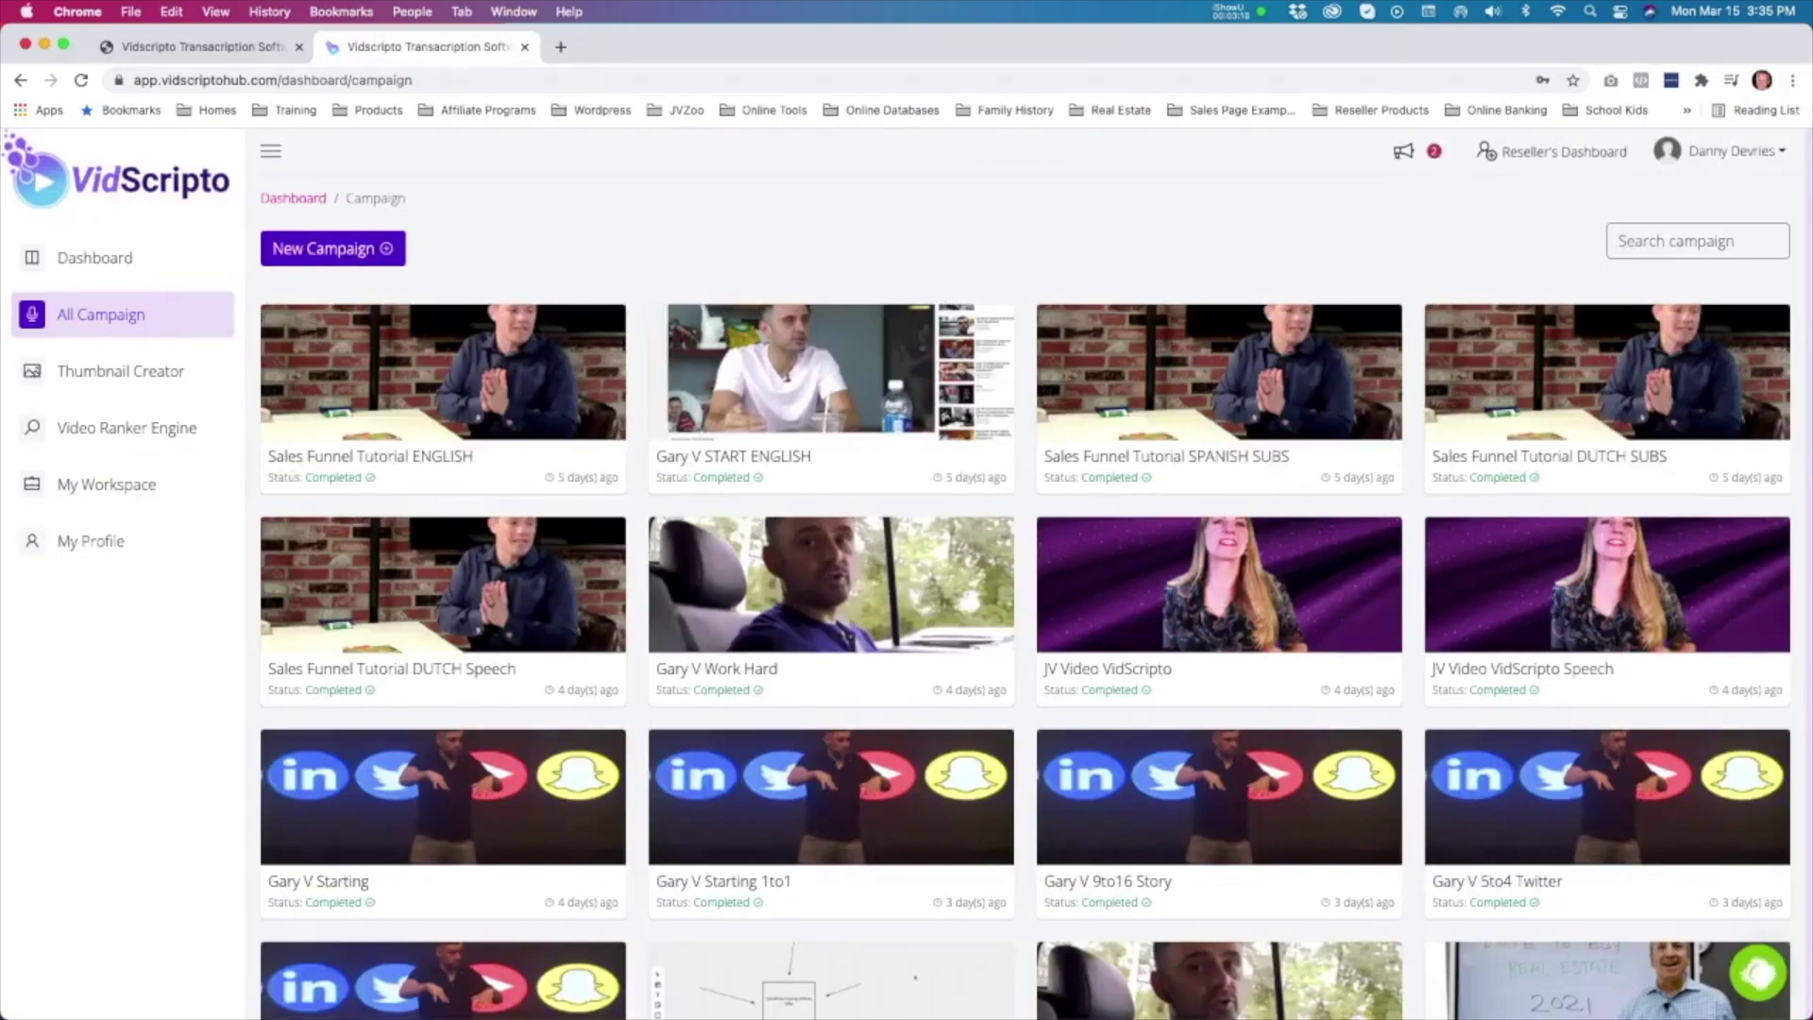
Step: Check the render notification e-mail and play the start of the rendered video of the campaign "Real Estate Twentytwentyone"
scroll(1545, 435, down, 3)
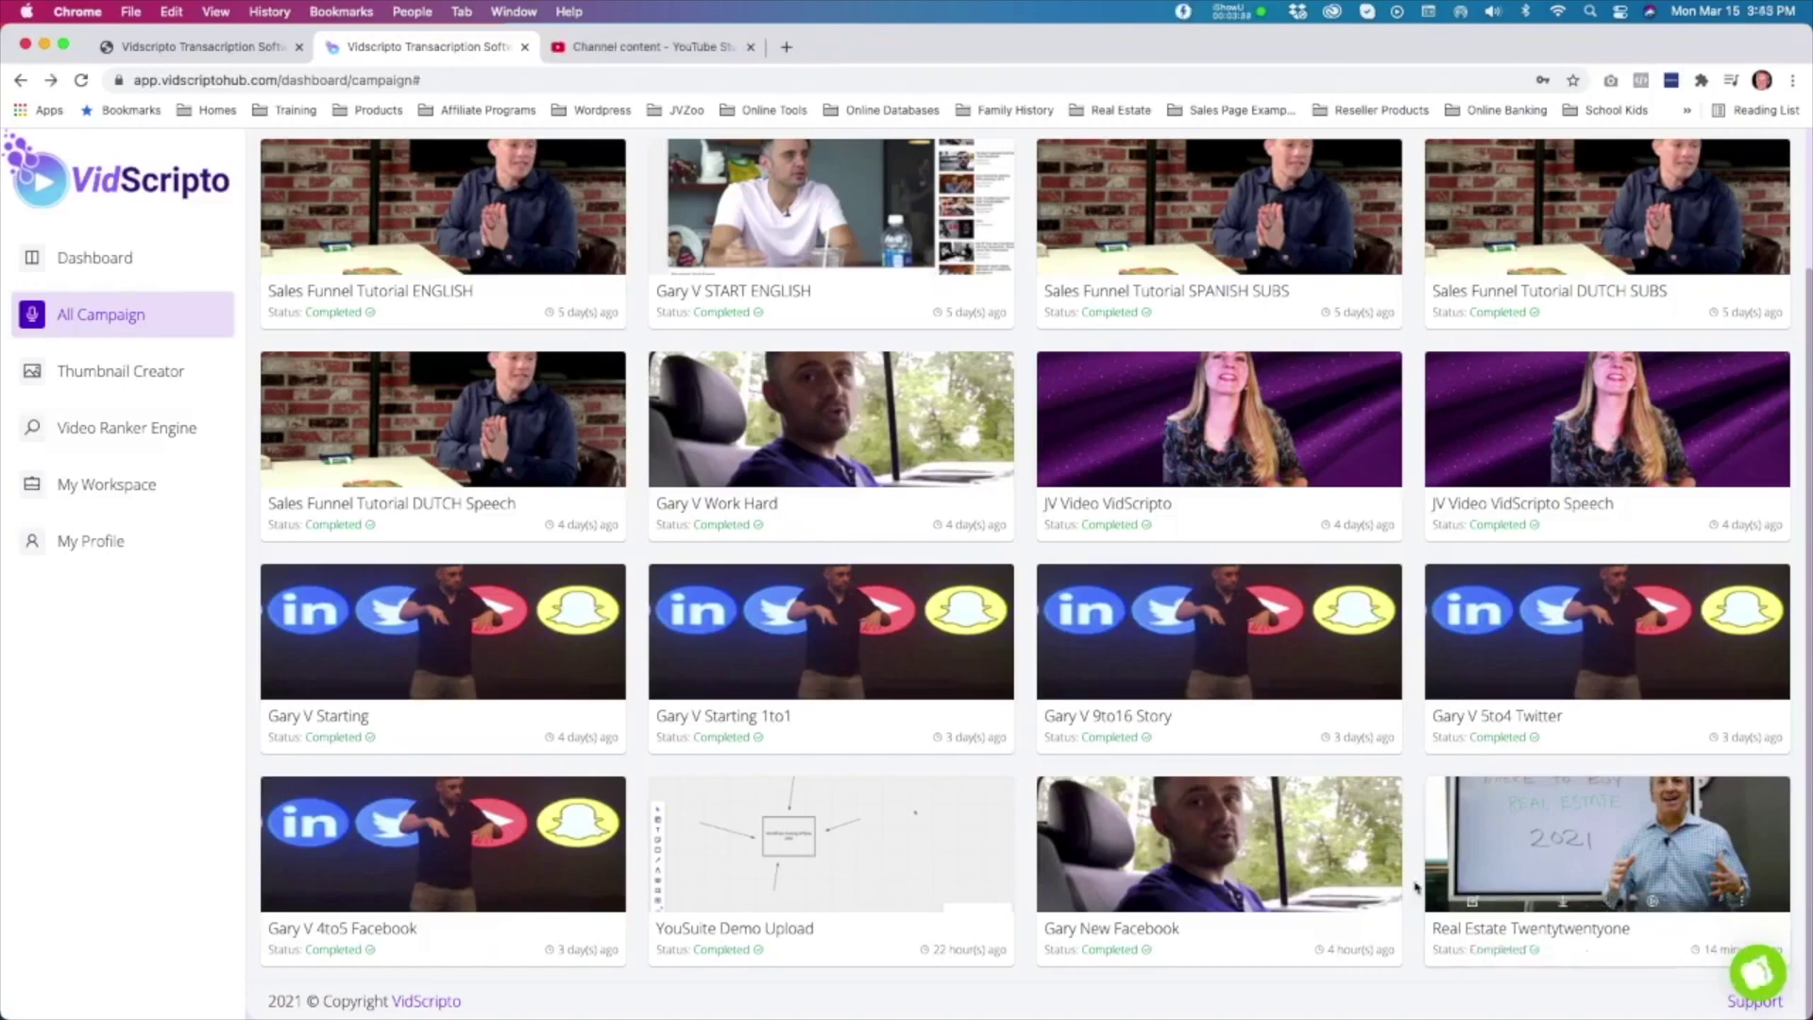
drag(0, 292, 729, 91)
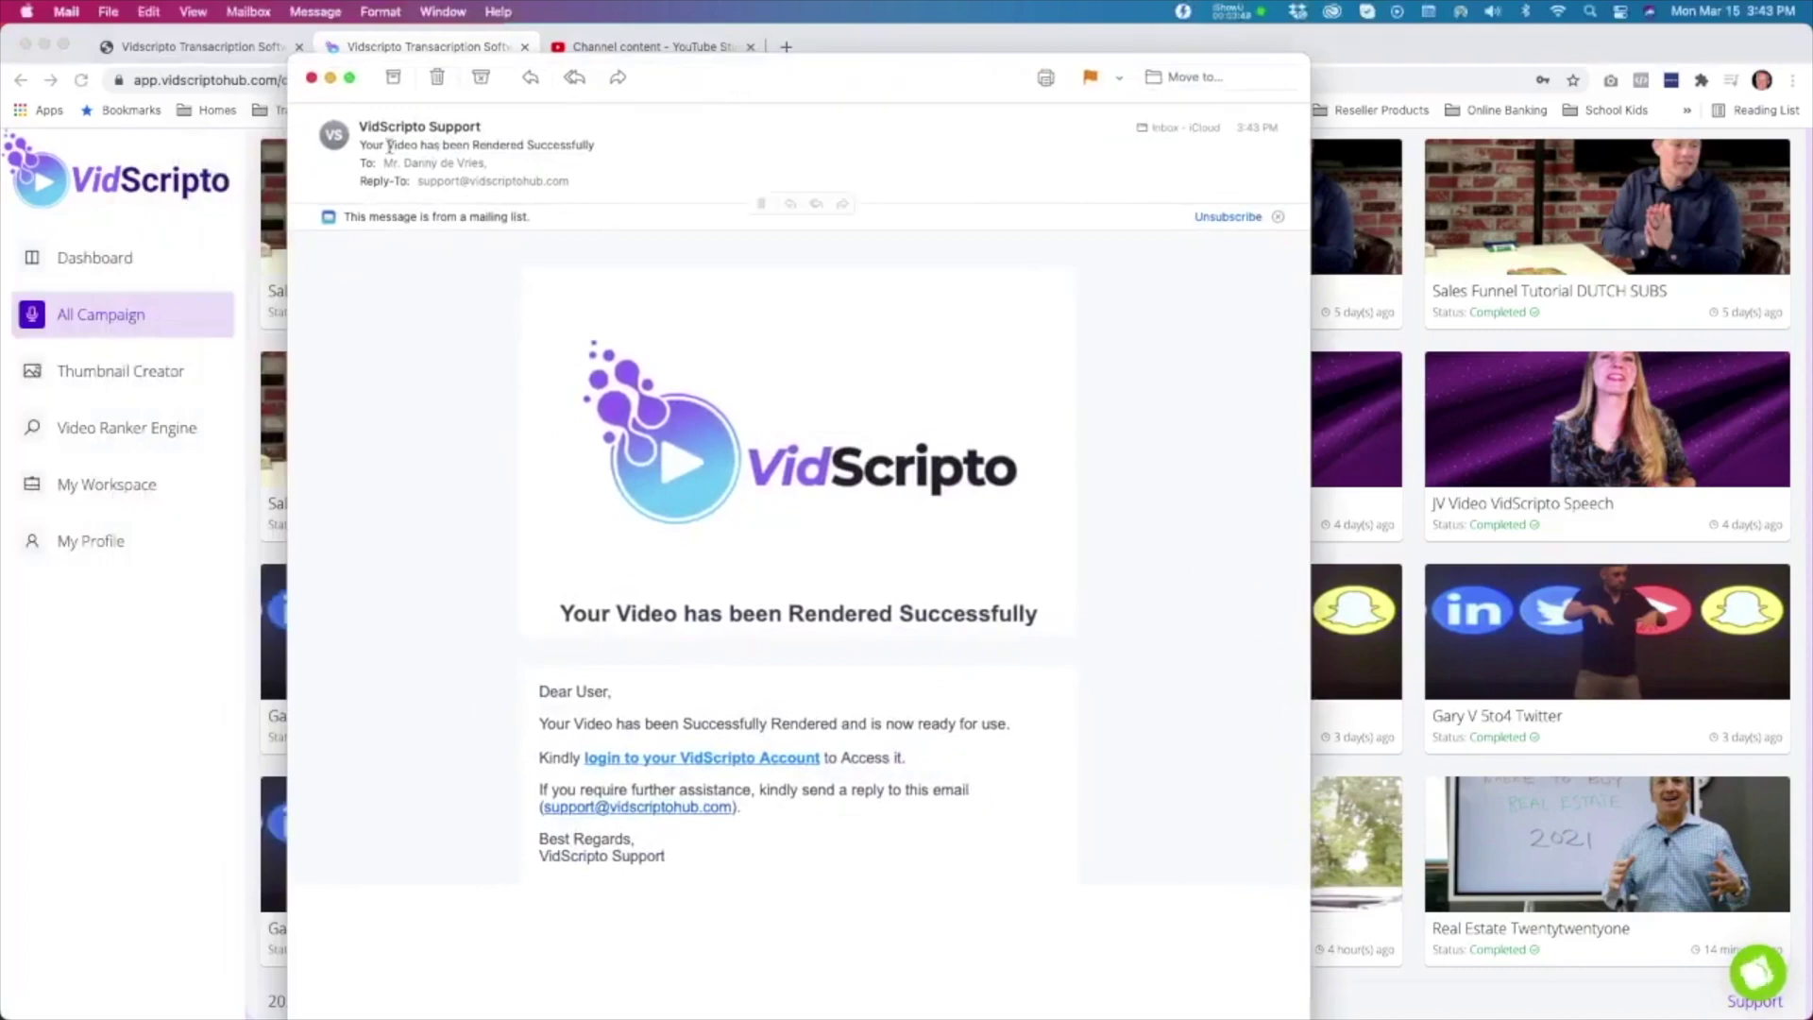
drag(781, 81, 667, 88)
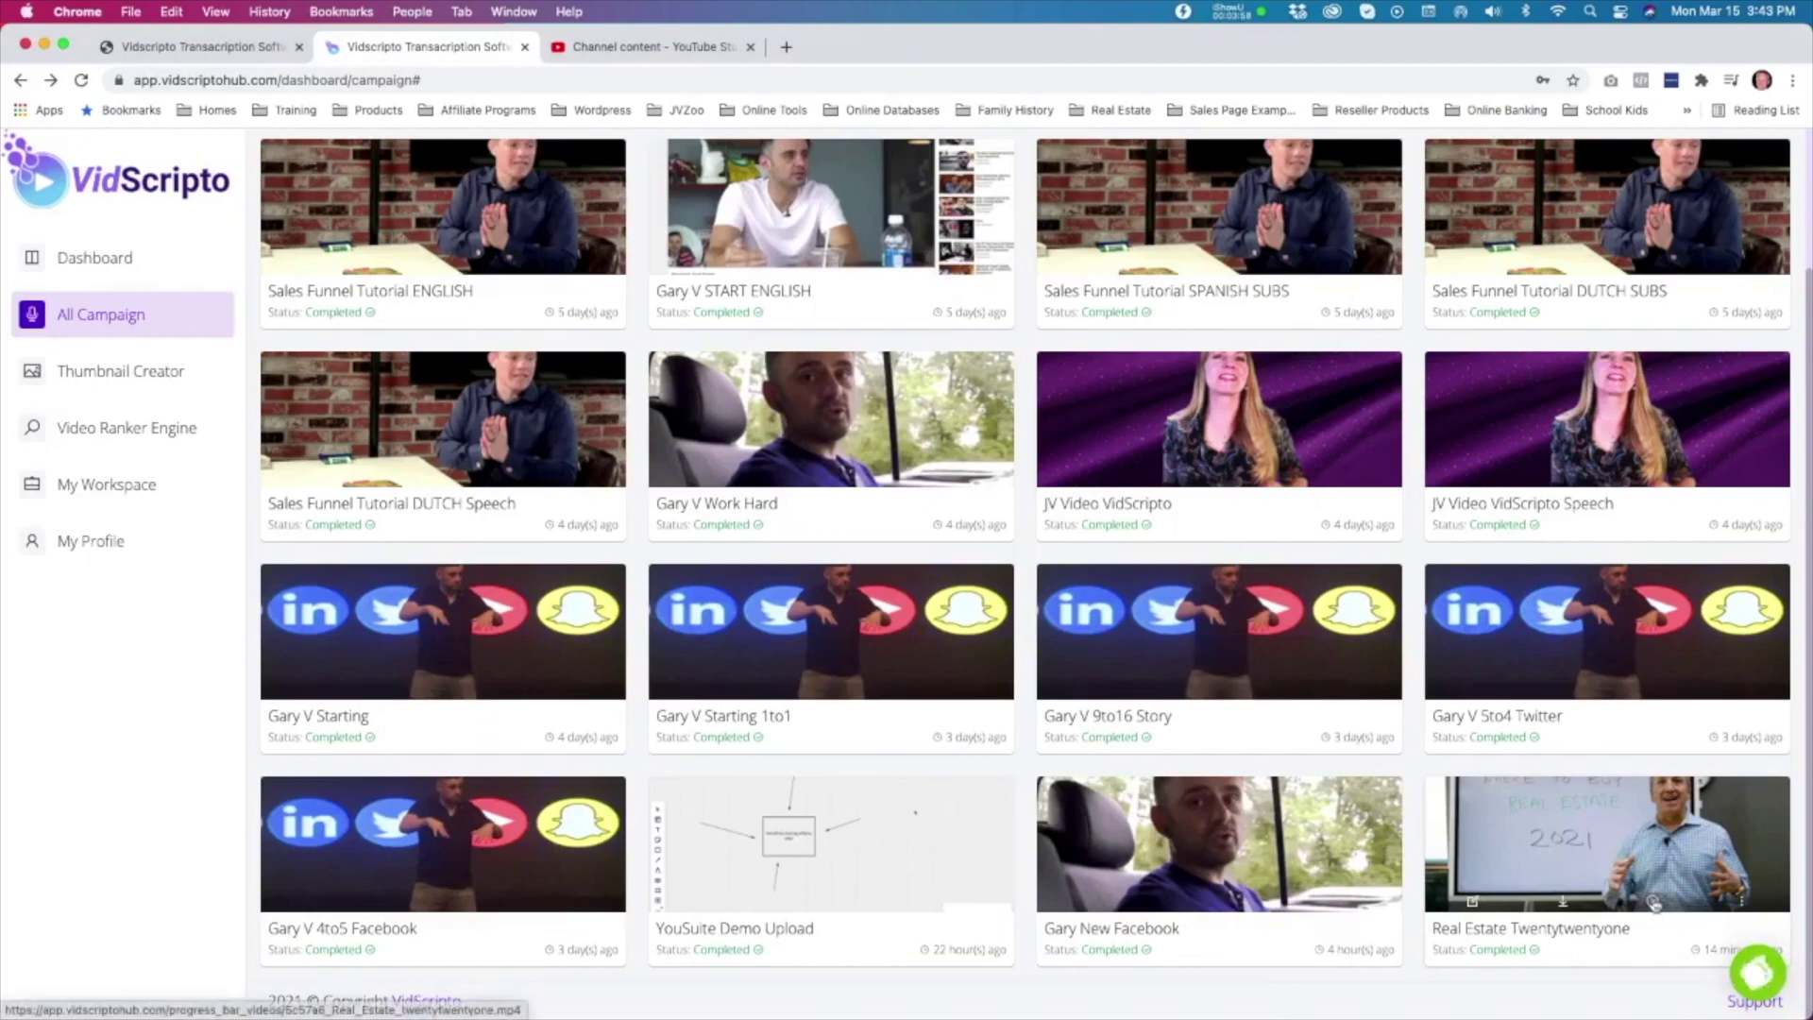
click(1654, 902)
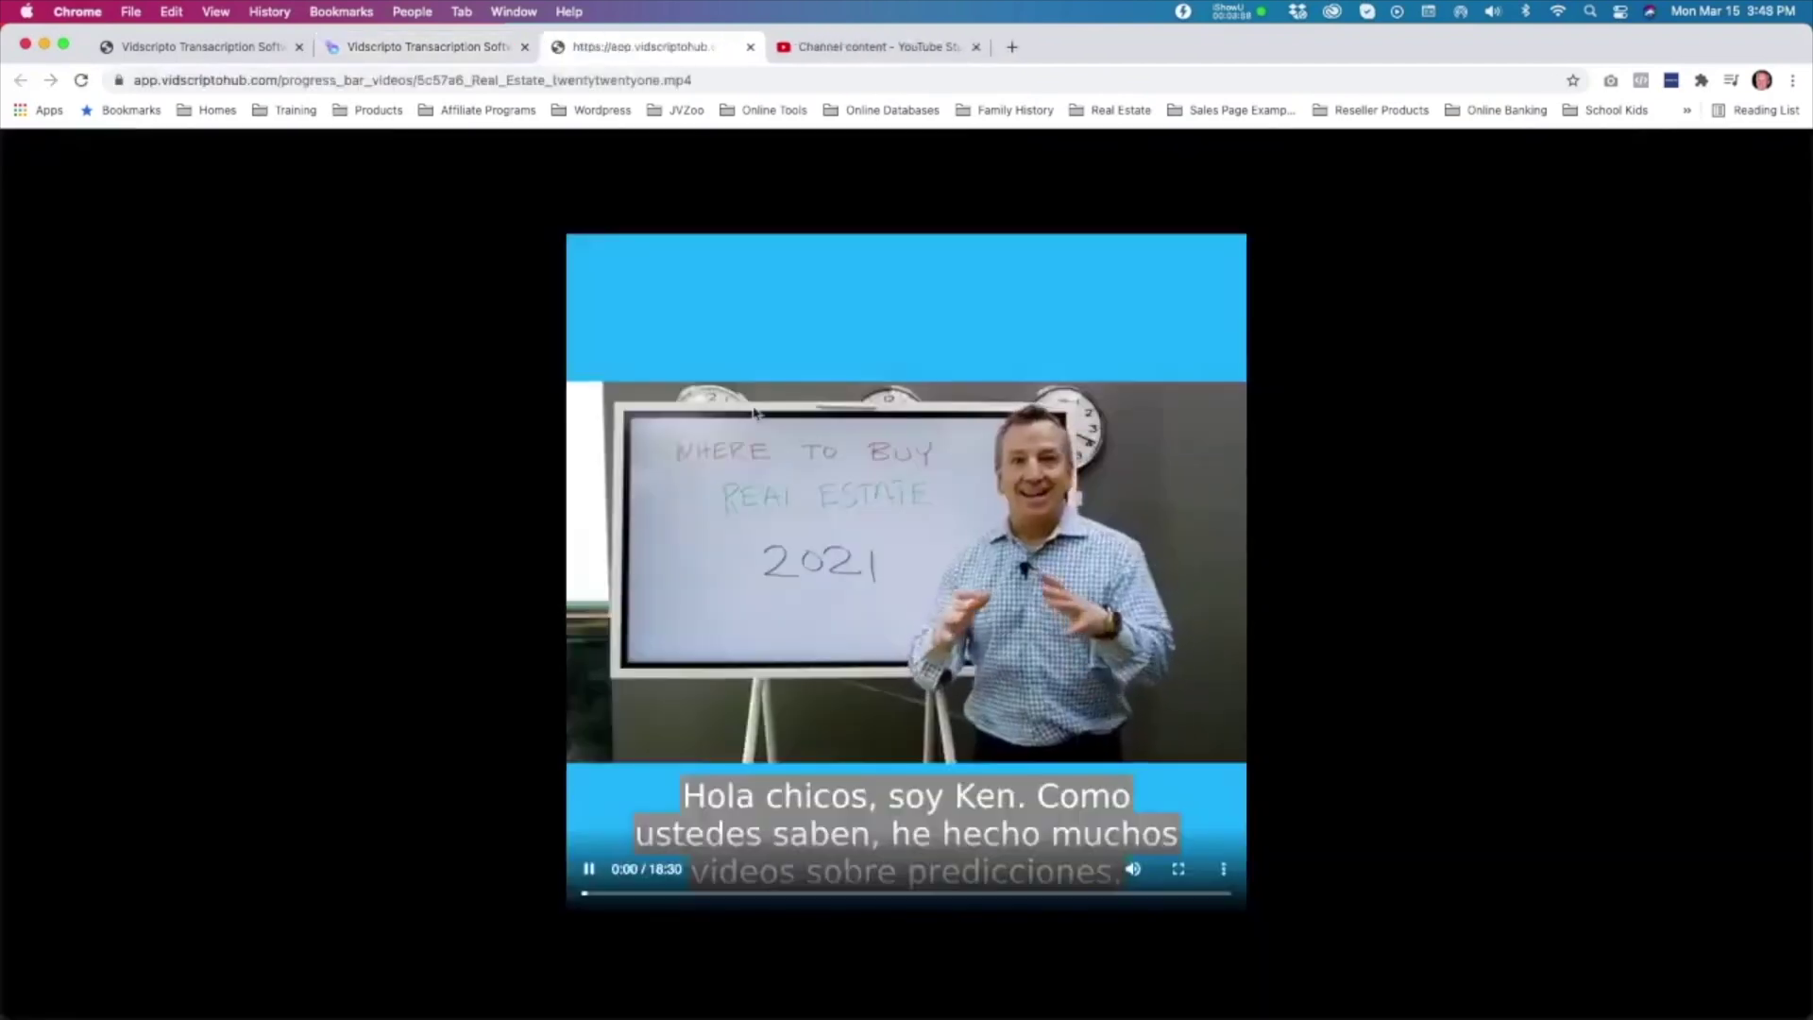
click(882, 549)
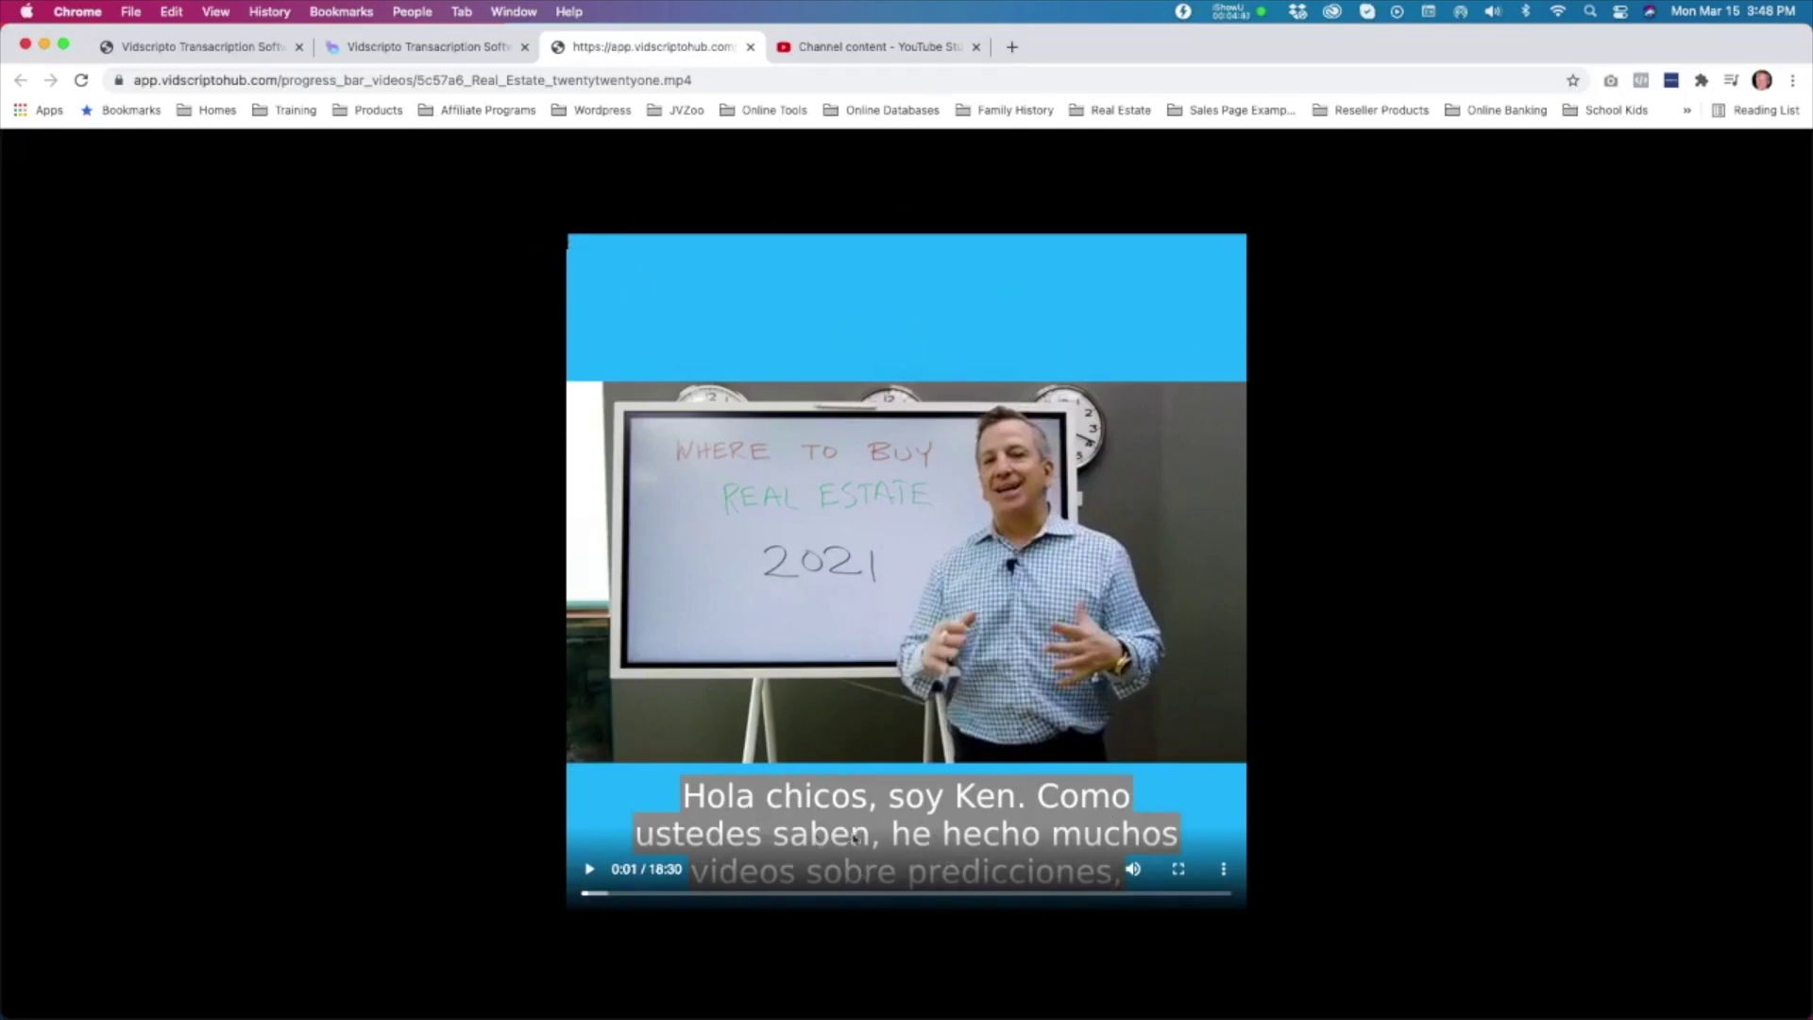
Step: Back in the subtitle editor, enable voice translation with the language Spanish, Mexican and the voice Miguel - (Male)
click(491, 46)
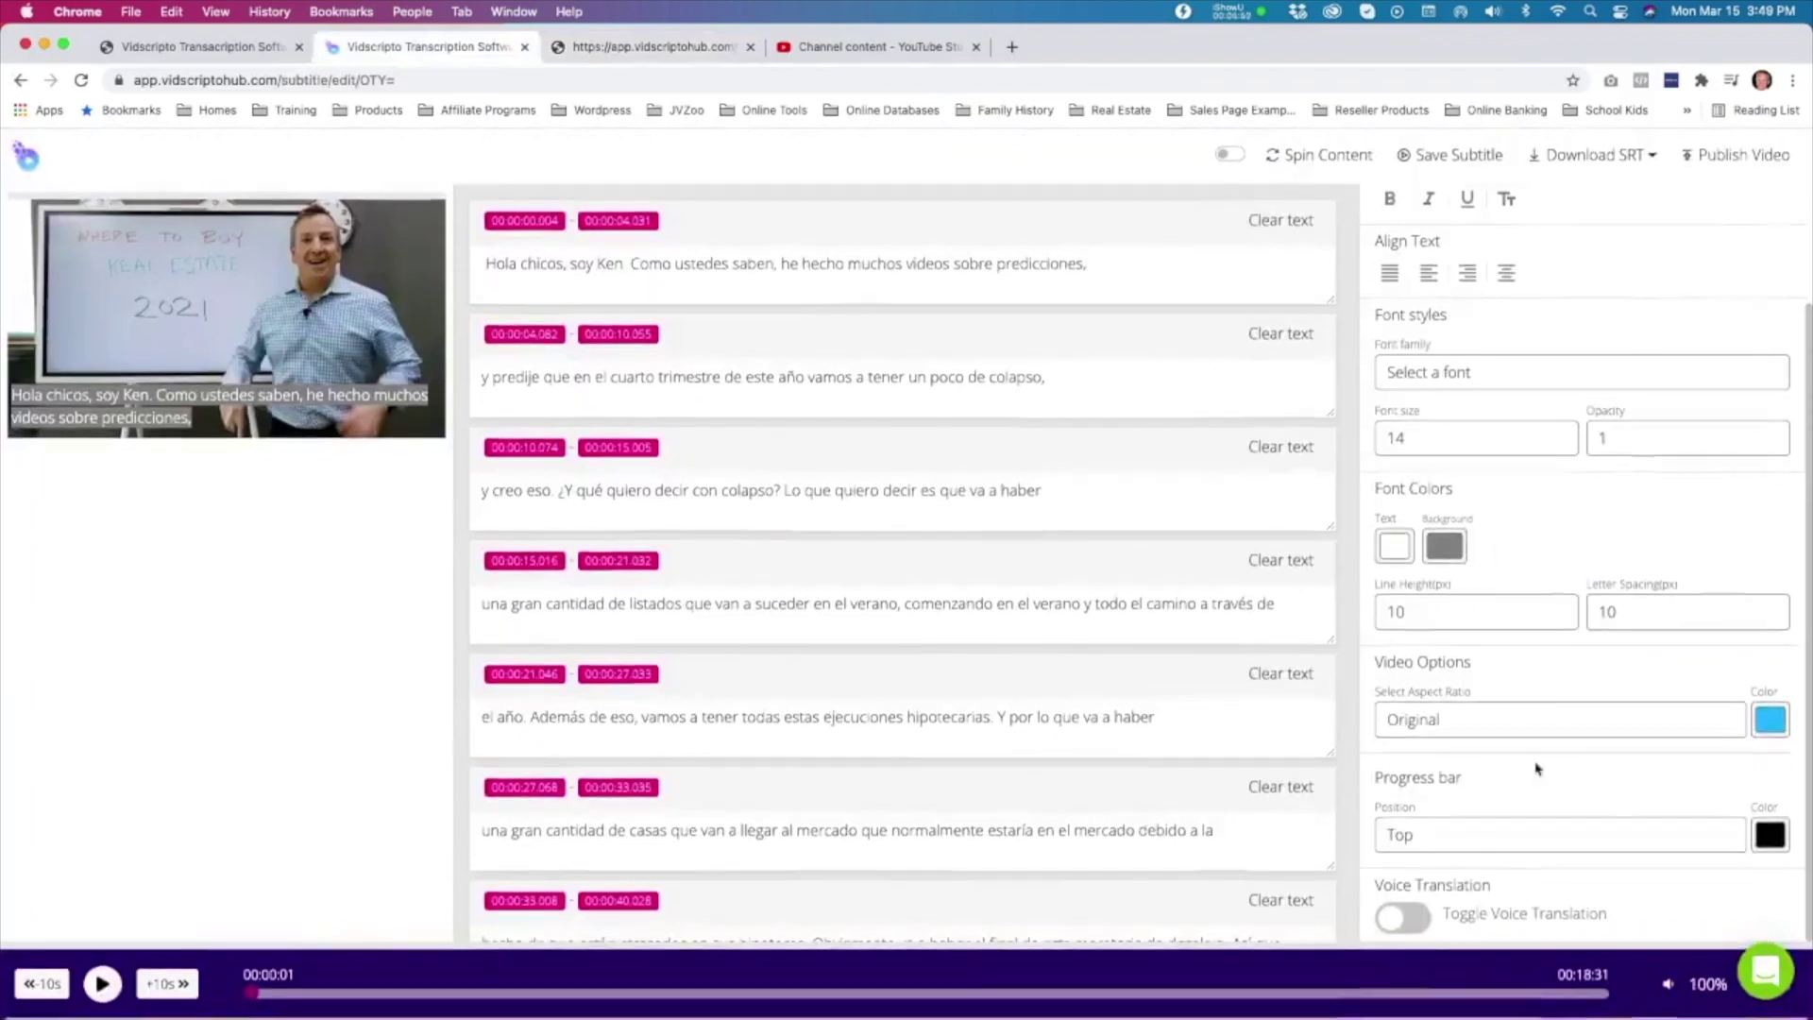
click(1411, 921)
scroll(1500, 850, down, 2)
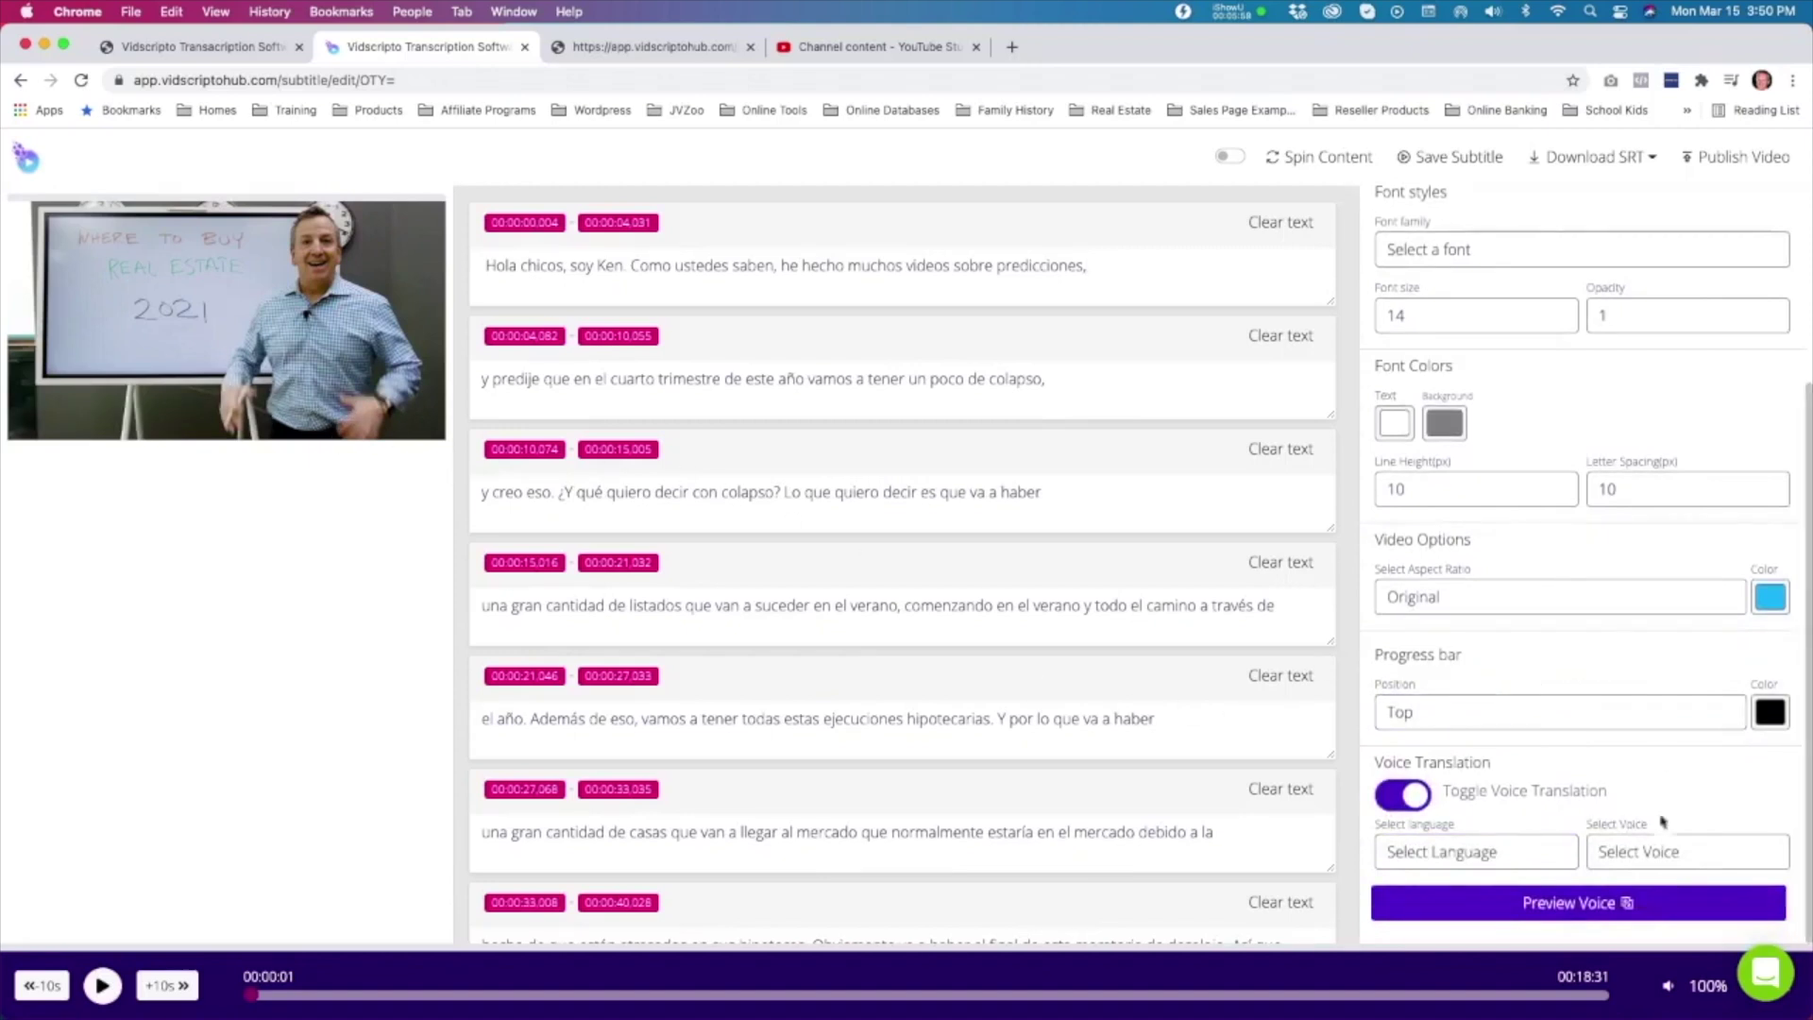
click(1490, 855)
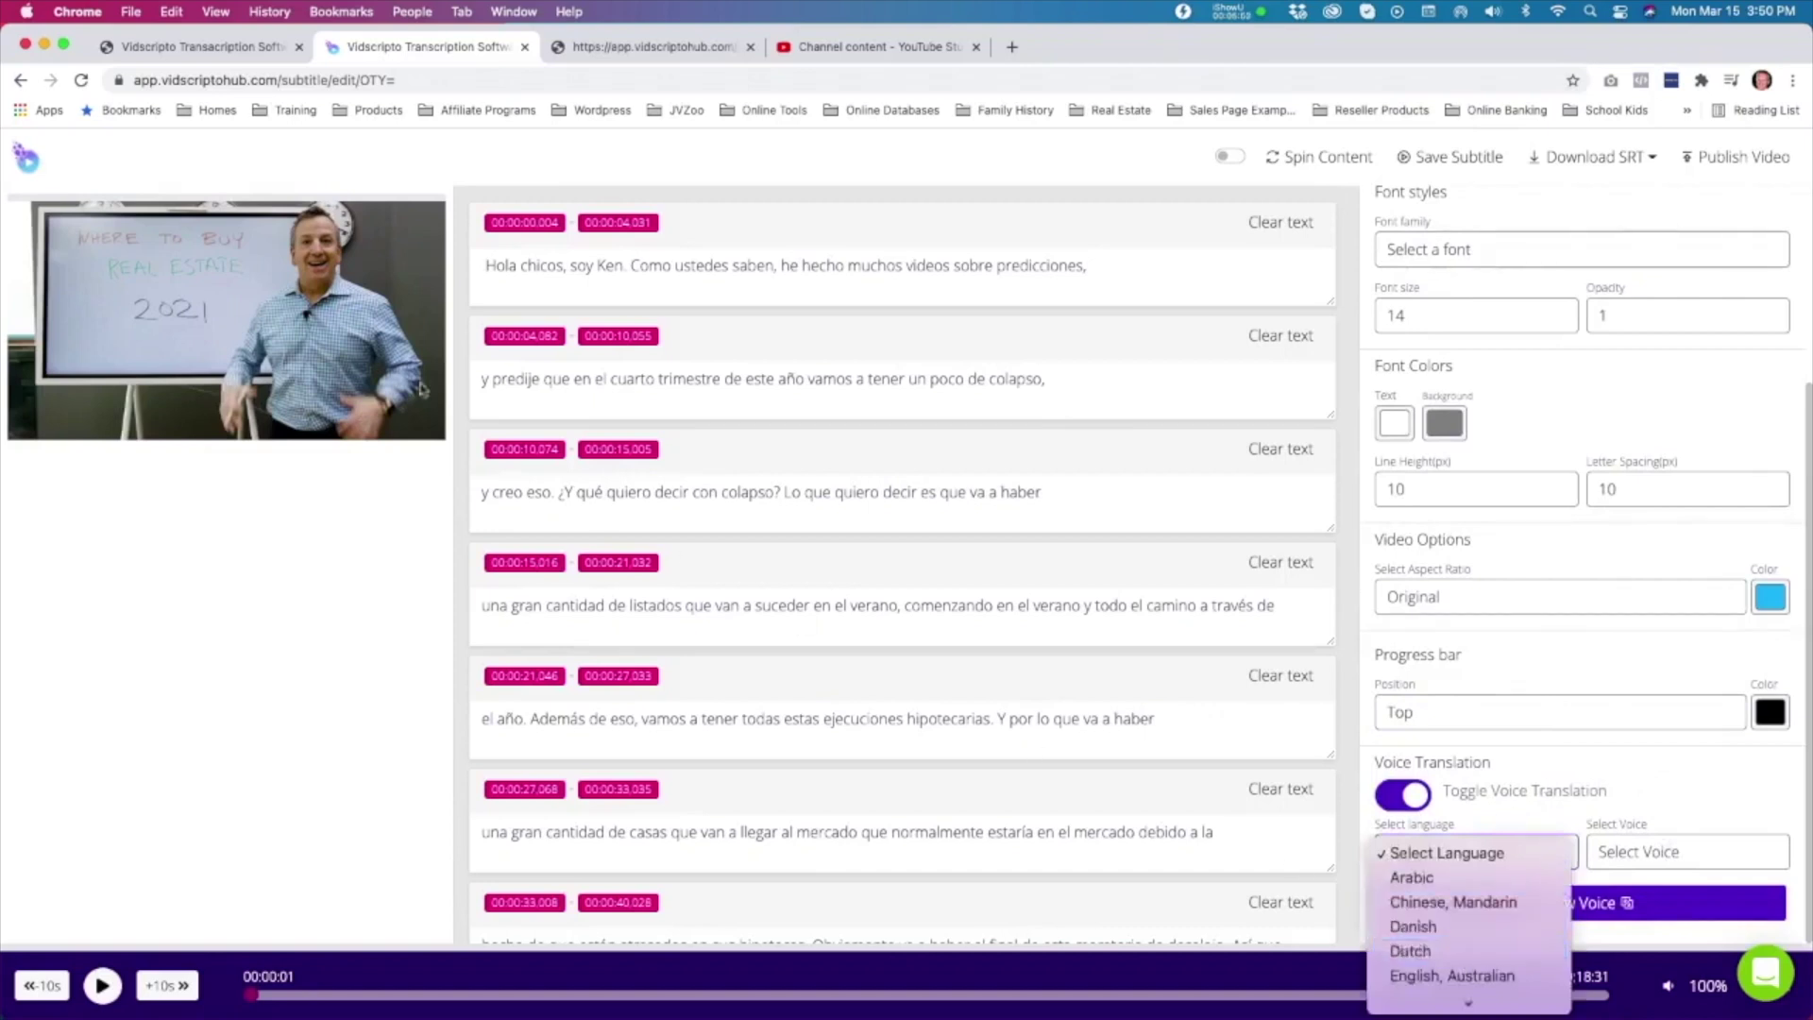
scroll(1483, 956, down, 10)
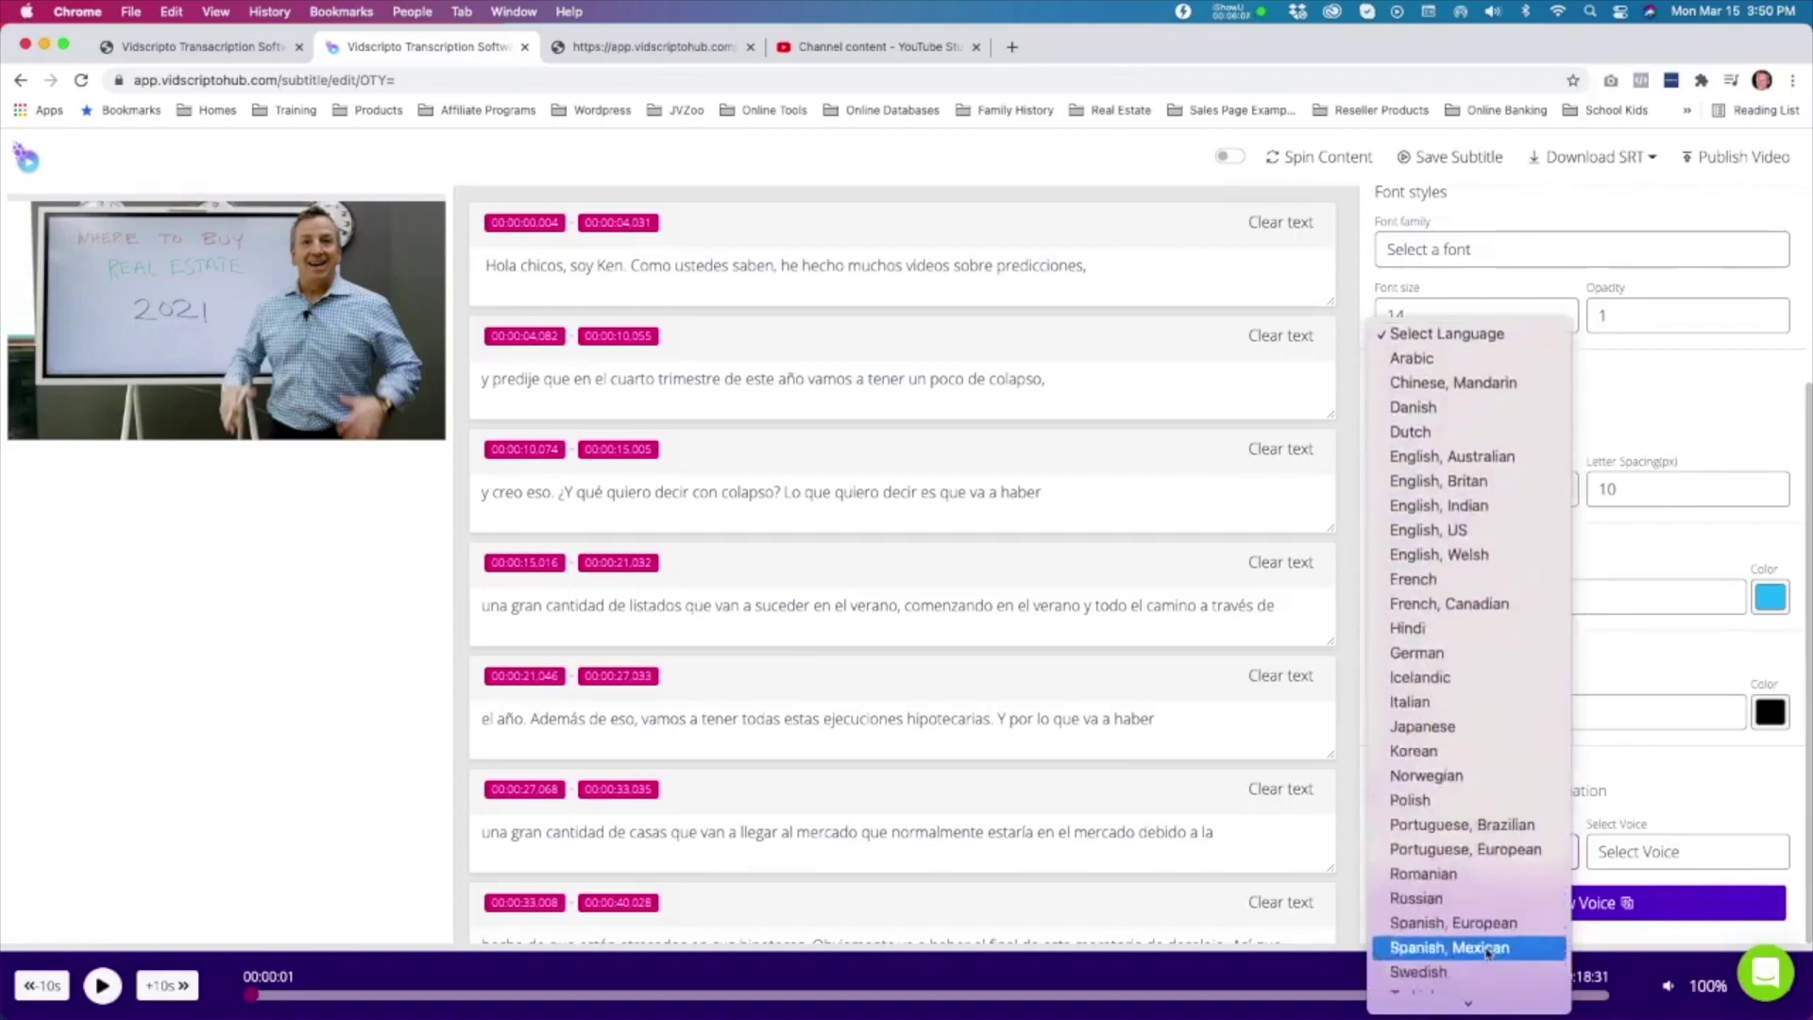
click(1478, 947)
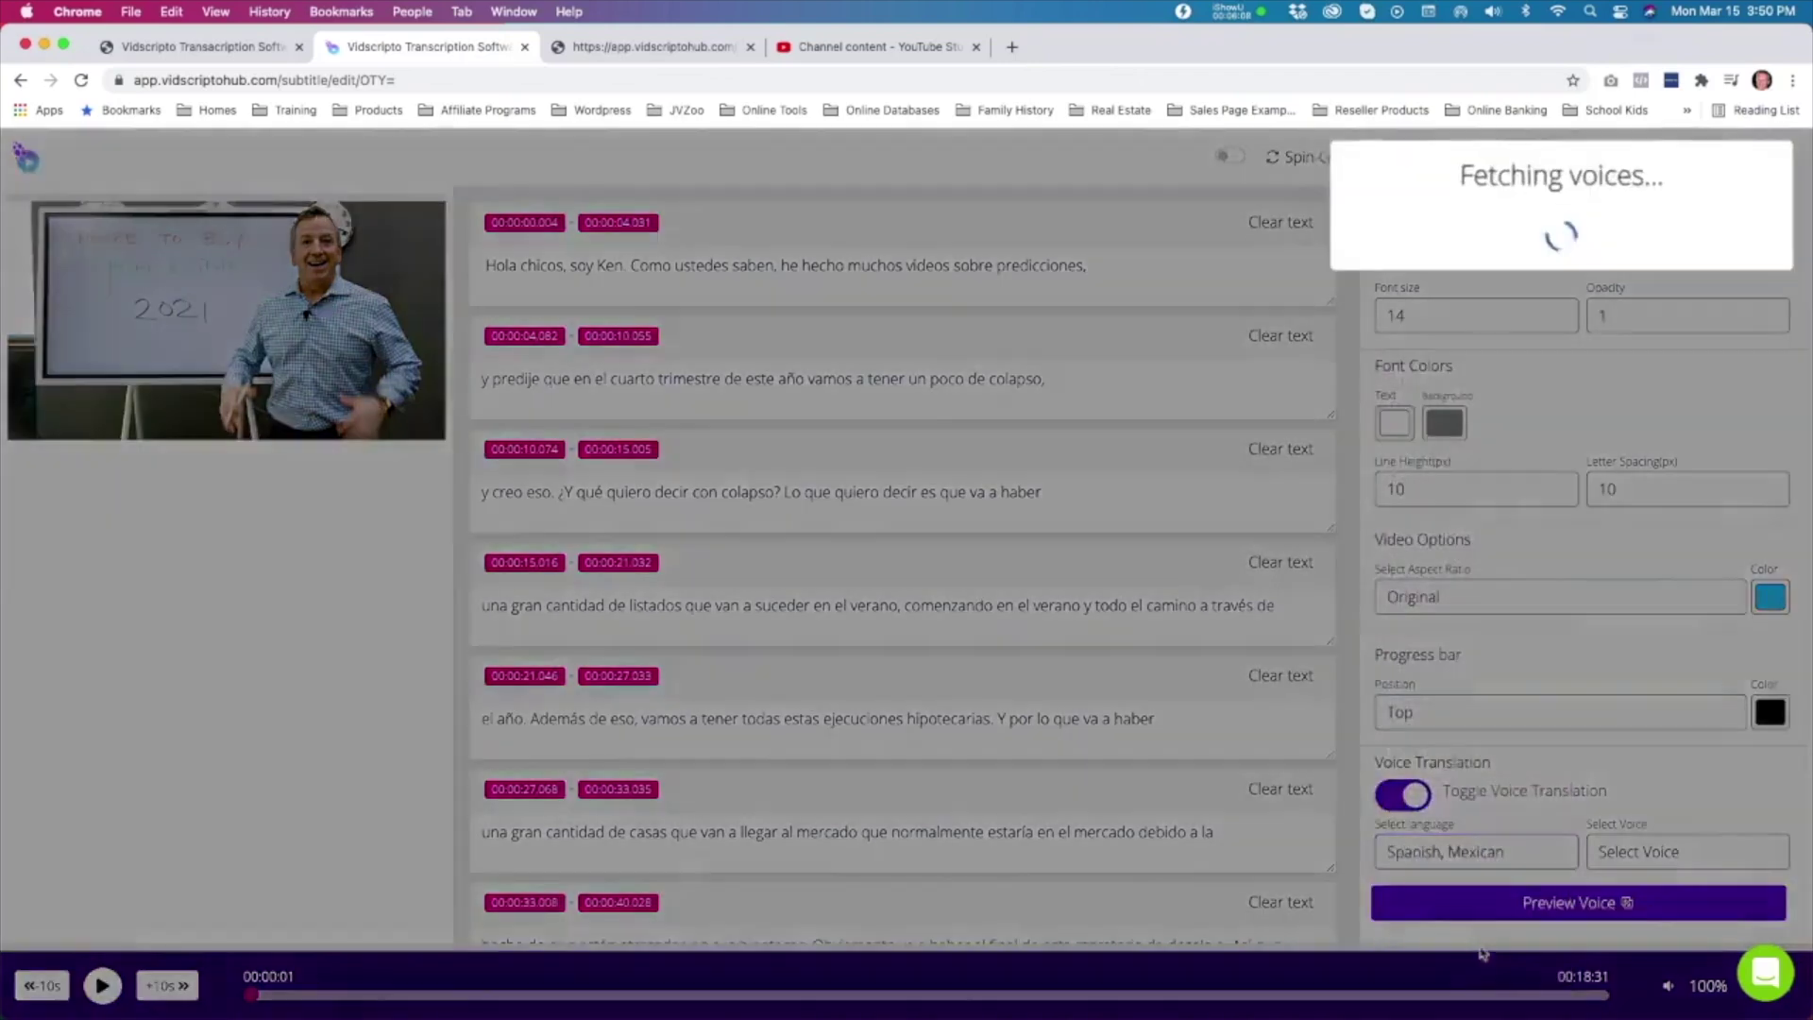
click(1628, 857)
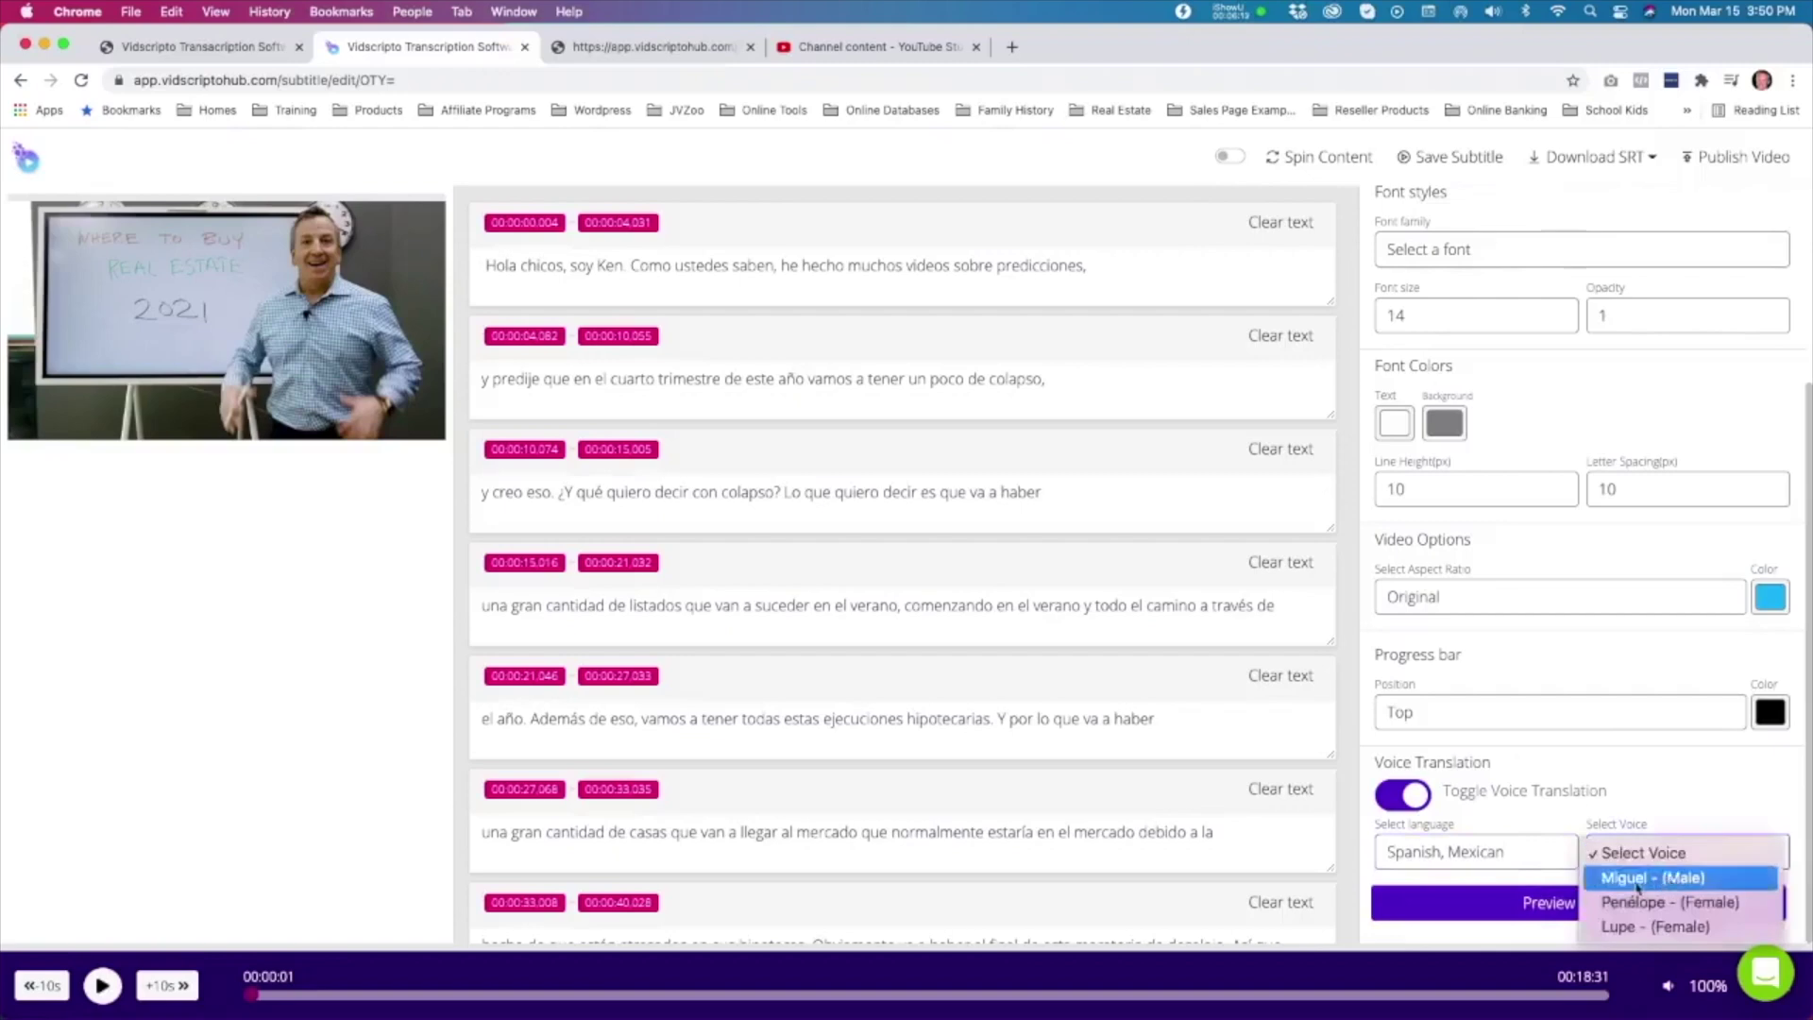
click(1640, 883)
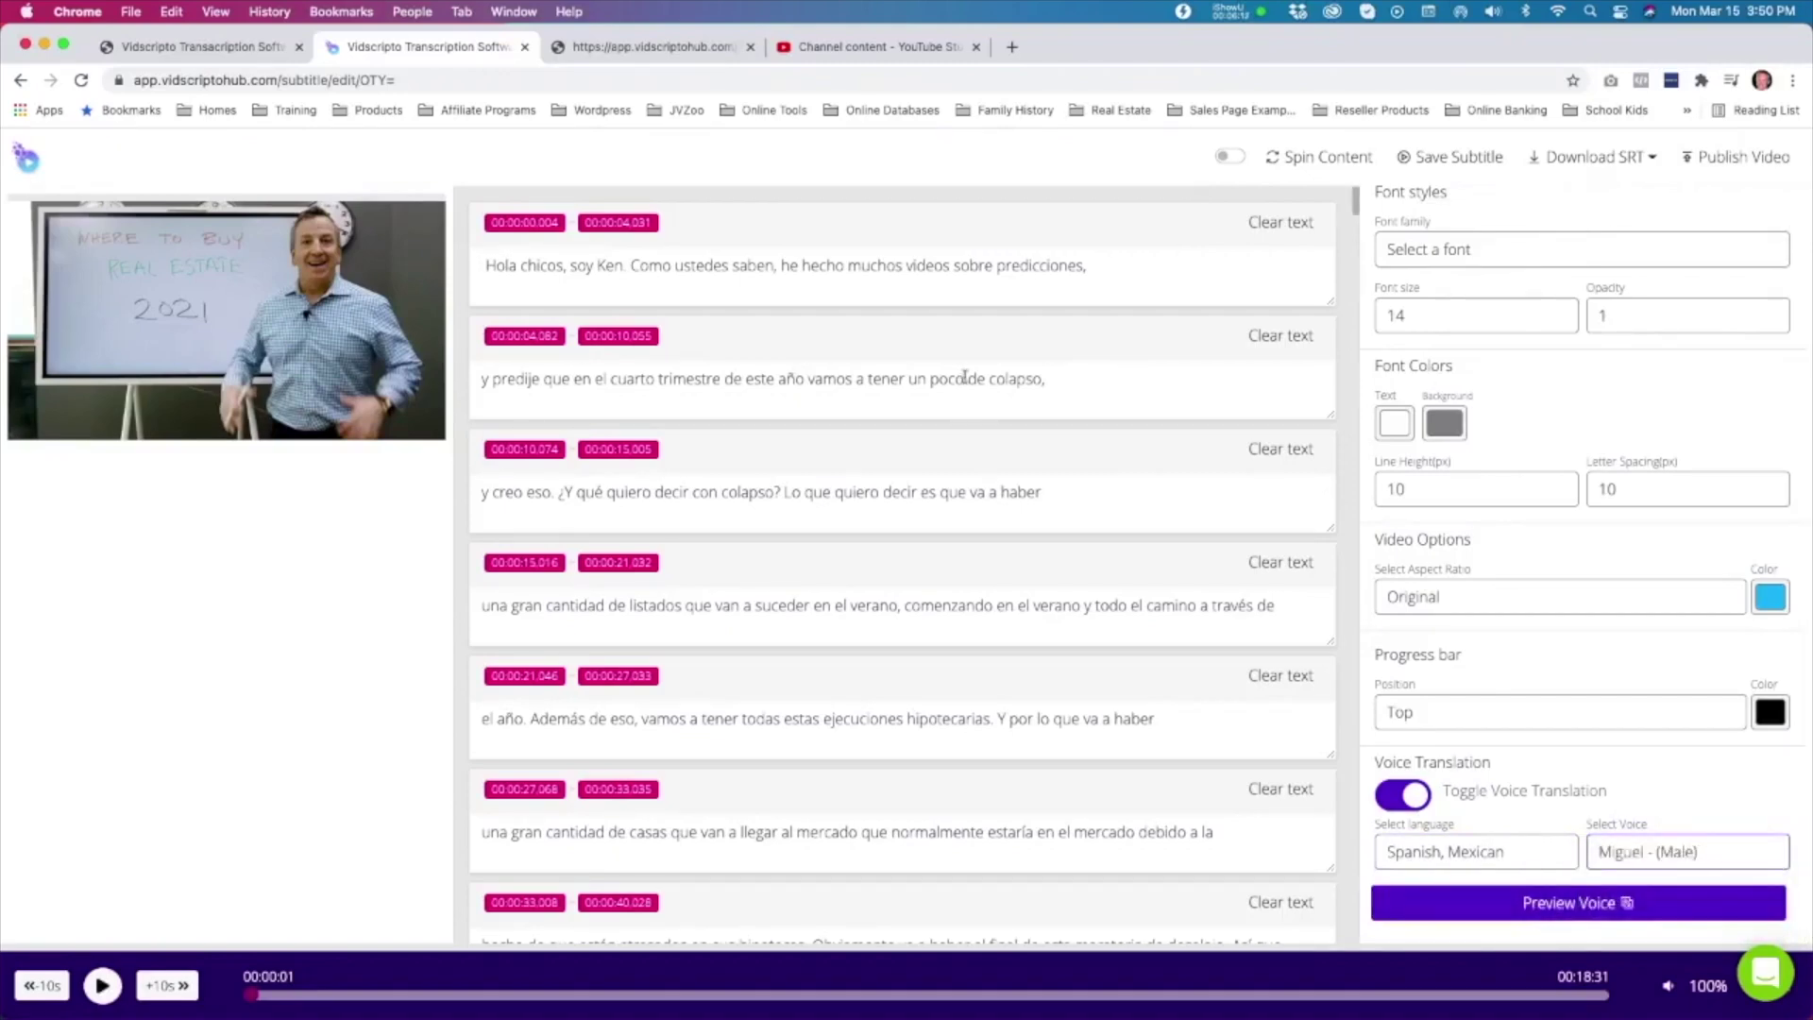
Step: Preview the Spanish voice translation and publish the video with it
click(1574, 907)
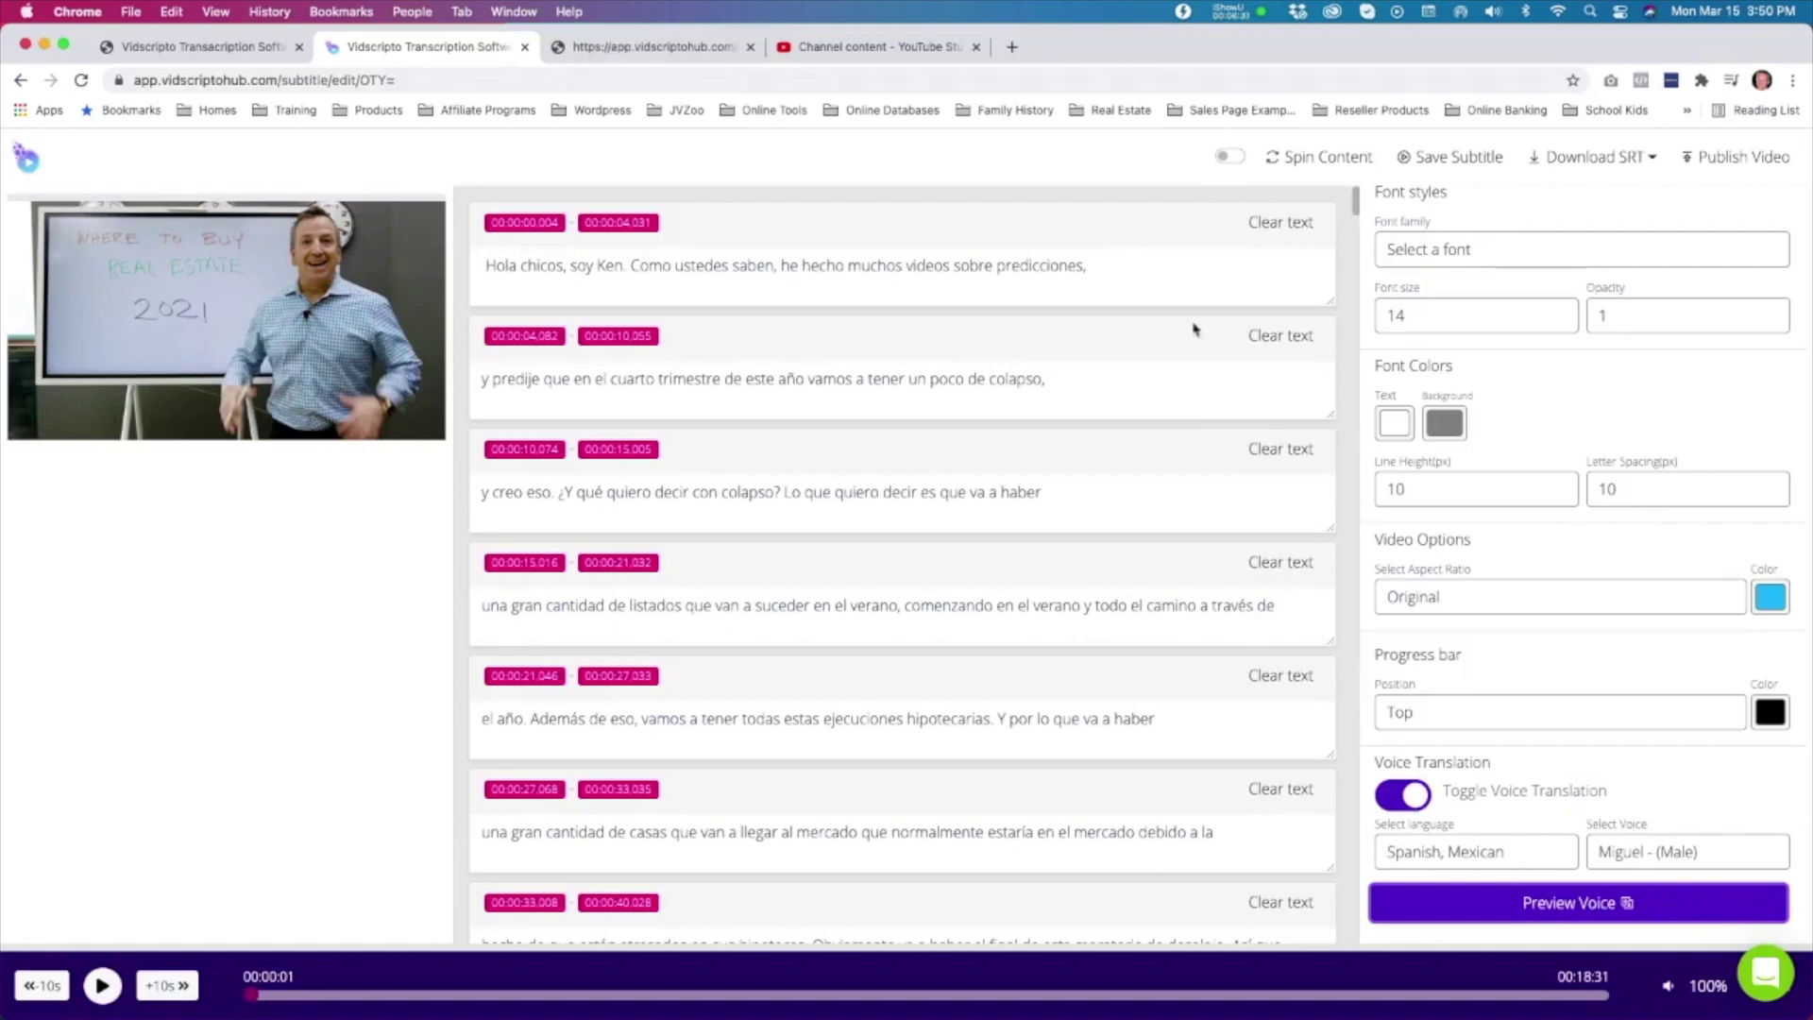
click(1734, 160)
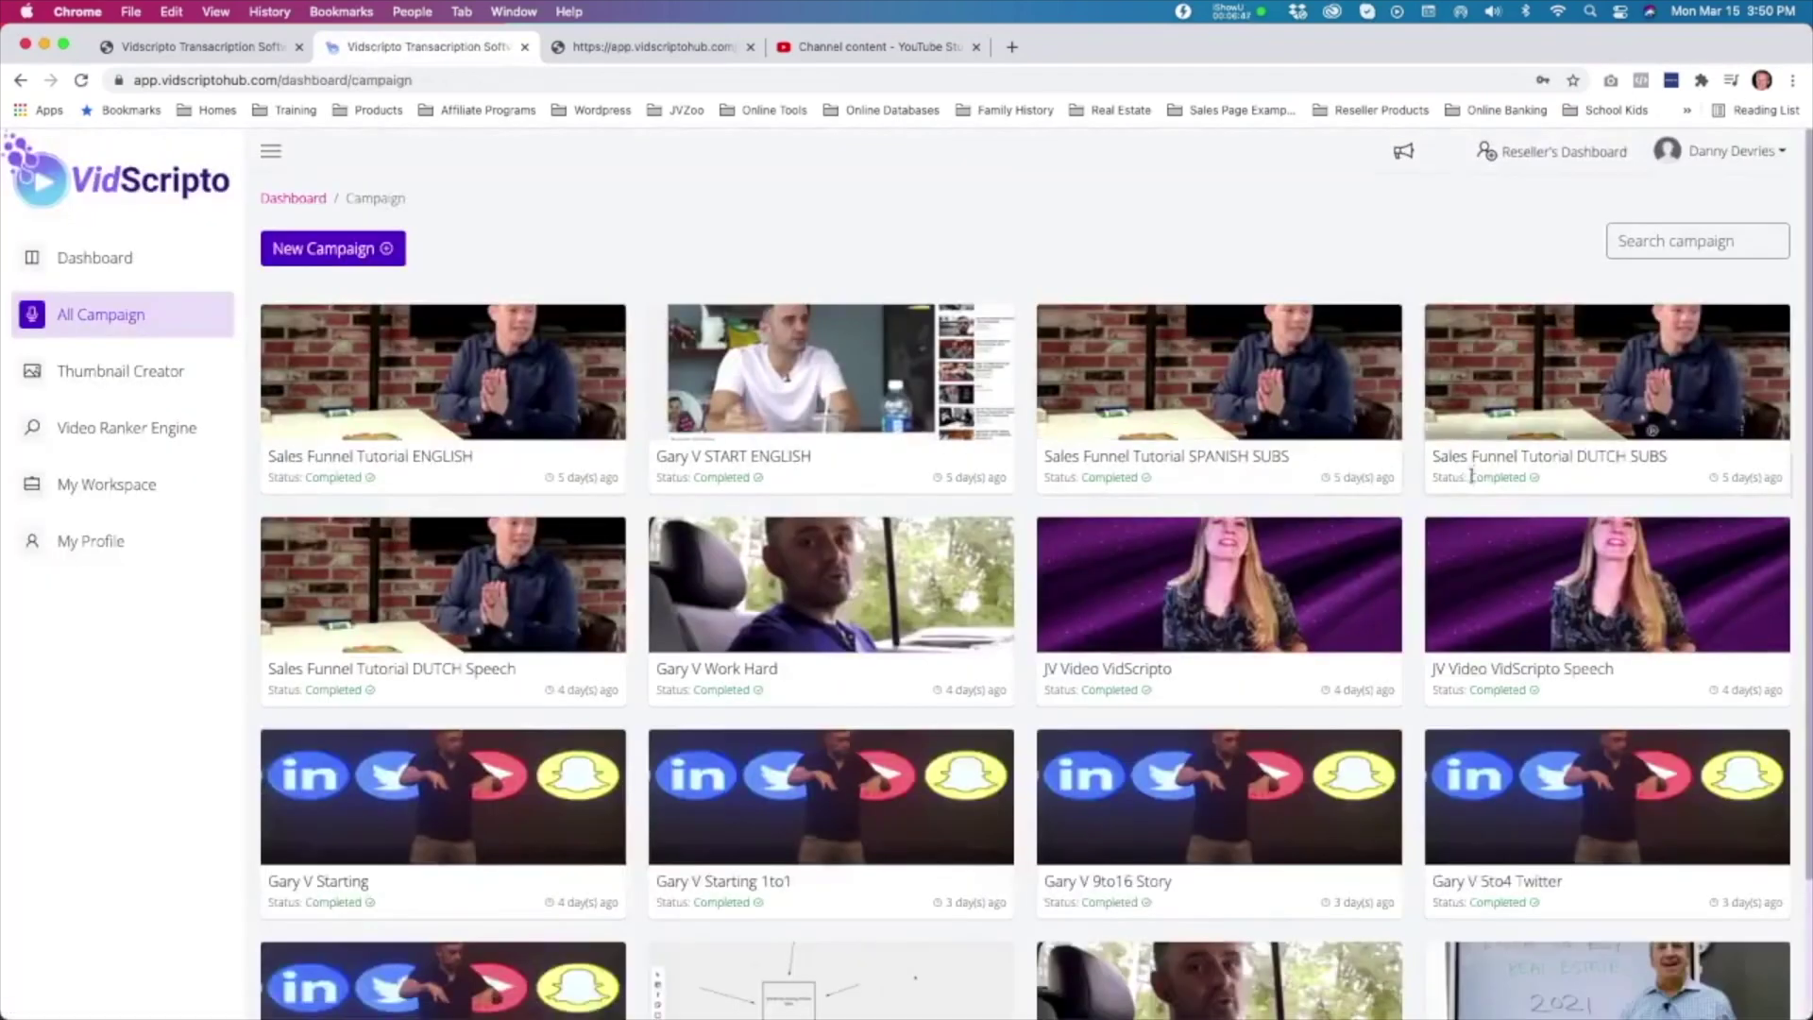
Step: Play the start of the rendered "Real Estate Twentytwentyone" video from the campaign list, pause it and close it
scroll(1209, 377, down, 3)
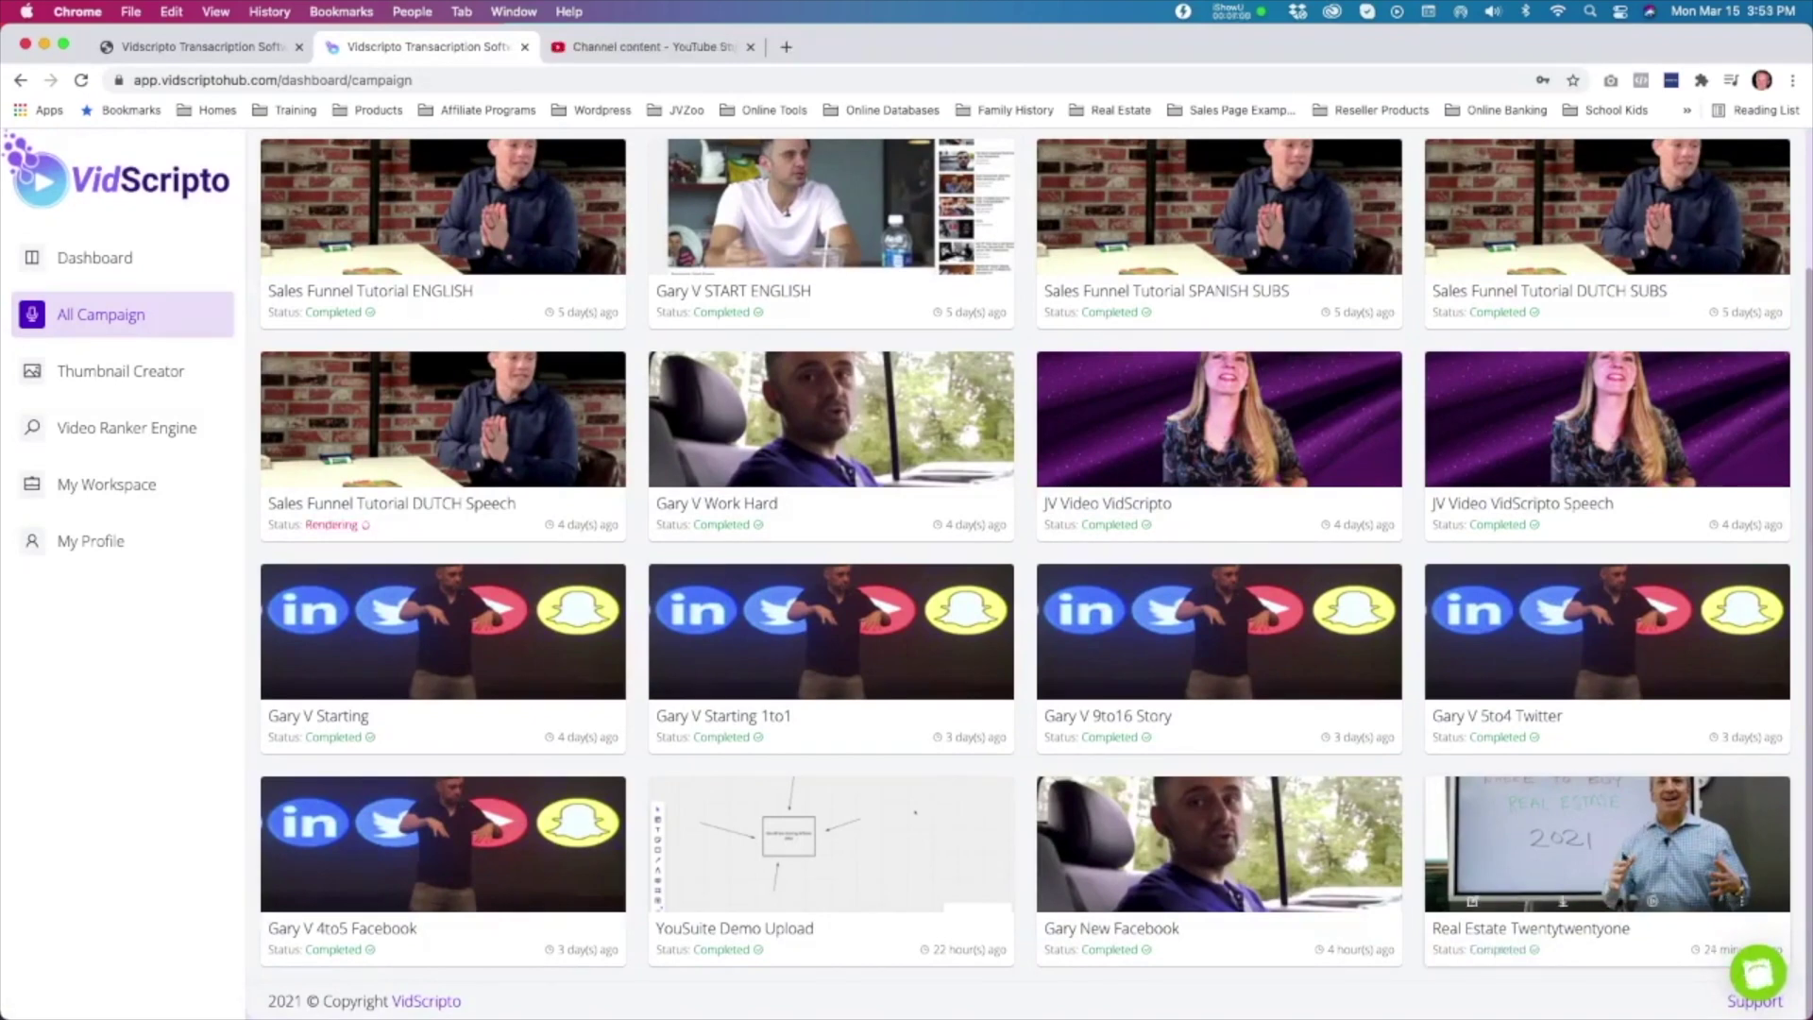
click(1652, 904)
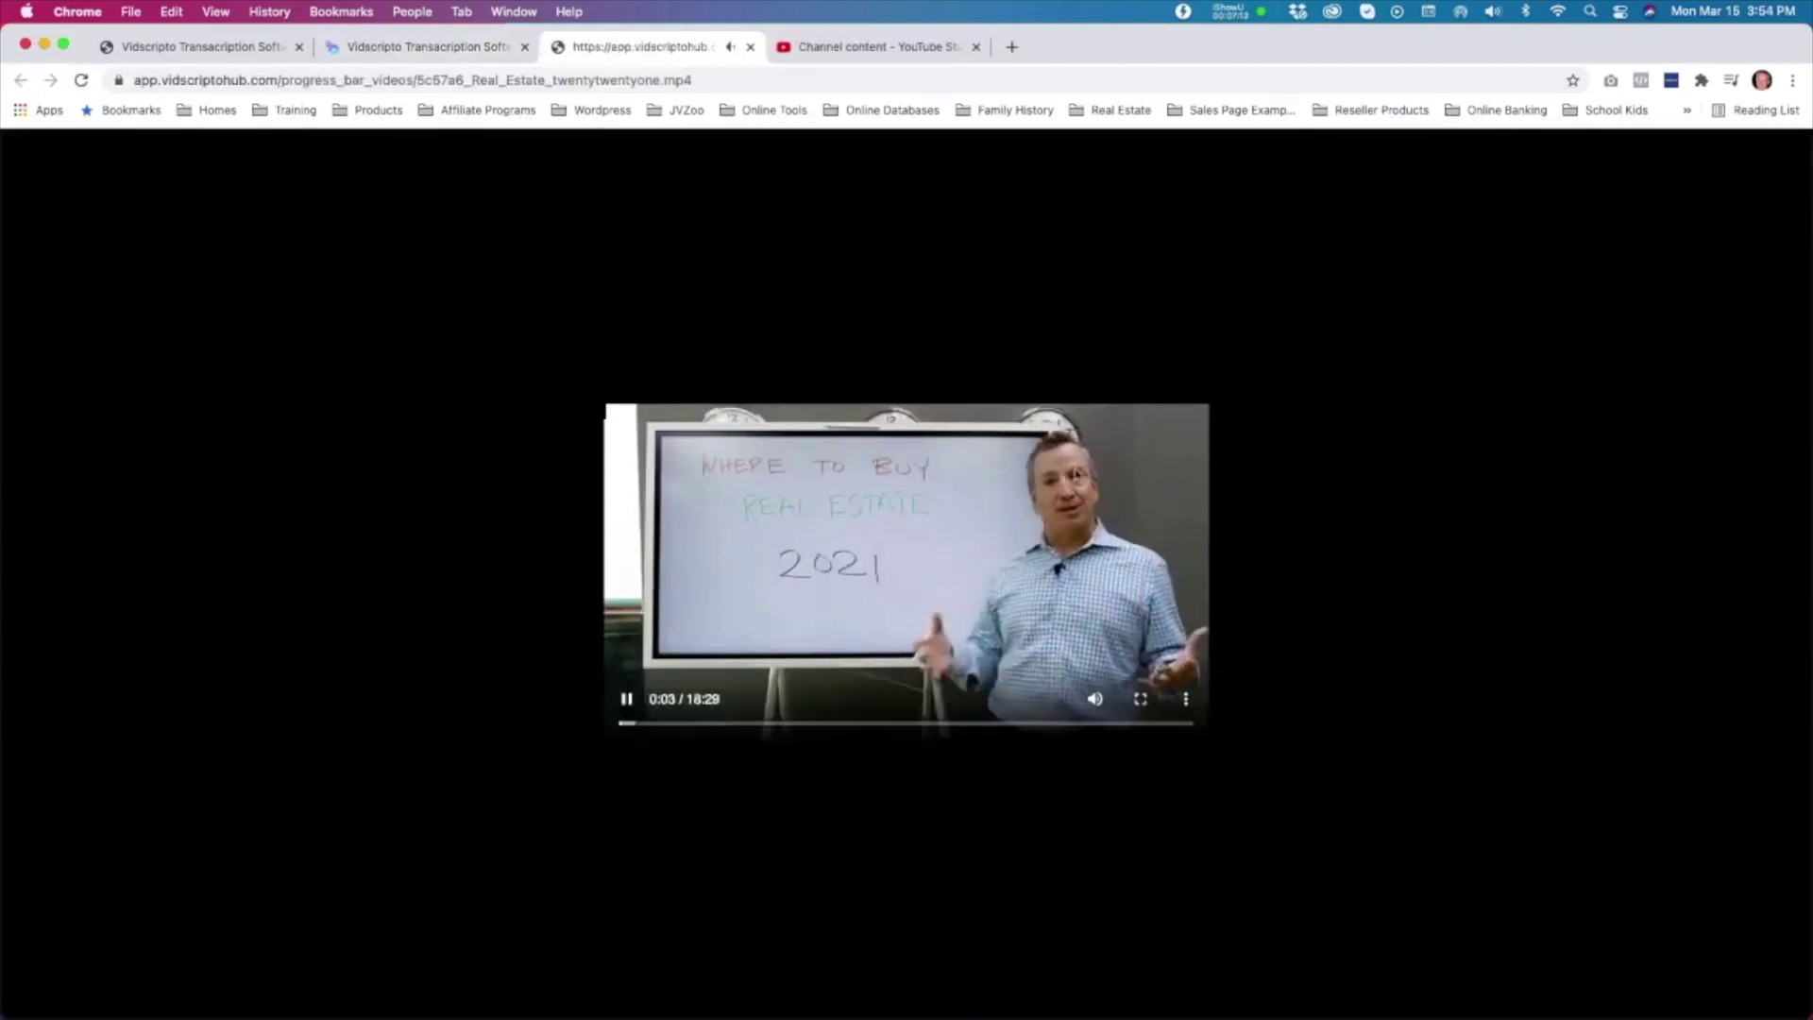
click(628, 699)
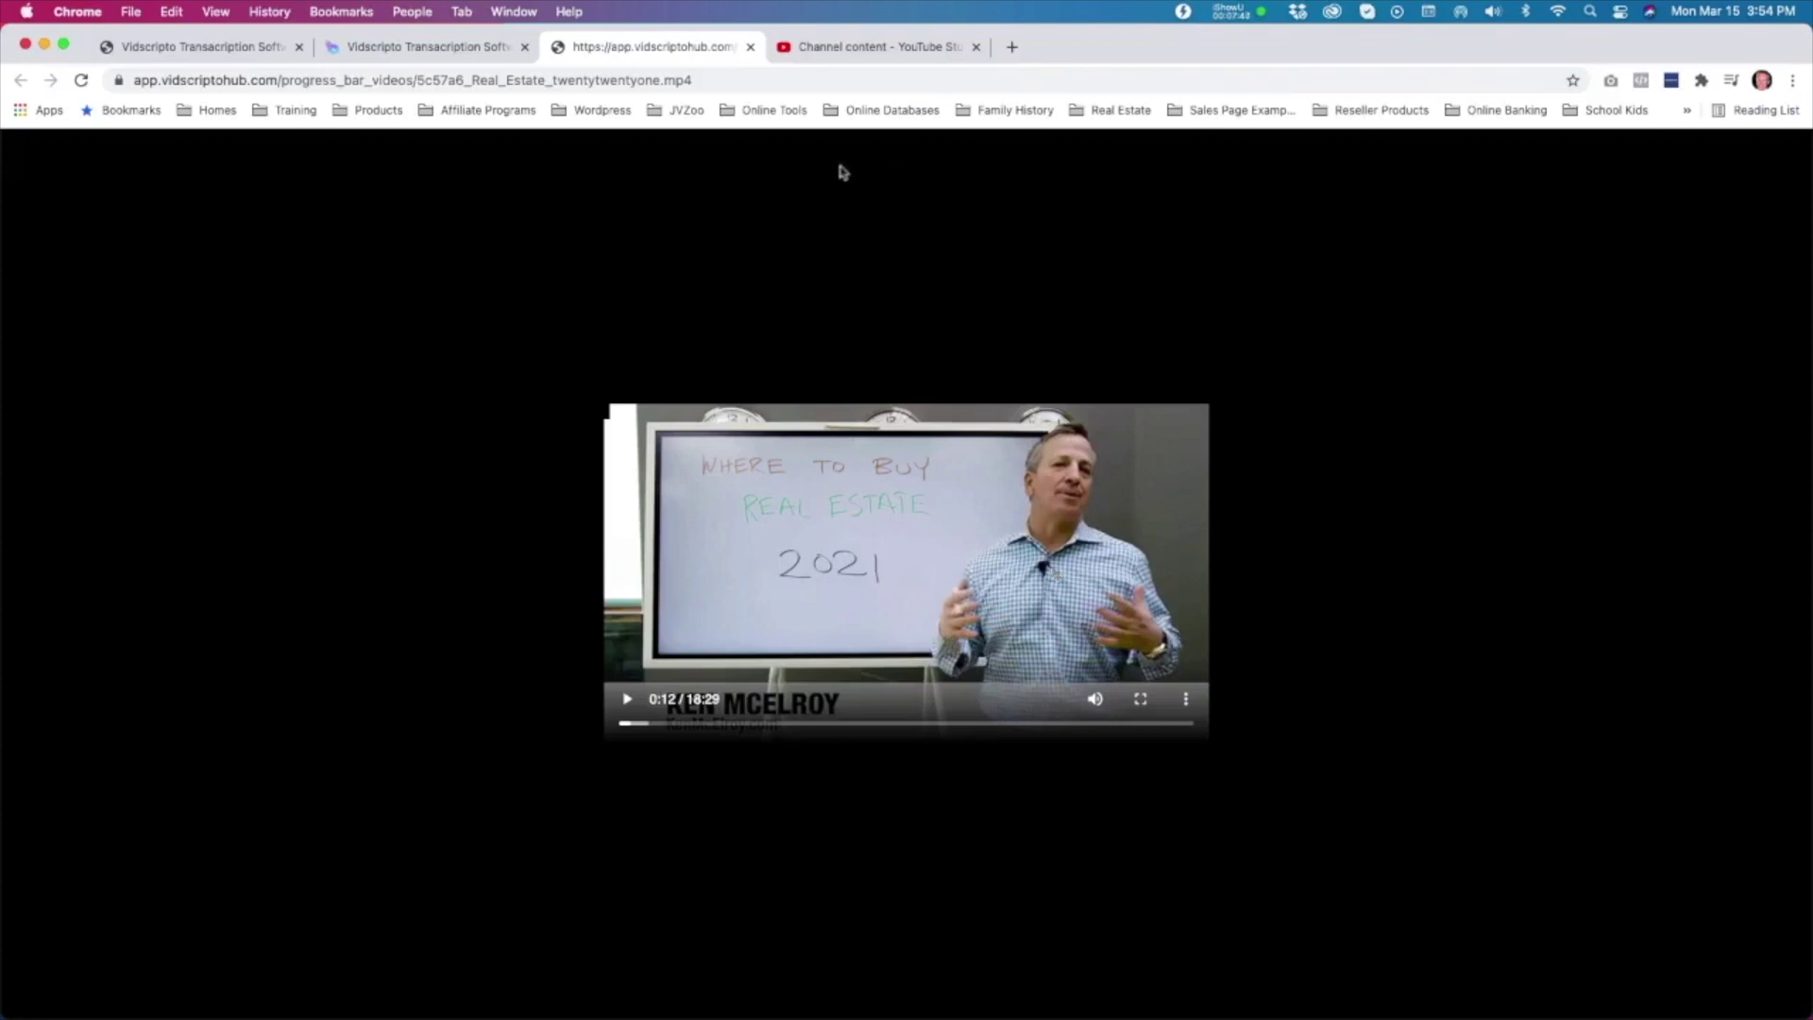
click(751, 47)
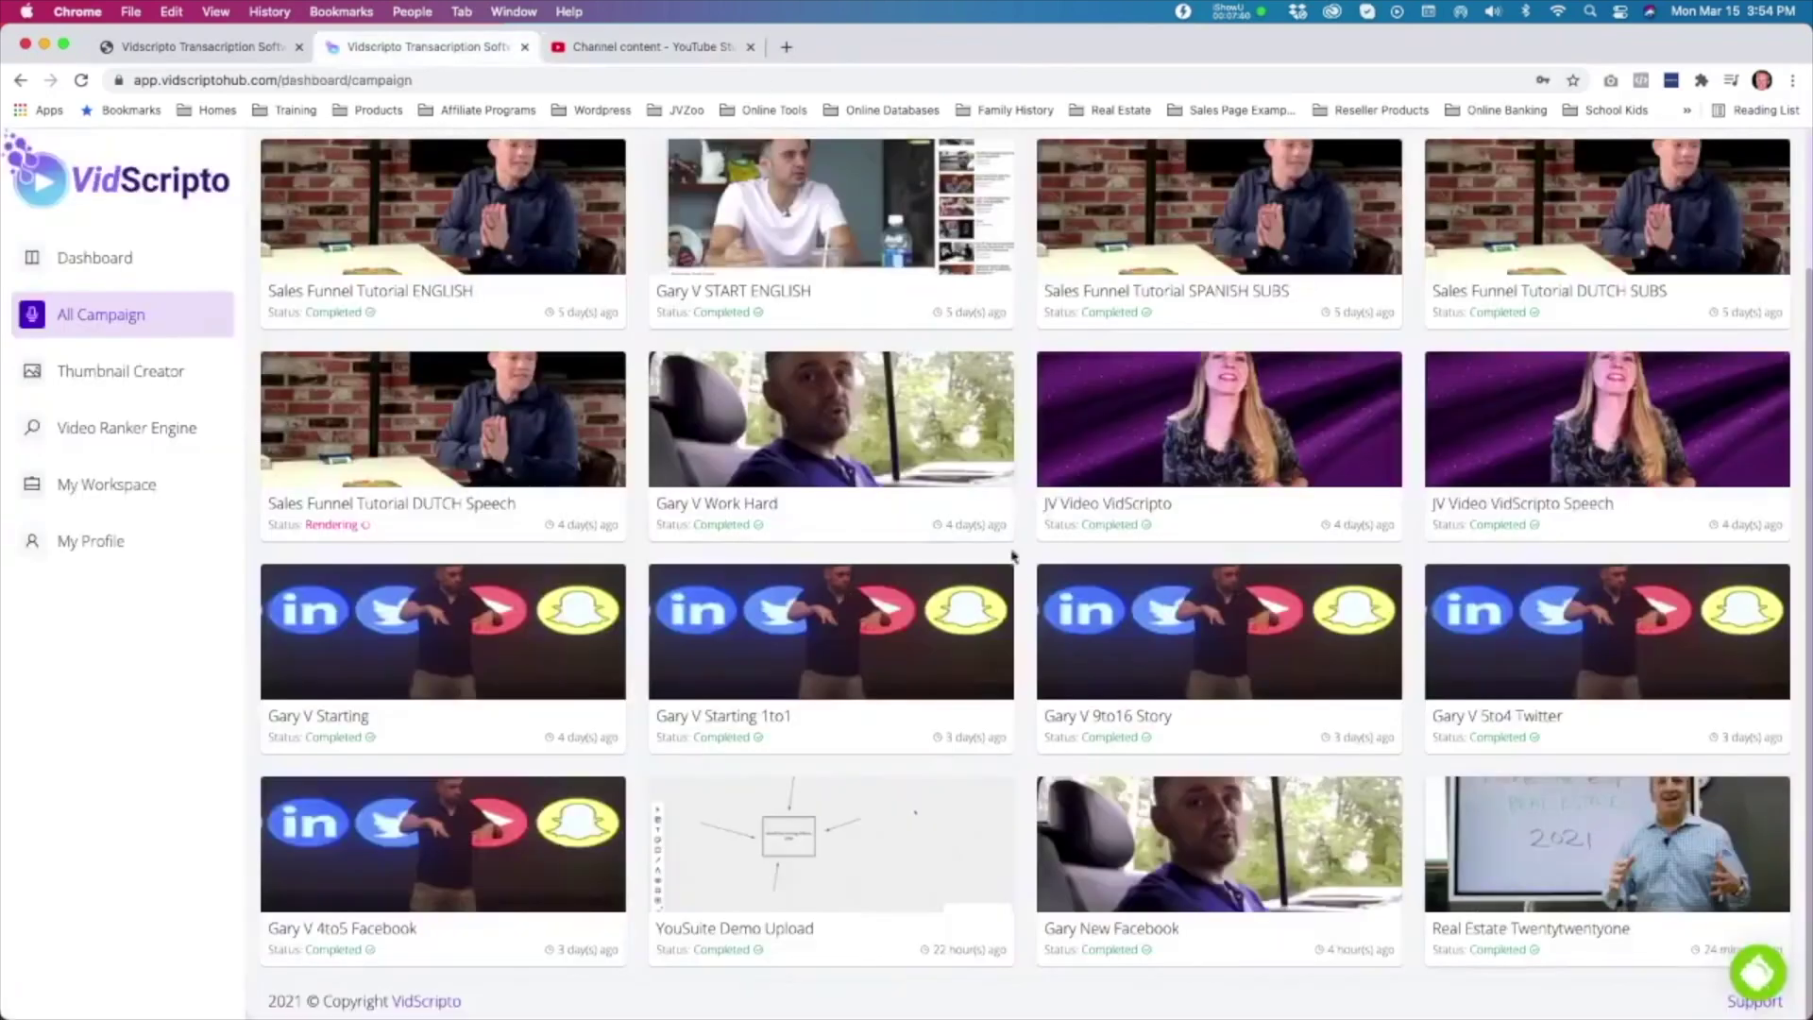
Step: Play the start of the rendered "Sales Funnel Tutorial ENGLISH" video, close it and view that campaign's additional options
scroll(1050, 612, up, 2)
scroll(1050, 612, down, 1)
scroll(1050, 612, up, 2)
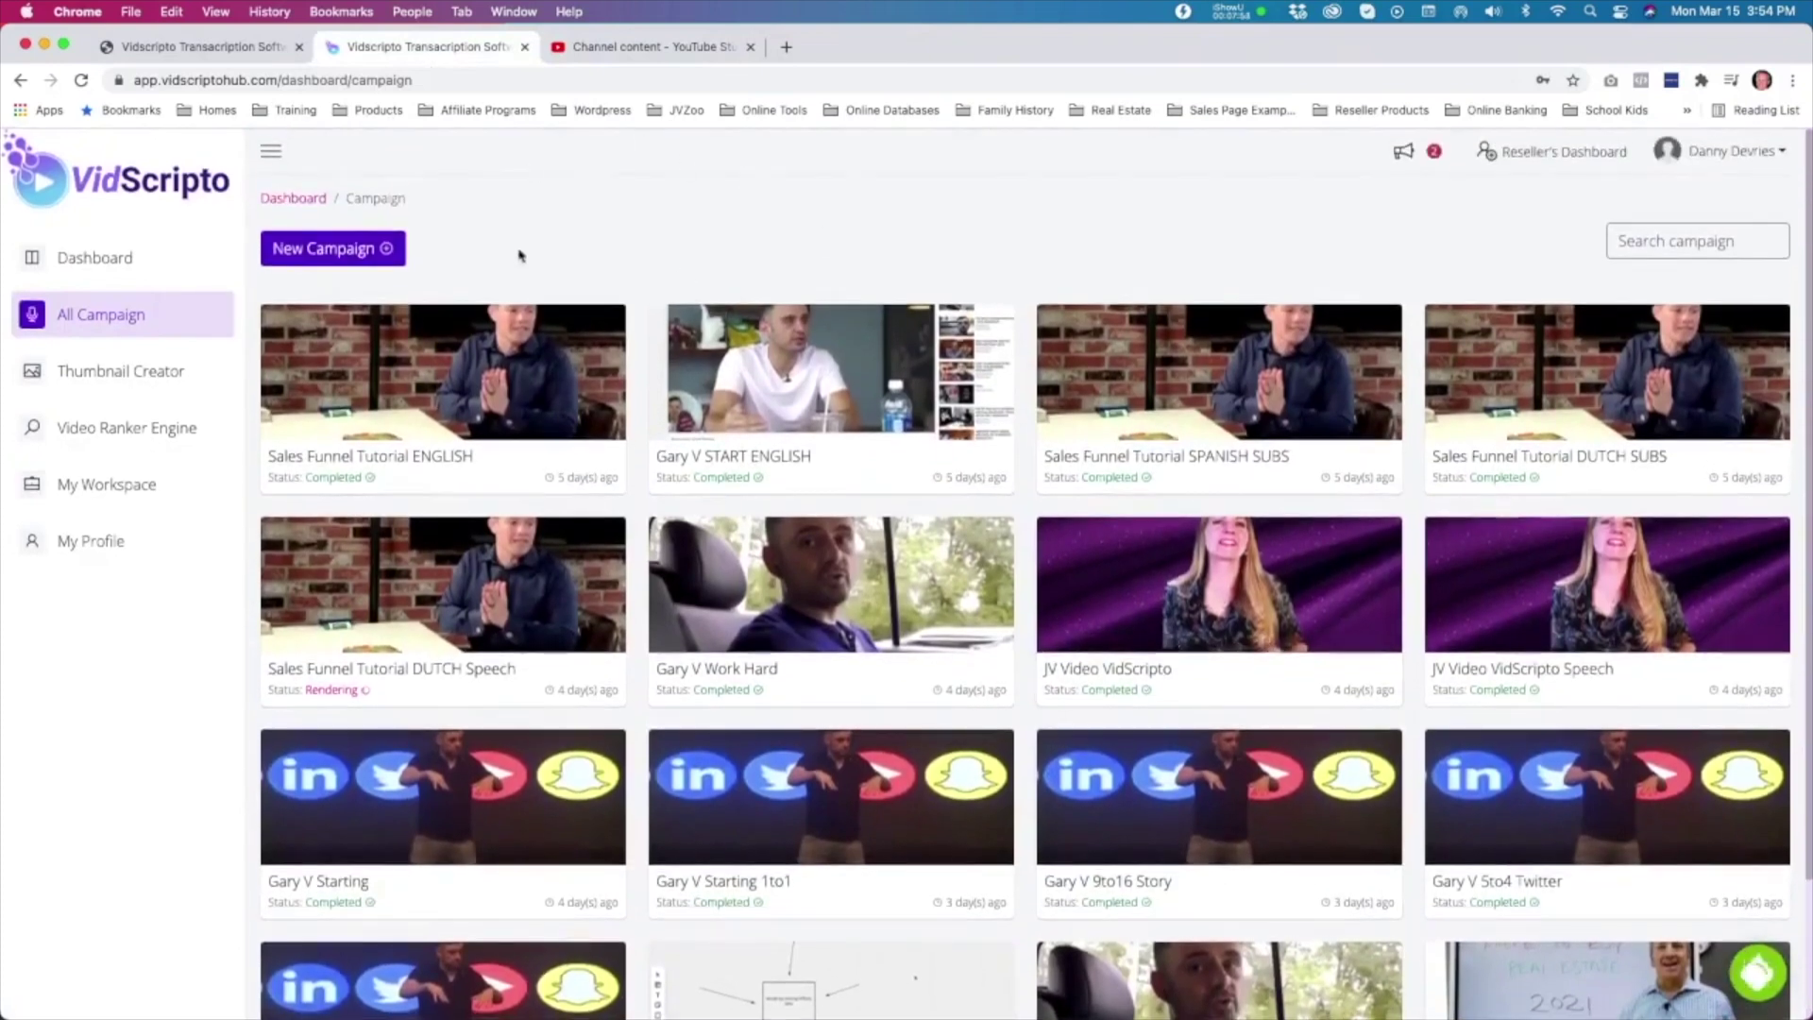
click(490, 431)
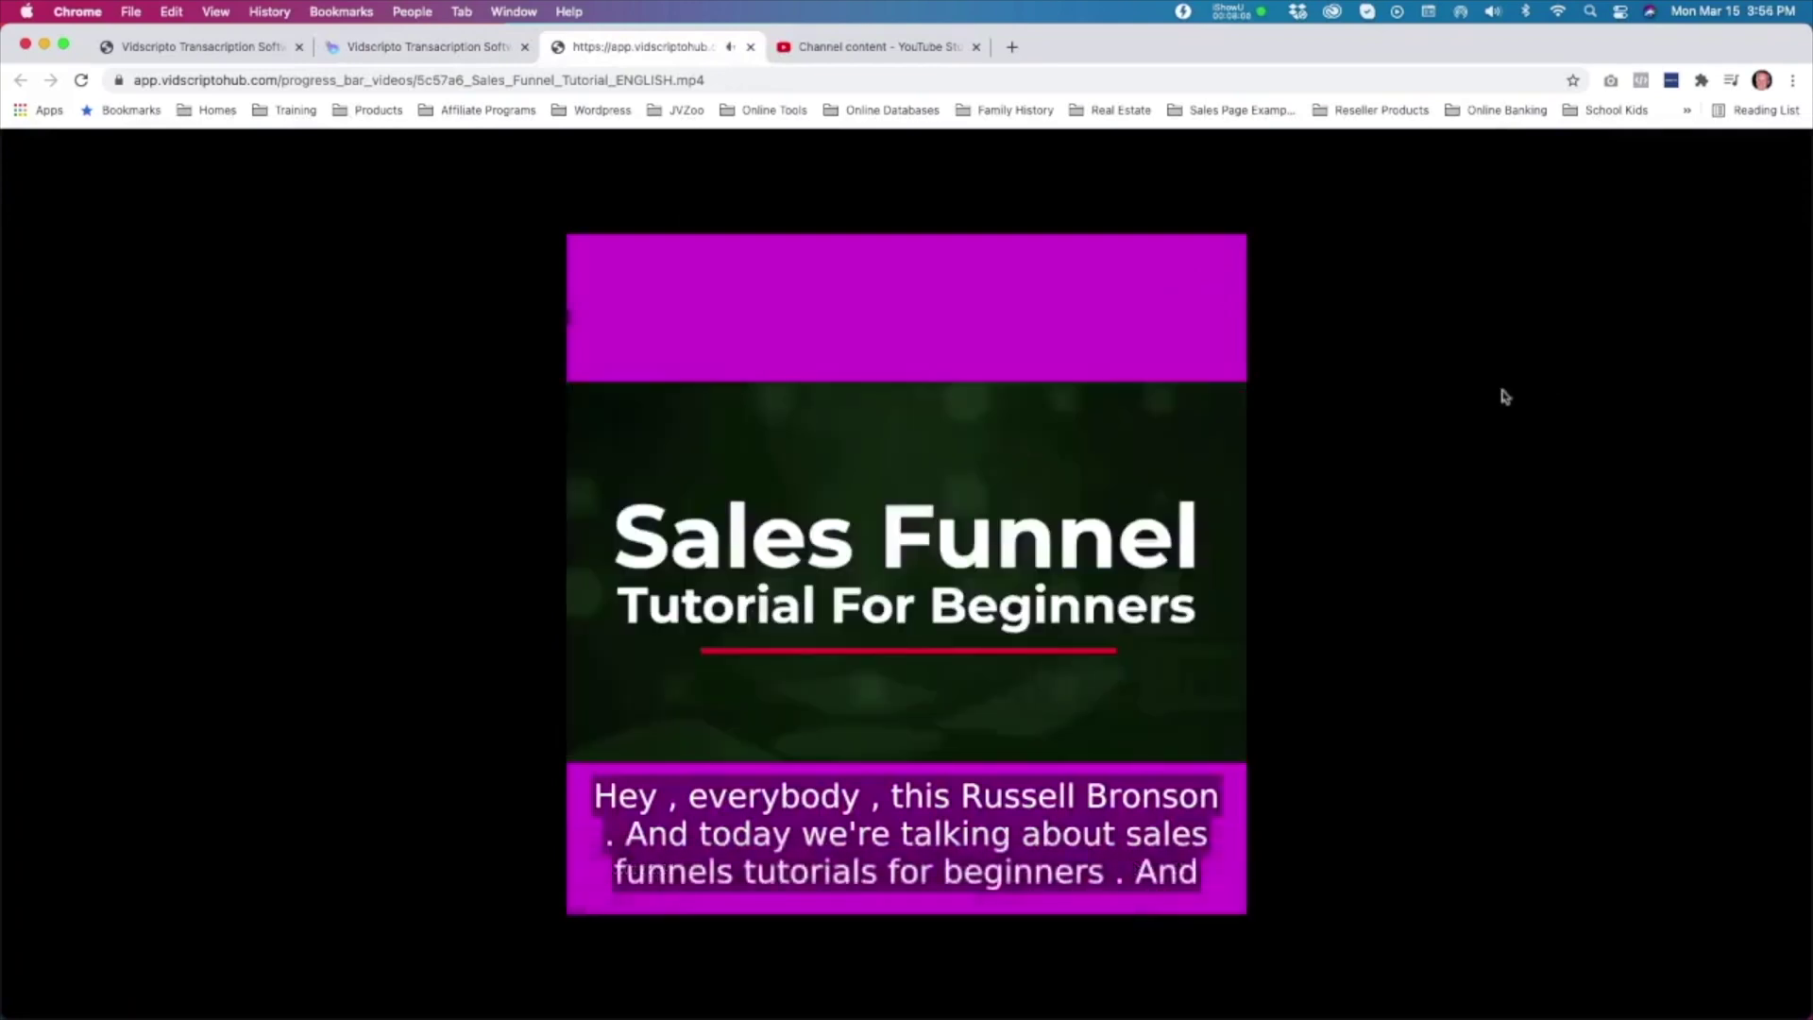
mouse_move(699, 576)
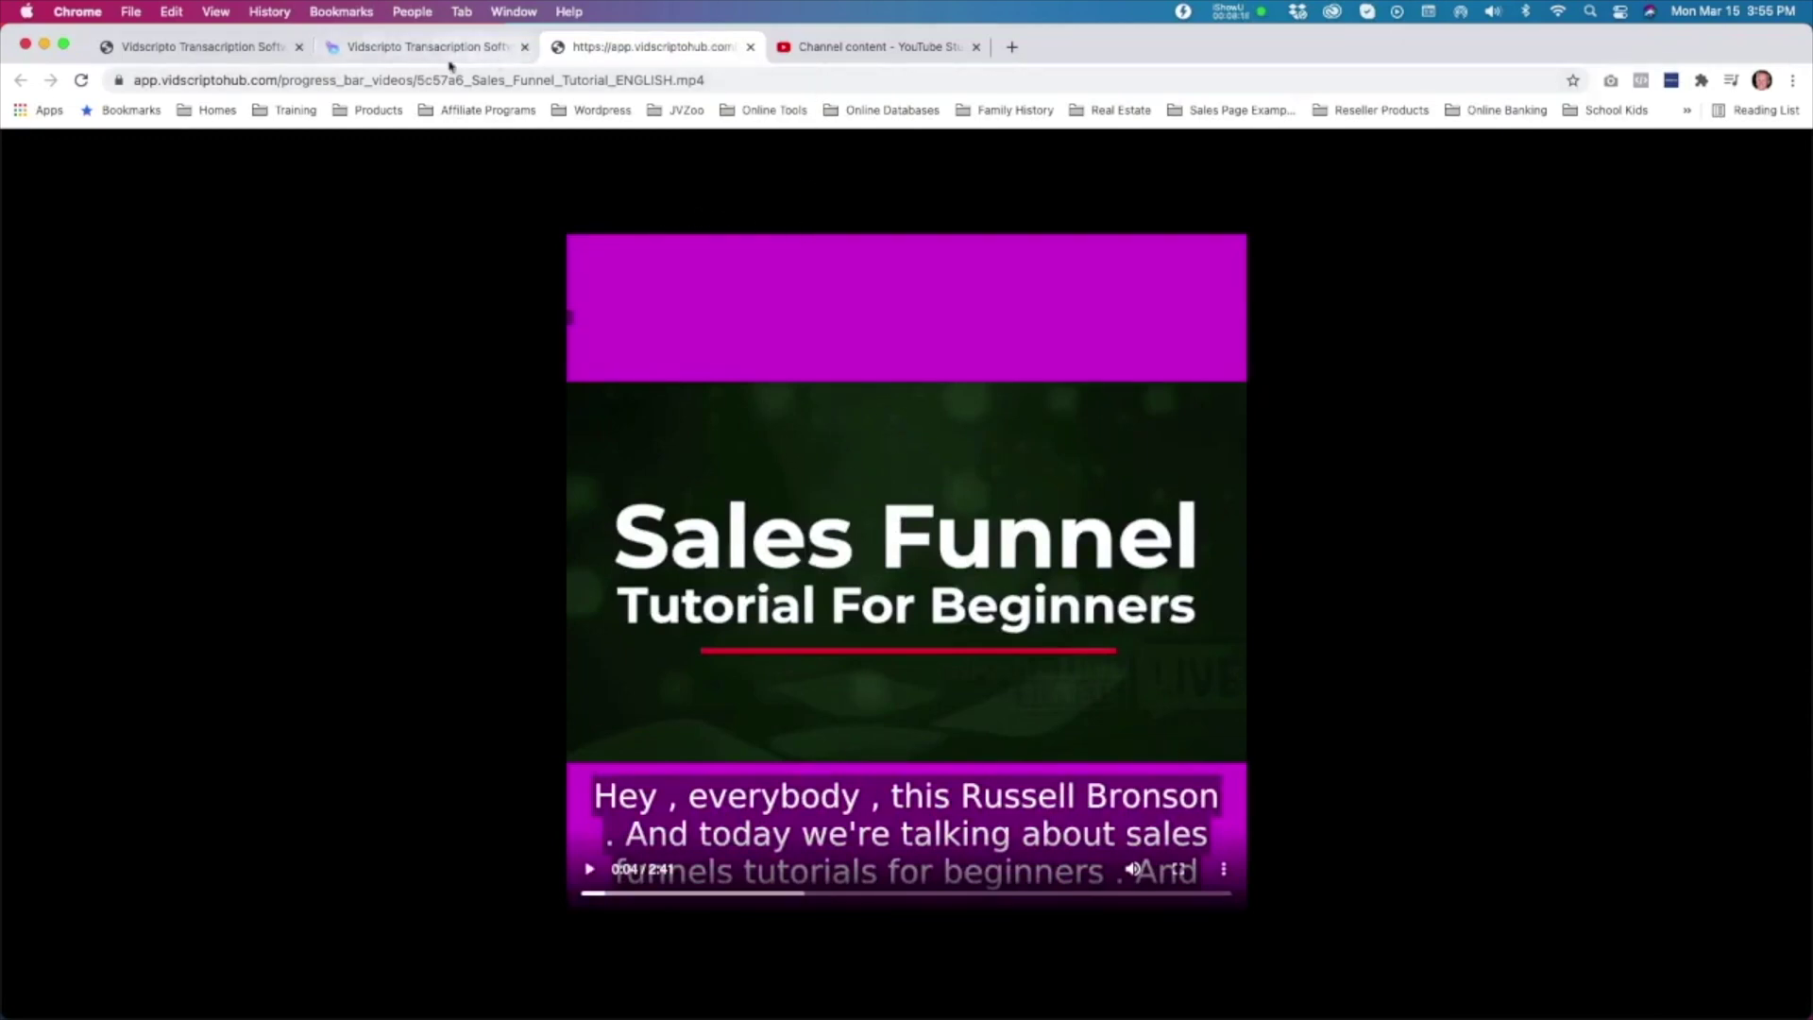
click(751, 47)
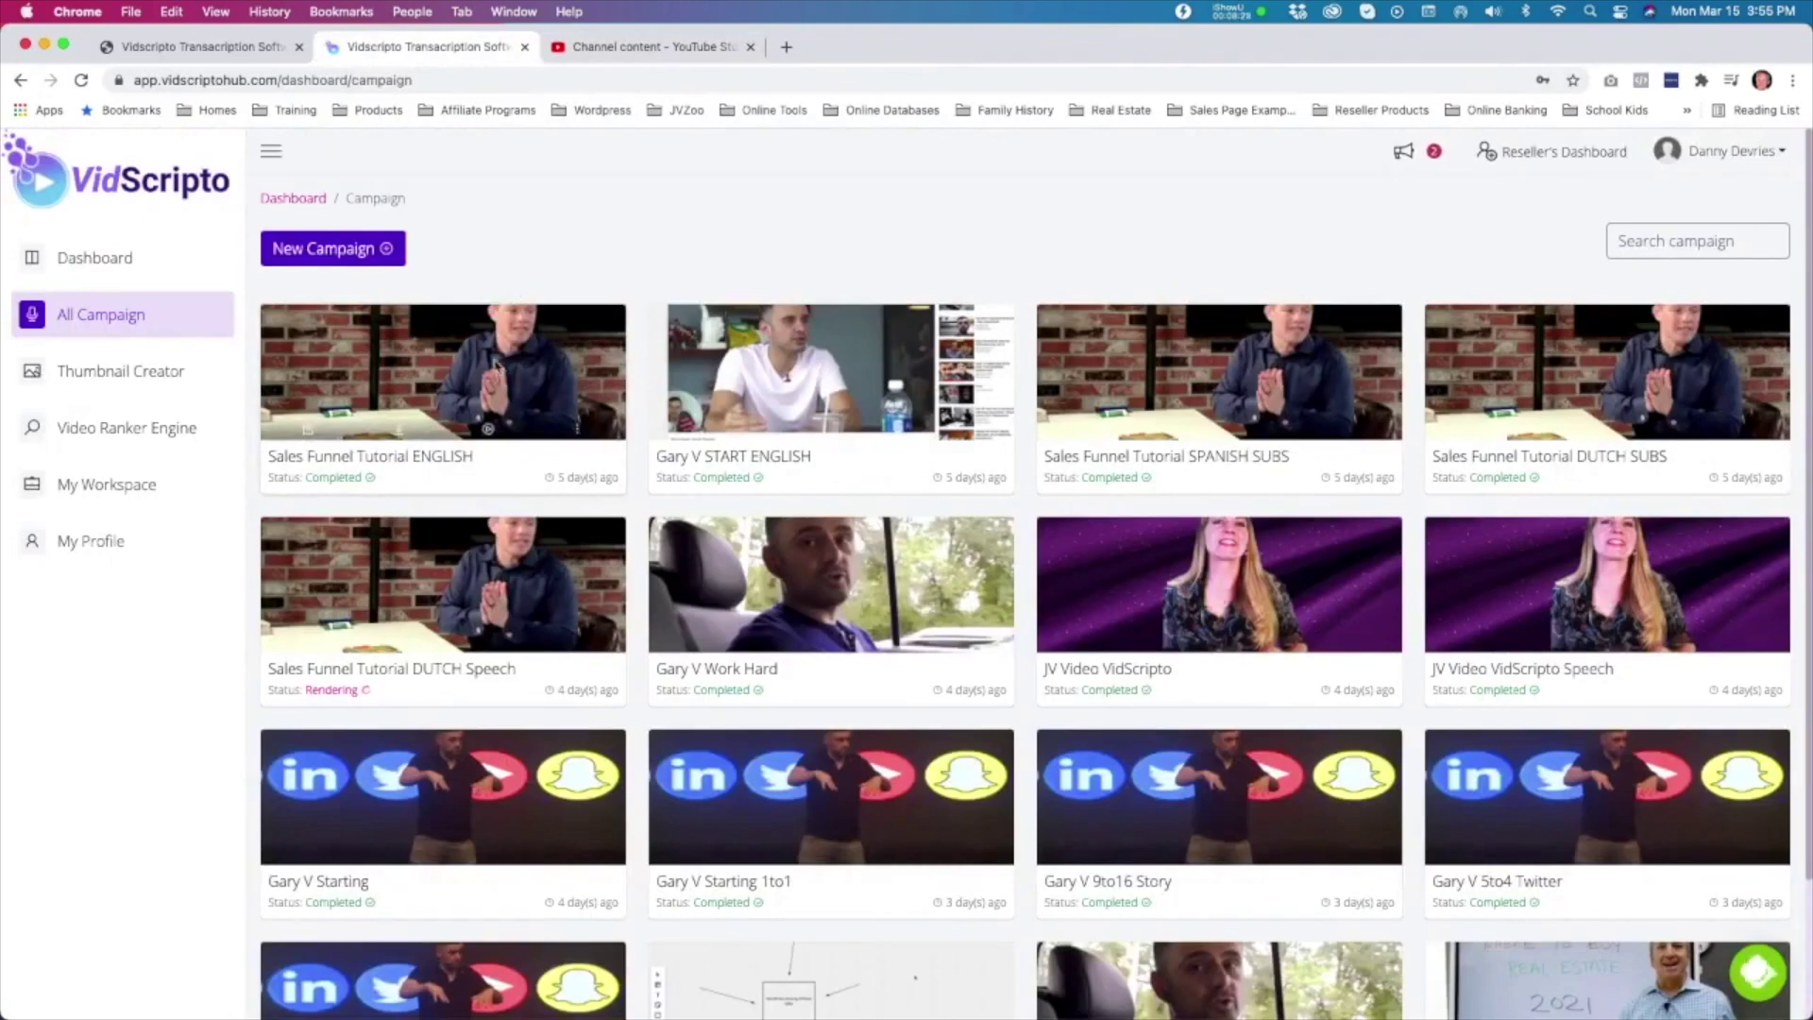
click(615, 437)
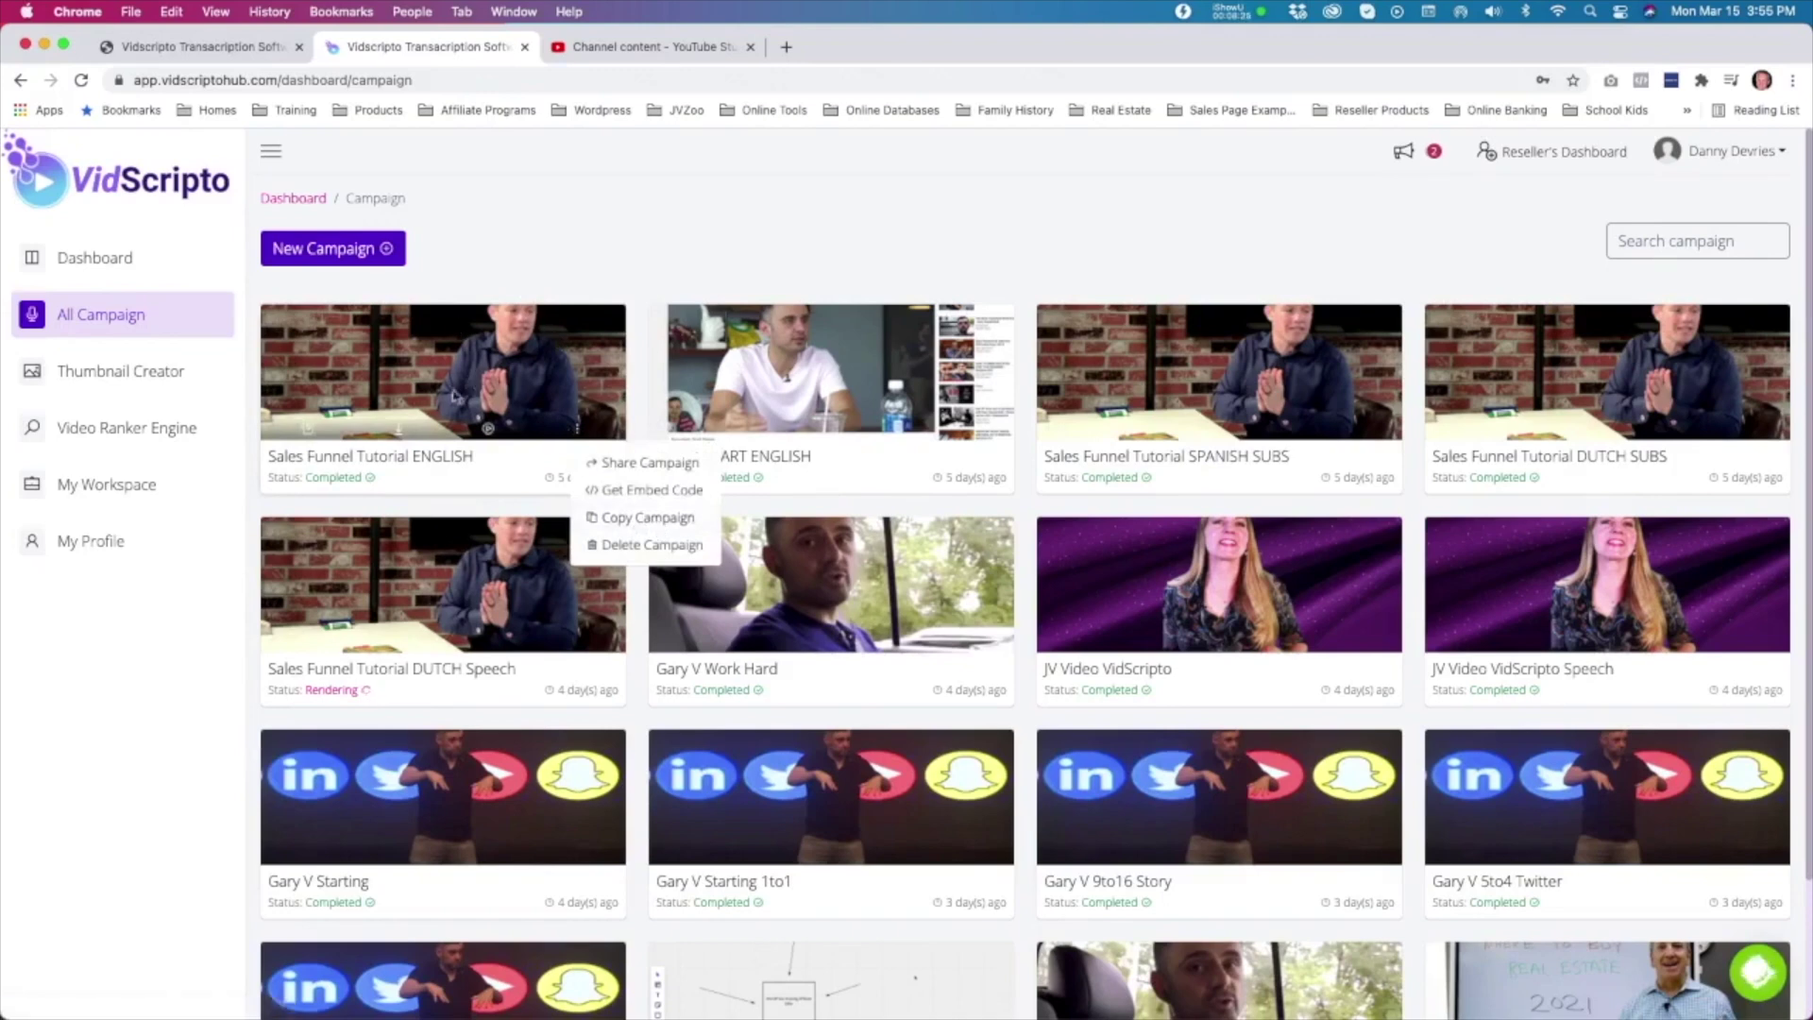
click(514, 246)
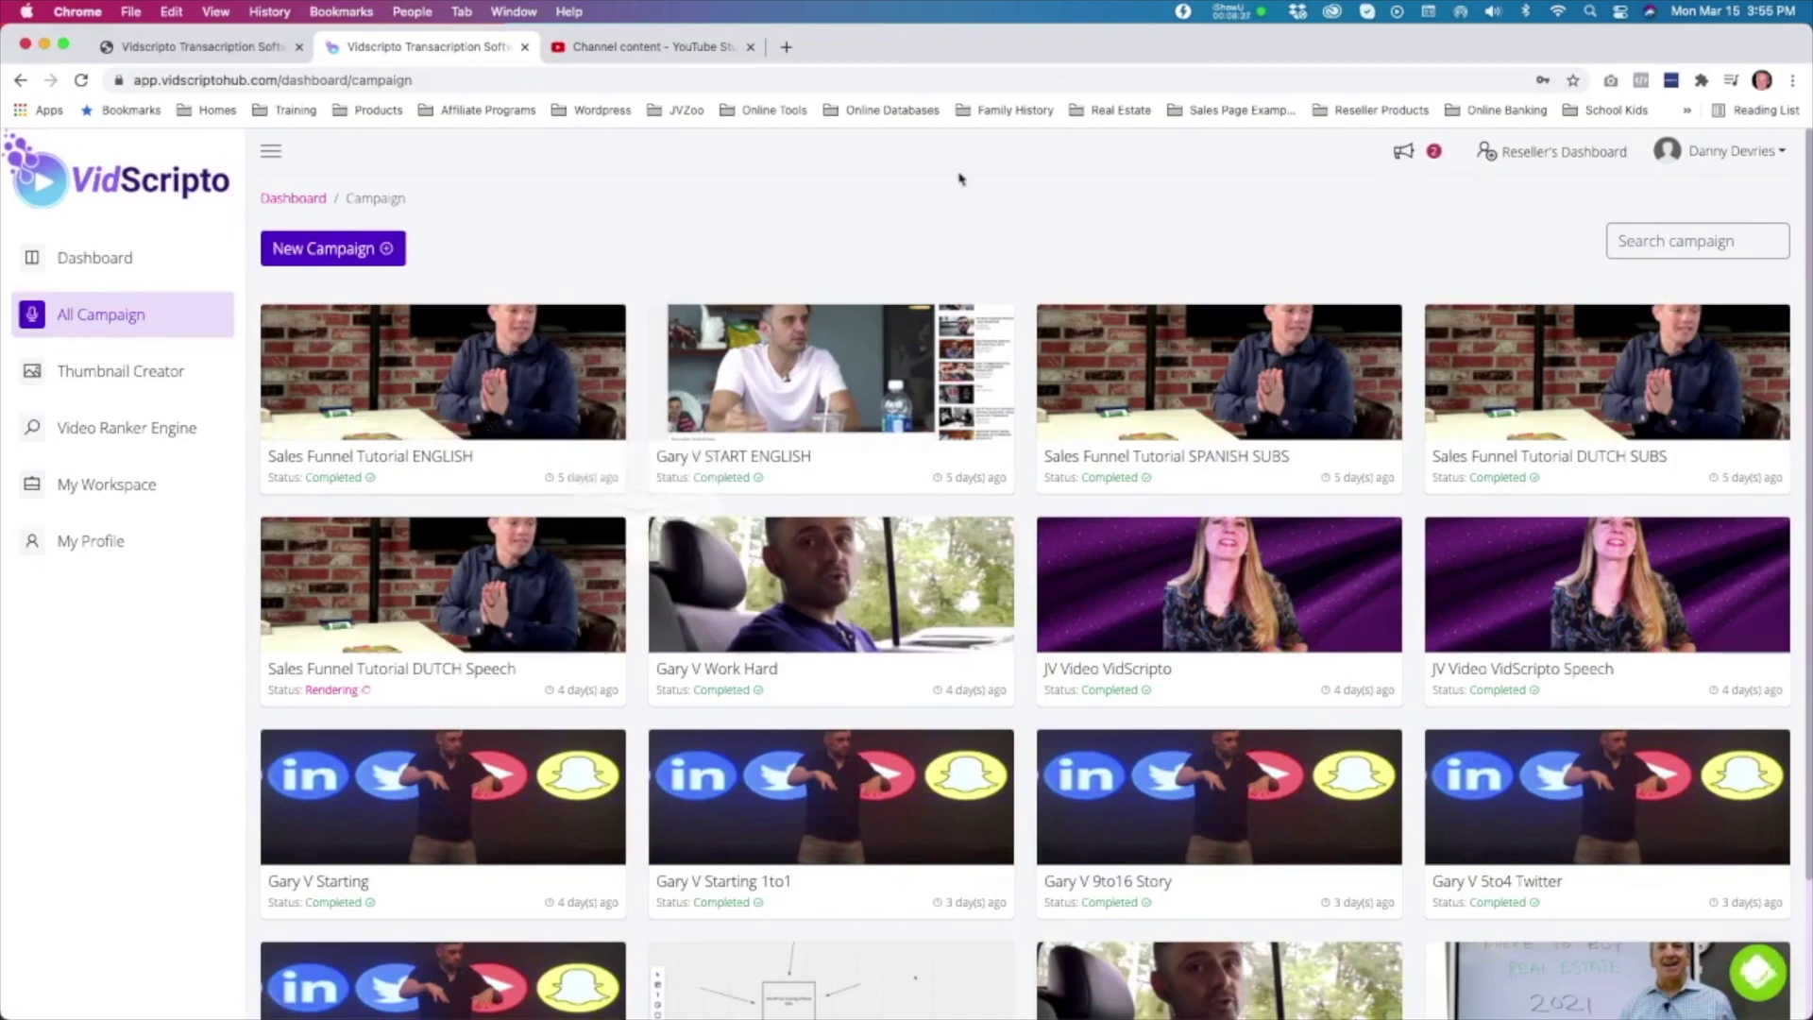
Step: Play the start of the rendered "Sales Funnel Tutorial DUTCH SUBS" video to check its subtitles, and close it
click(1653, 431)
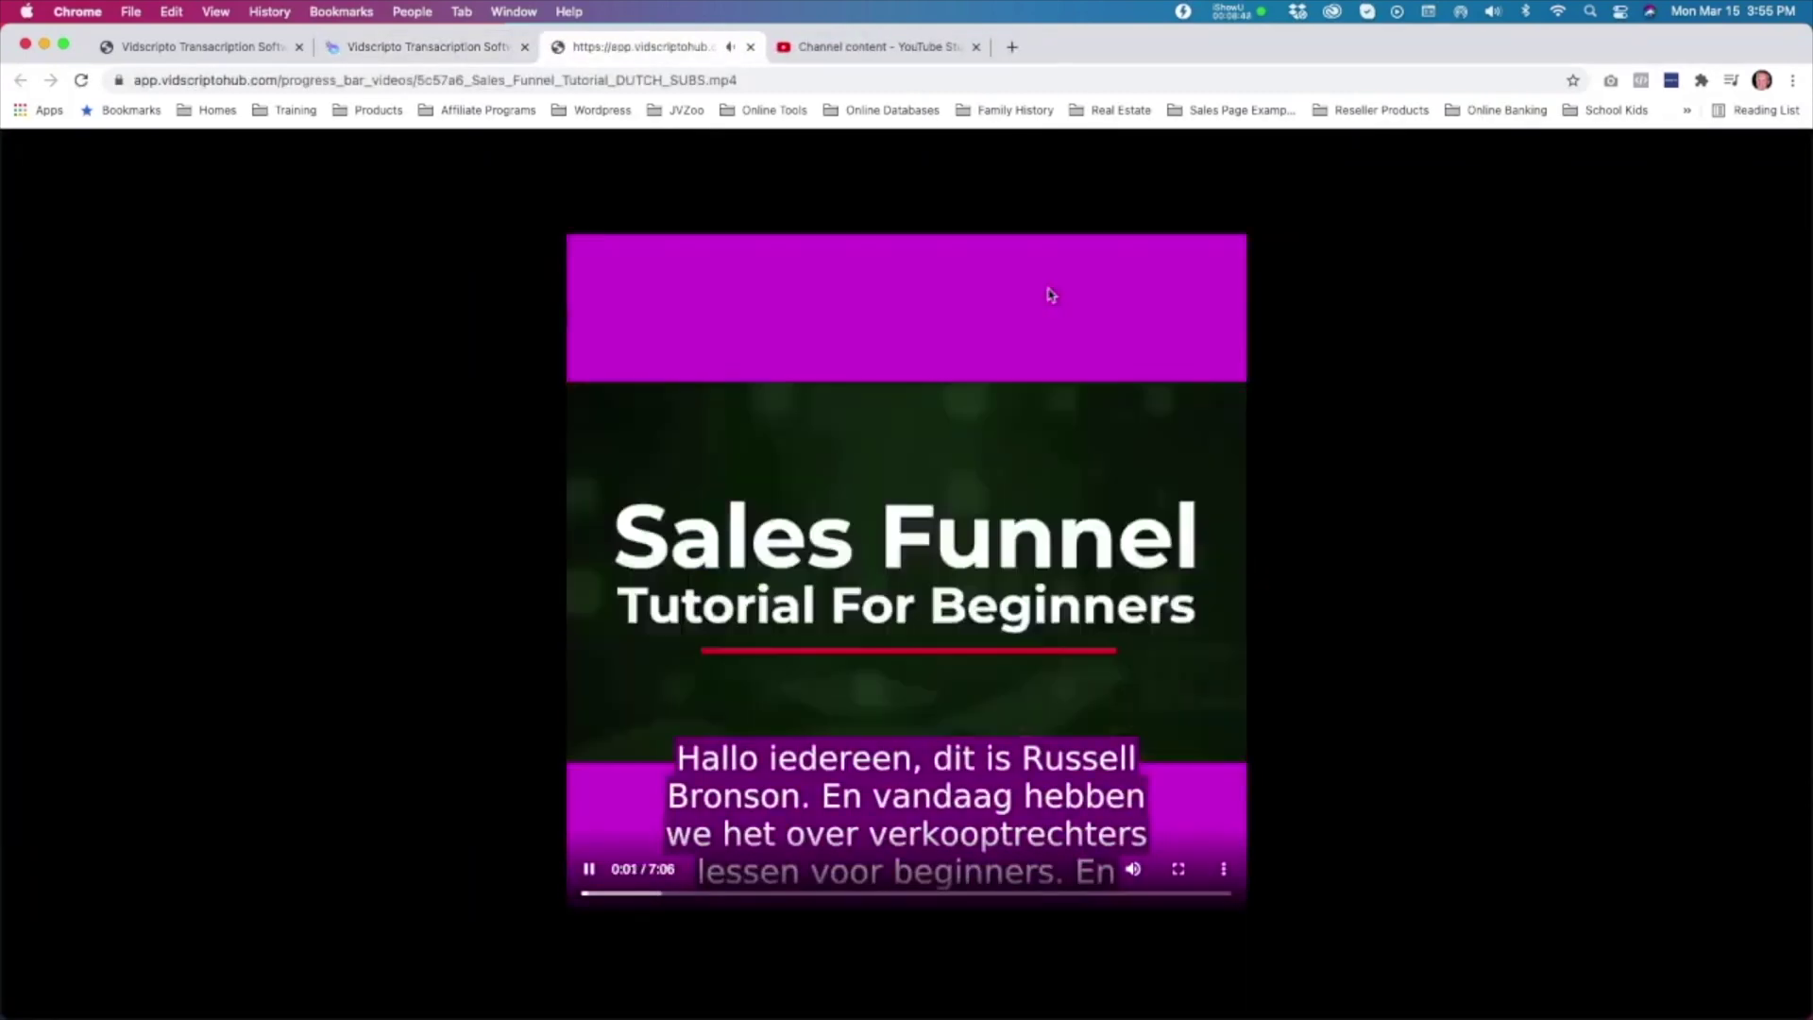
click(961, 580)
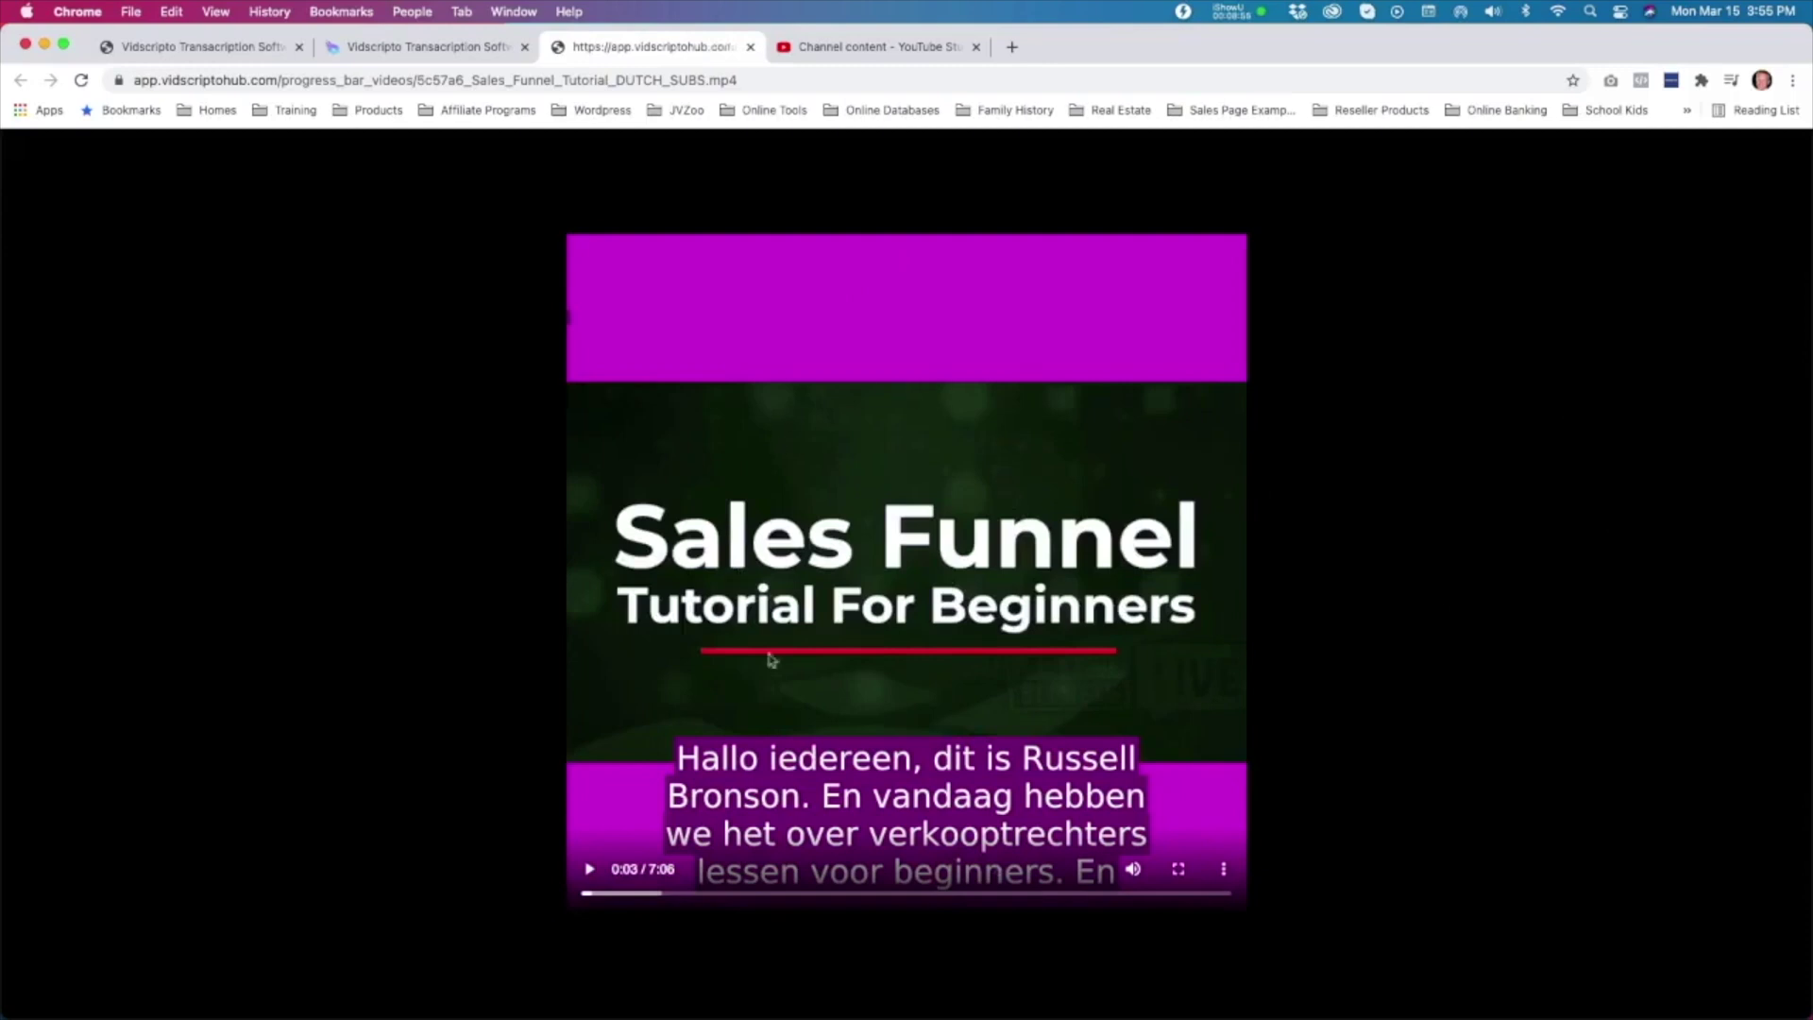
click(751, 47)
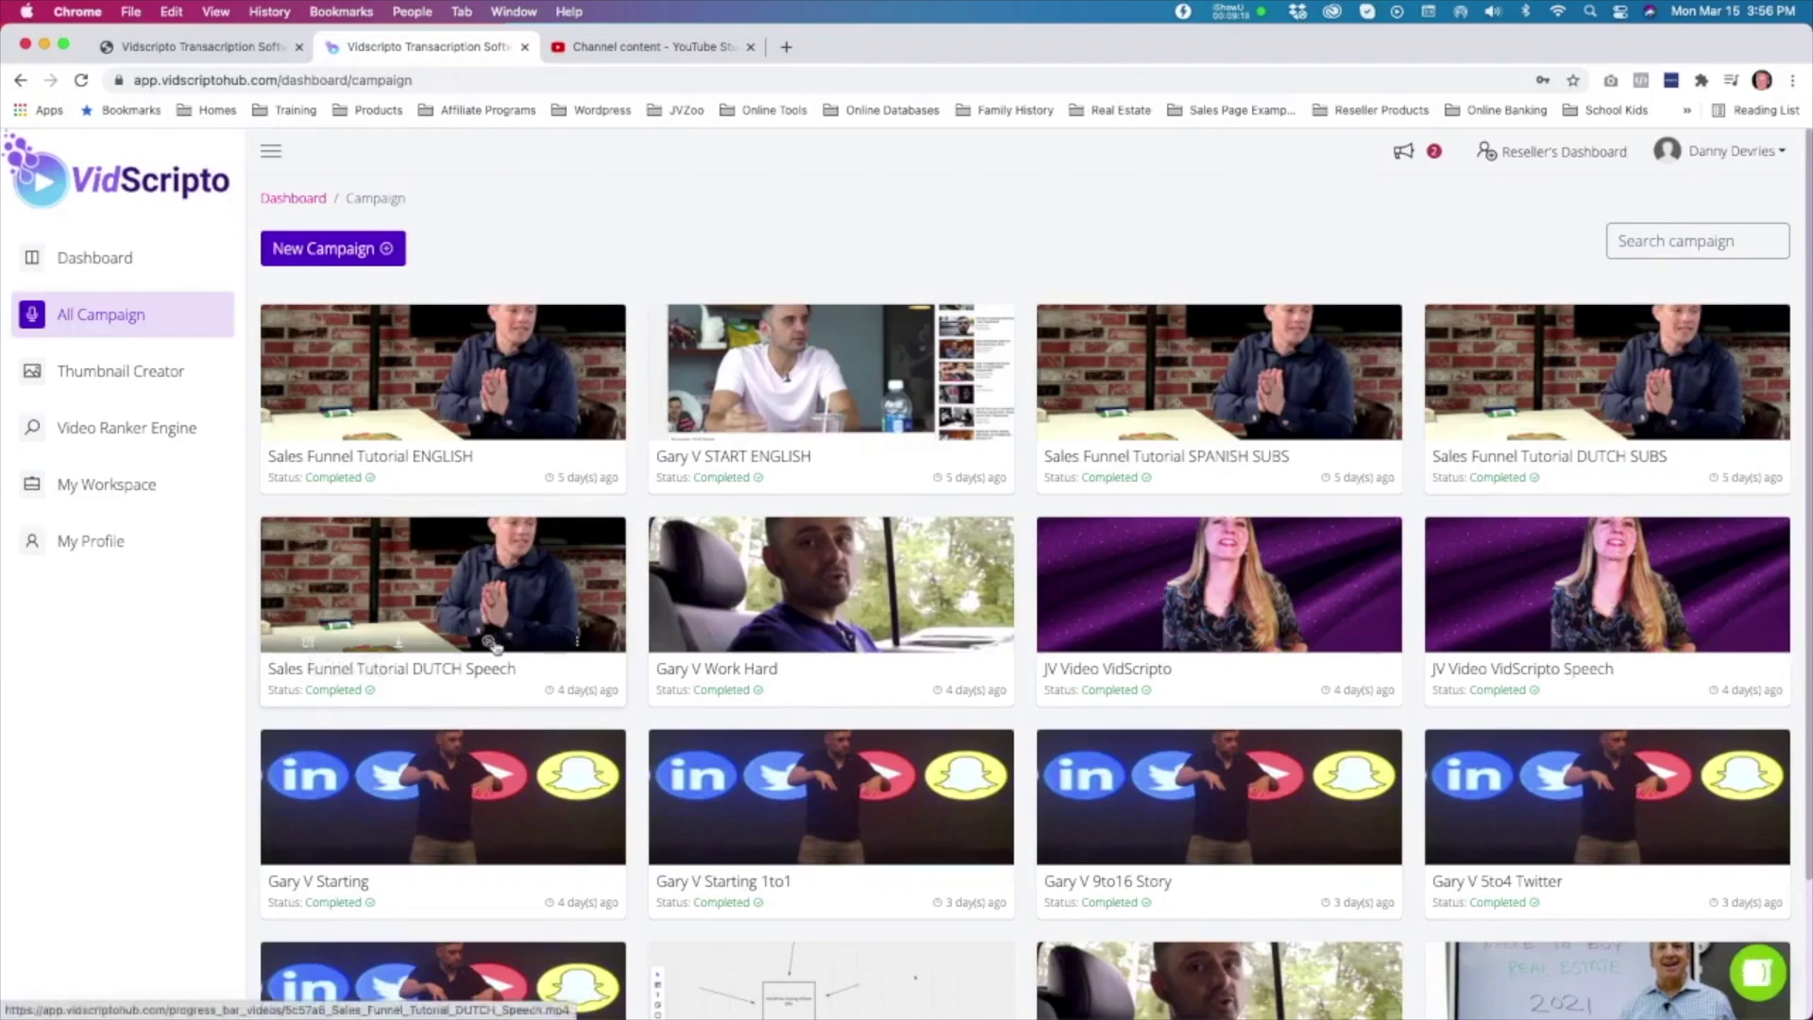
Step: Play the start of the rendered "Sales Funnel Tutorial DUTCH Speech" video to check its translated voice, and close it
click(492, 646)
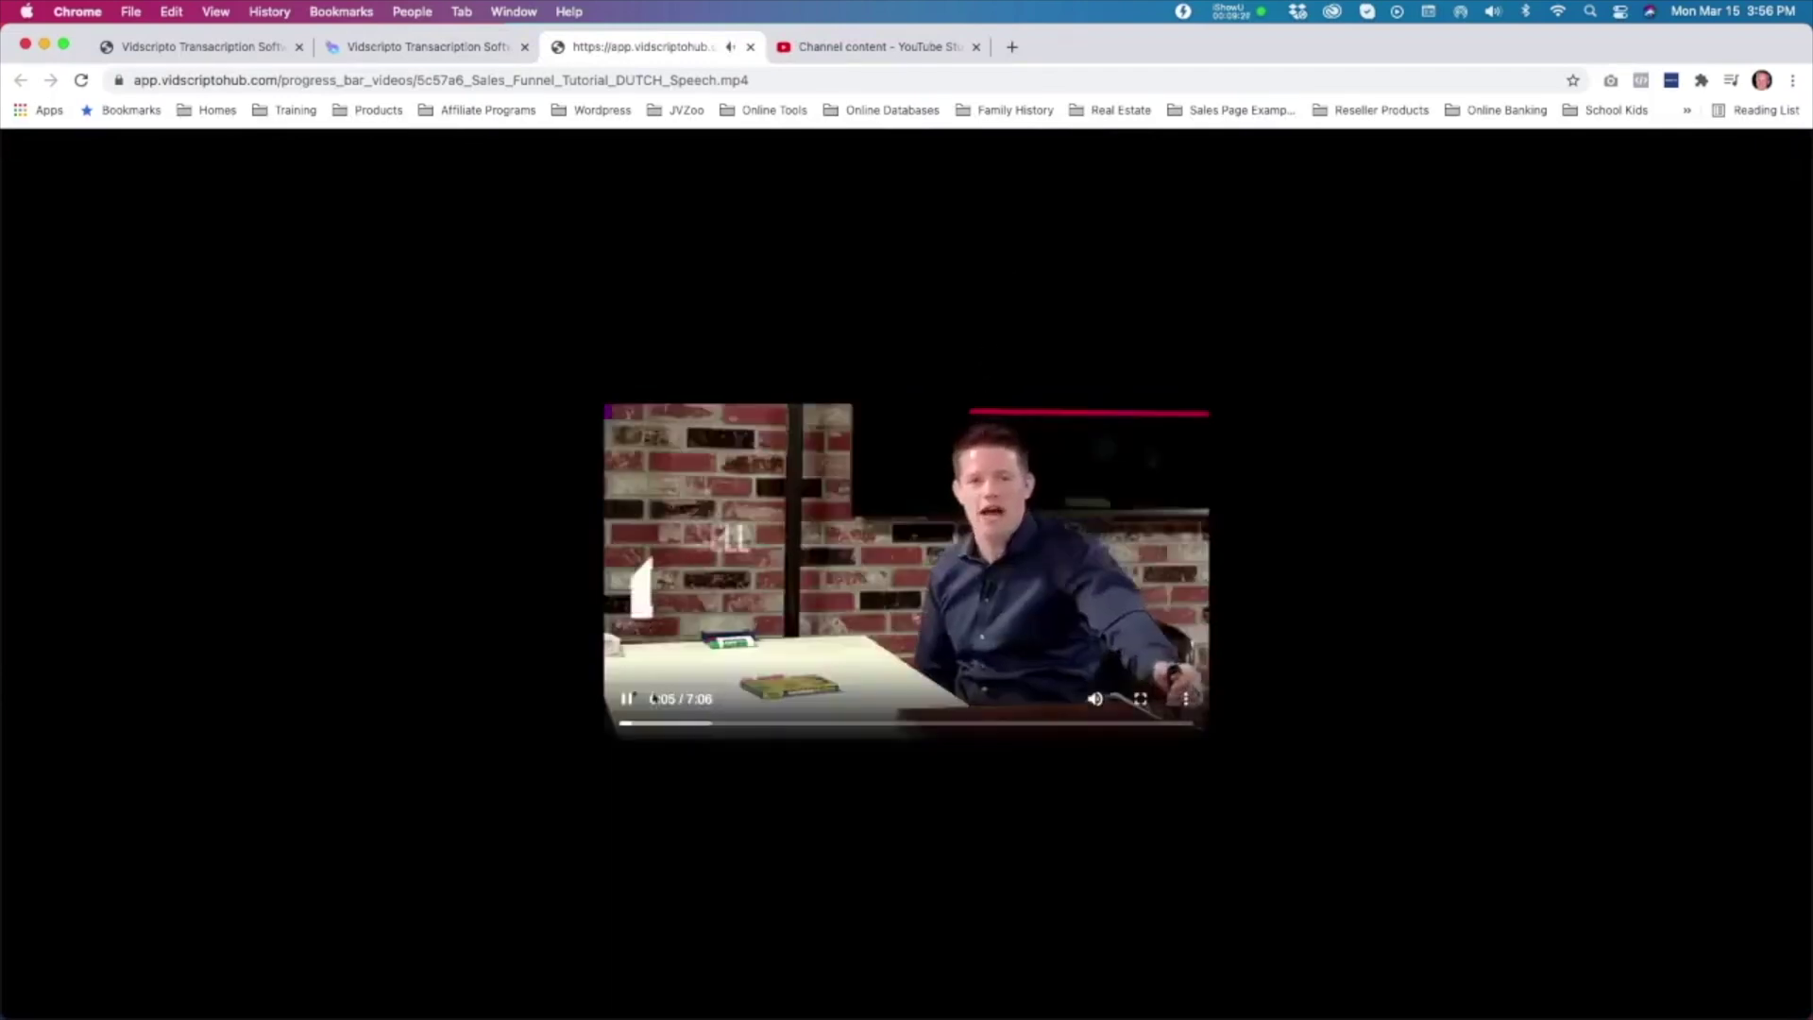
click(627, 699)
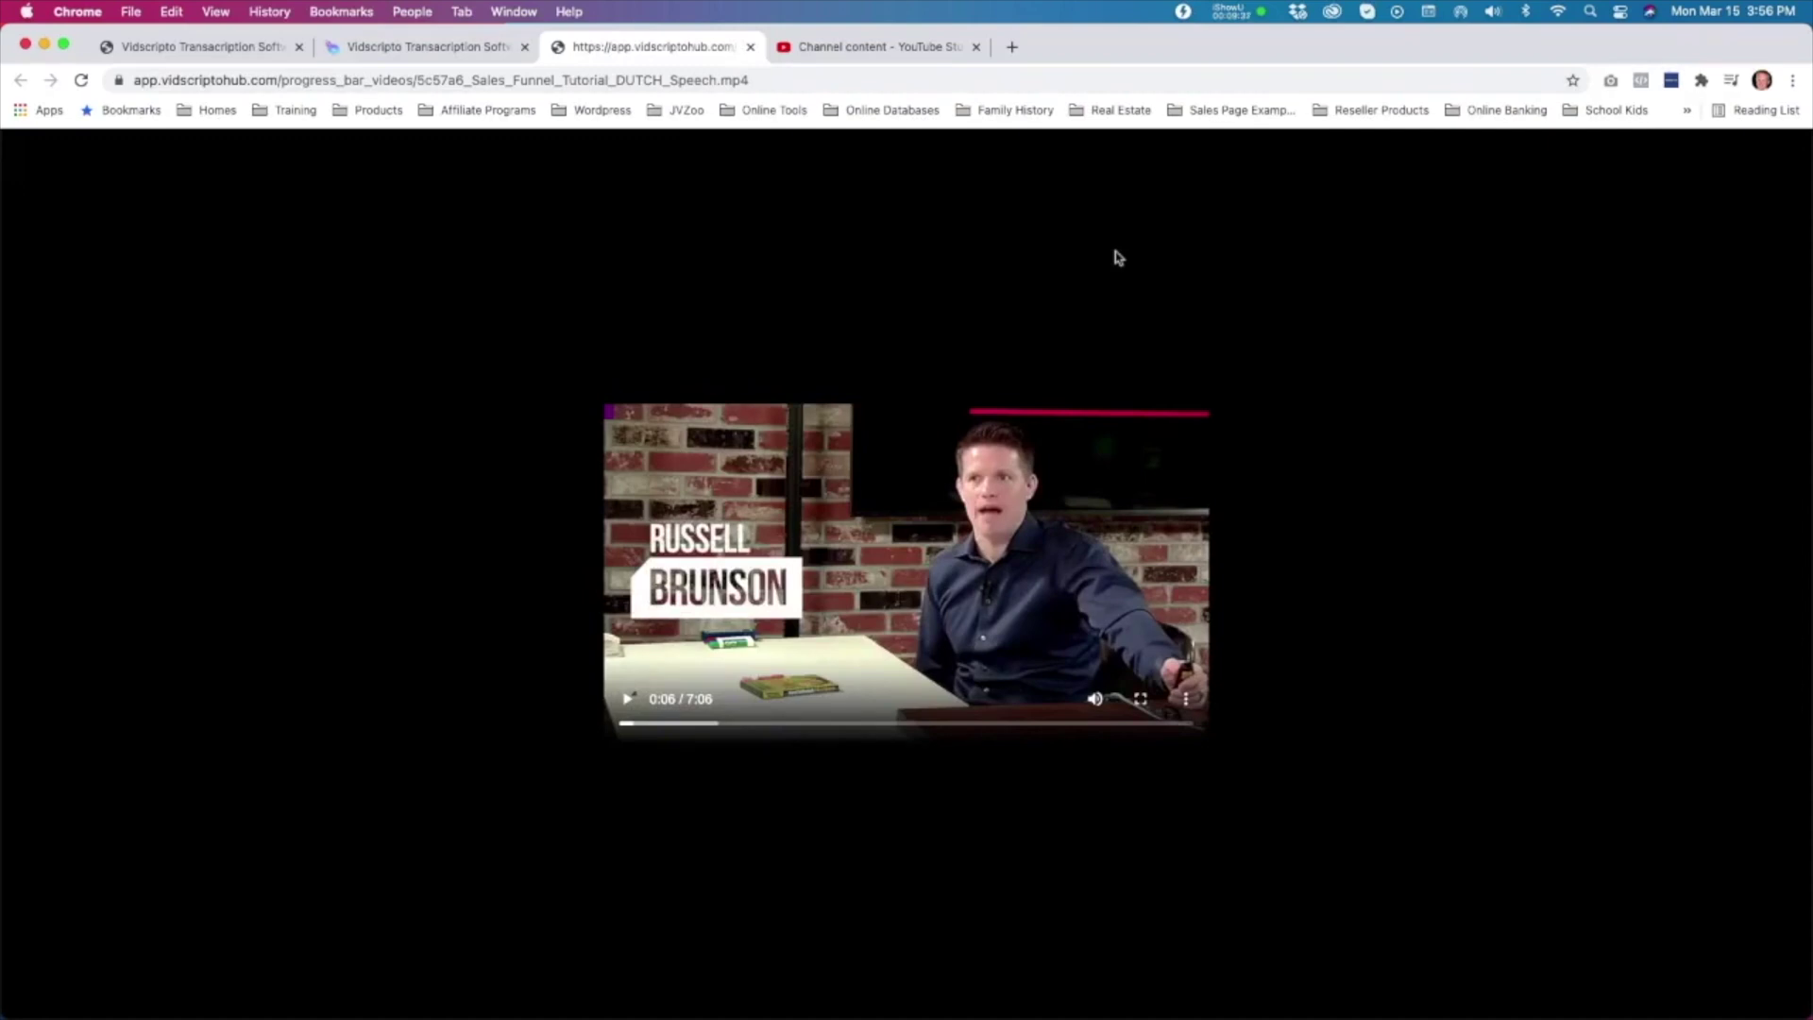
key(super+w)
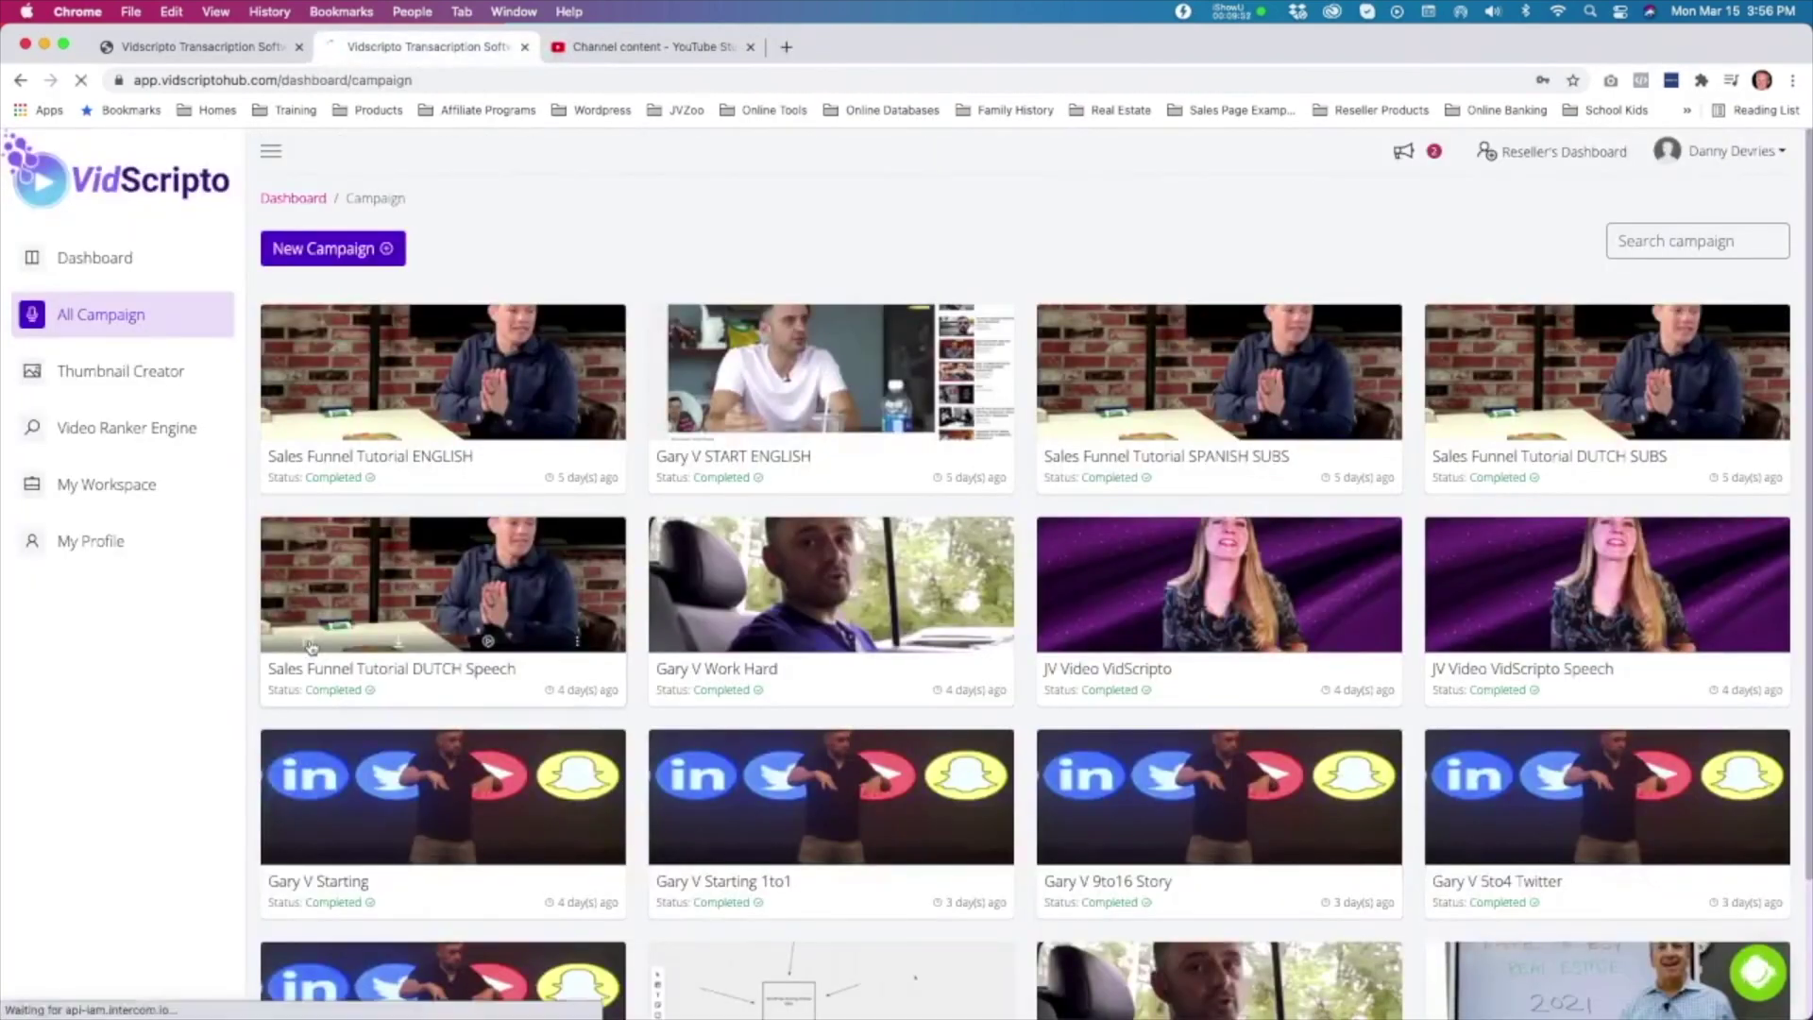
Step: Copy "verkoop trechters tutorials voor beginners" from the first subtitle of "Sales Funnel Tutorial DUTCH Speech" and return to the campaign list
click(312, 645)
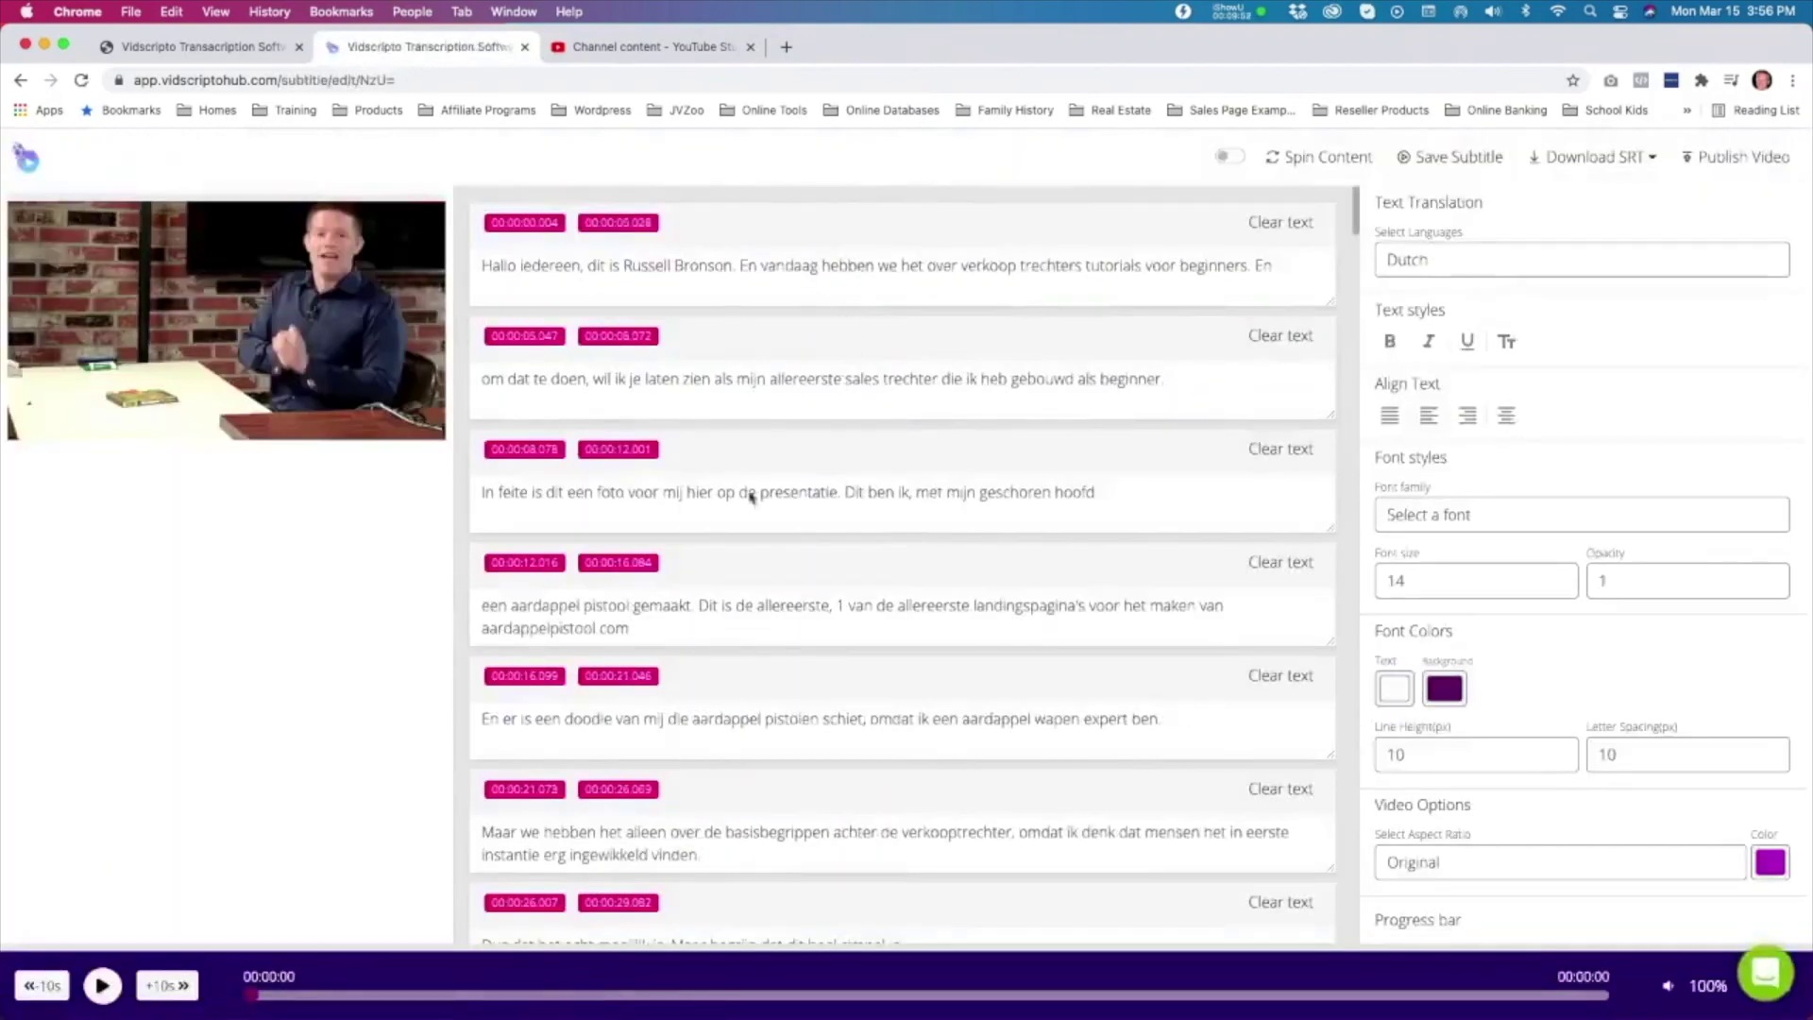
mouse_move(1273, 265)
mouse_down()
mouse_move(960, 265)
mouse_move(1247, 268)
mouse_up()
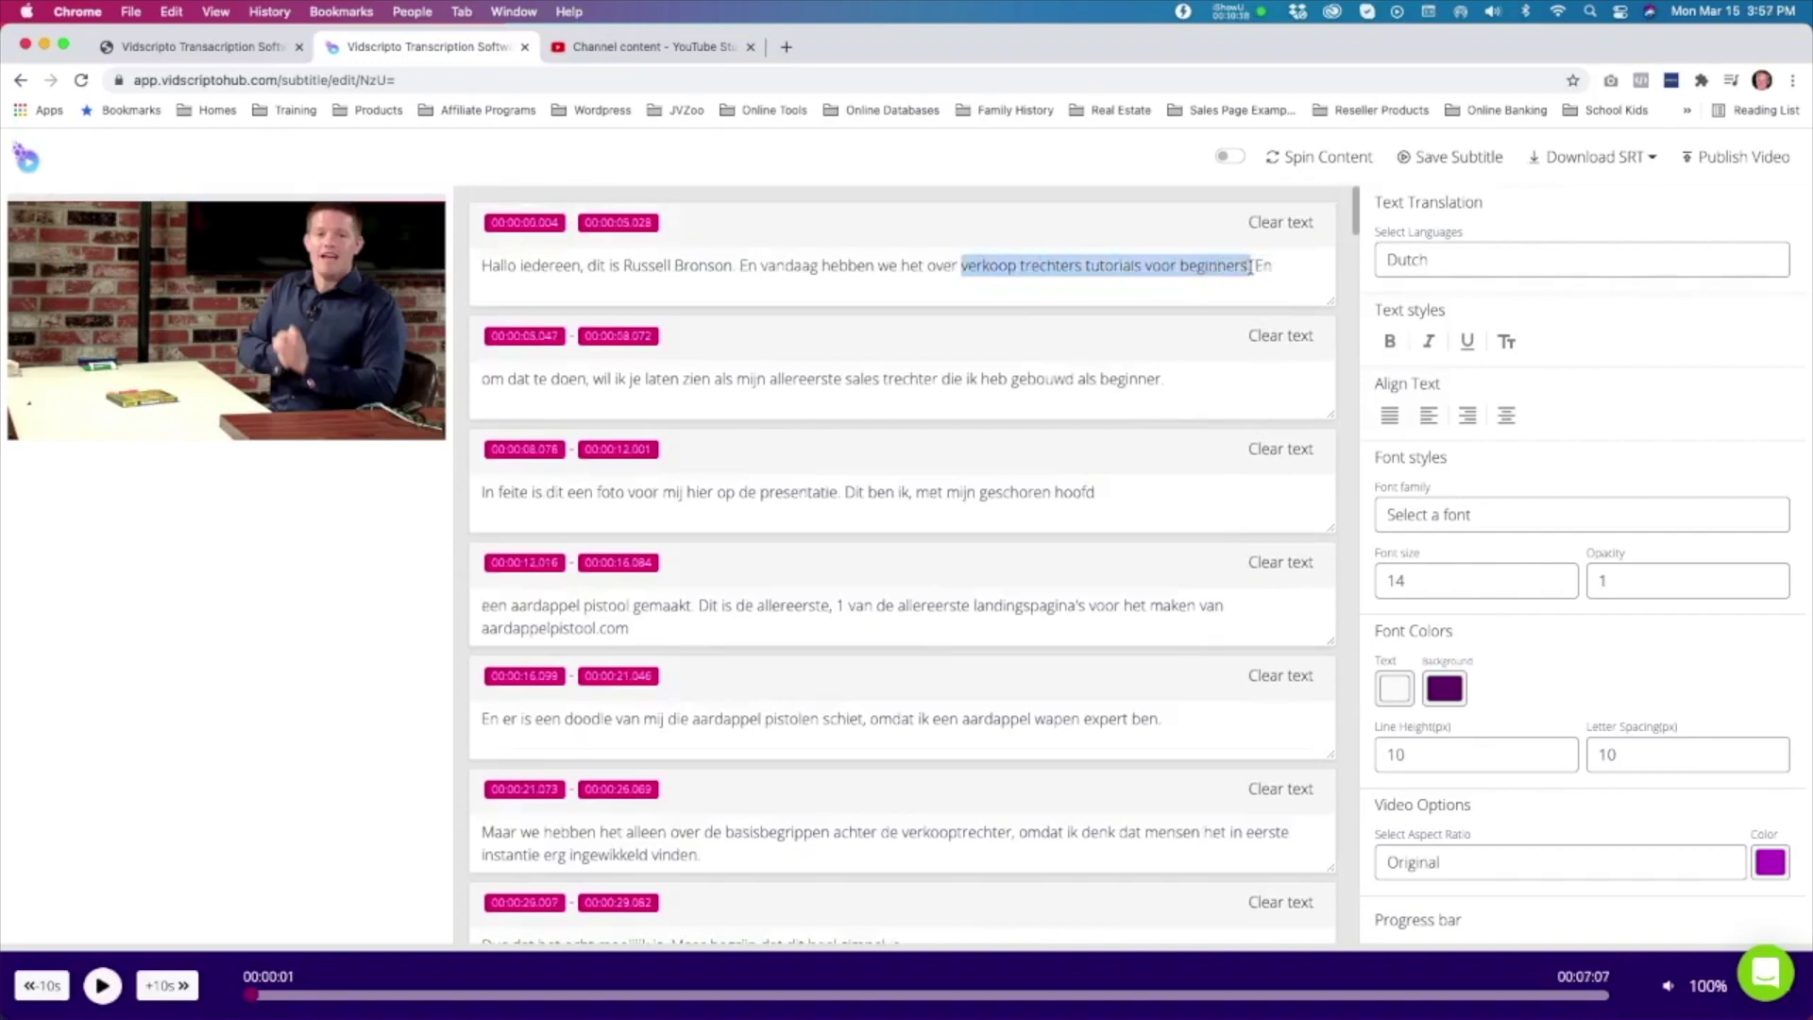
drag(1248, 271, 963, 271)
click(1428, 415)
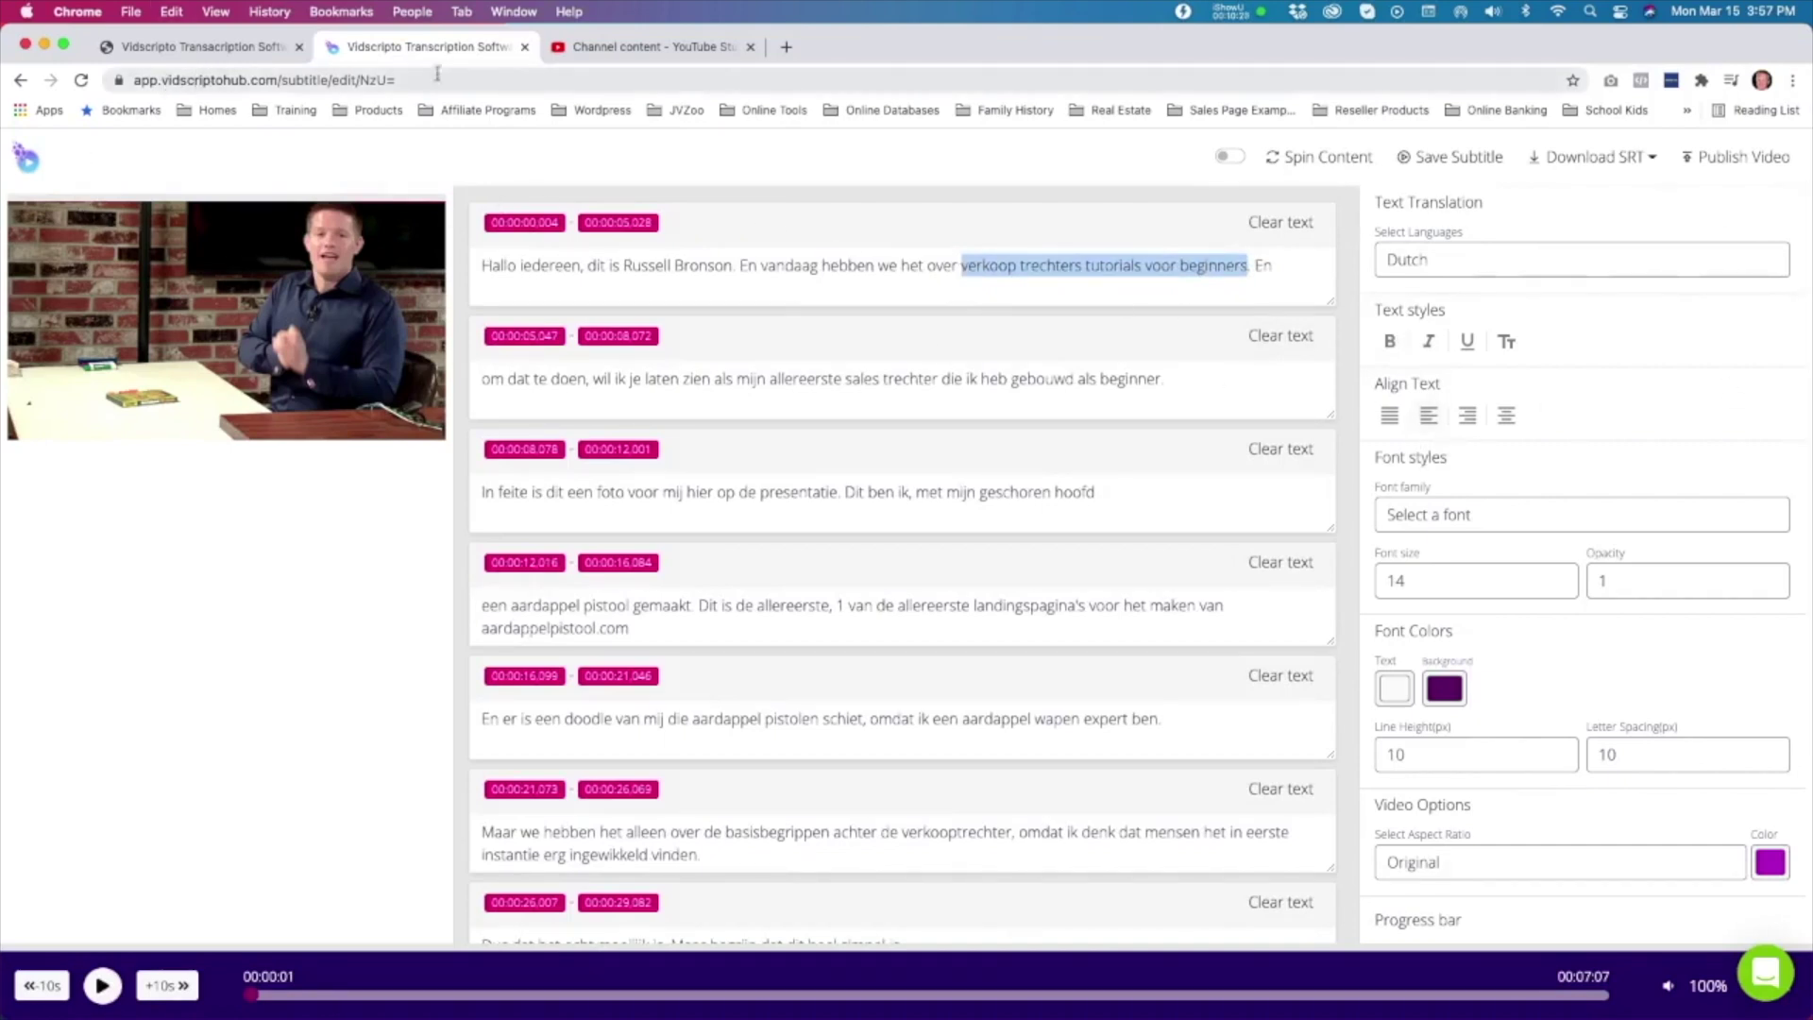
click(20, 80)
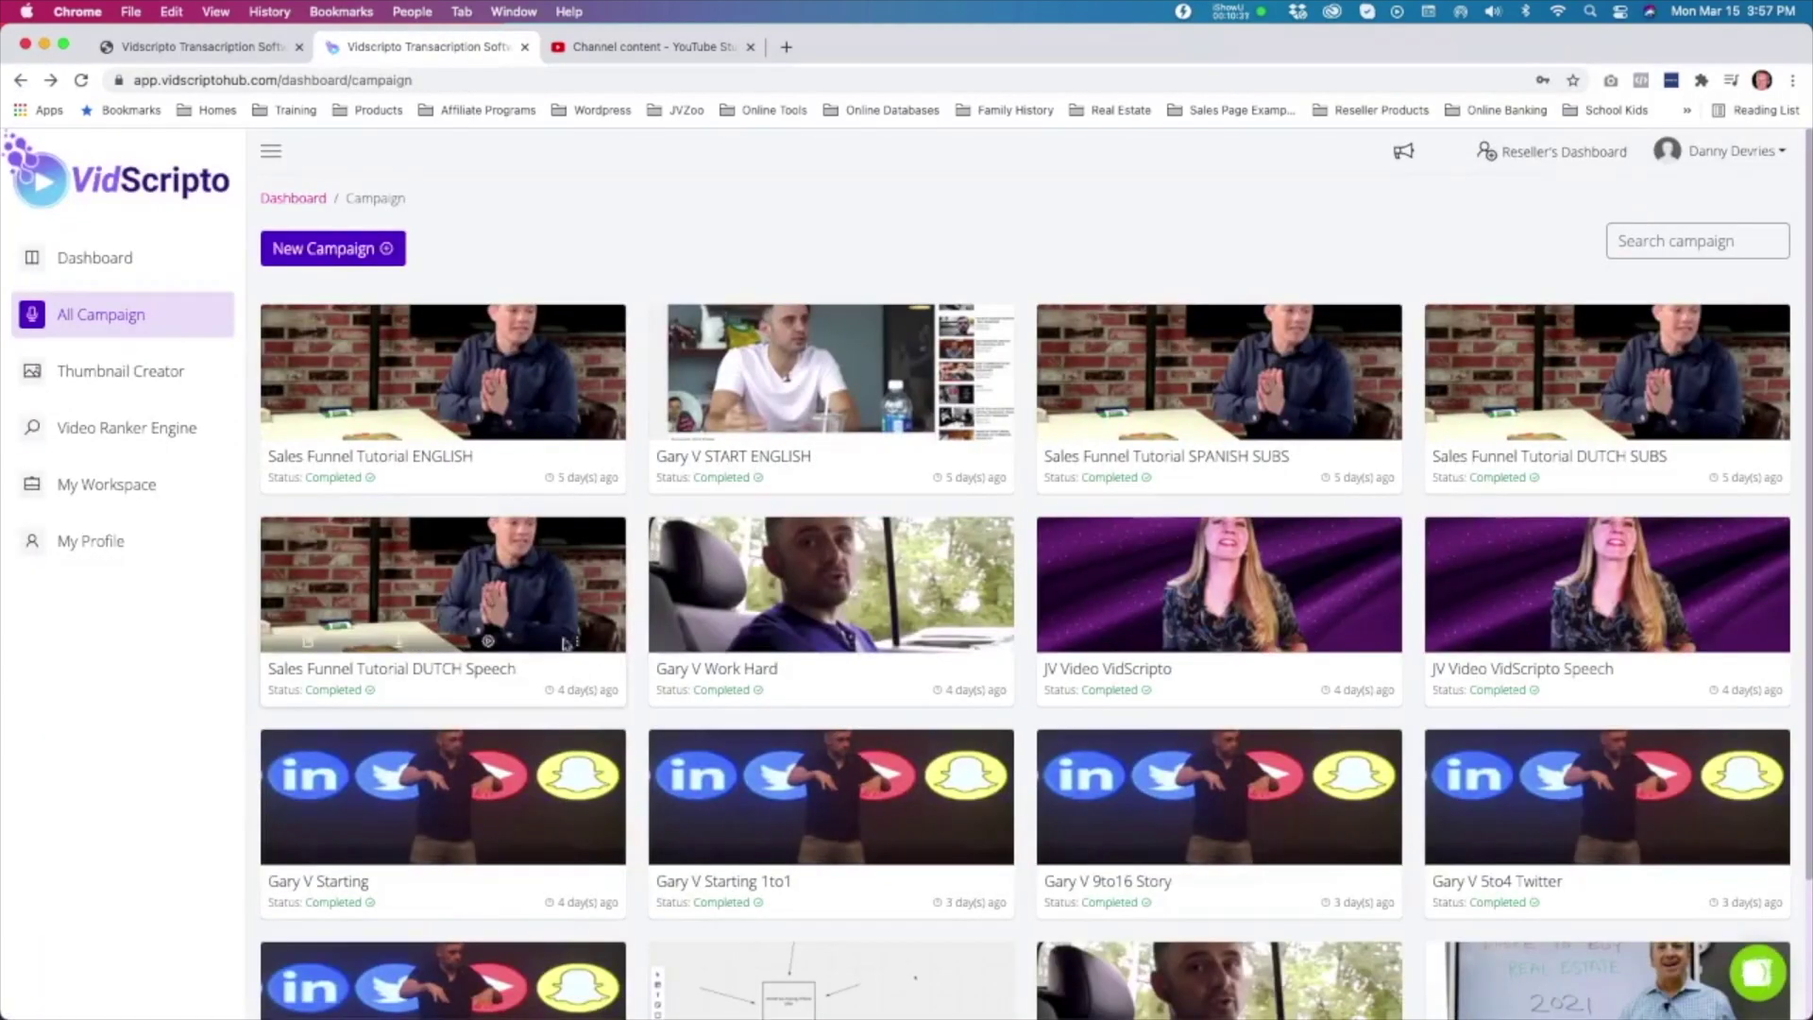
Step: Start sharing the "Sales Funnel Tutorial DUTCH Speech" campaign to Youtube with the title "Verkoop trechters tutorials voor beginners"
click(578, 642)
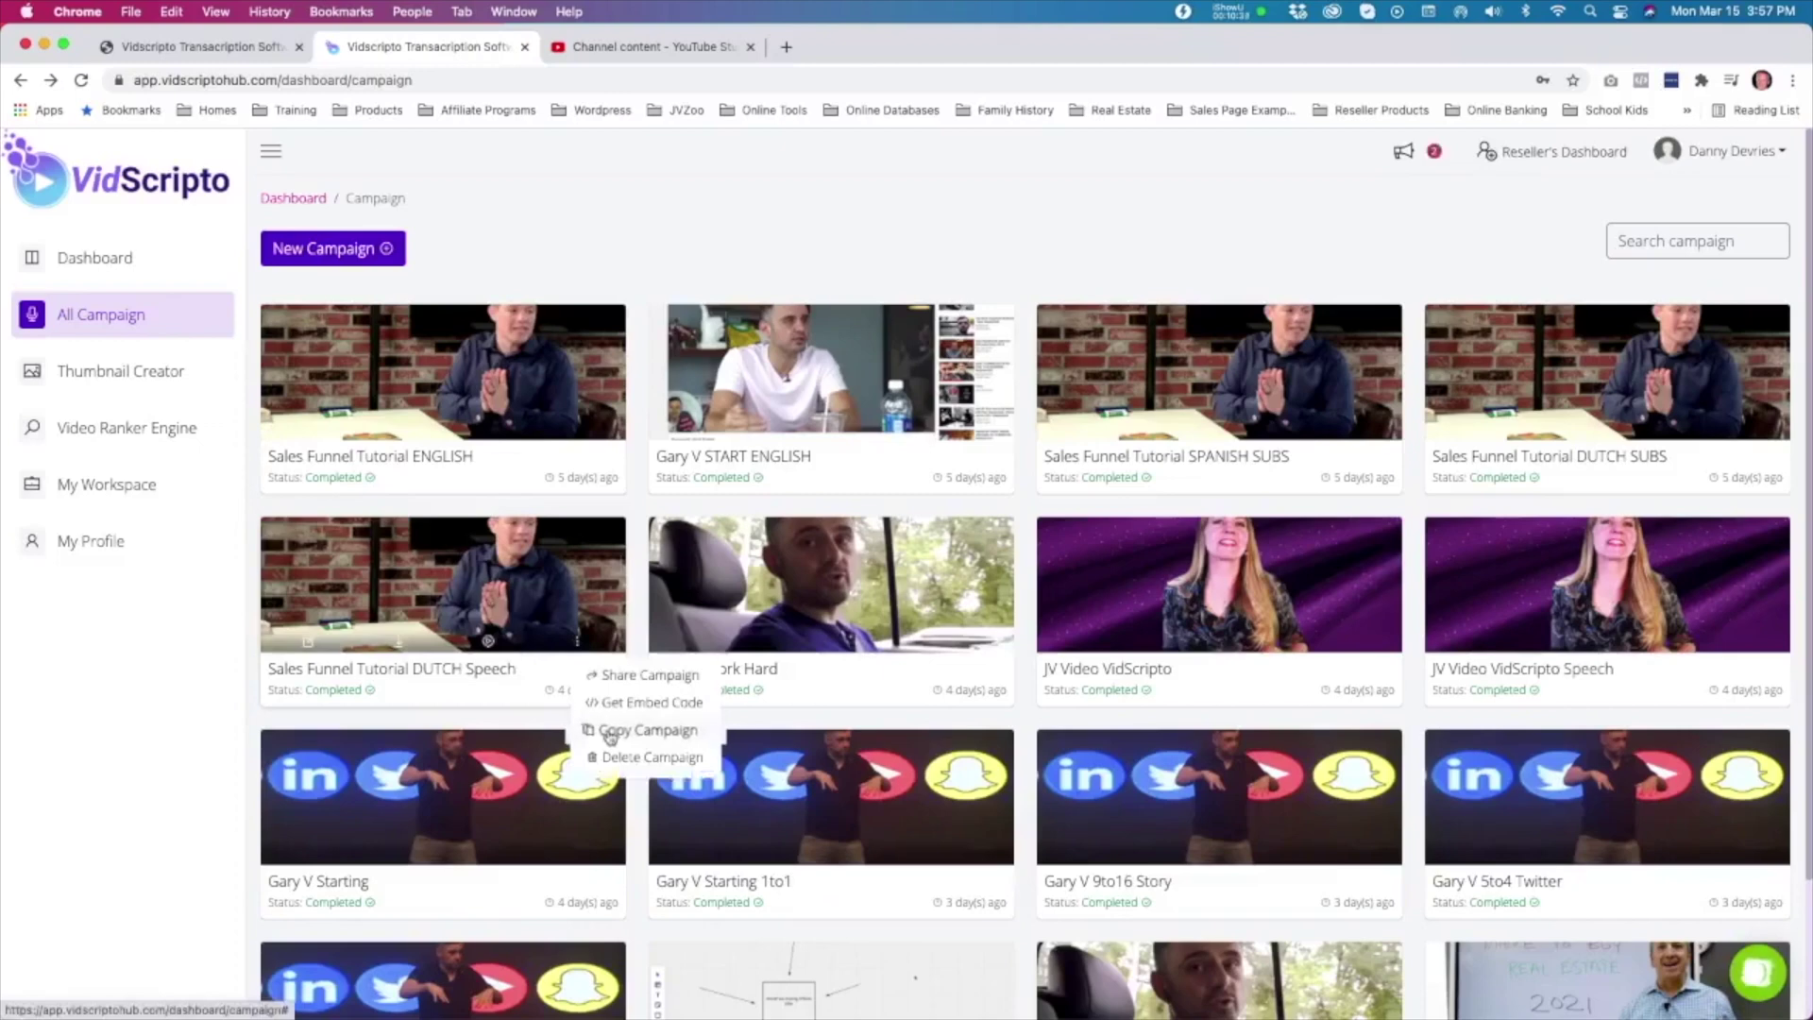
click(618, 676)
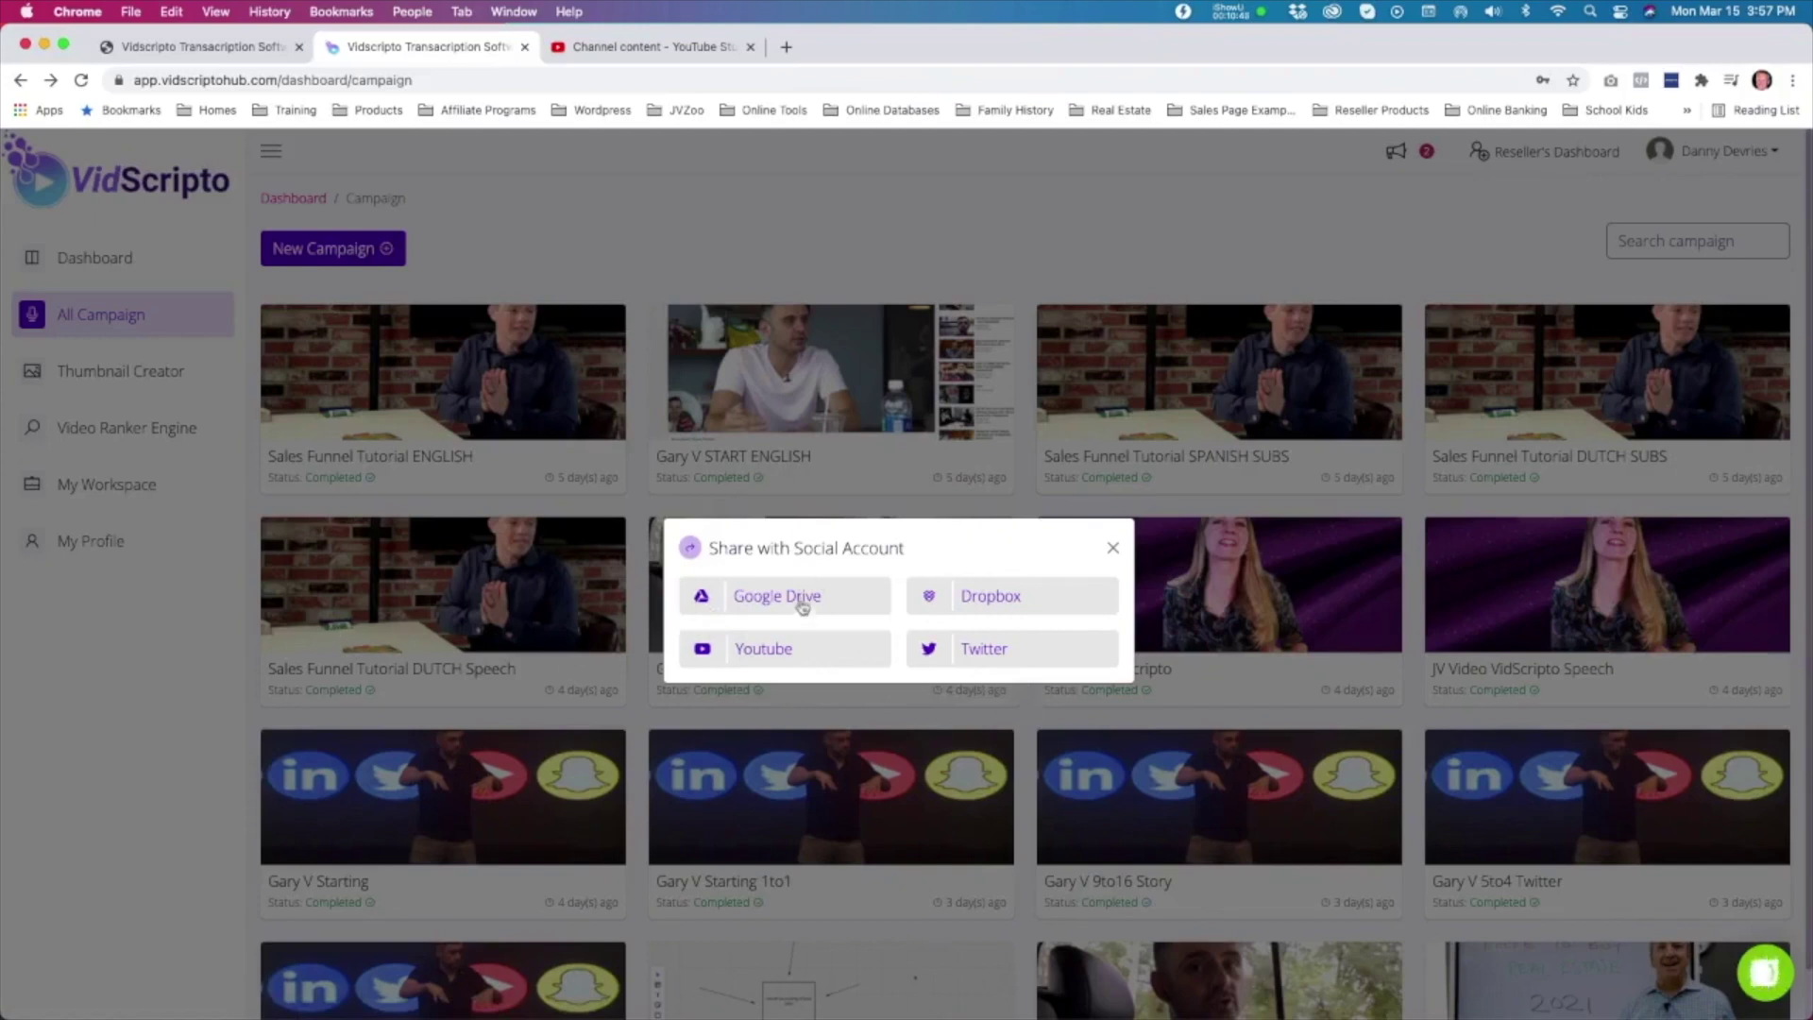
click(765, 649)
click(735, 477)
key(super+v)
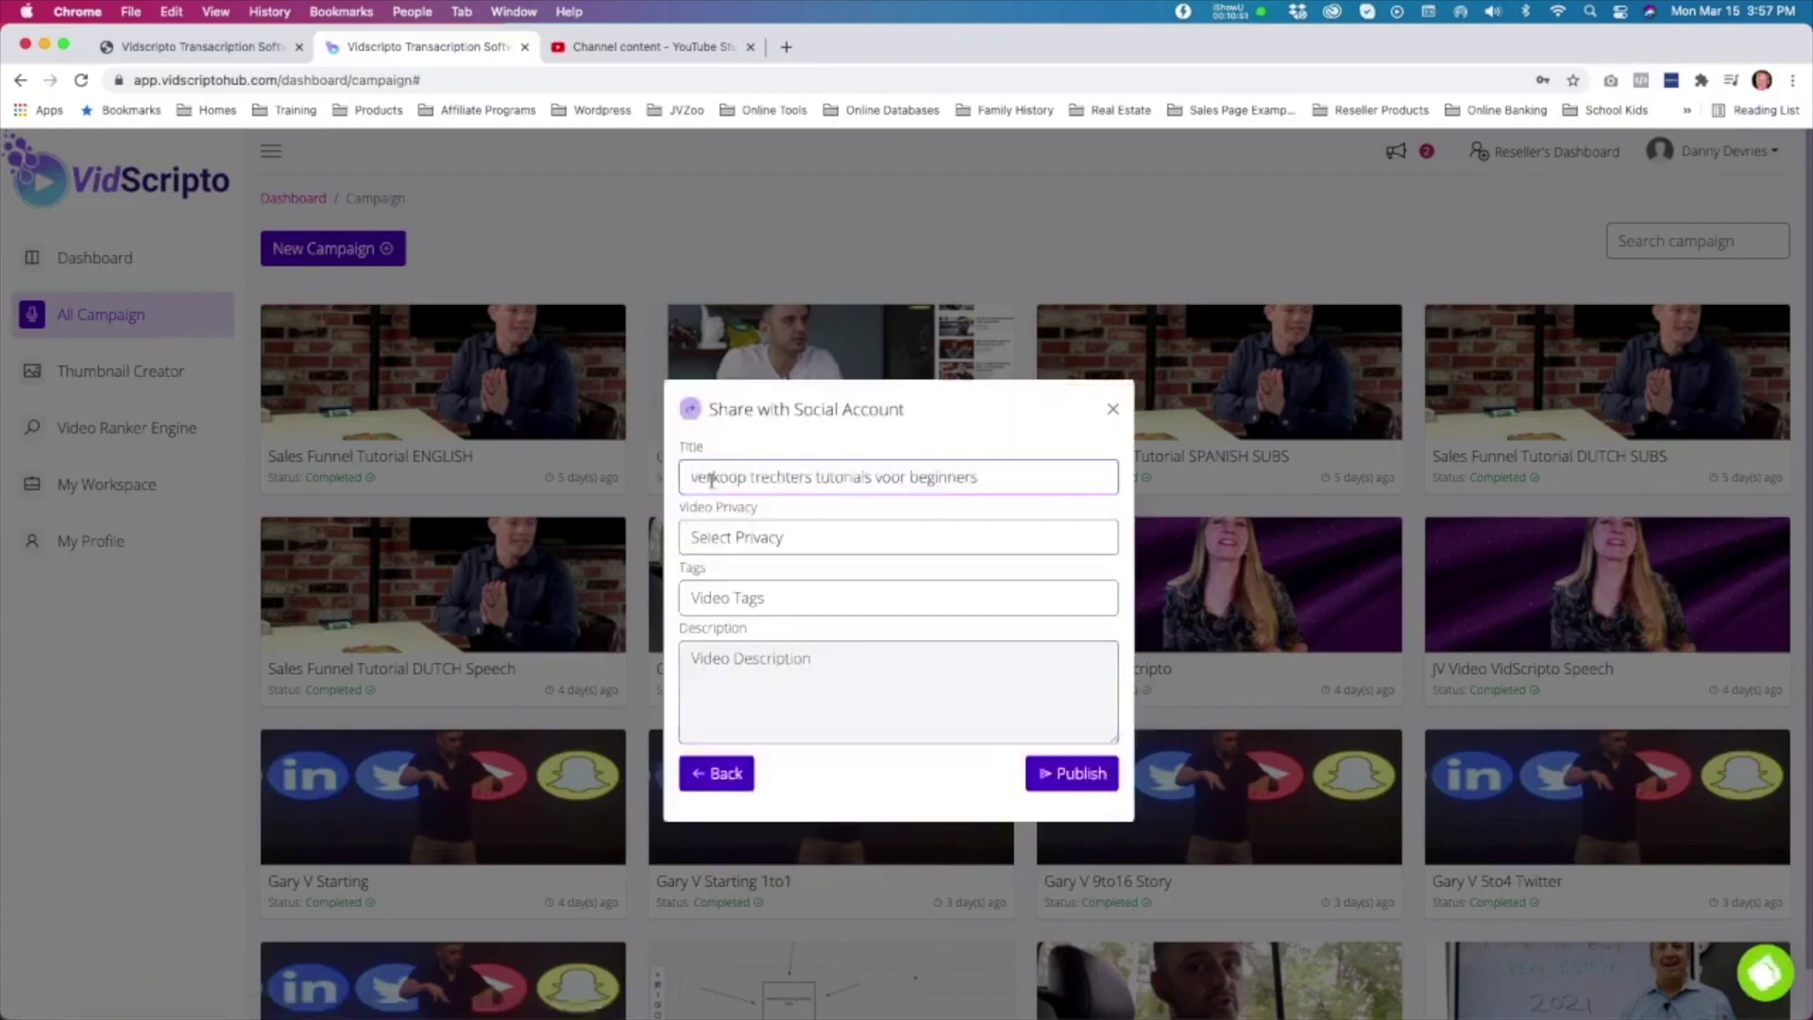
key(Delete)
text(V)
click(778, 553)
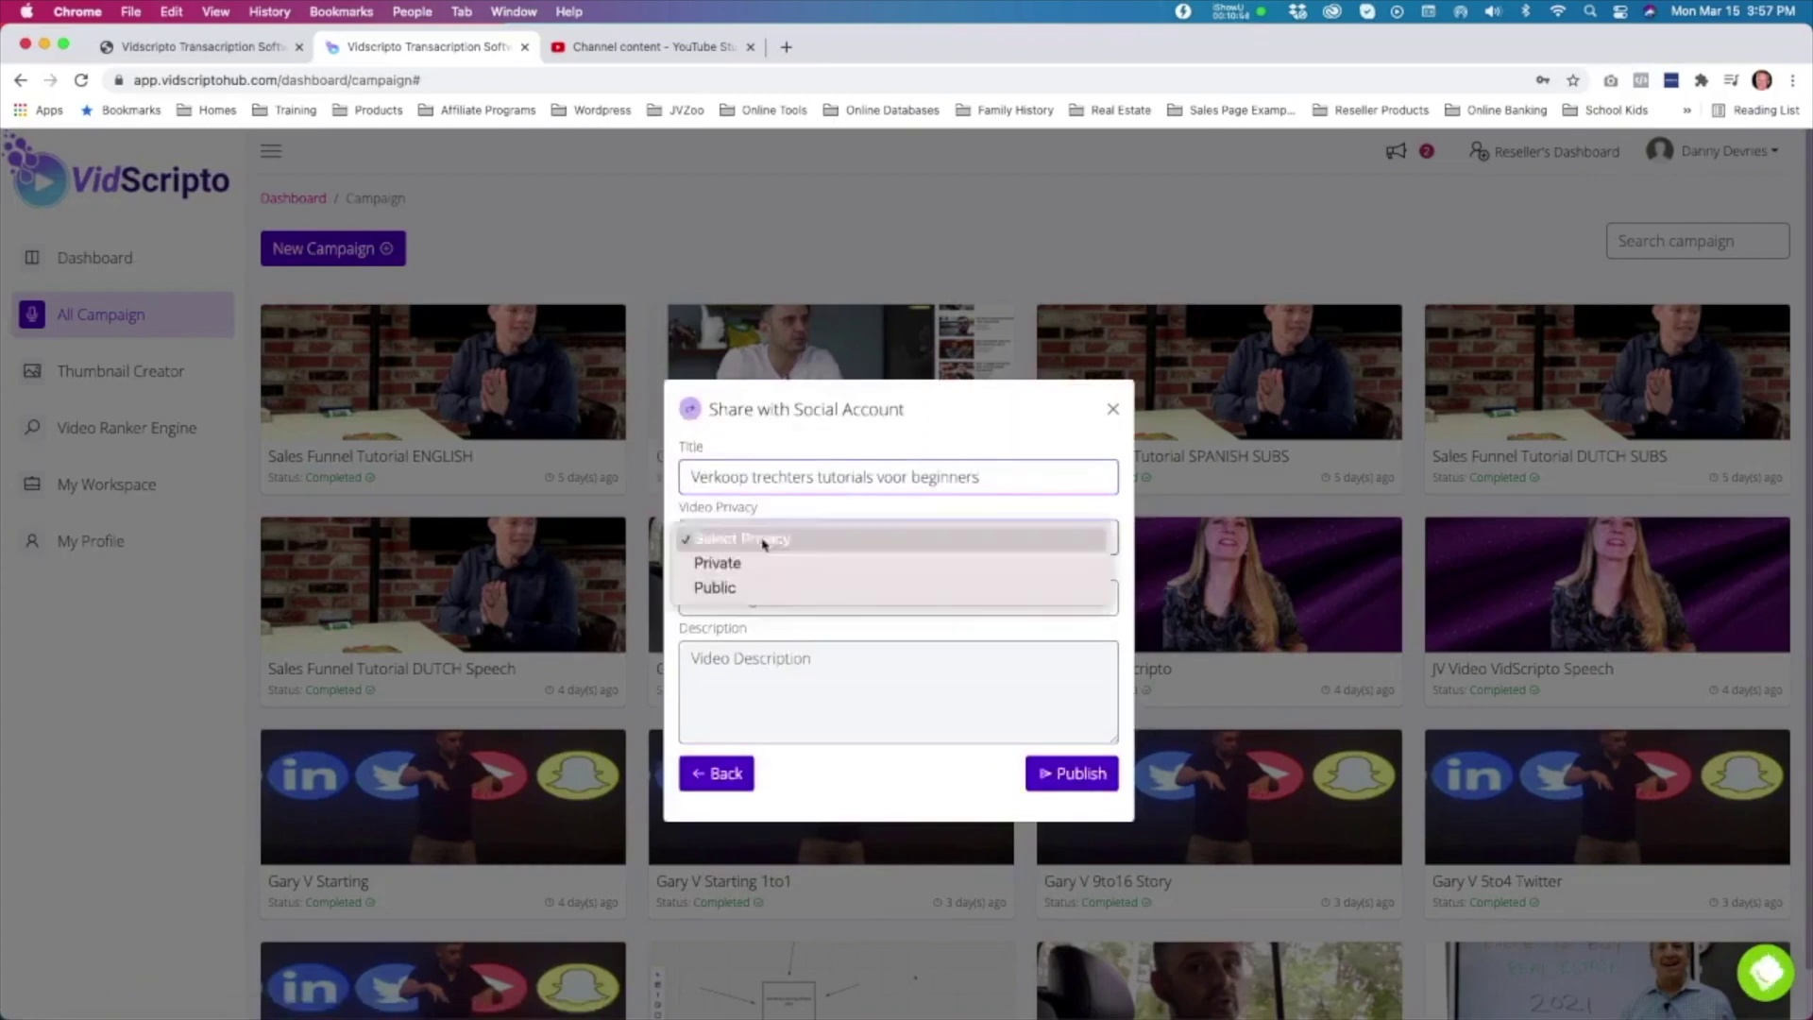
click(818, 593)
click(784, 597)
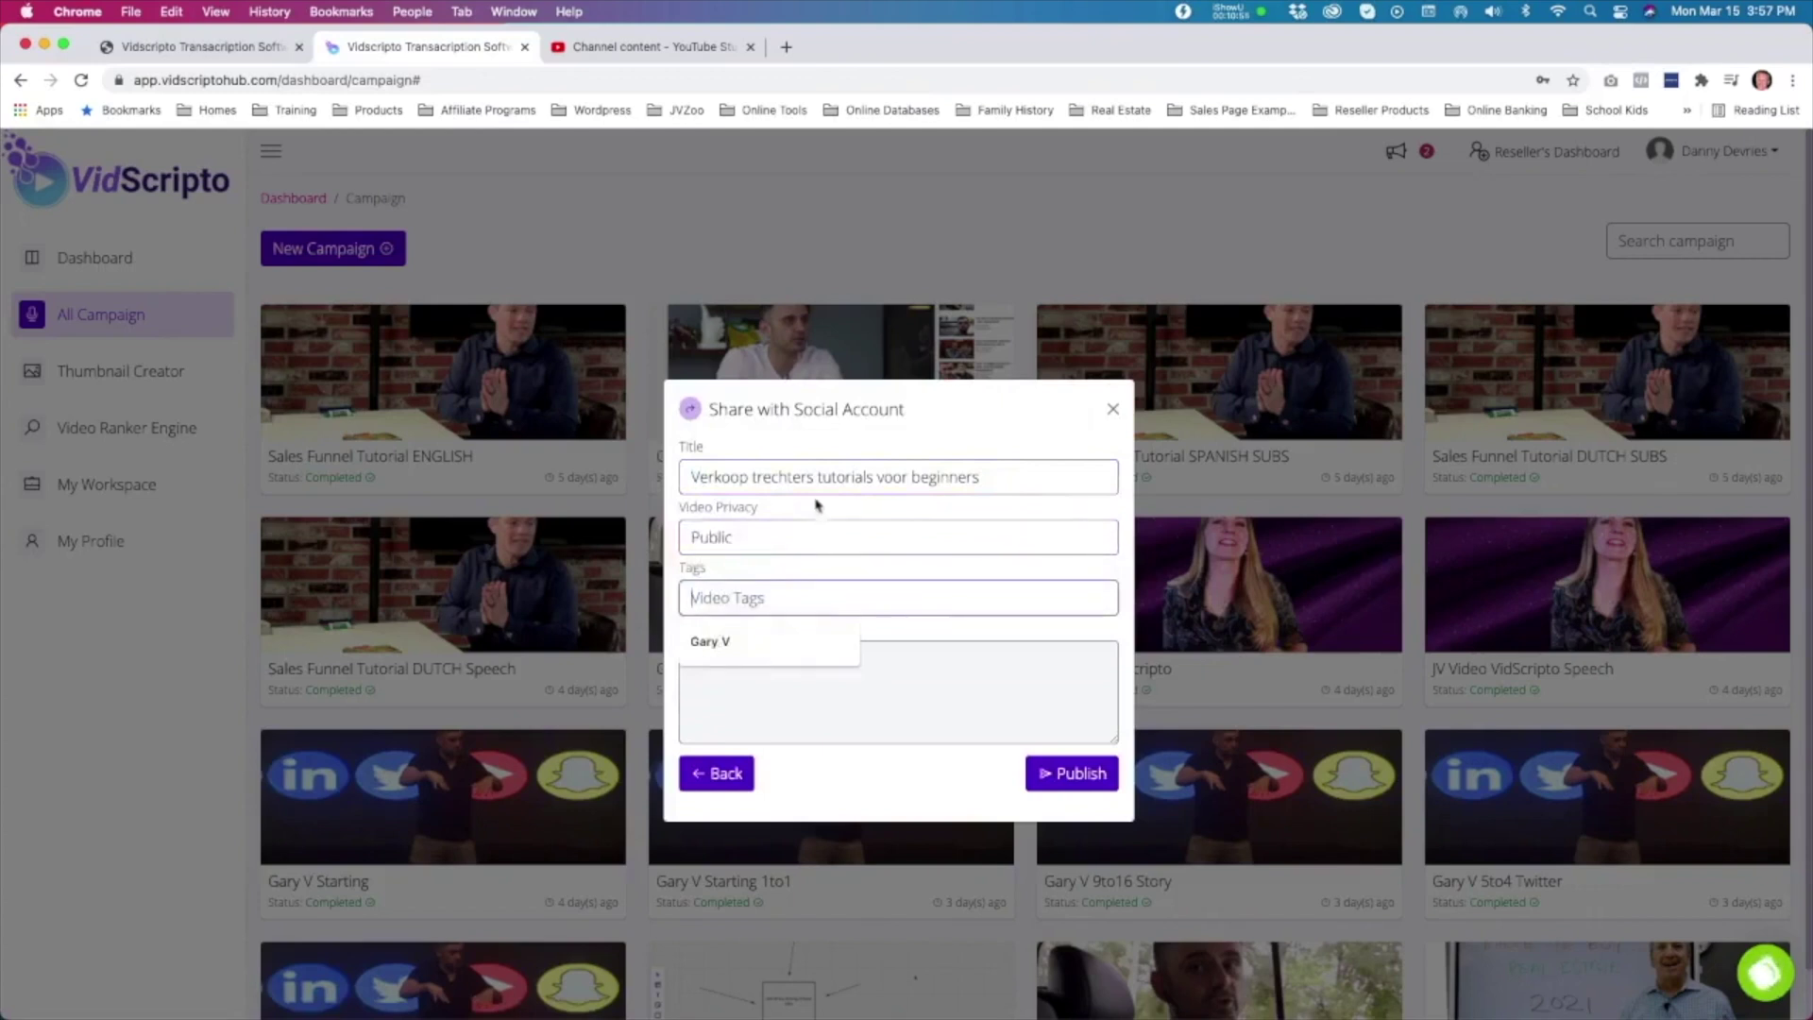
key(super+v)
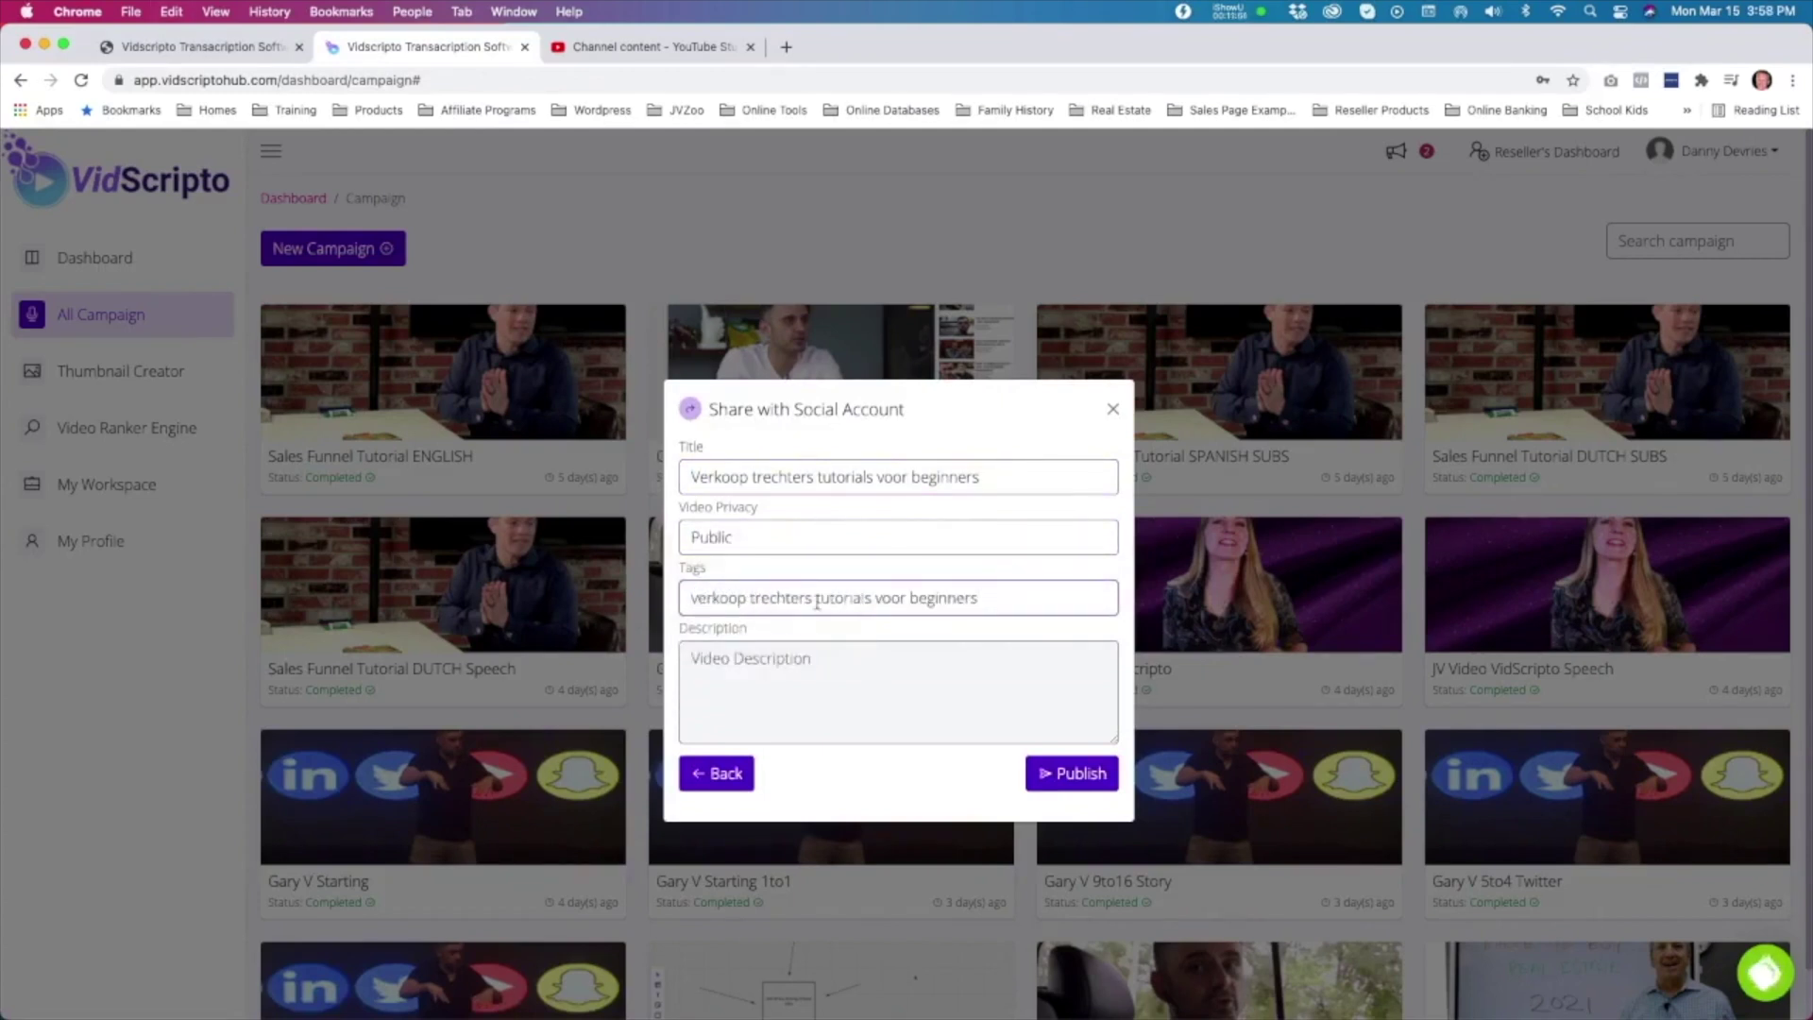
click(909, 677)
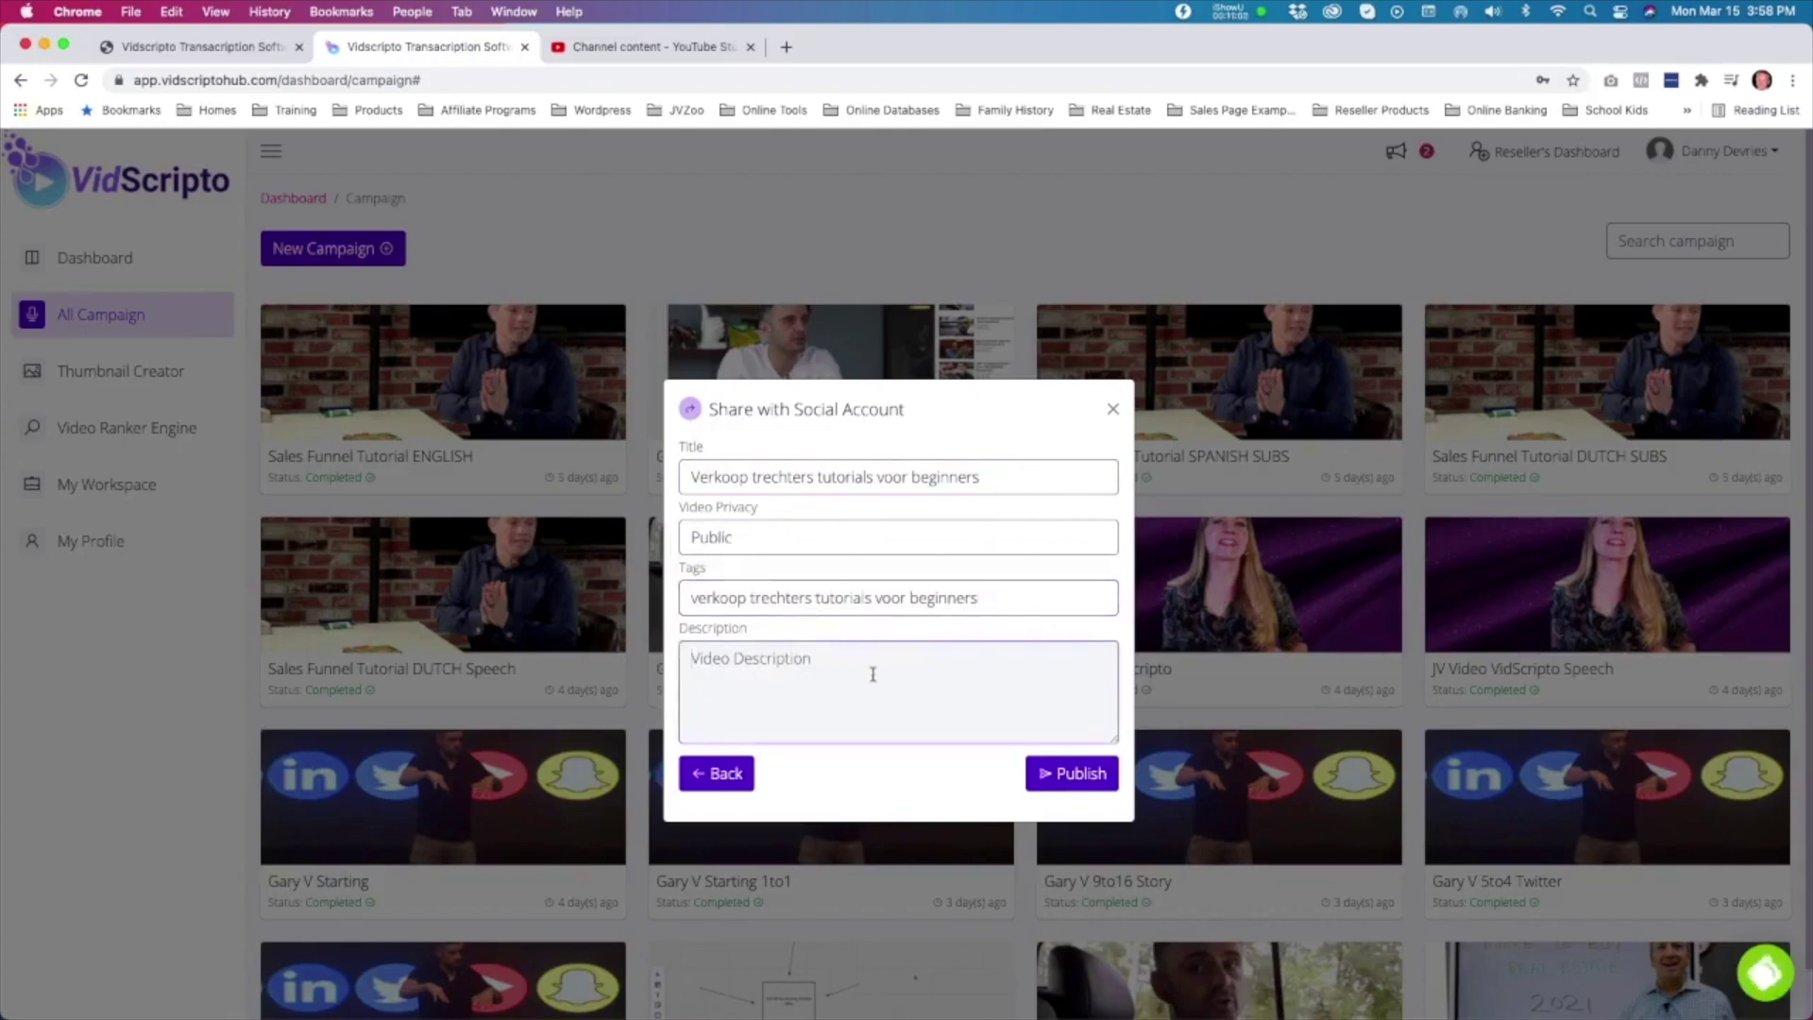
key(super+v)
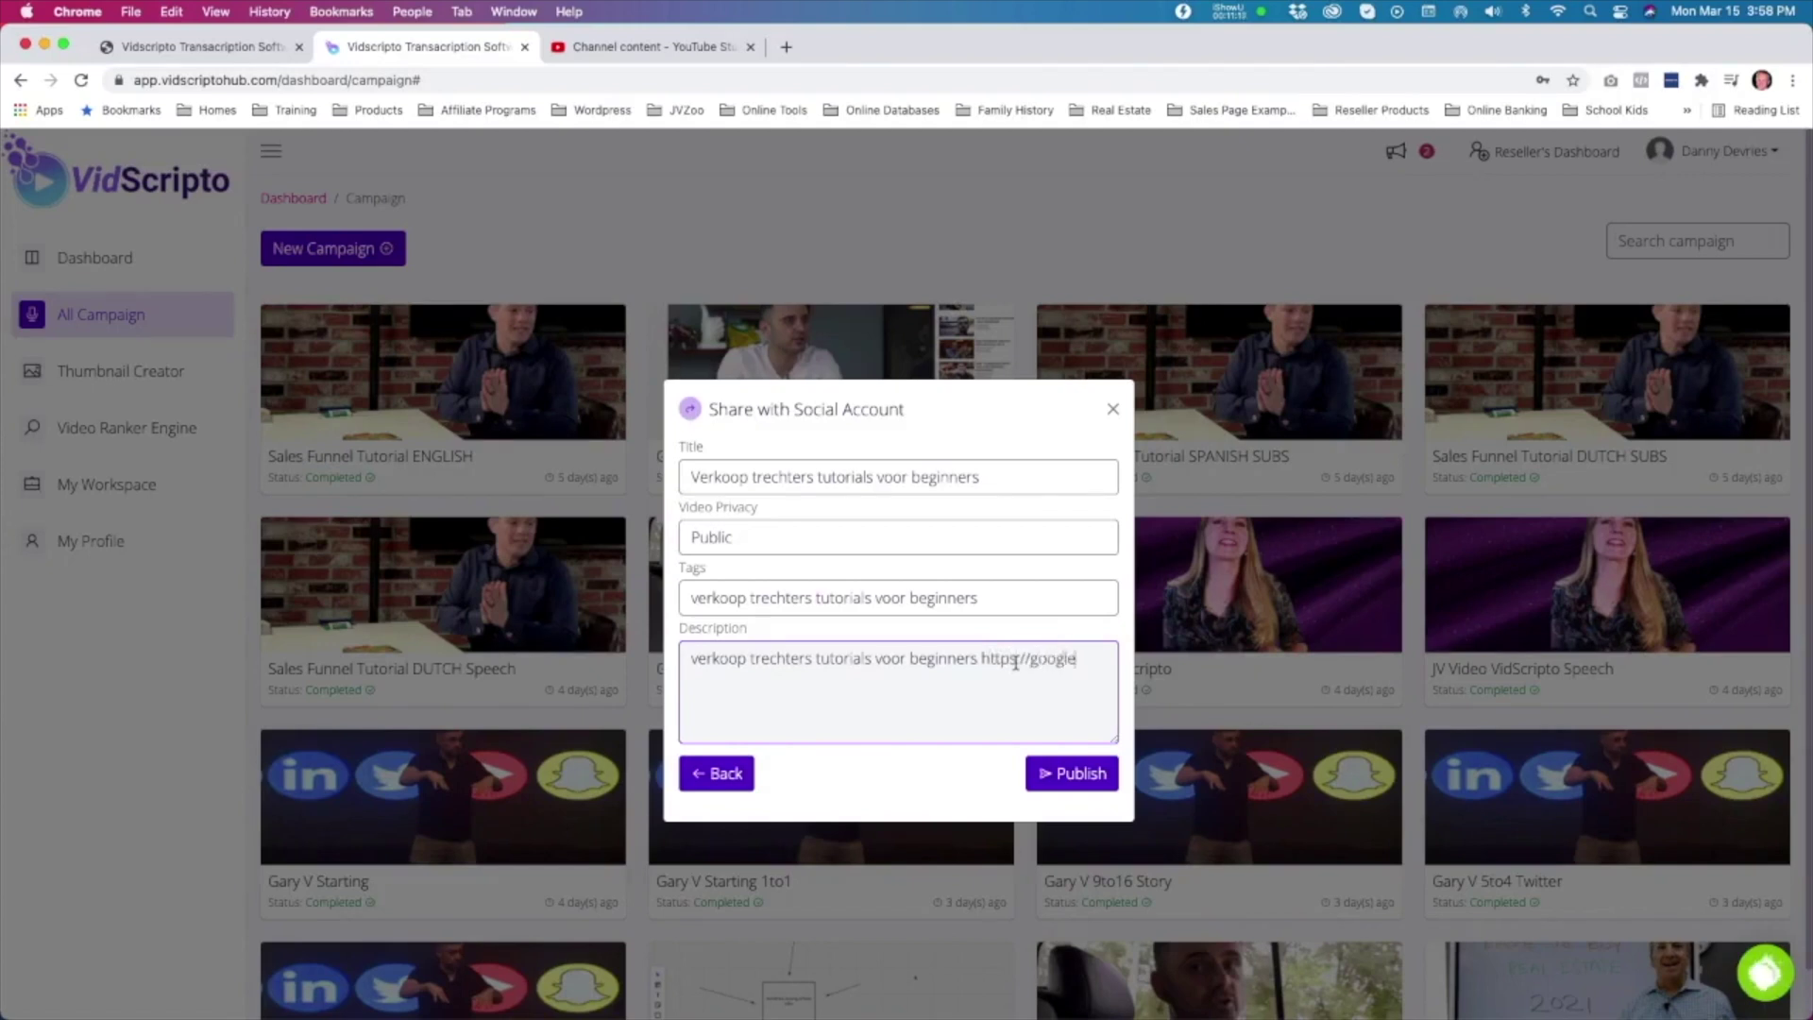
text(om)
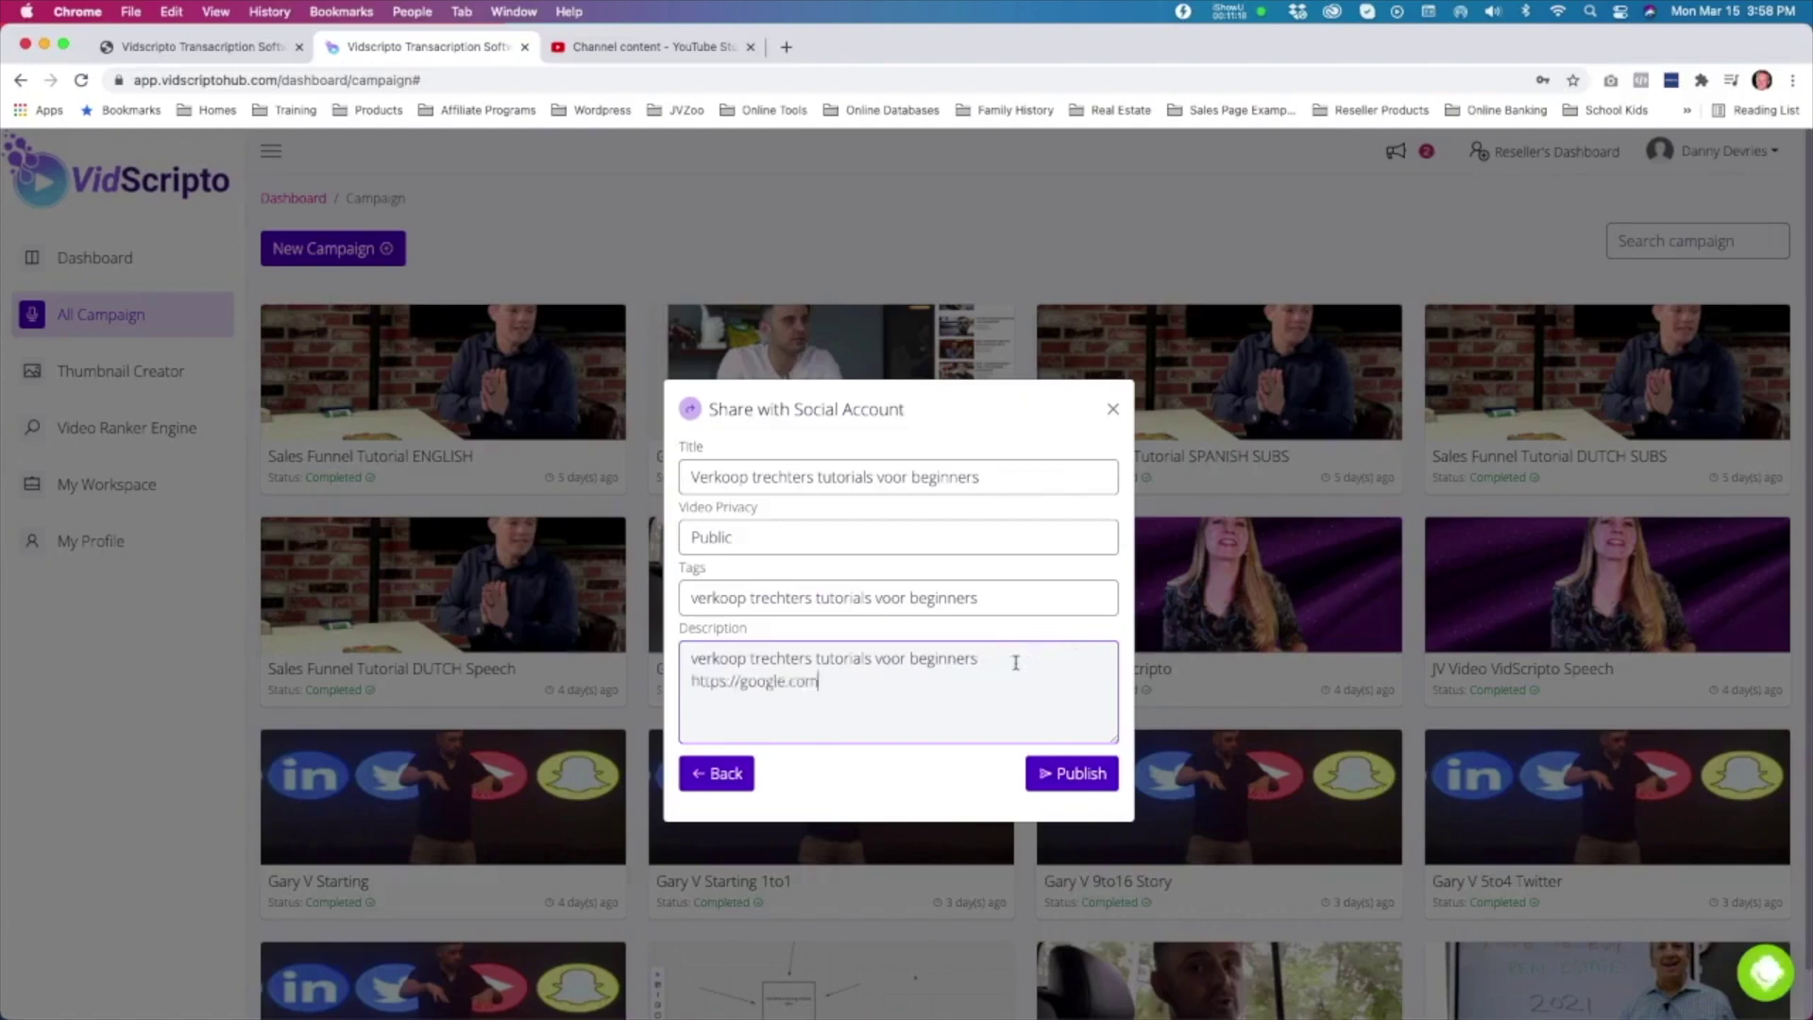
Step: Publish the video to Youtube, switch to YouTube Studio and refresh the channel content to check the upload
click(1073, 777)
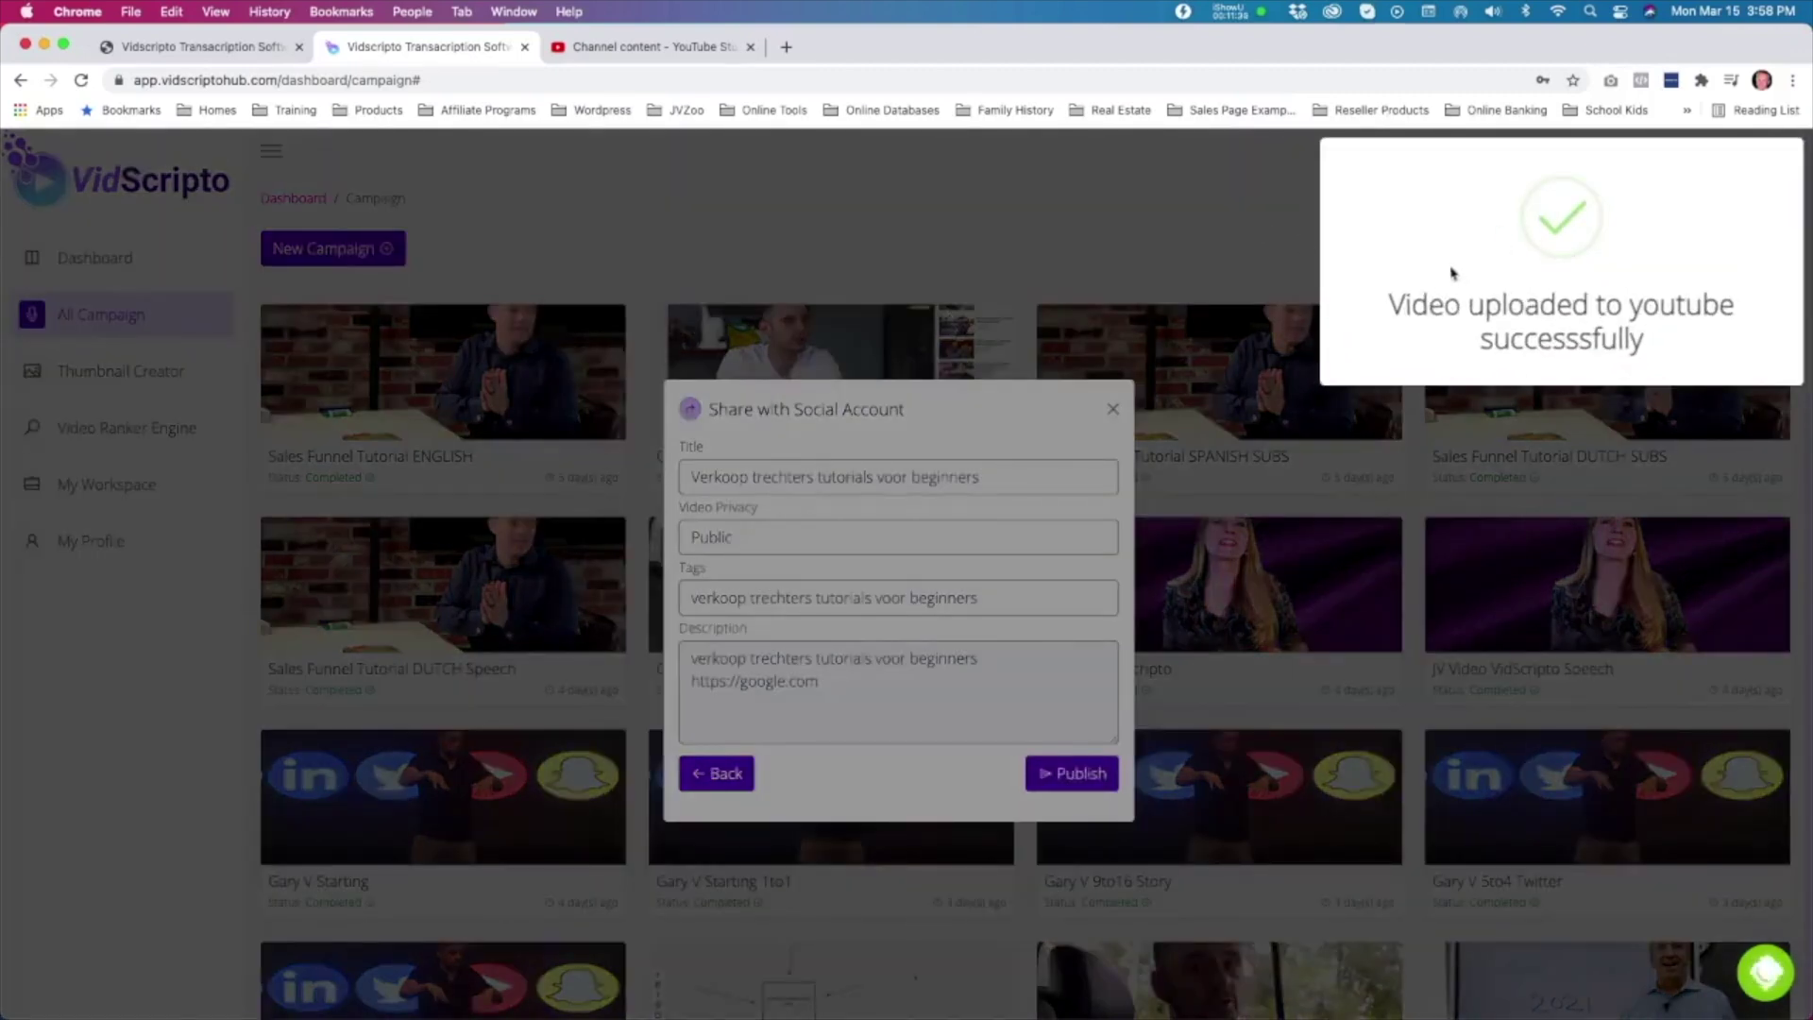
click(1255, 244)
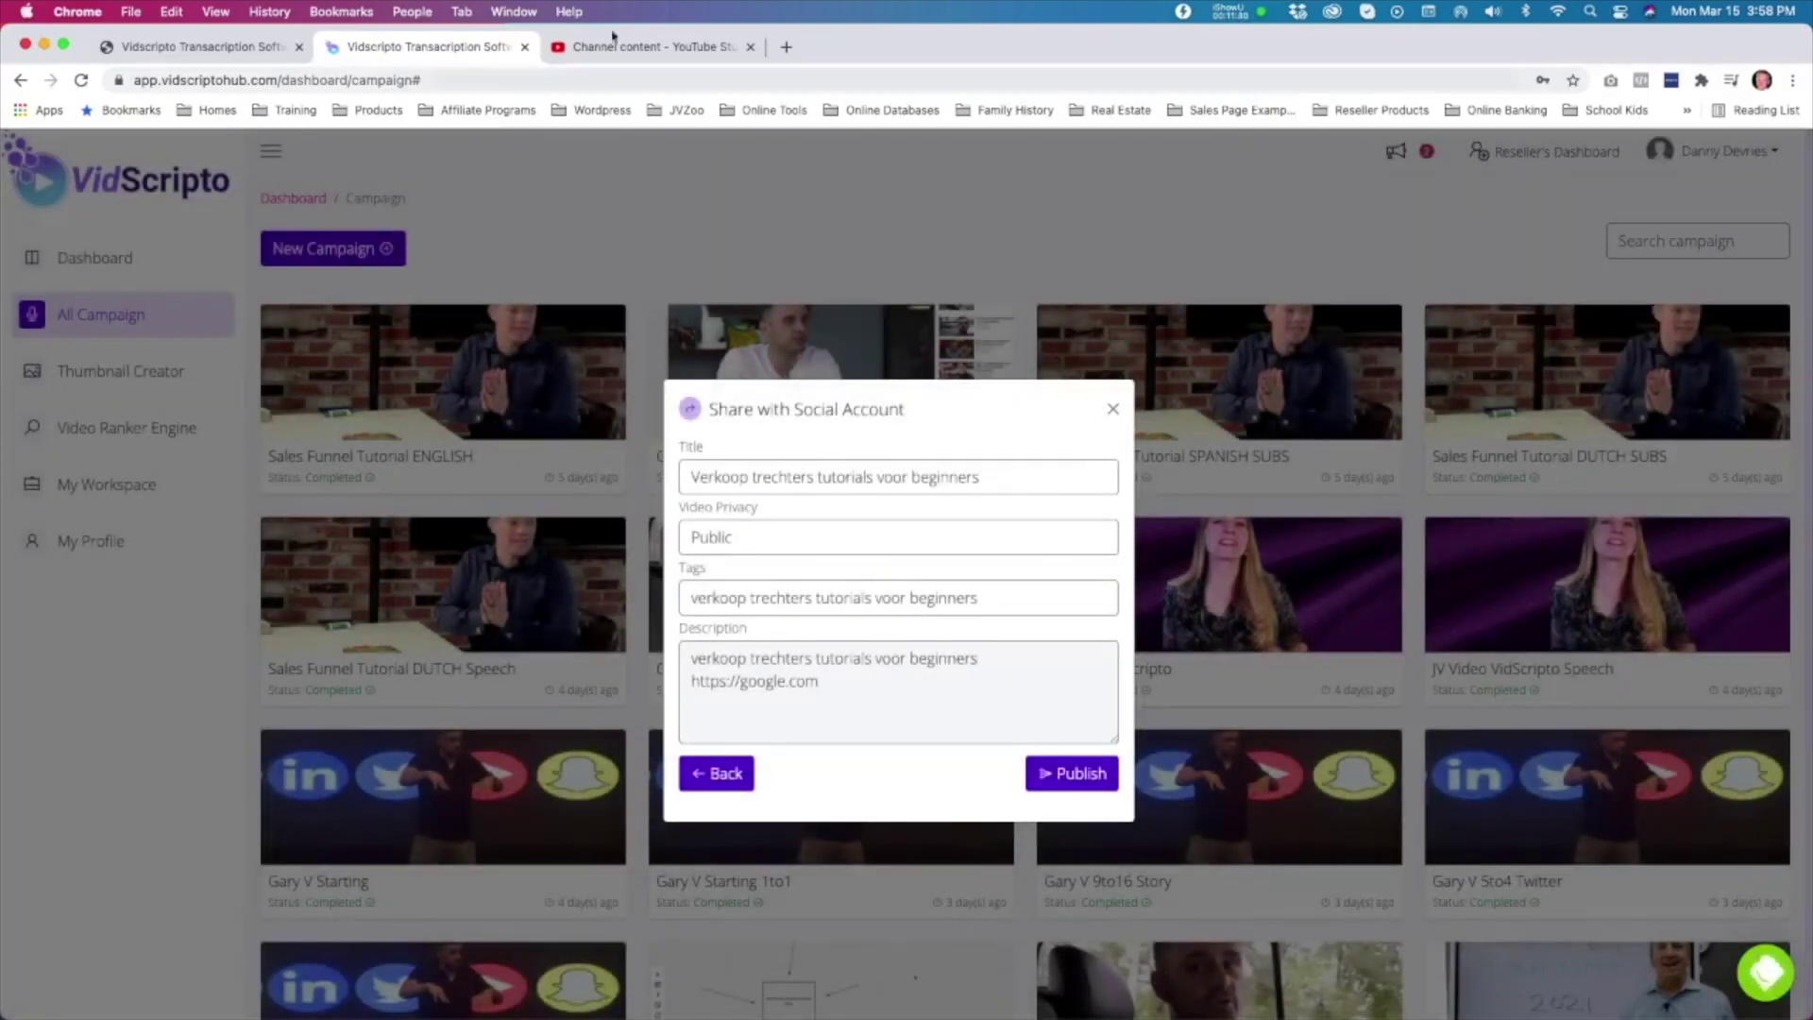
click(672, 59)
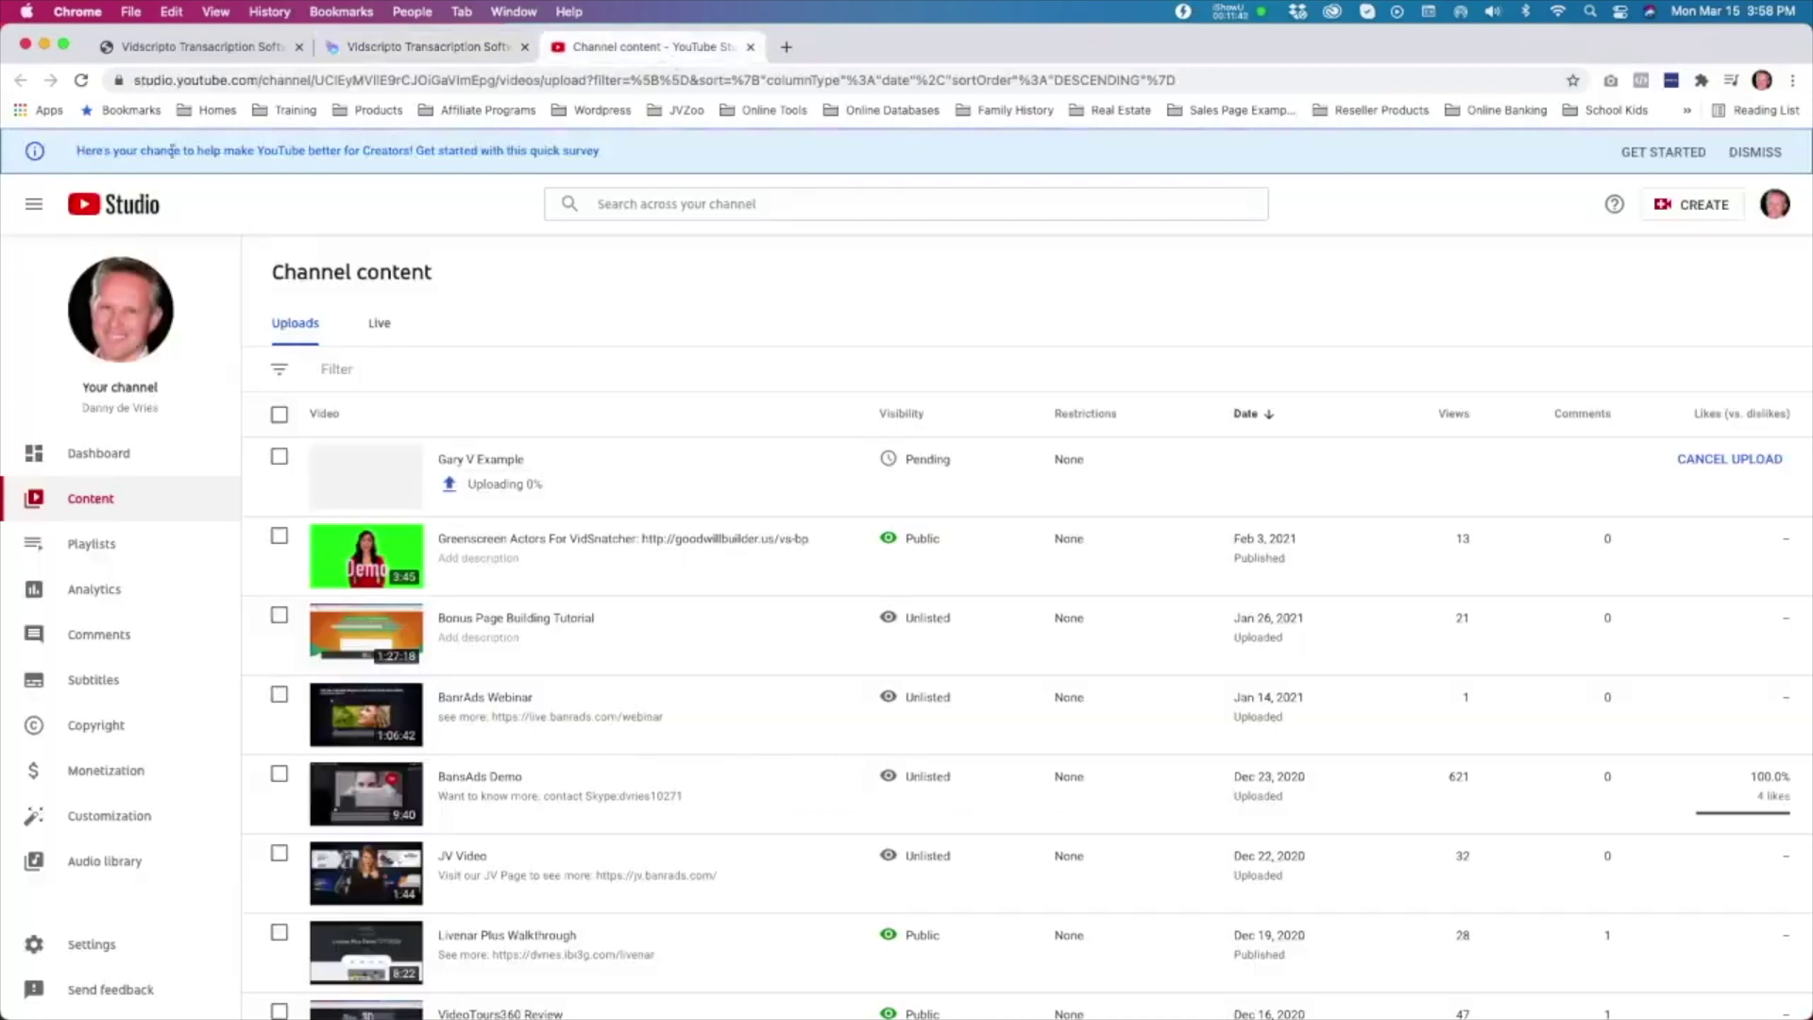
key(super+r)
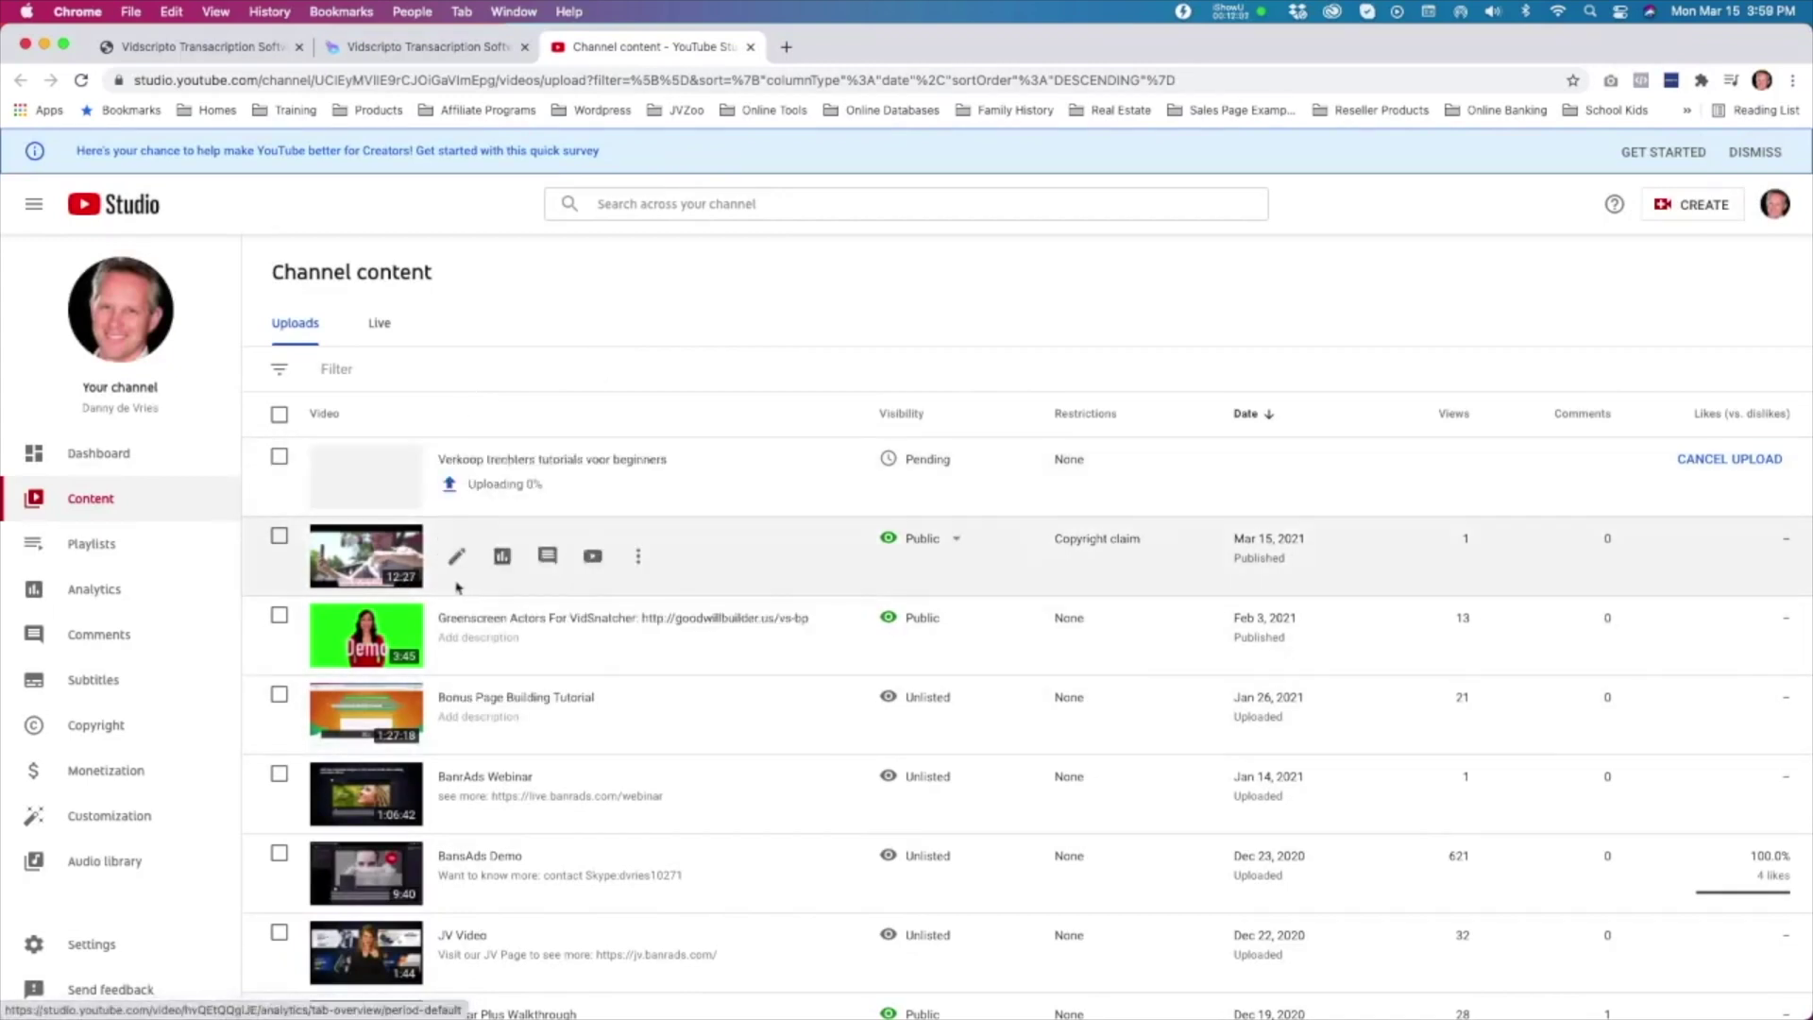
Step: Open the previously published "Gary V Example" video on YouTube and play its beginning to check the burned-in subtitles
click(366, 559)
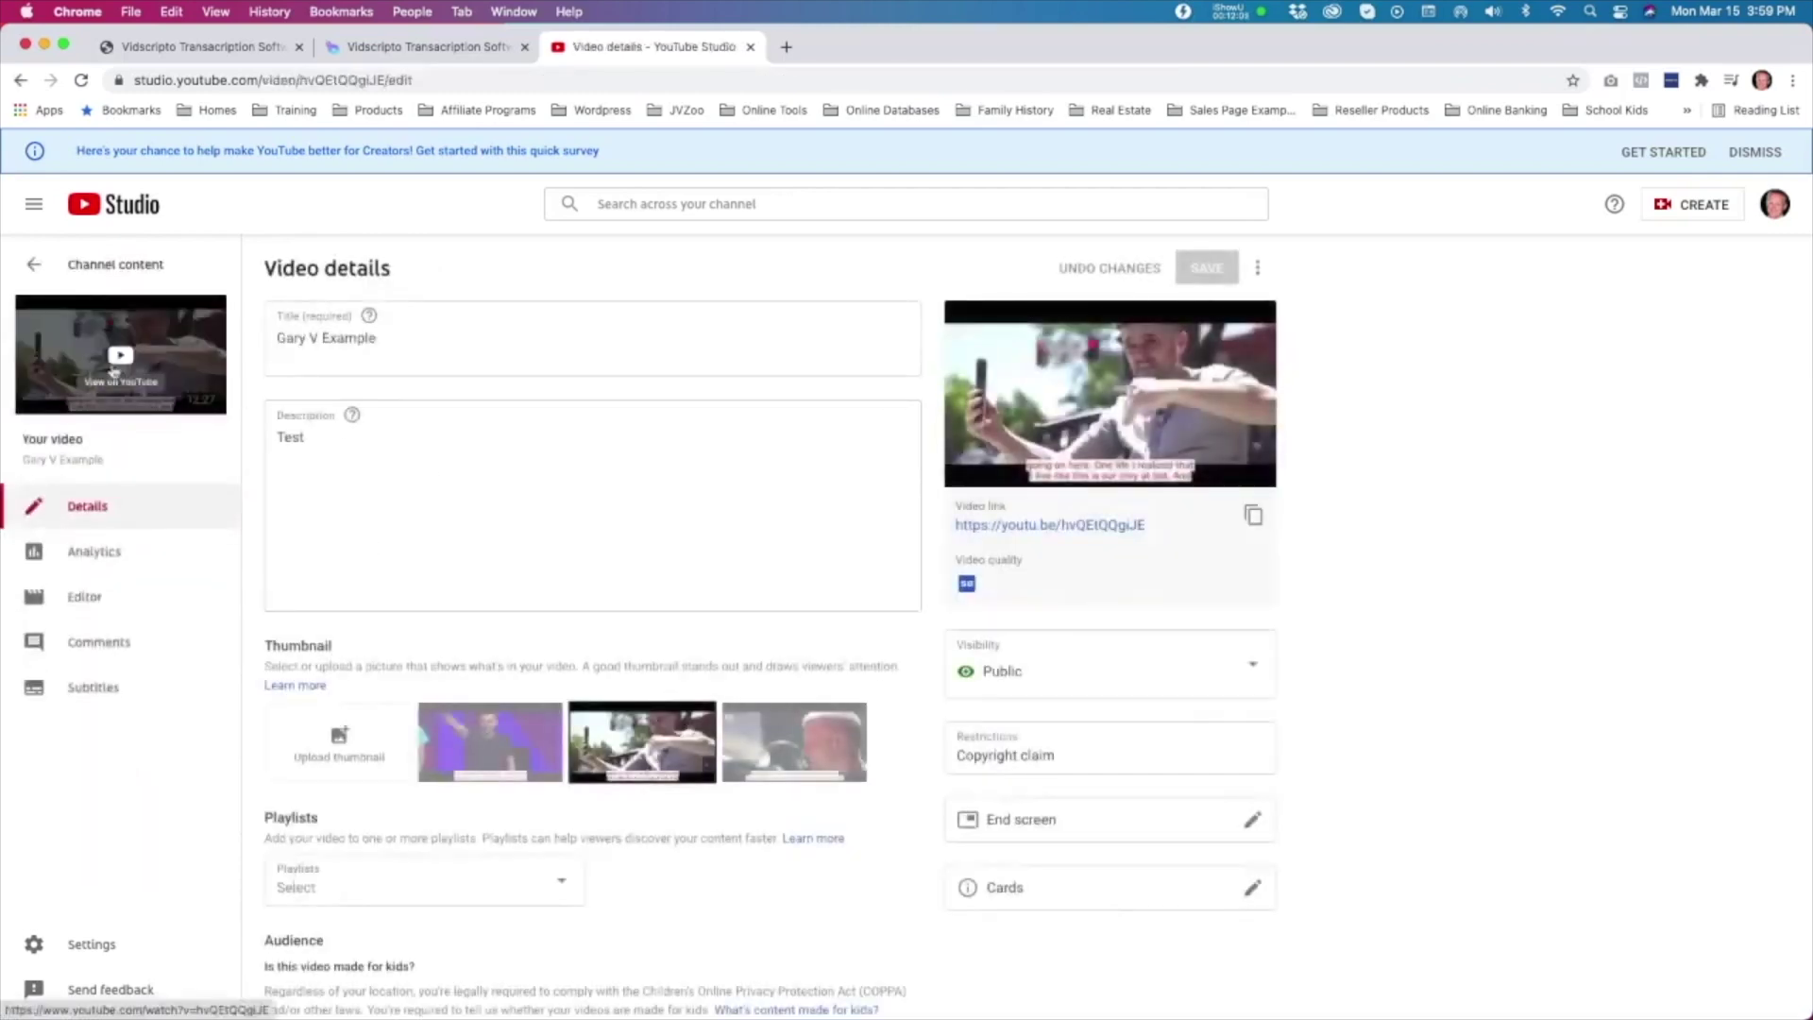
click(118, 359)
click(784, 565)
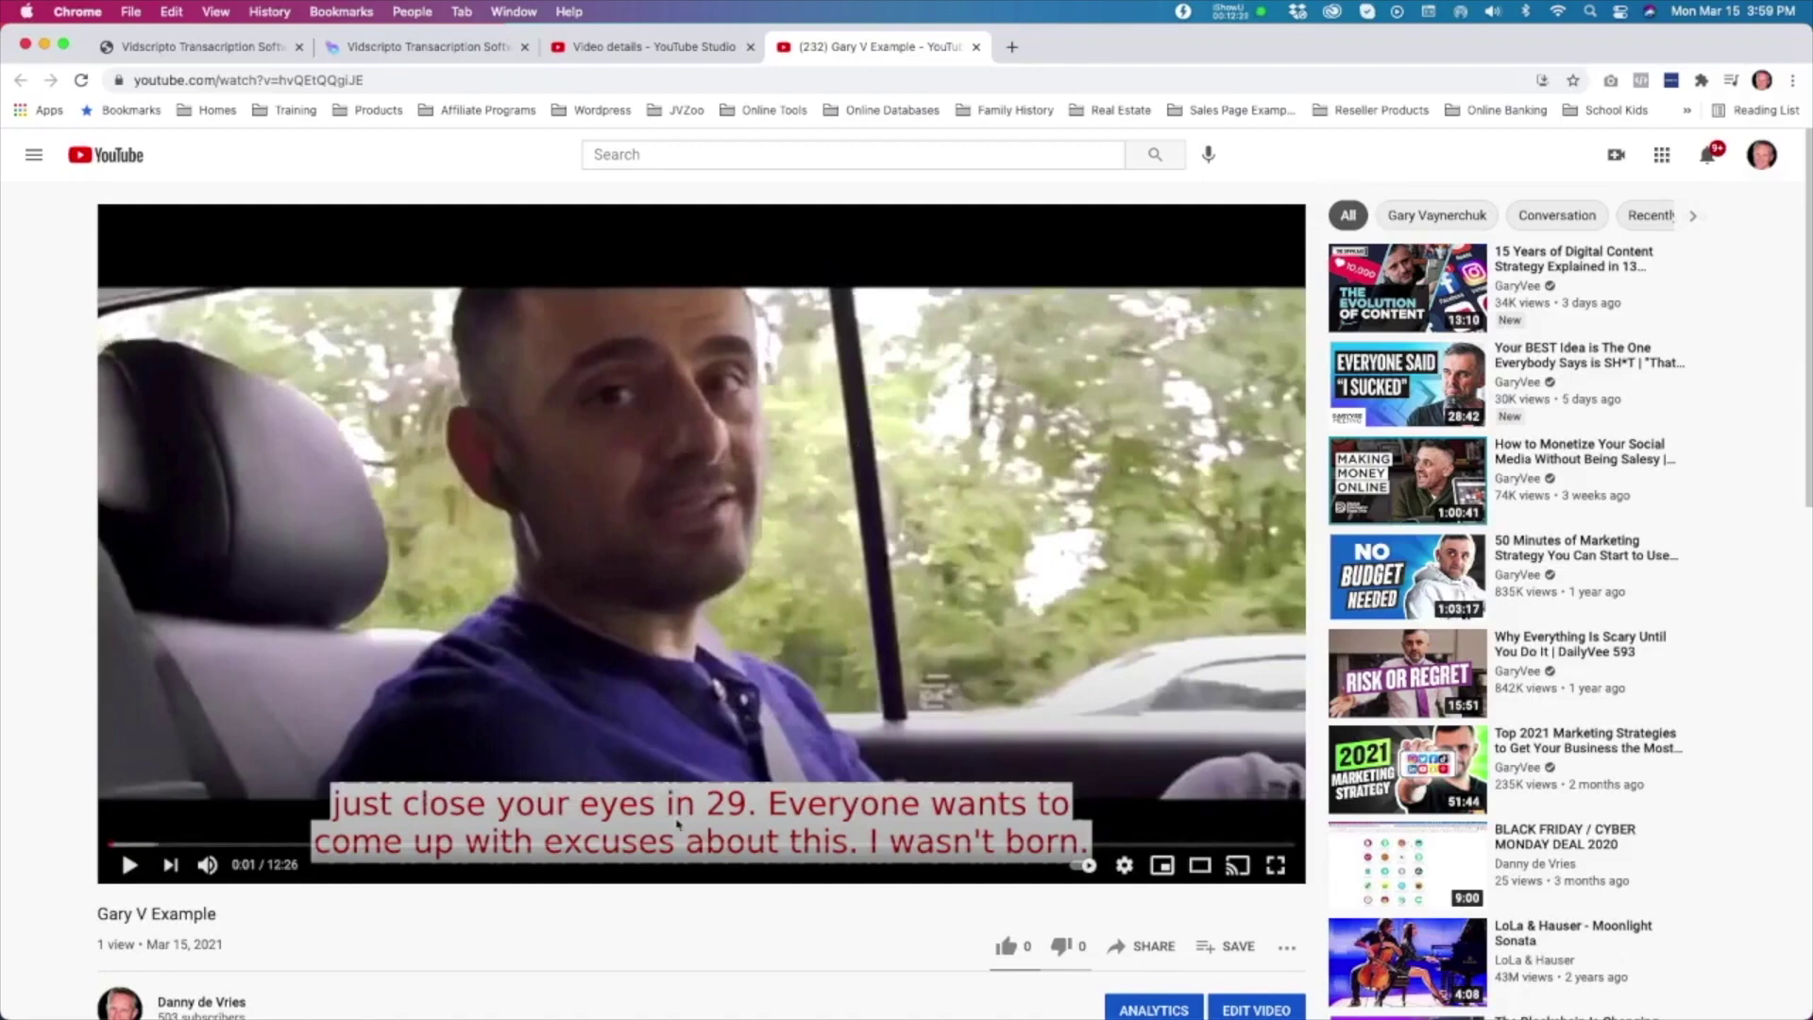
click(771, 545)
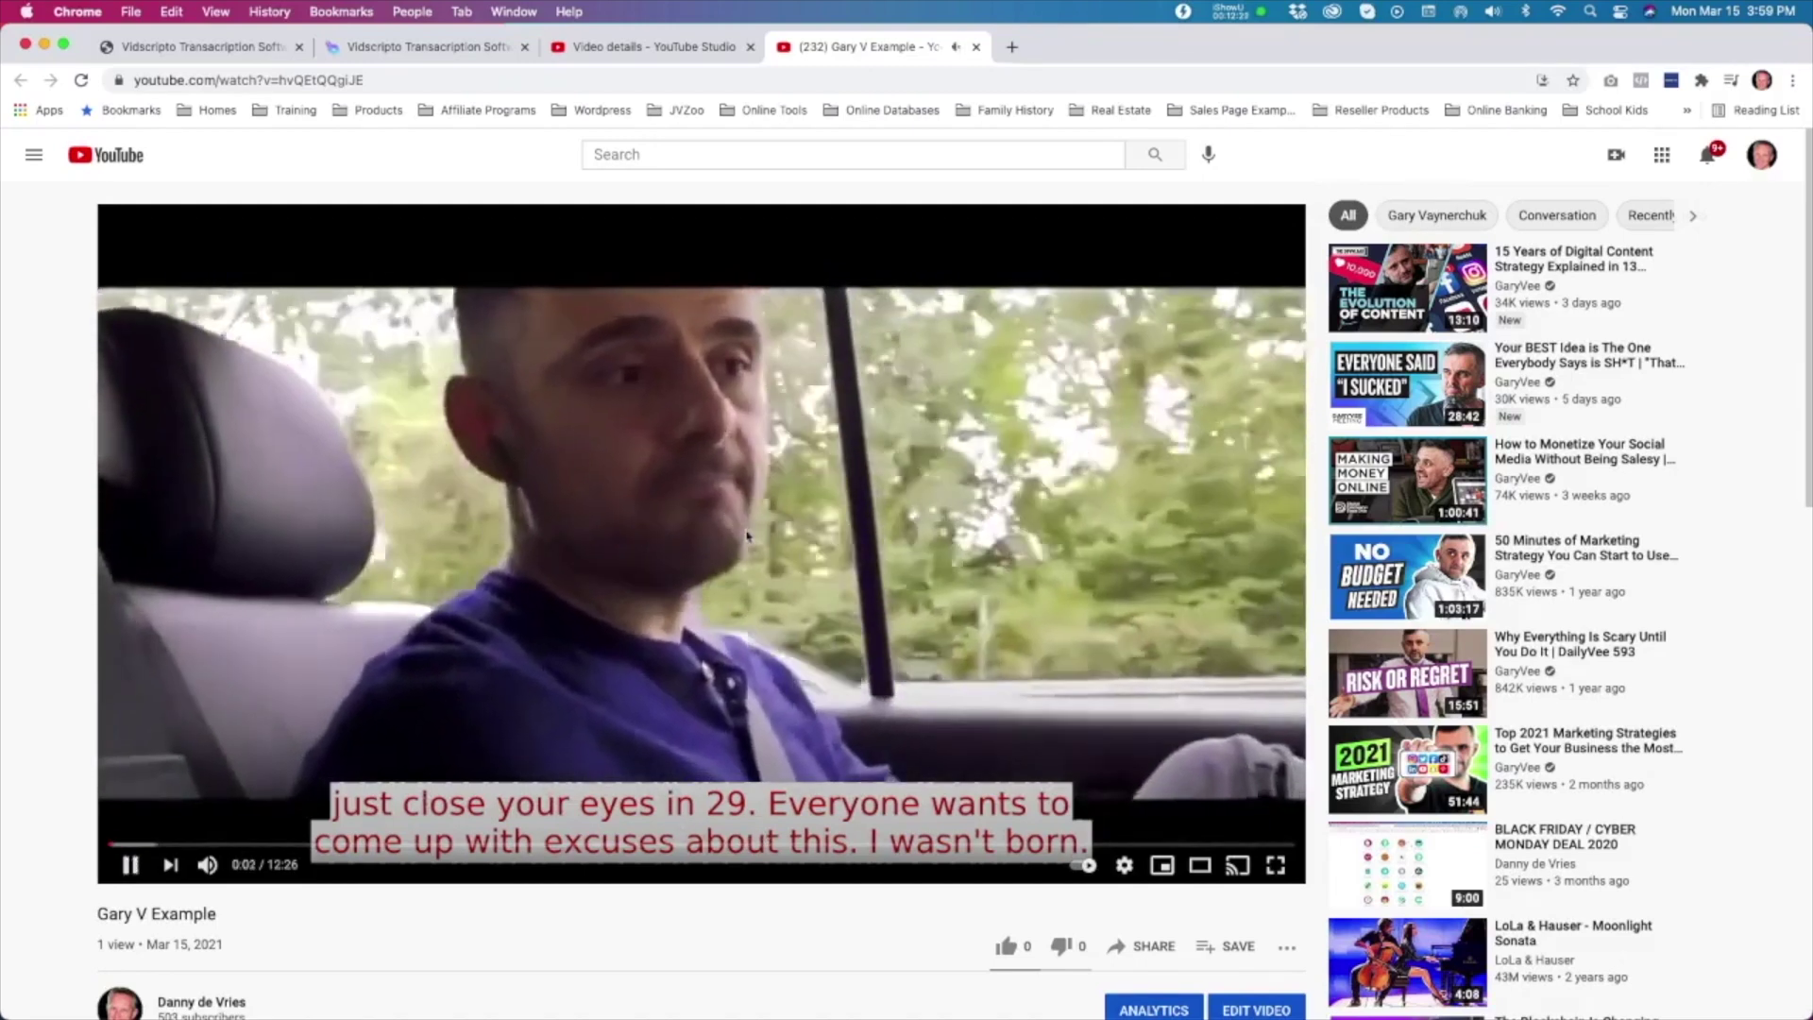
click(1017, 389)
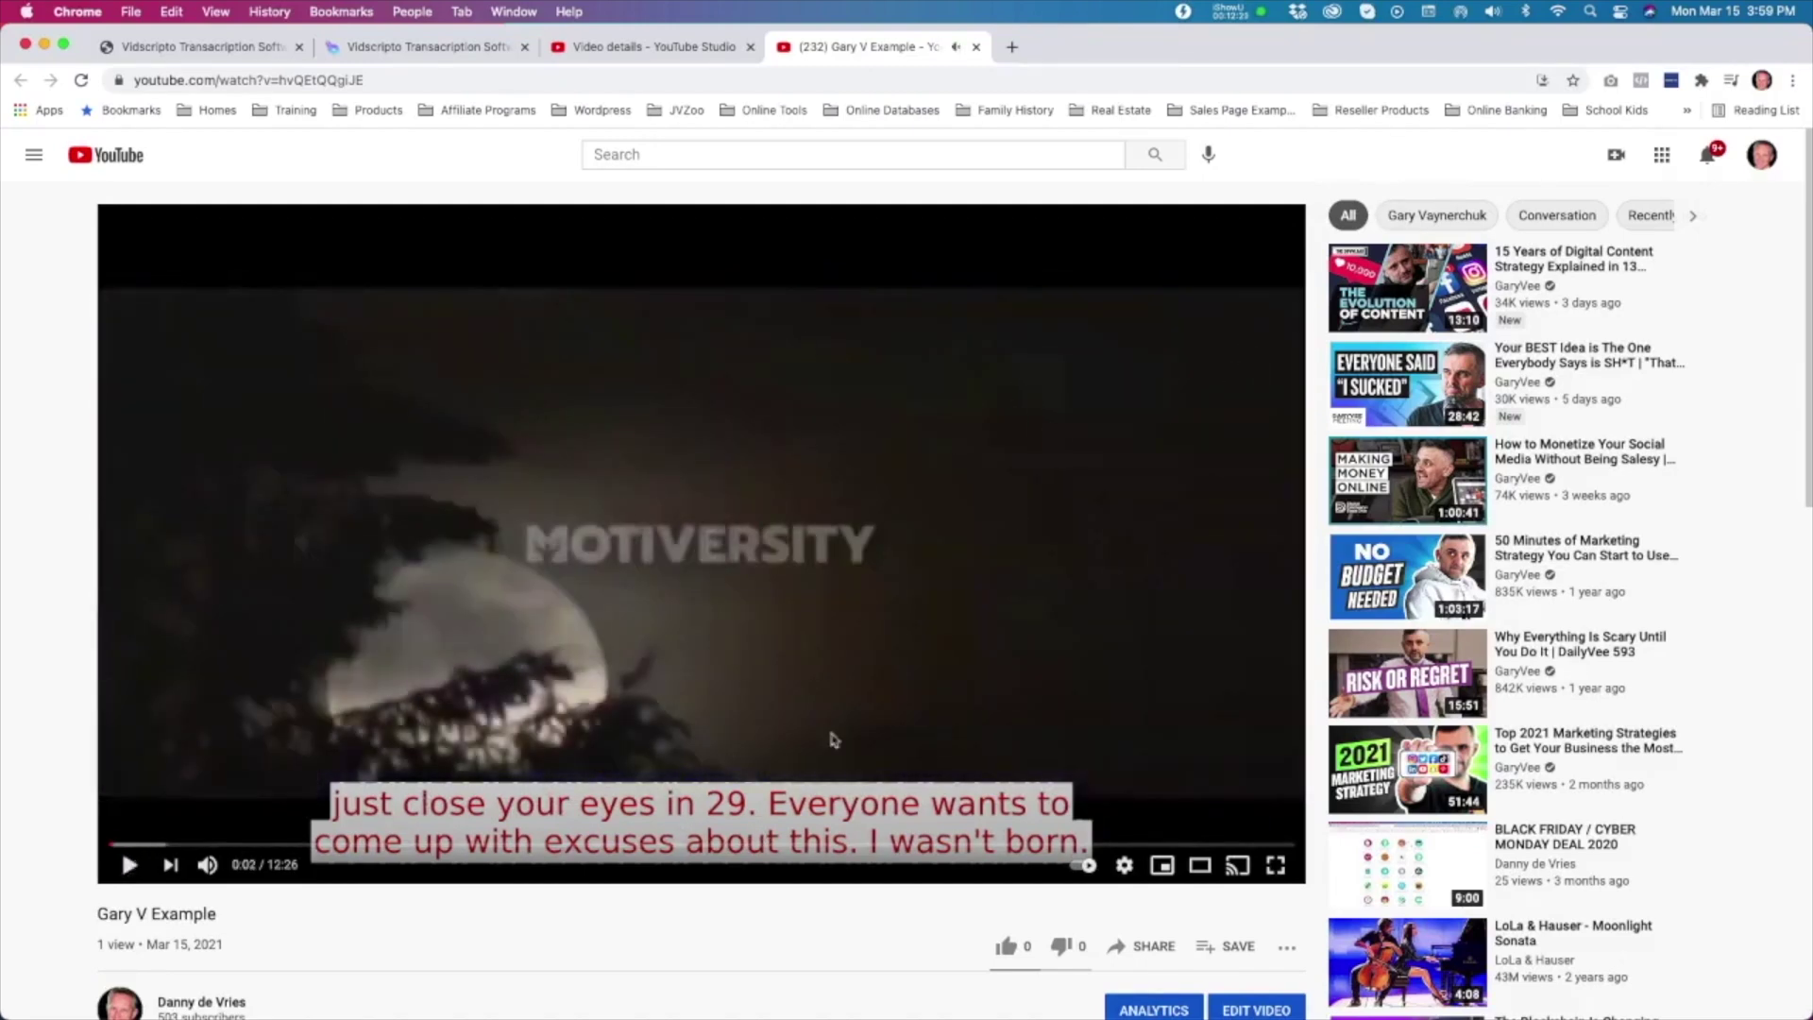
scroll(605, 781, down, 6)
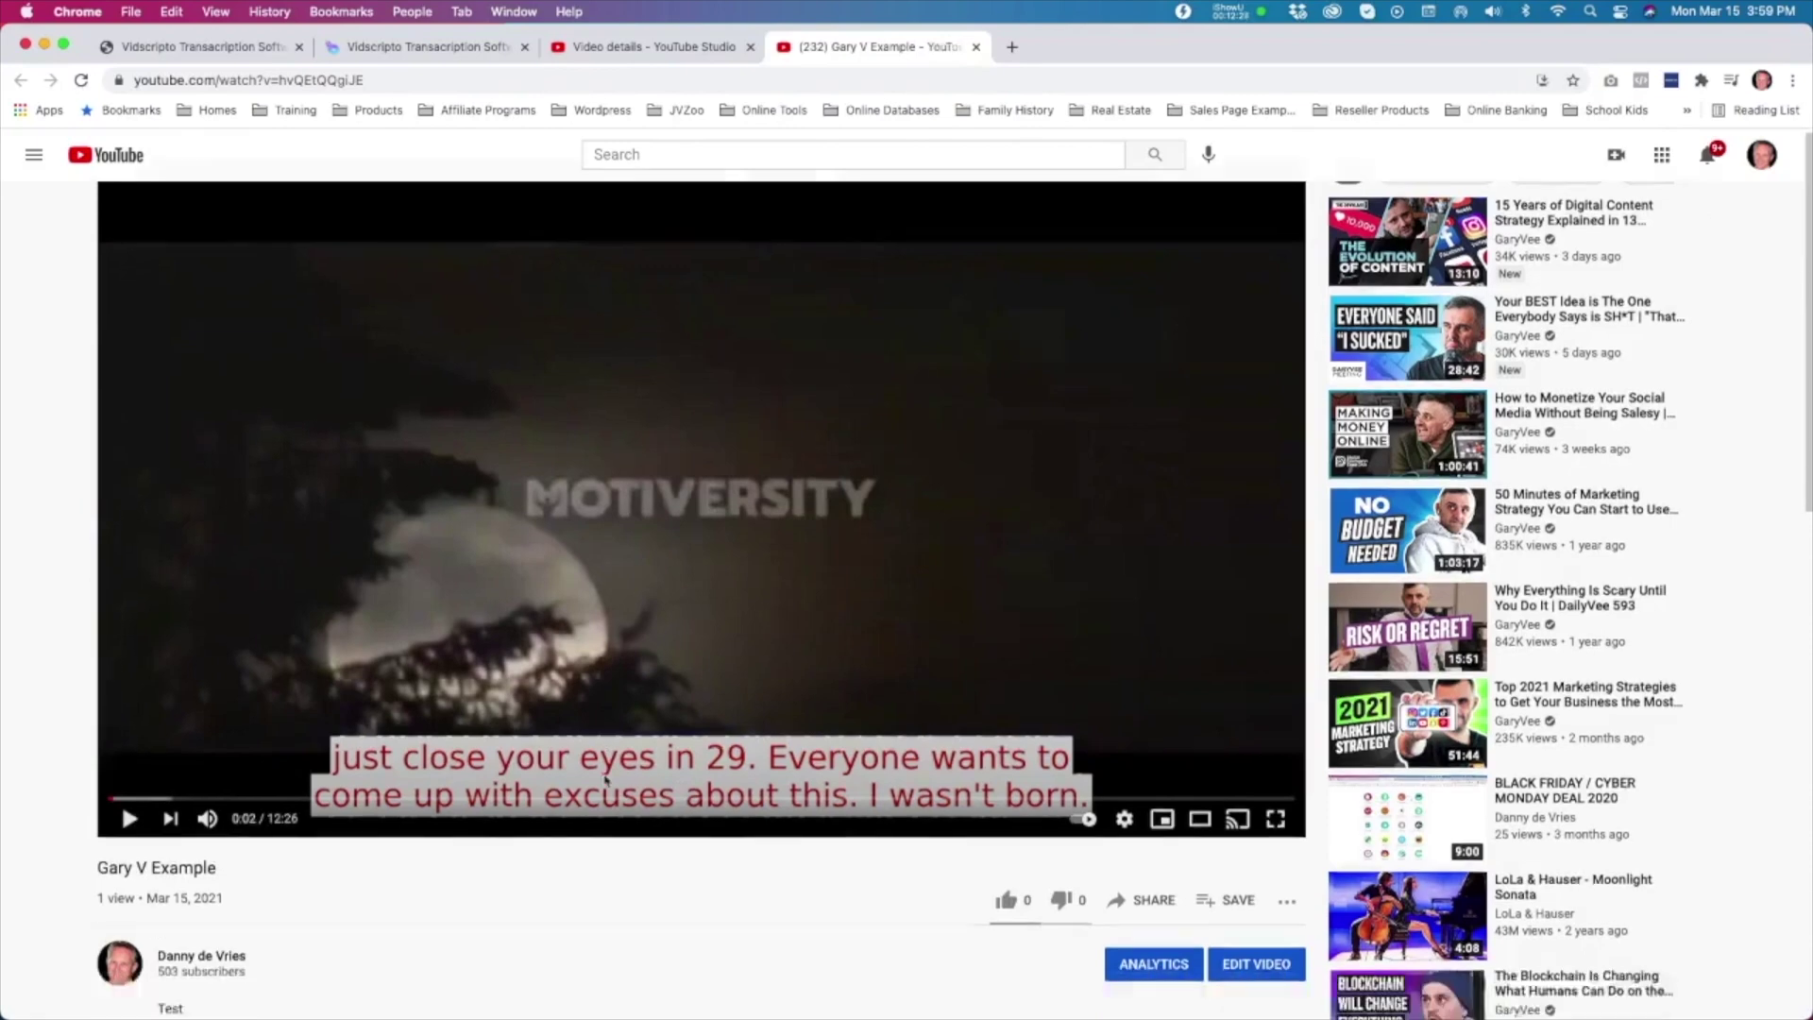
scroll(605, 781, up, 6)
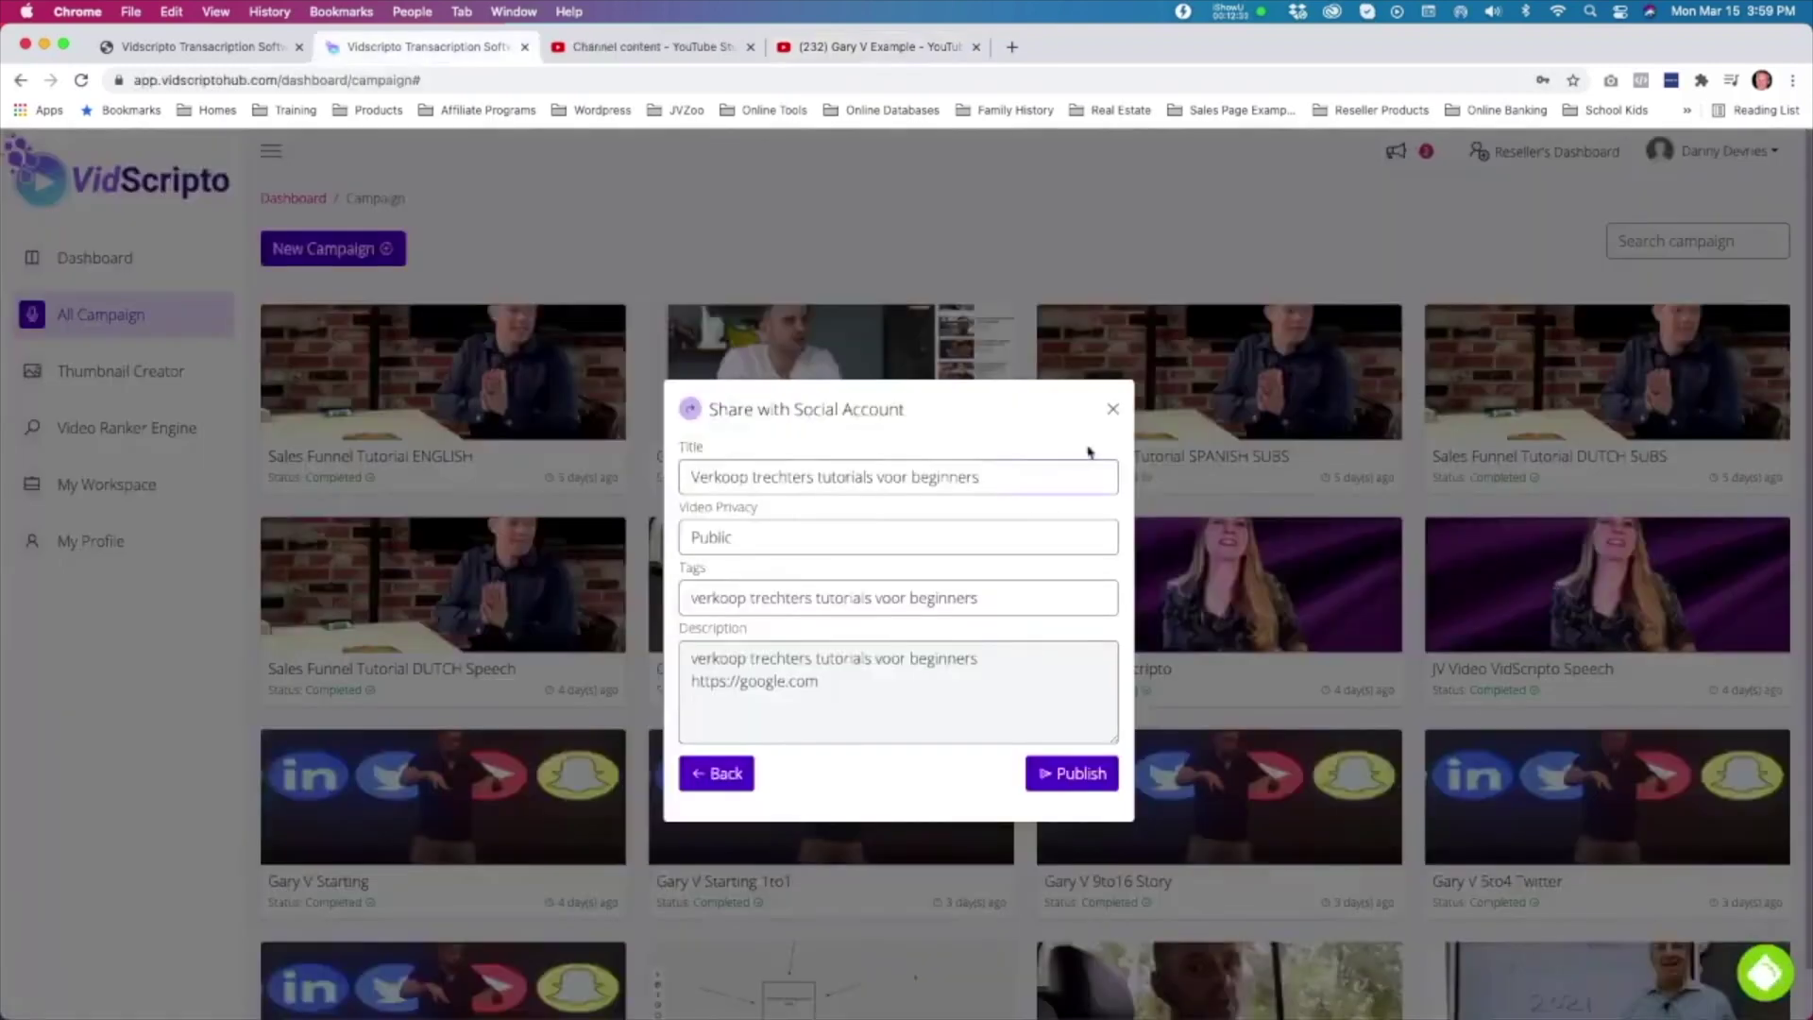
Step: Switch back to VidScripto, close the social sharing form and view the download options of "Sales Funnel Tutorial DUTCH Speech"
click(1112, 408)
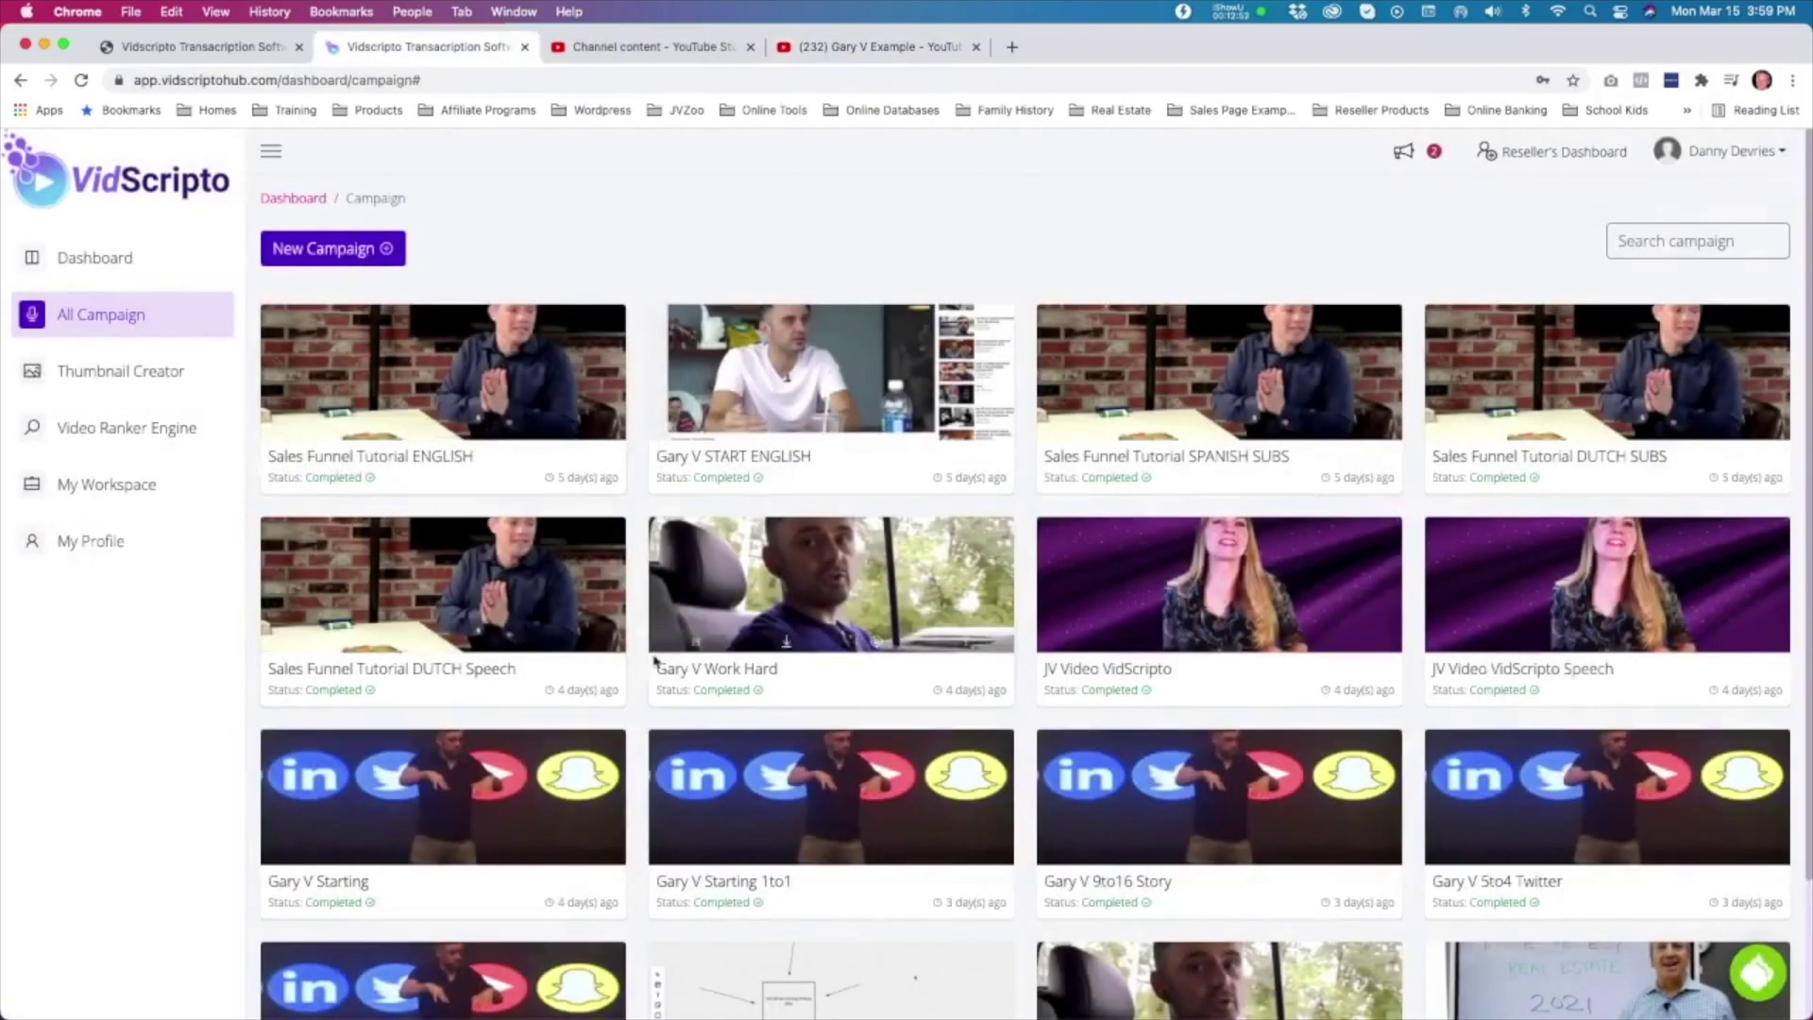
mouse_move(513, 637)
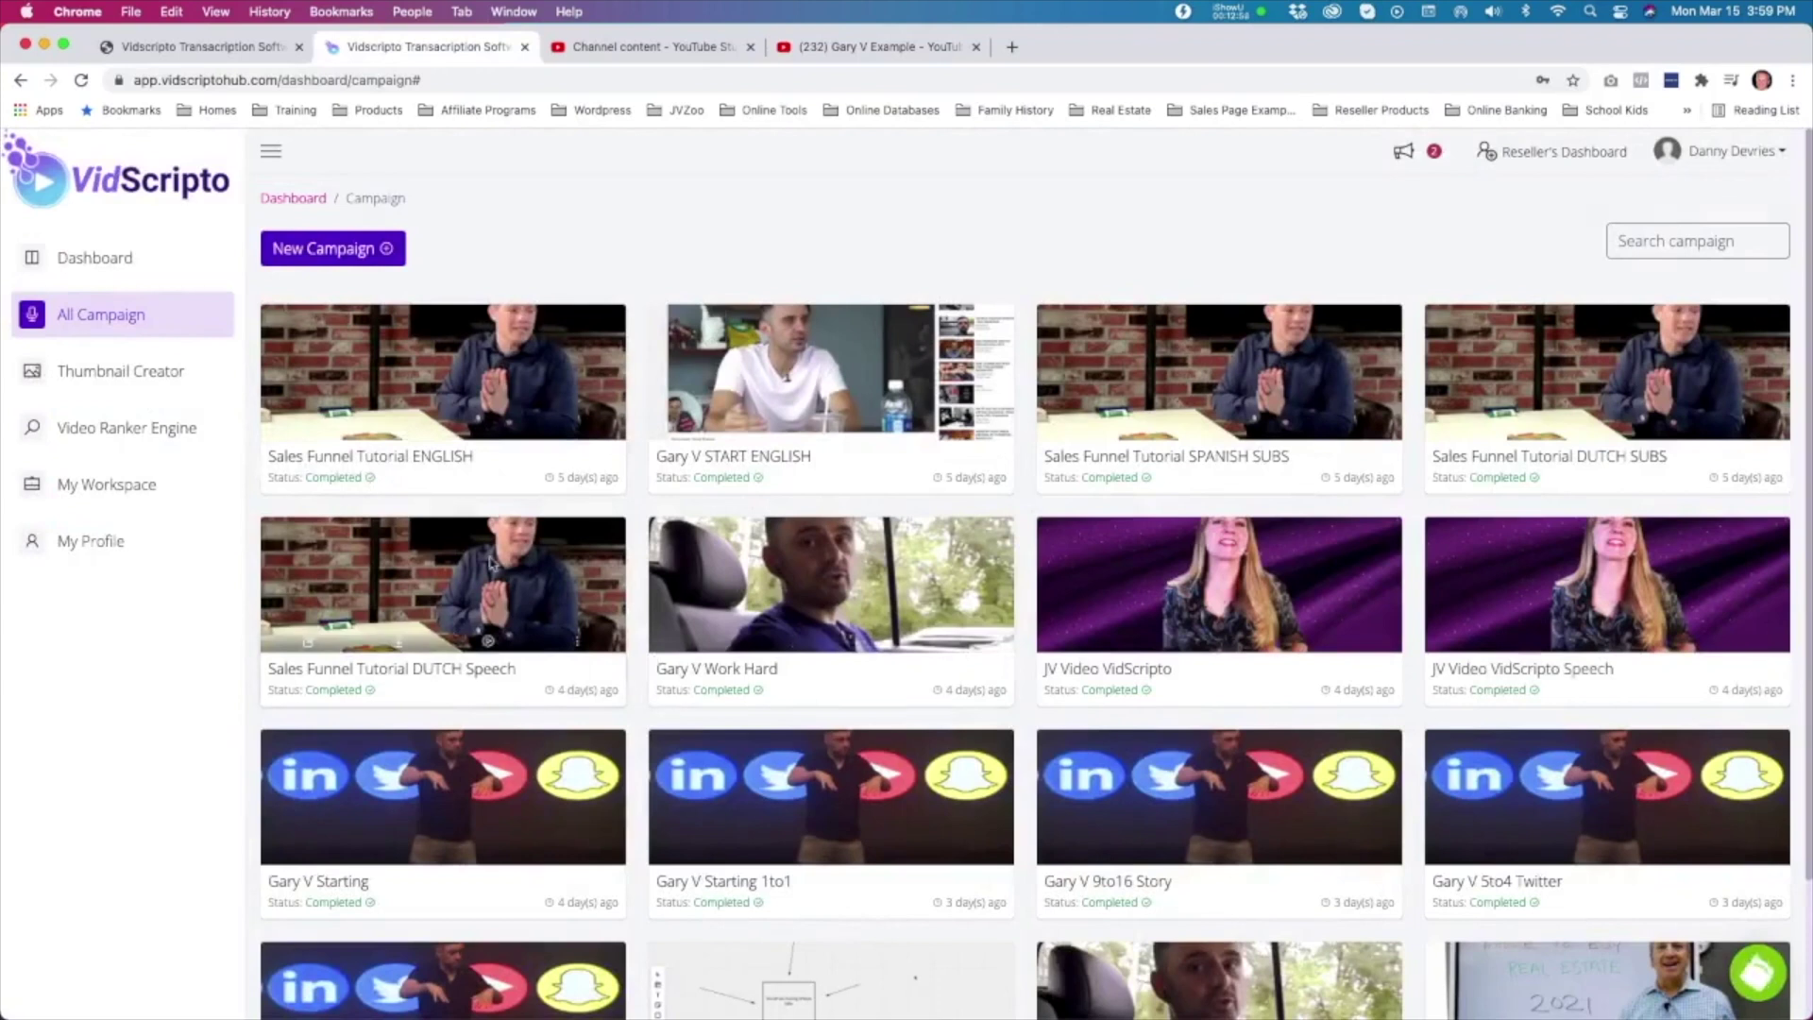
click(403, 645)
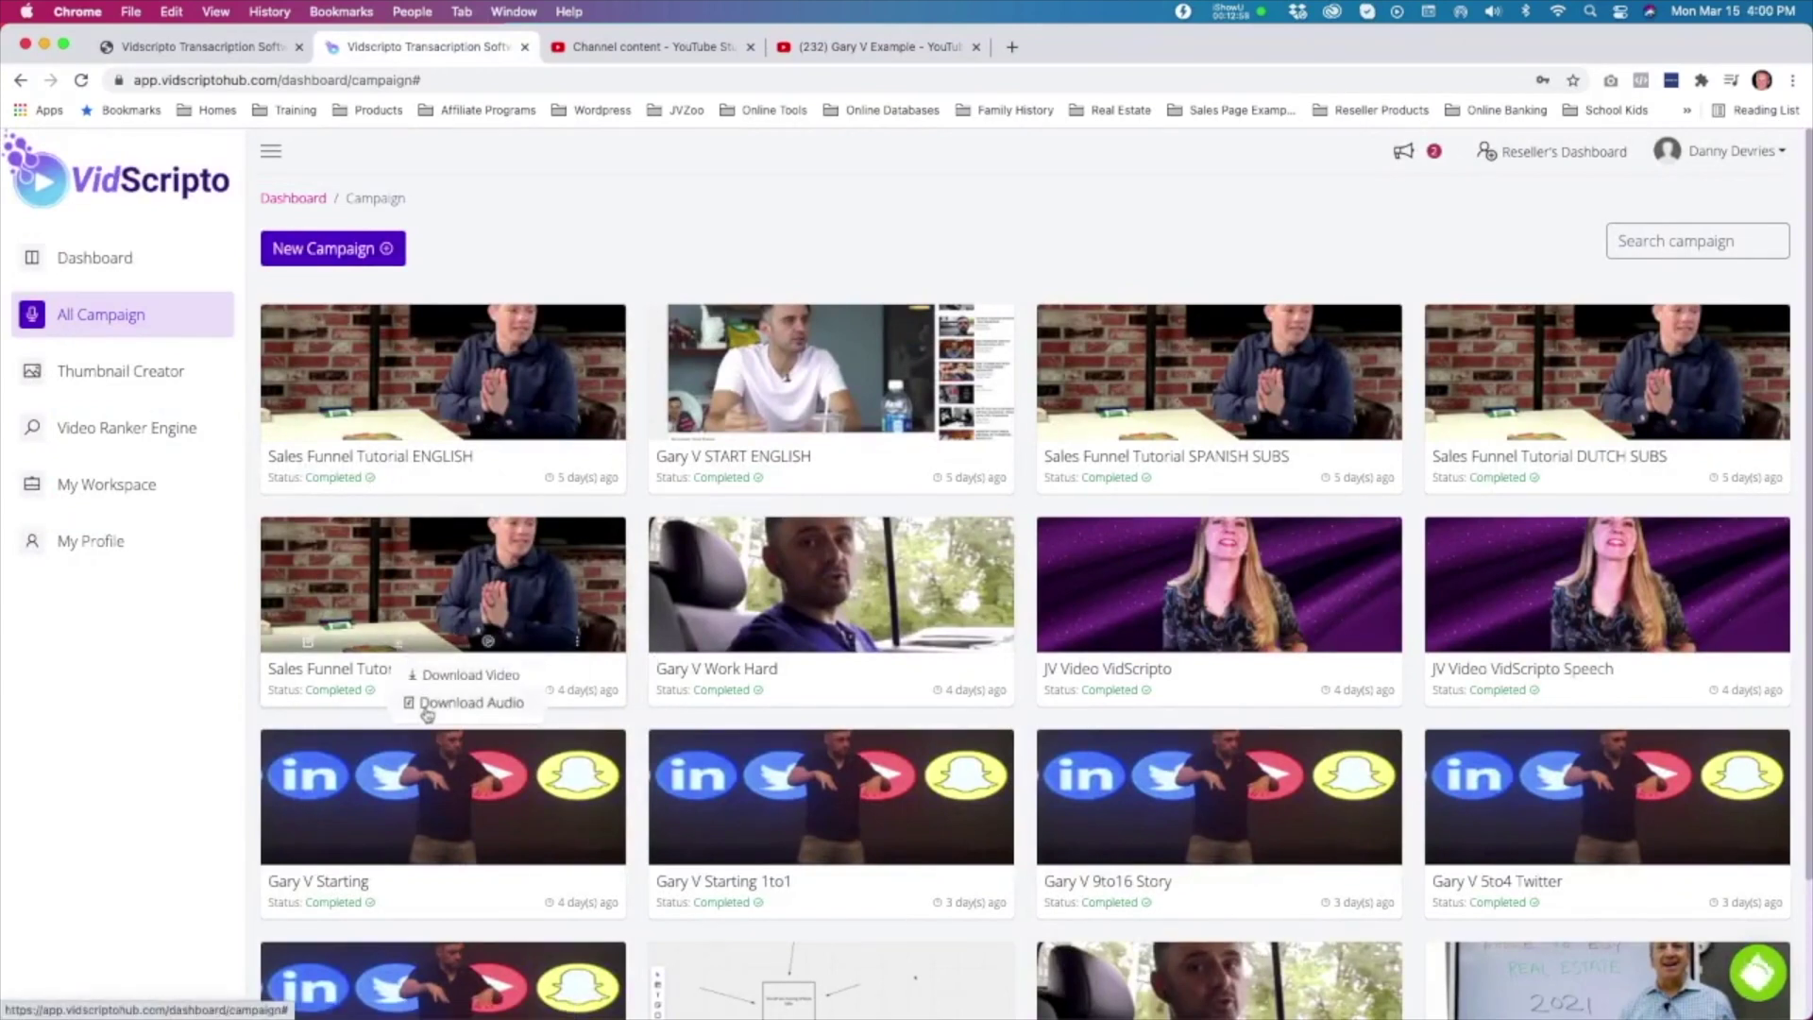
click(522, 676)
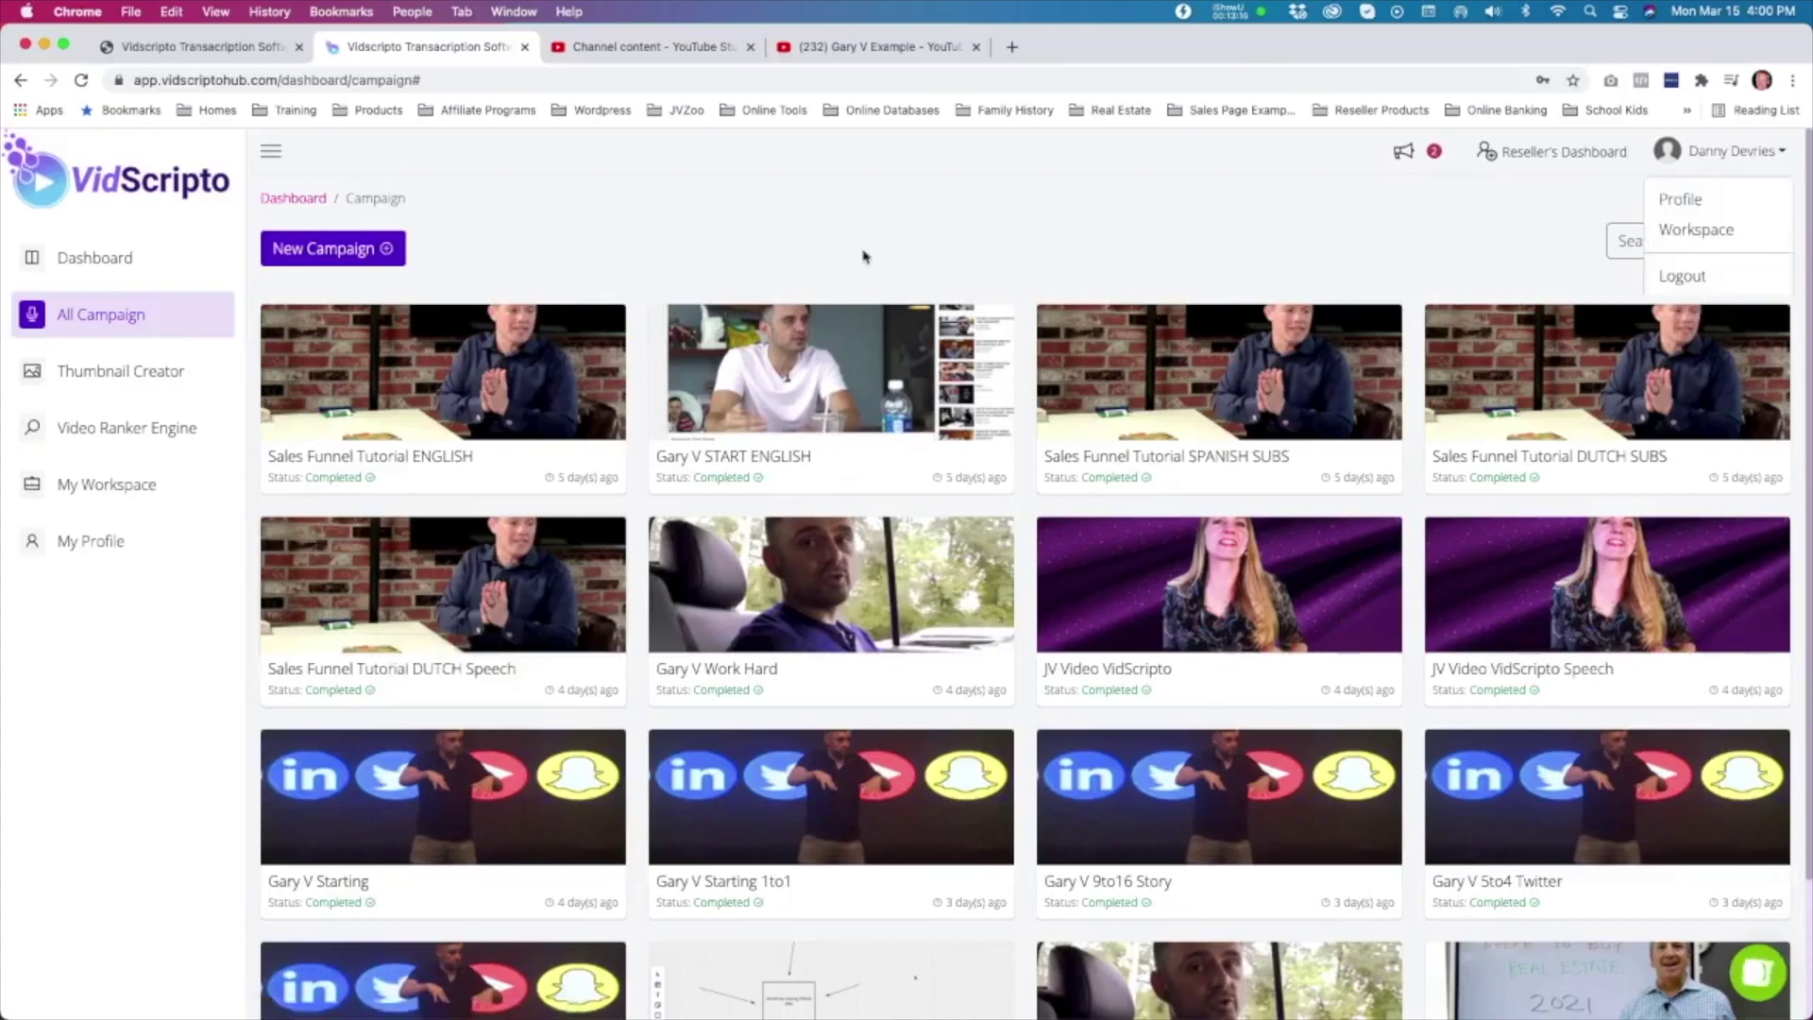
Step: Start a new campaign from a video link and try adding the first suggested YouTube URL
click(390, 264)
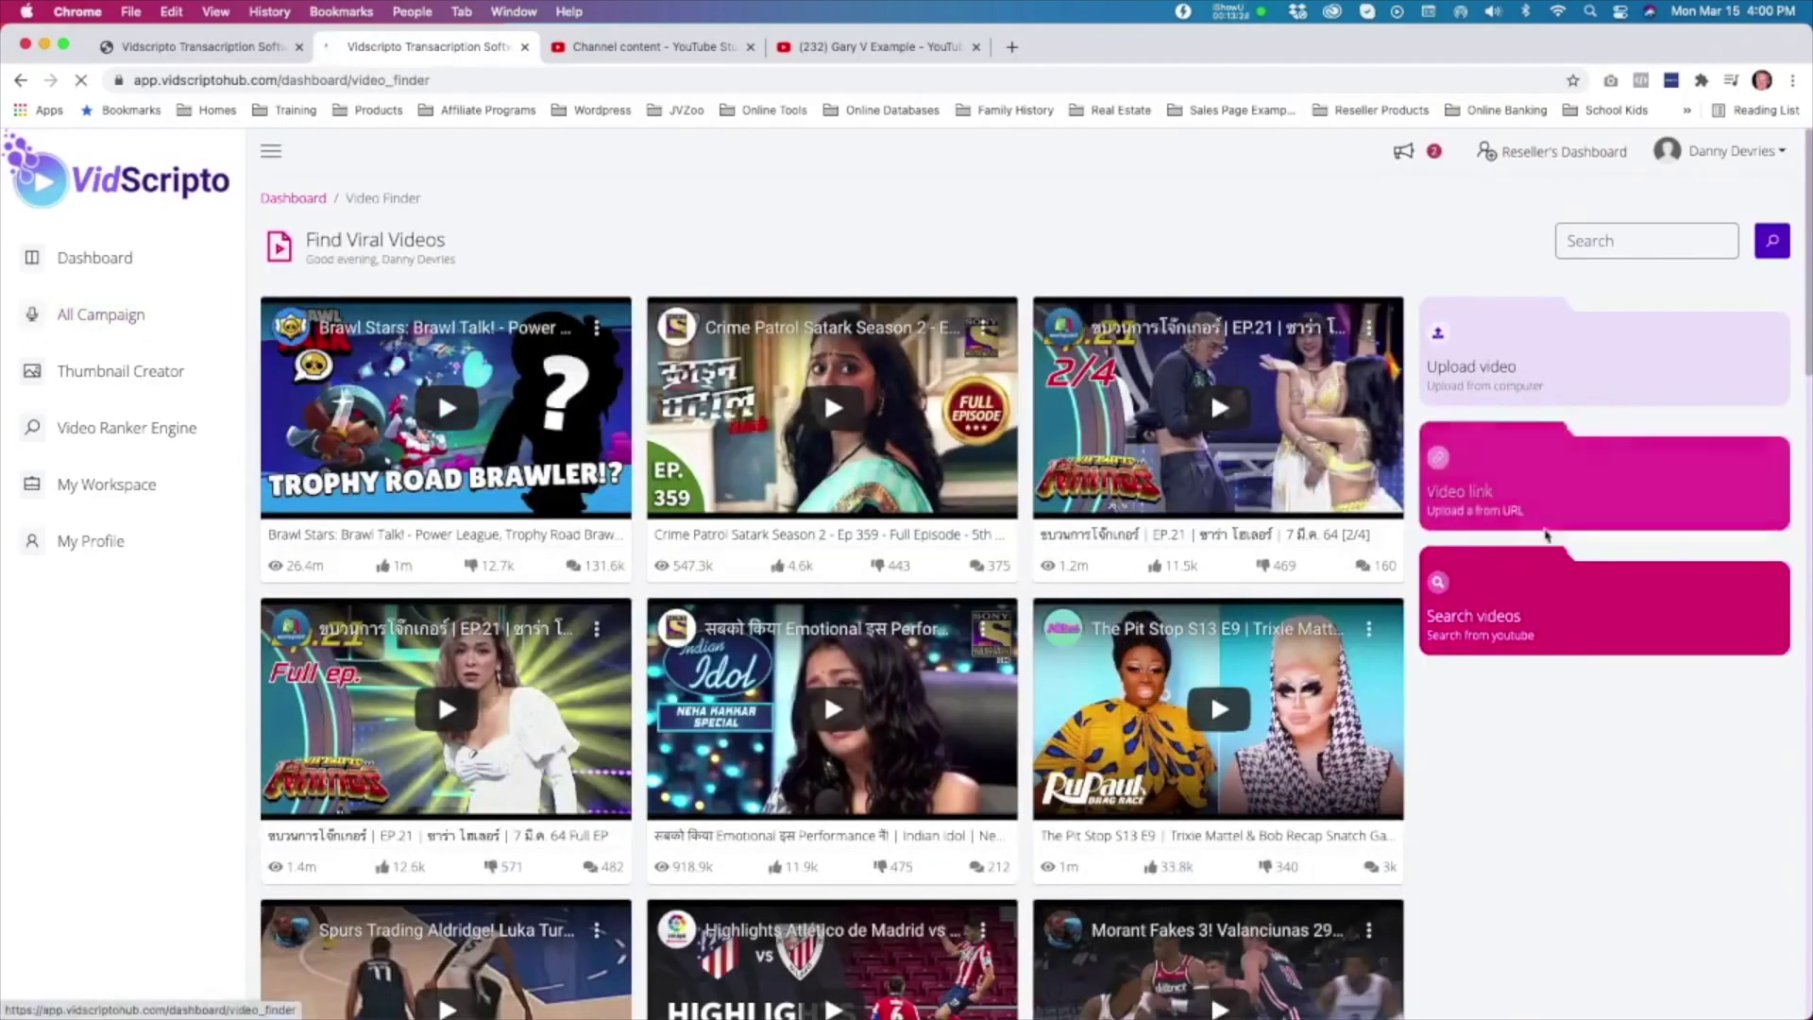
click(1539, 494)
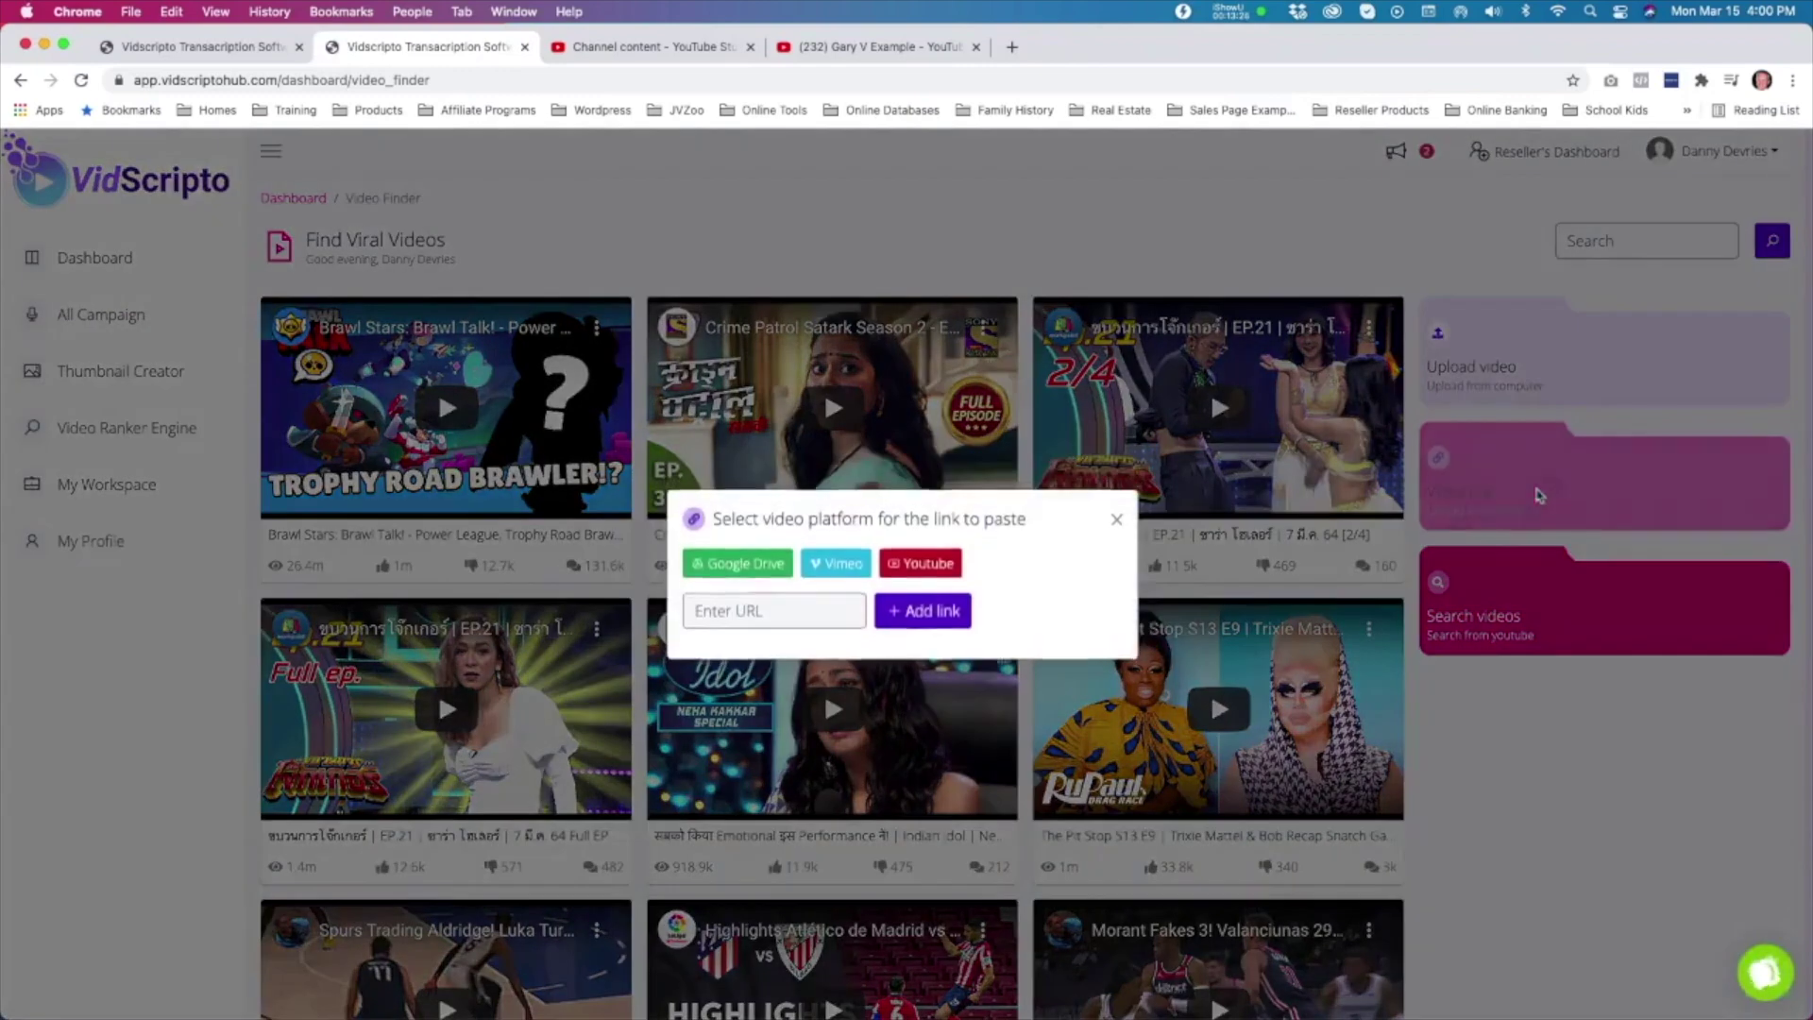
click(780, 614)
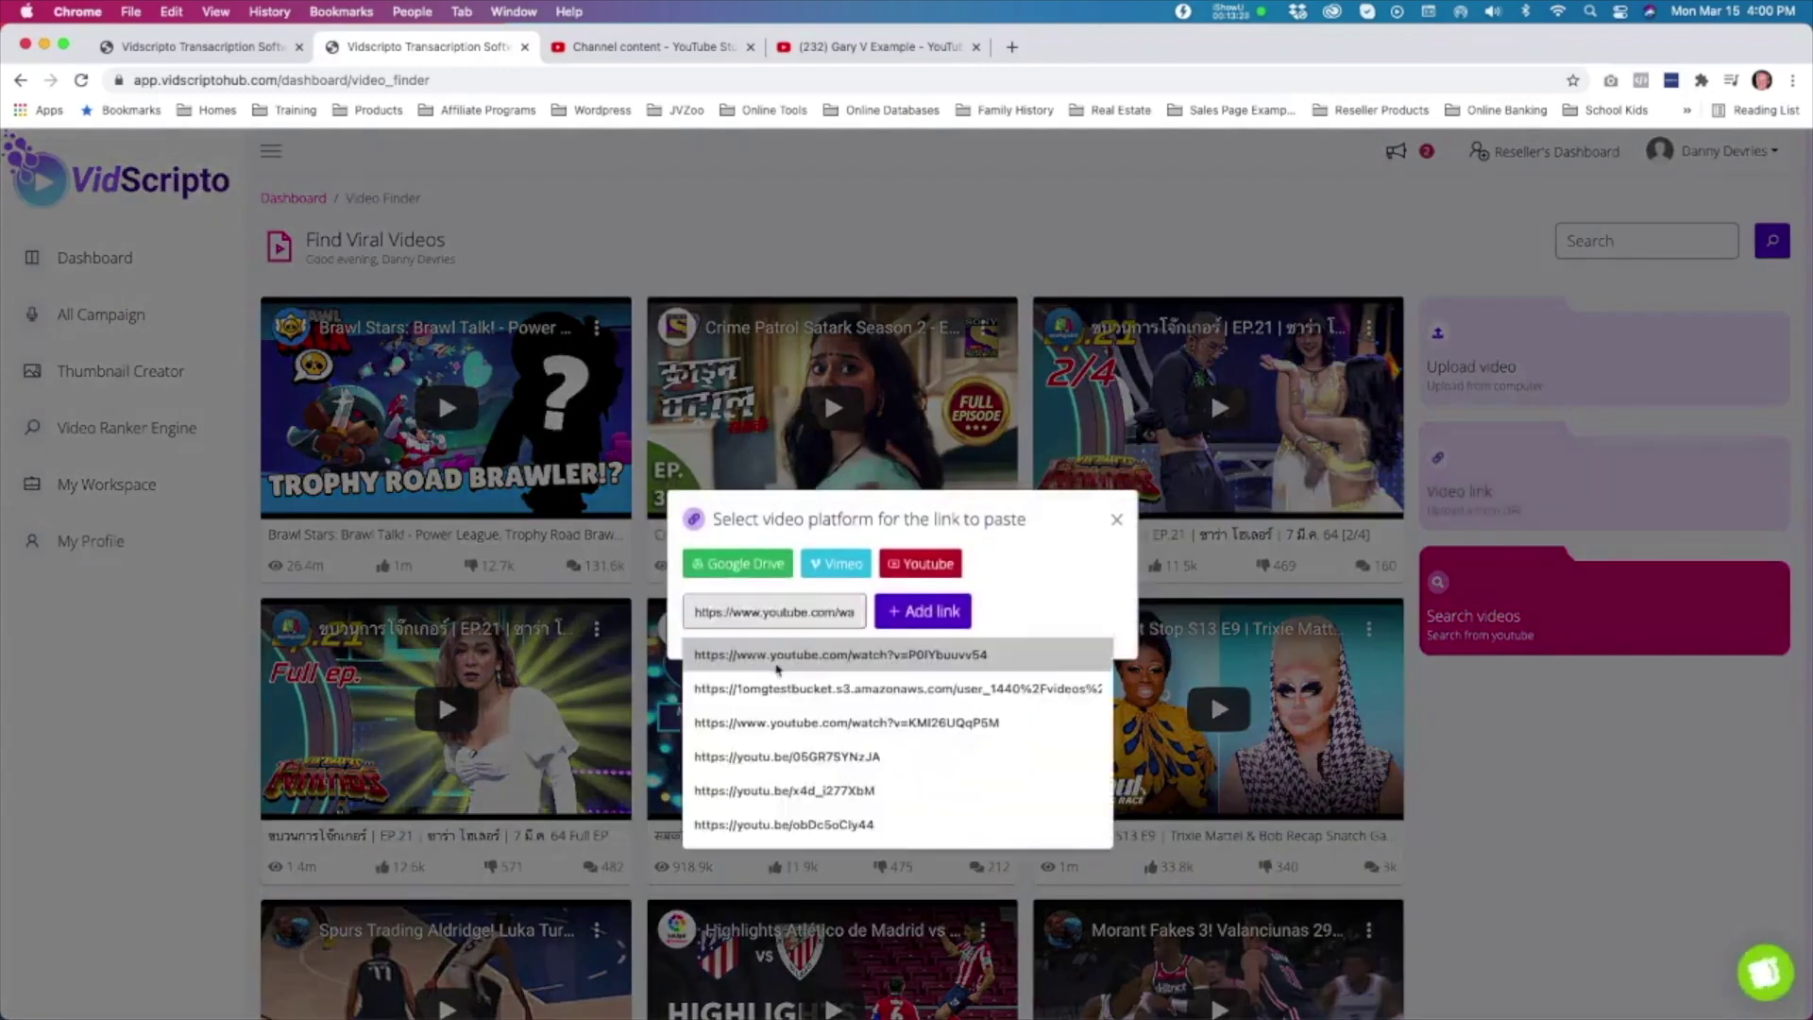
click(777, 655)
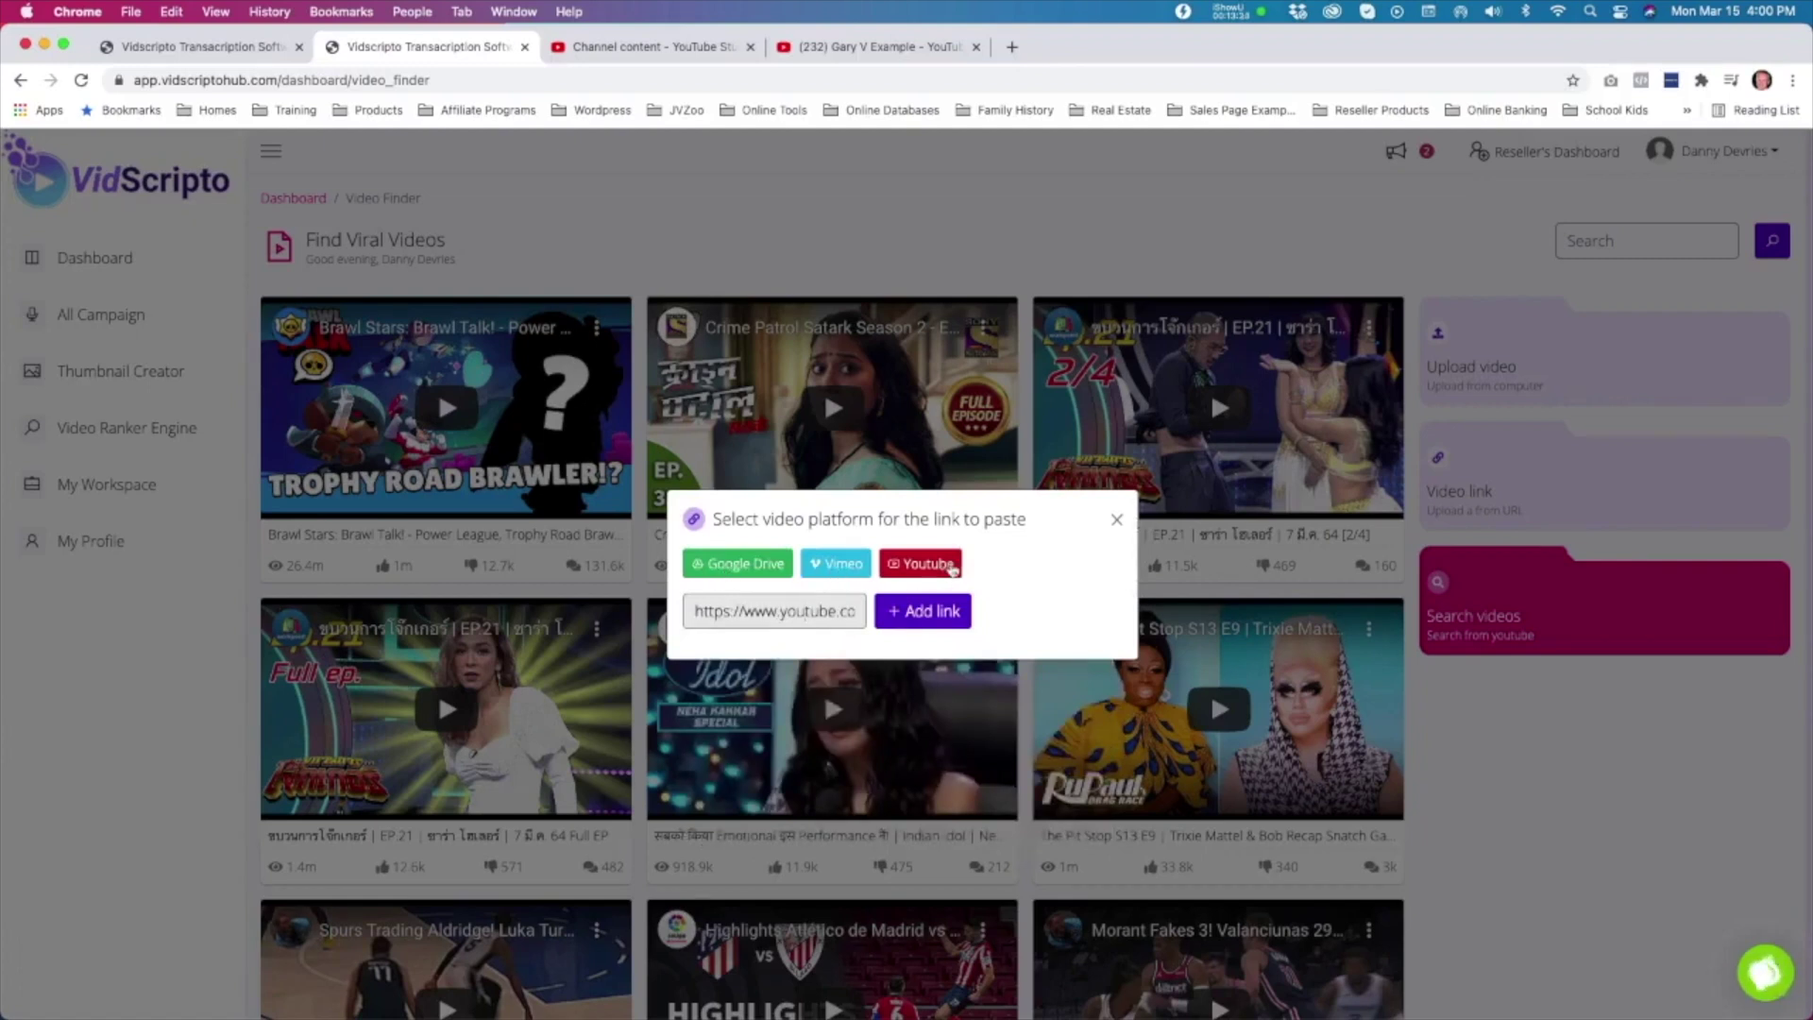
click(919, 614)
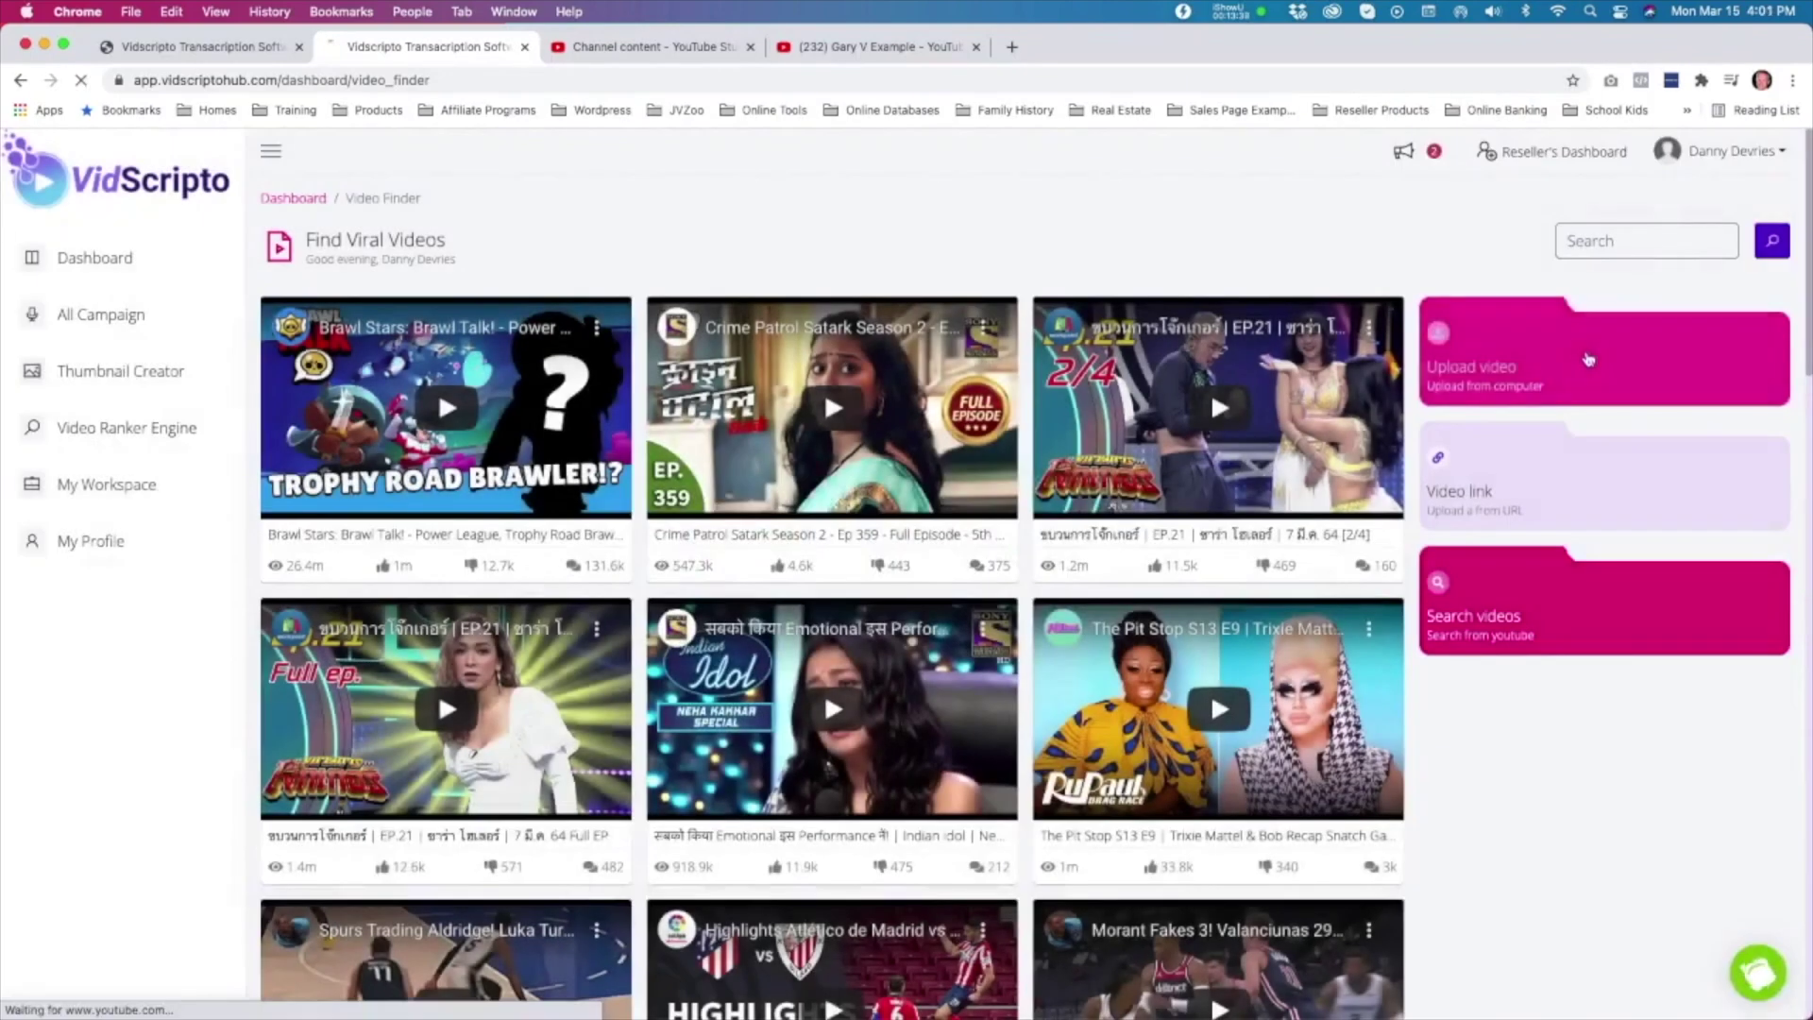
Step: Start a campaign from a computer upload and choose "Yousuite Demo.mp4" as the video to transcribe
click(1590, 359)
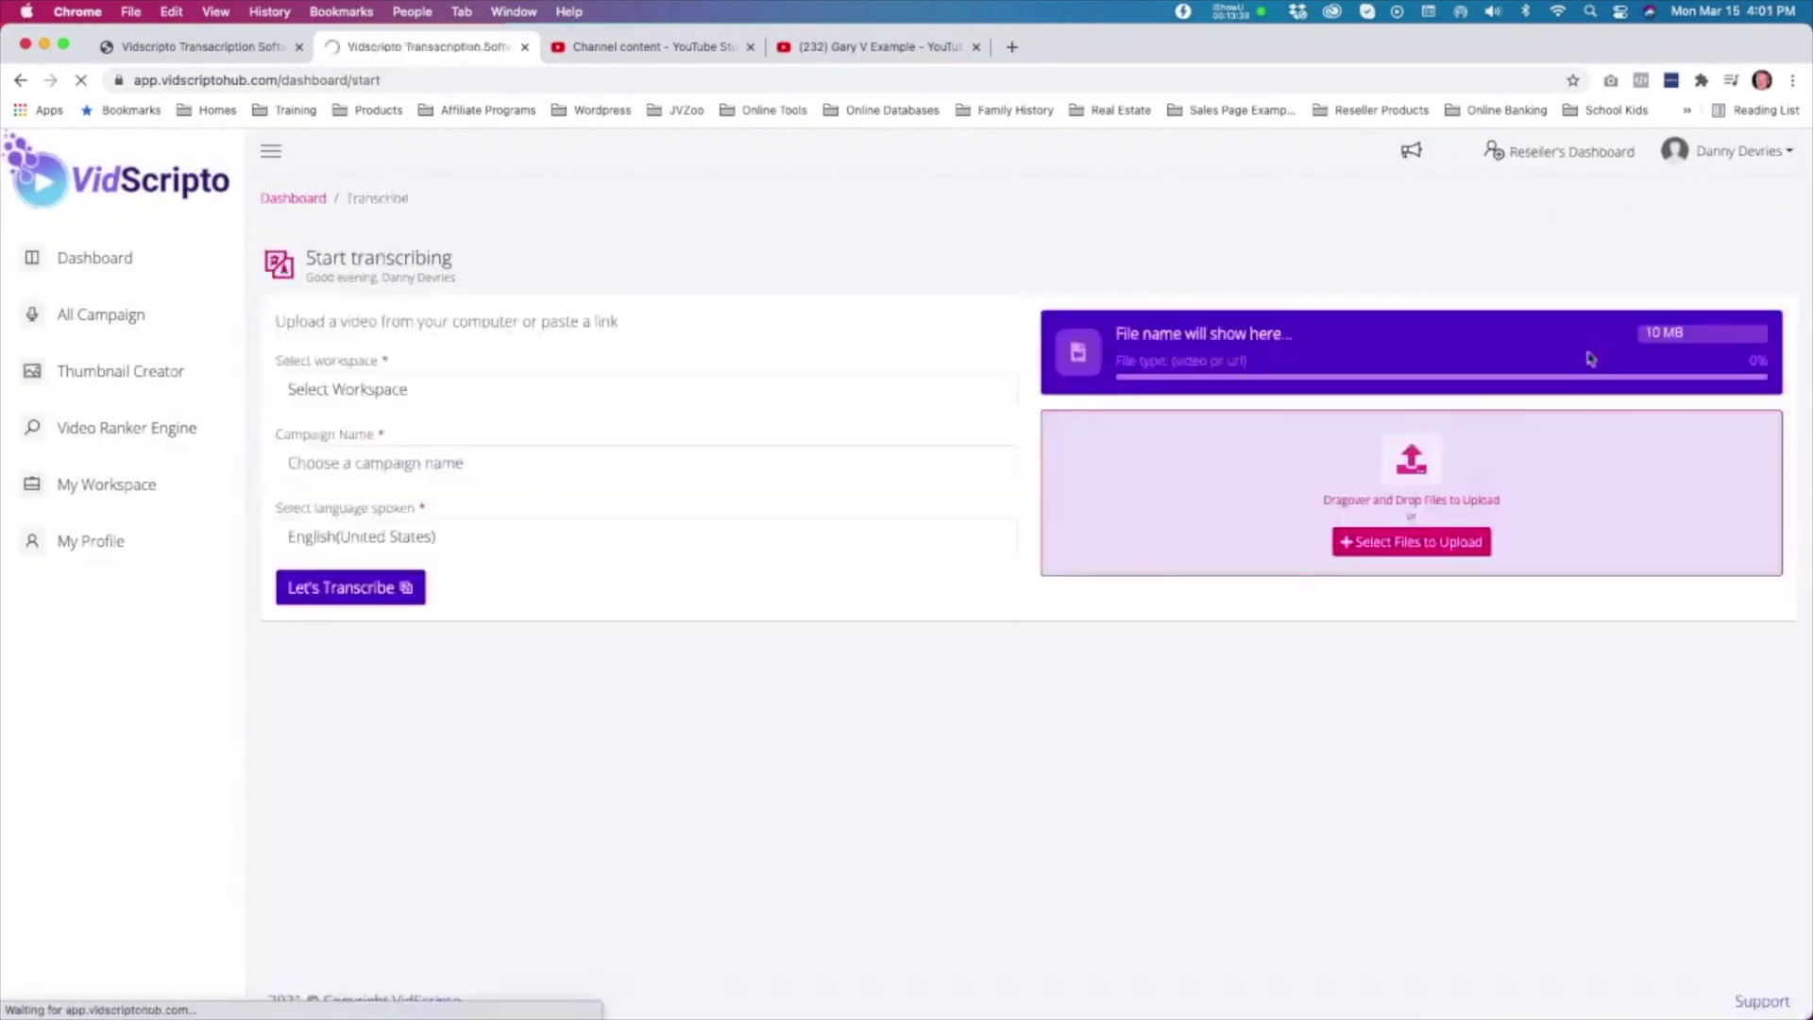
click(1411, 459)
double_click(908, 406)
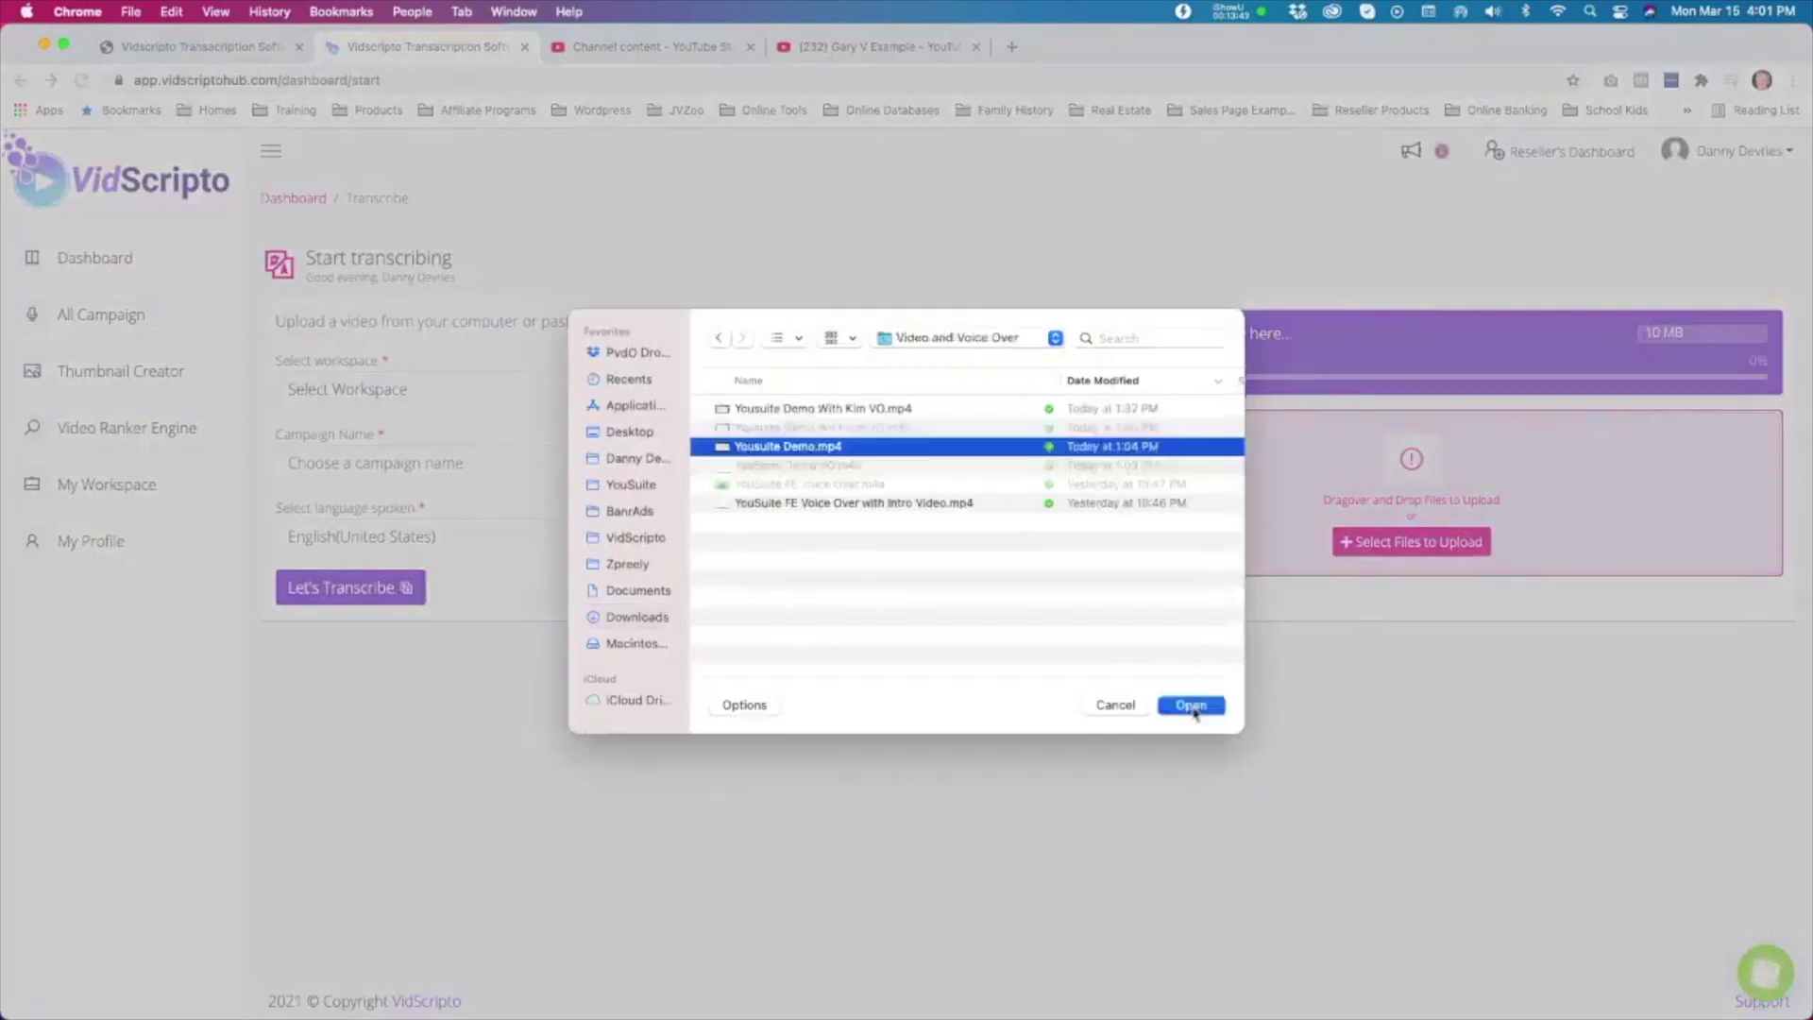
click(1186, 704)
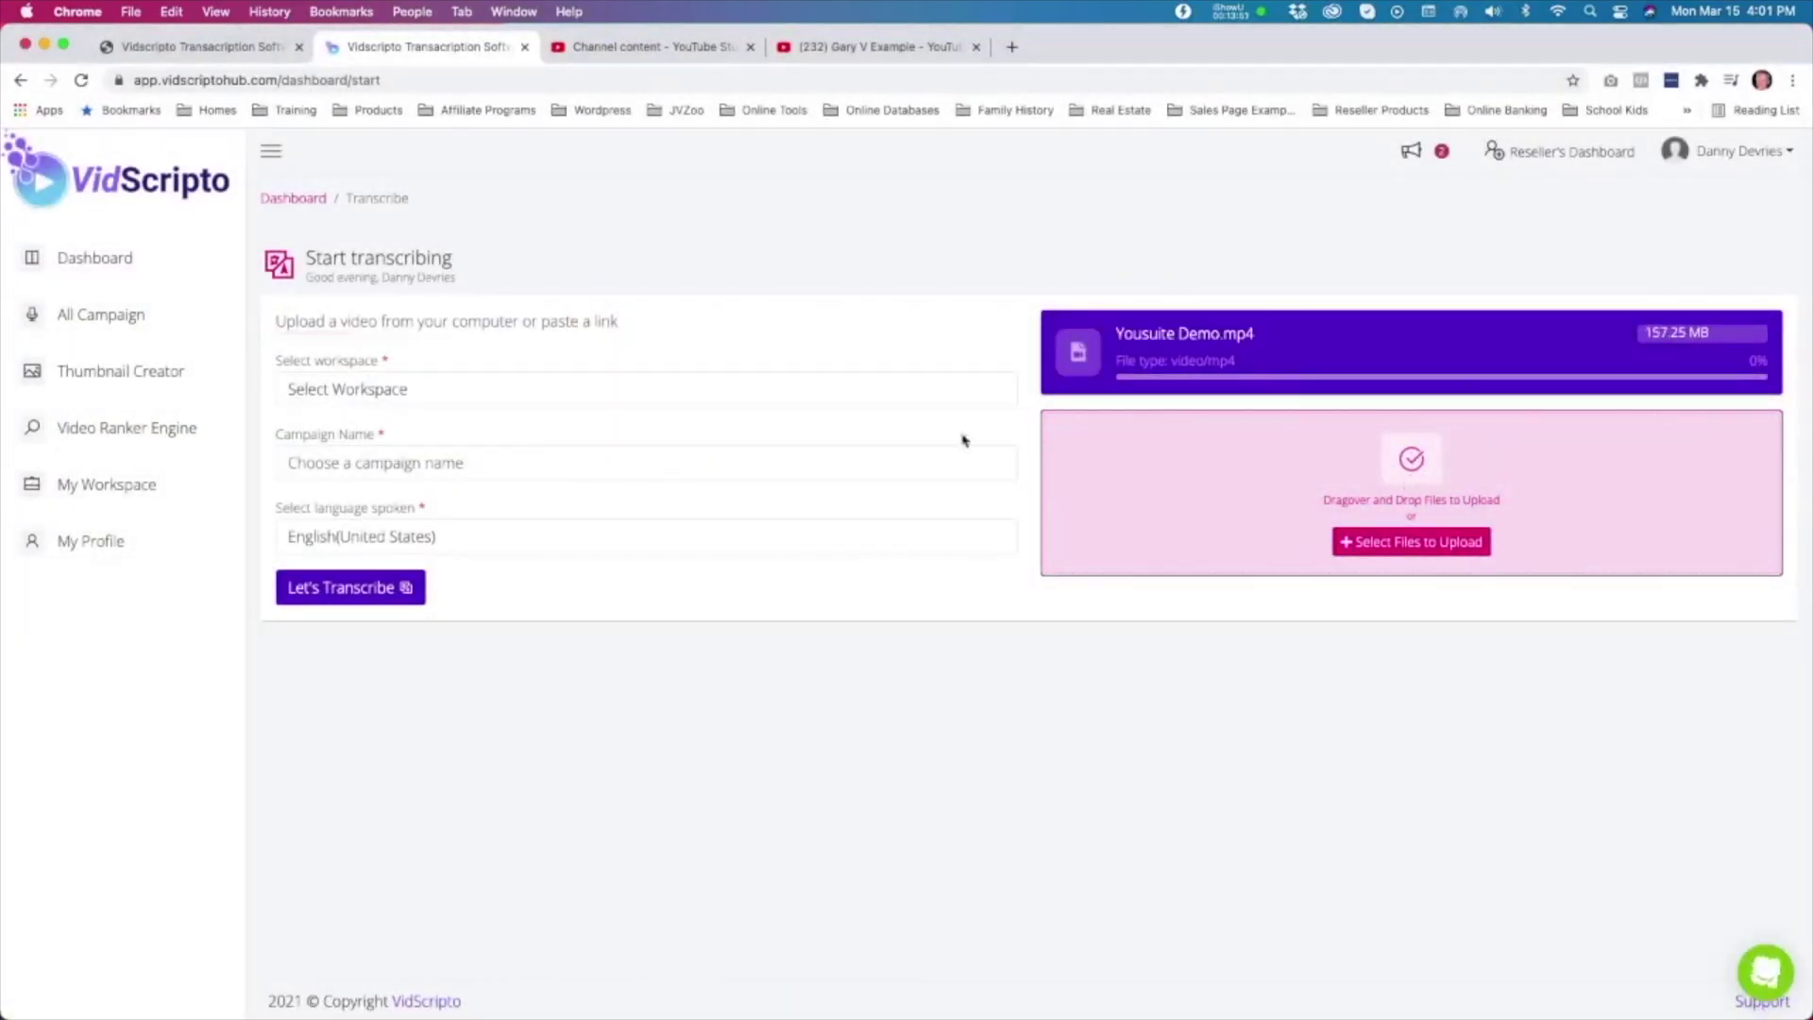
Step: Check the workspace and spoken-language choices, then leave the transcription form for the dashboard and the campaign list
click(421, 388)
click(465, 533)
click(94, 258)
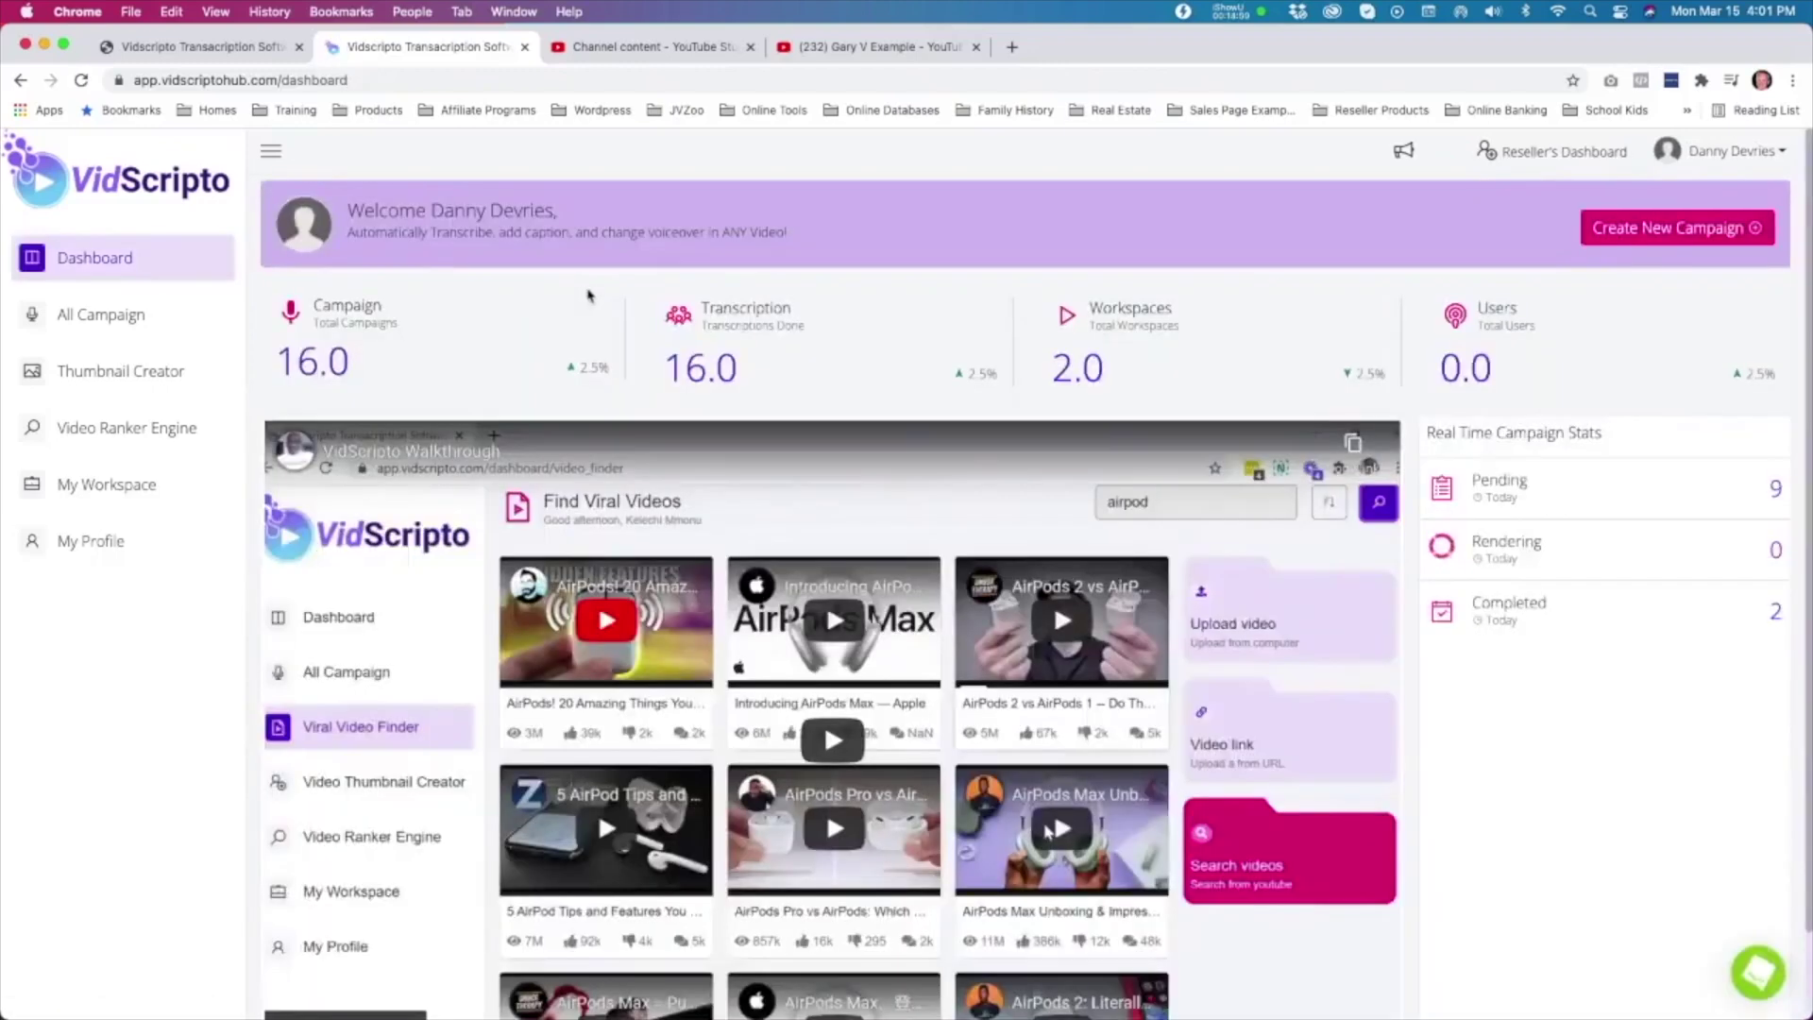
click(92, 332)
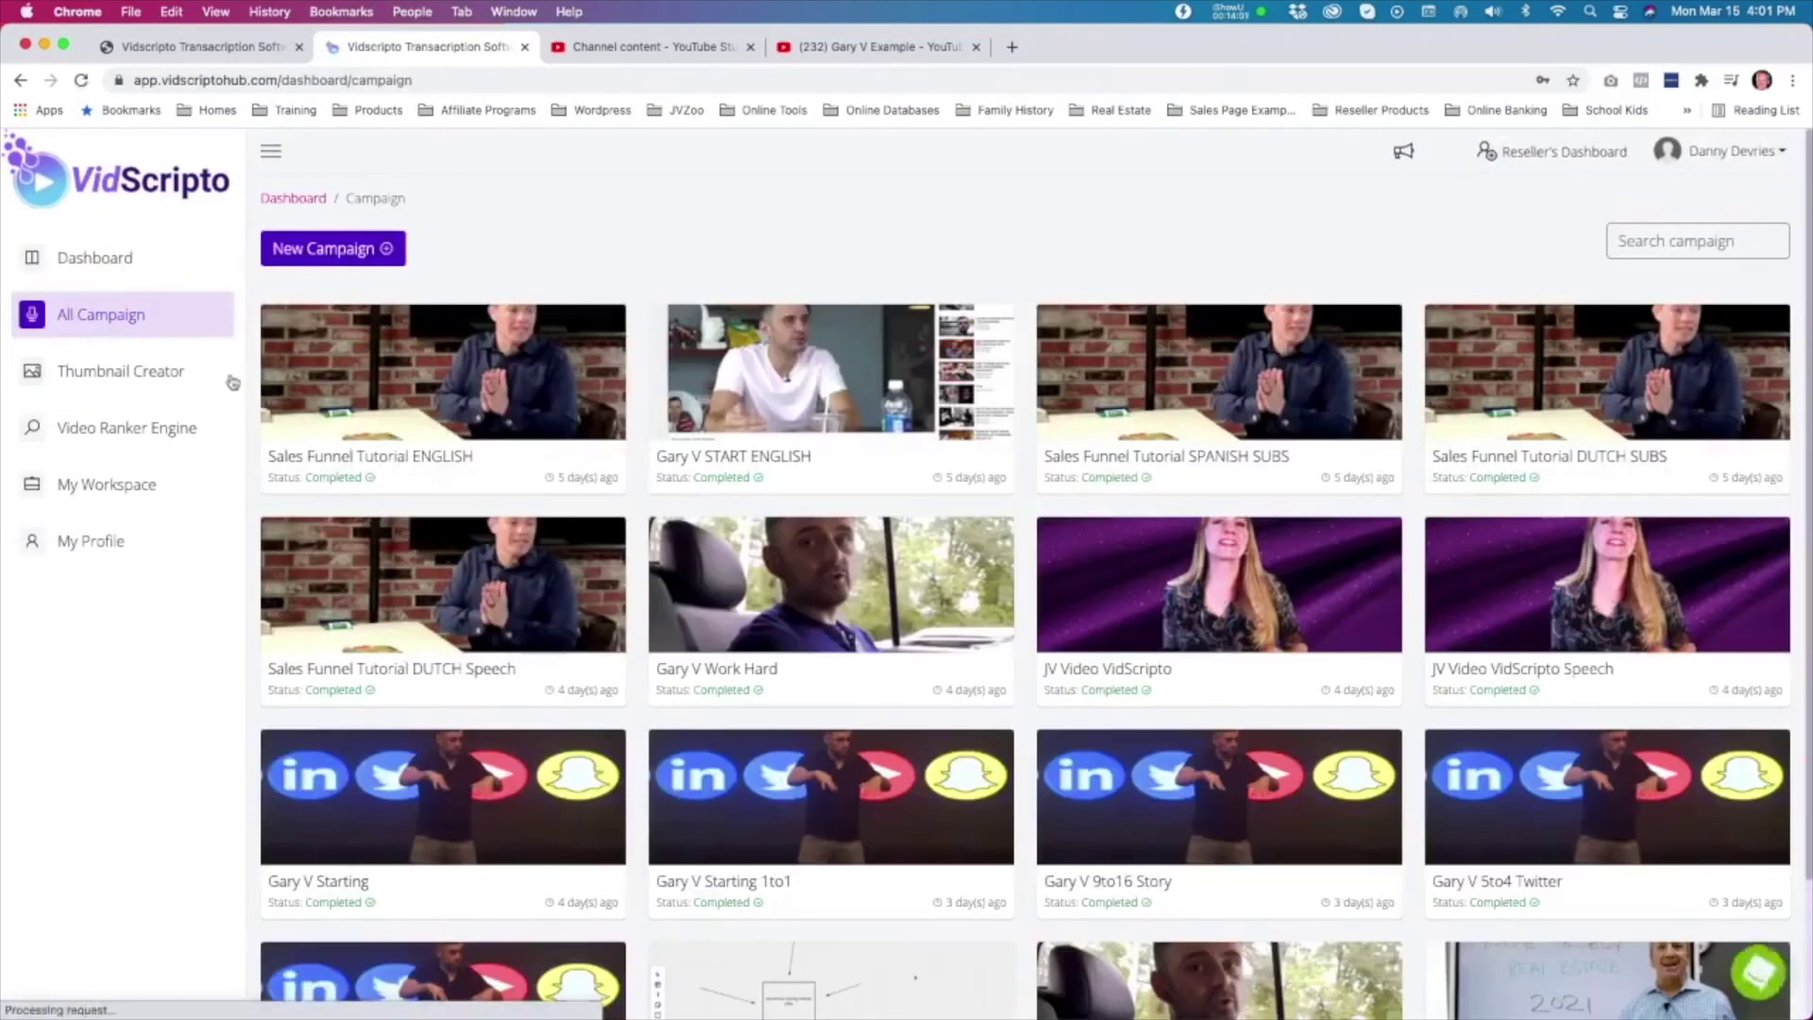